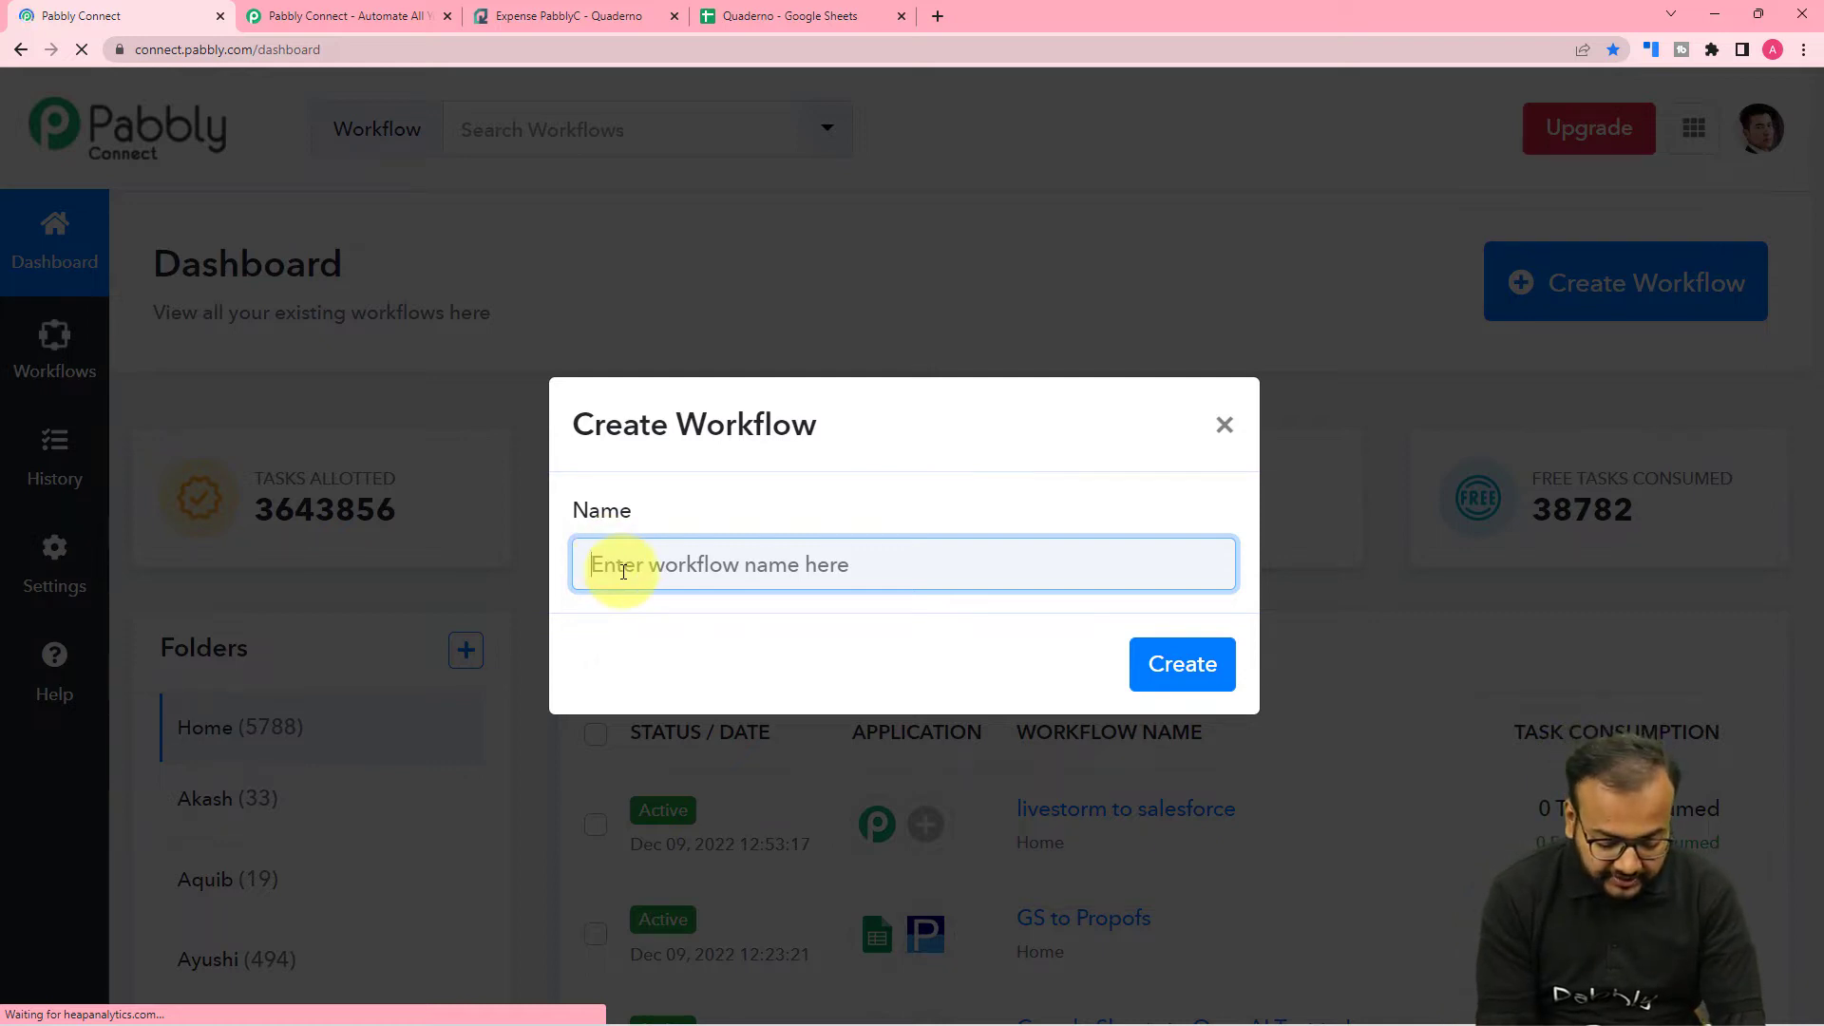
- Create a new workflow named "Google Sheets to Quaderno"
type("G")
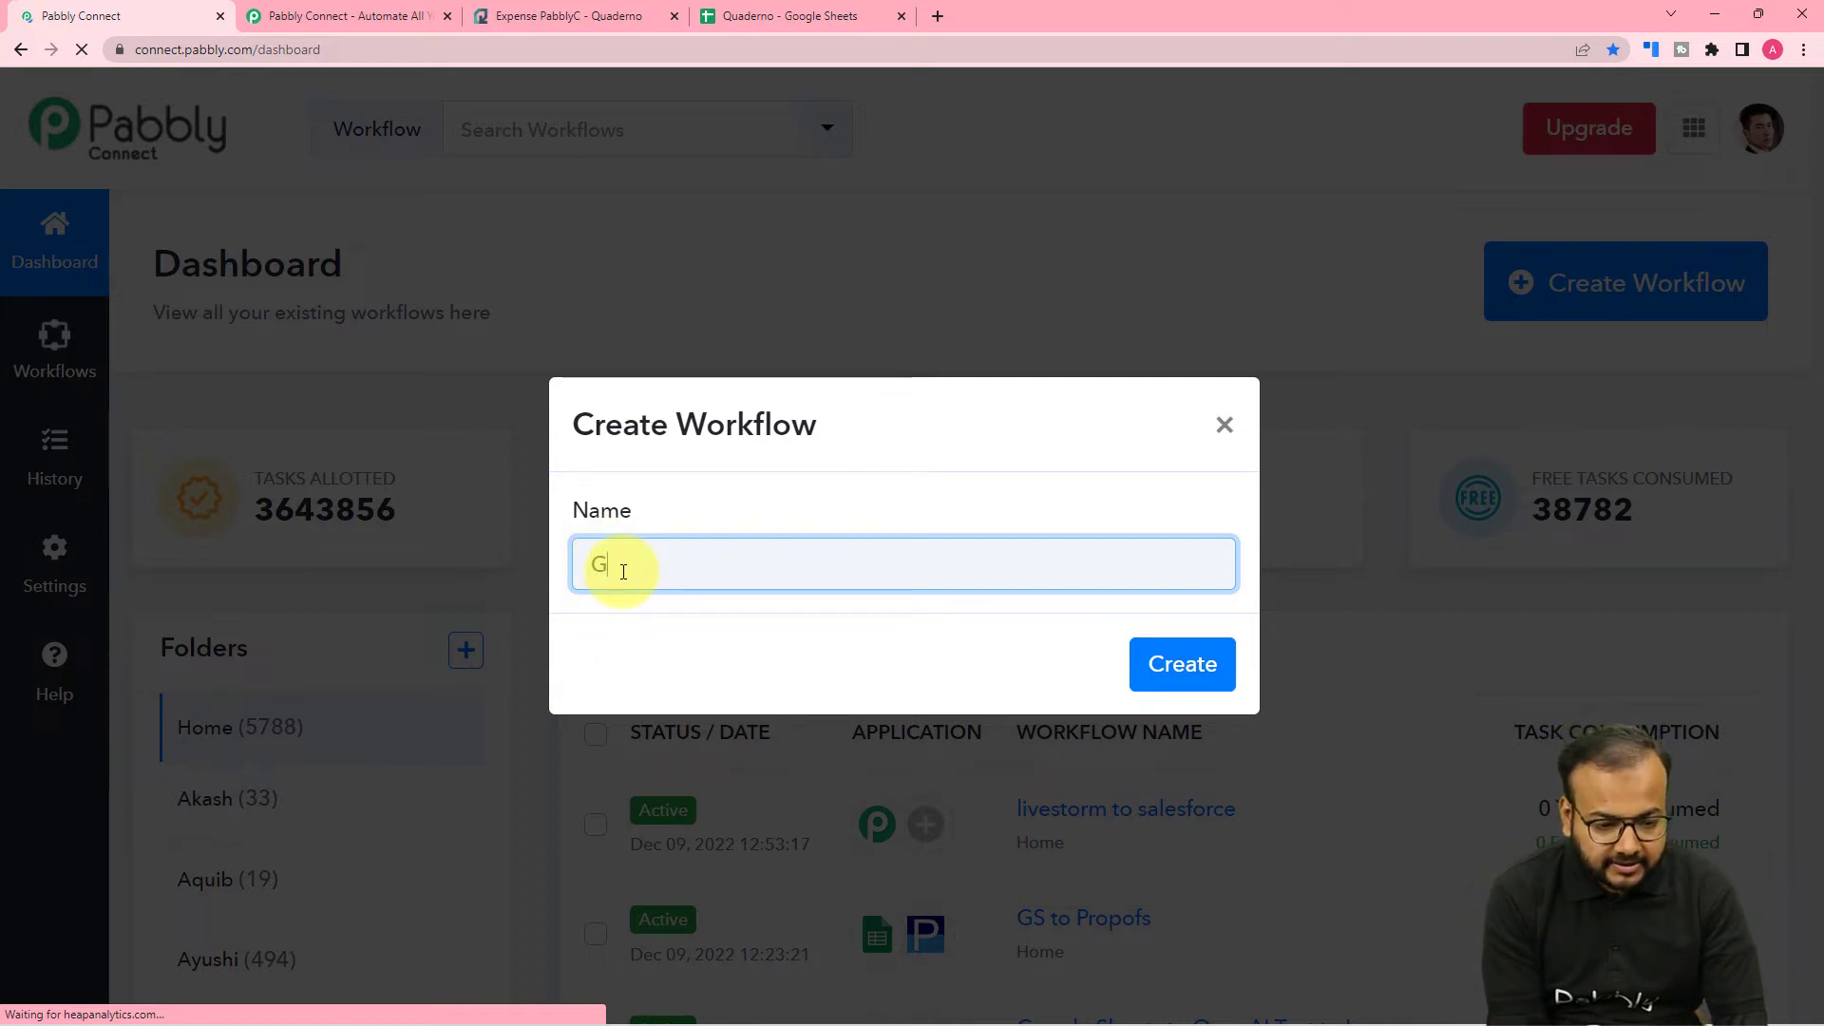
type("oogl")
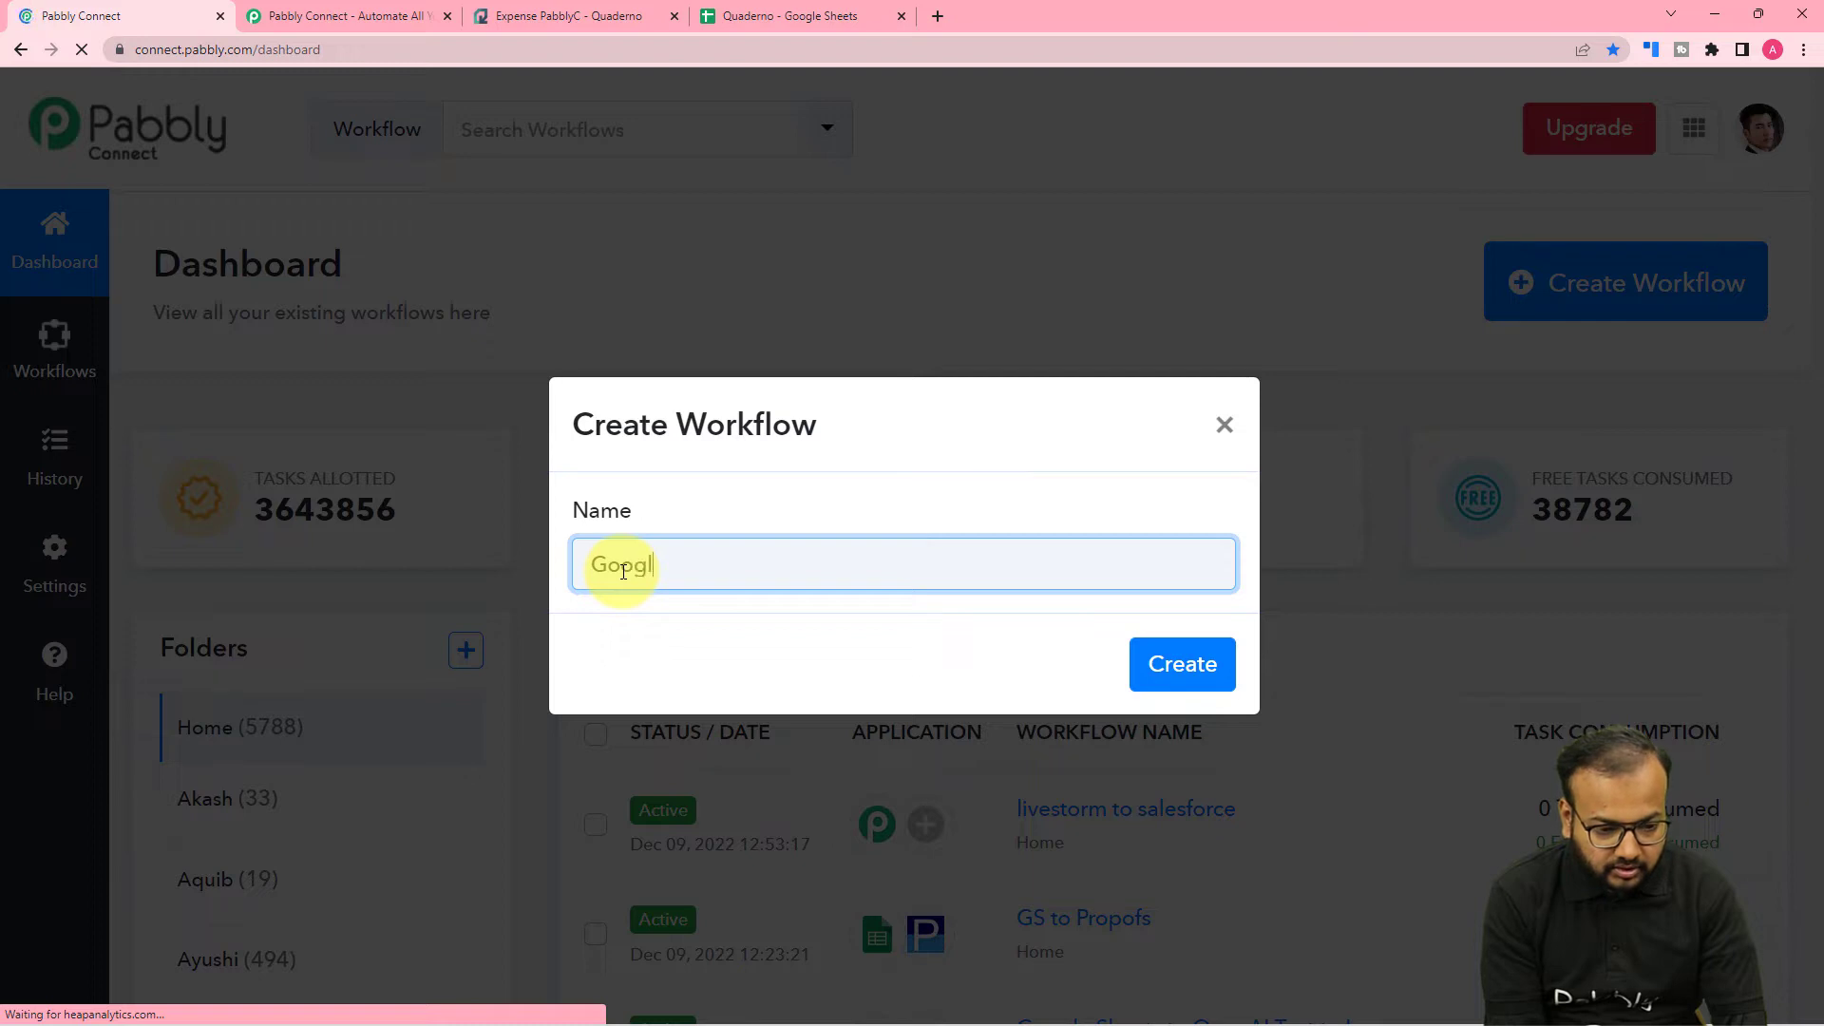
type("e Sj")
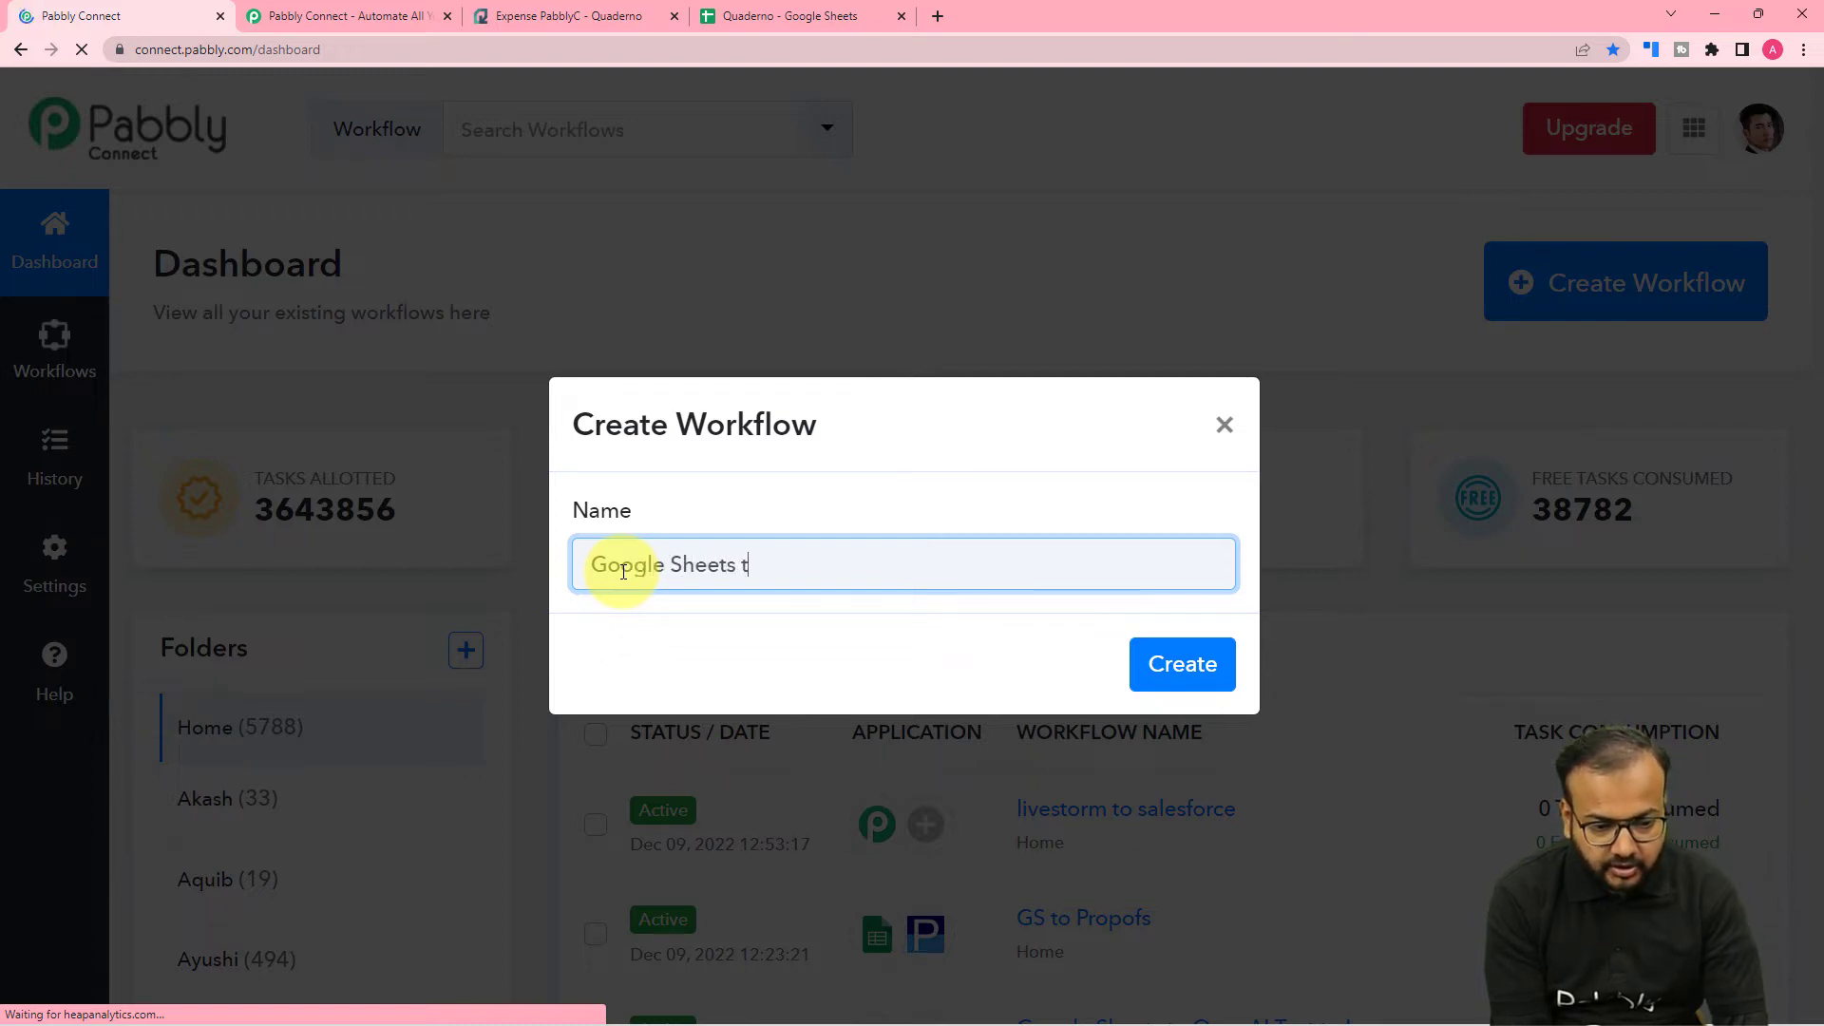
type("Quaderno")
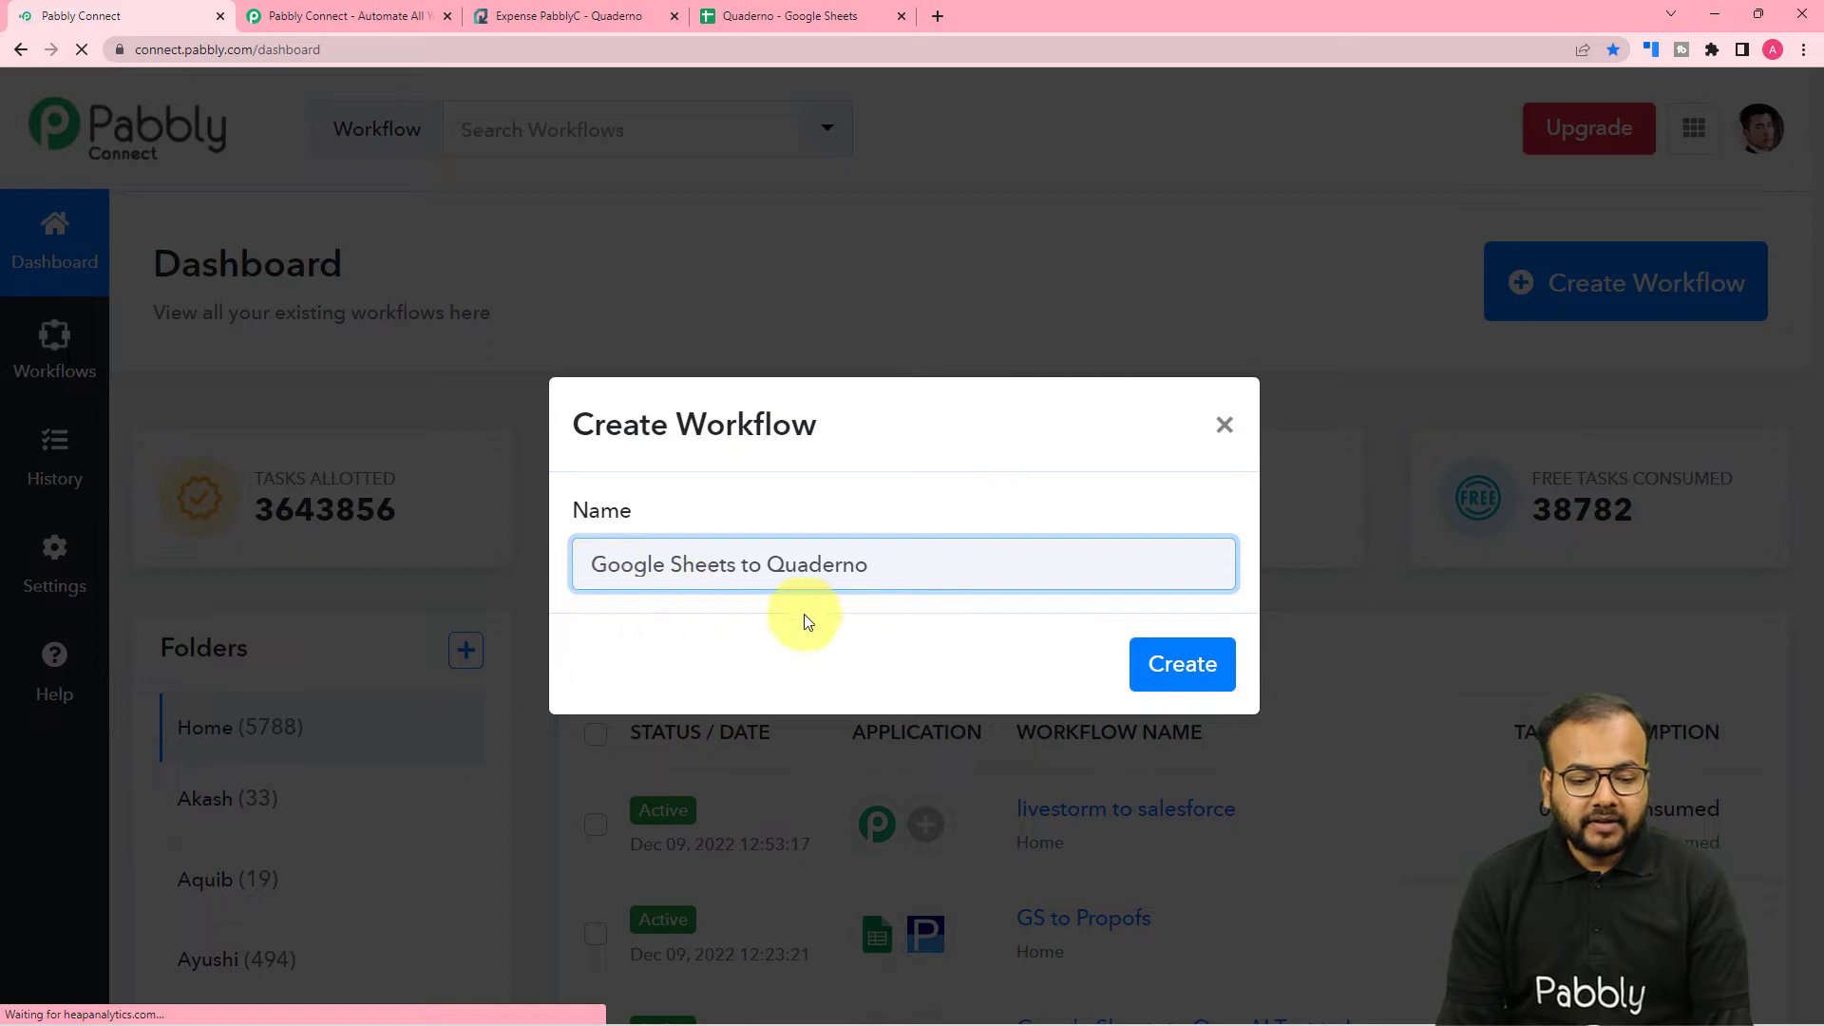
left_click(1178, 664)
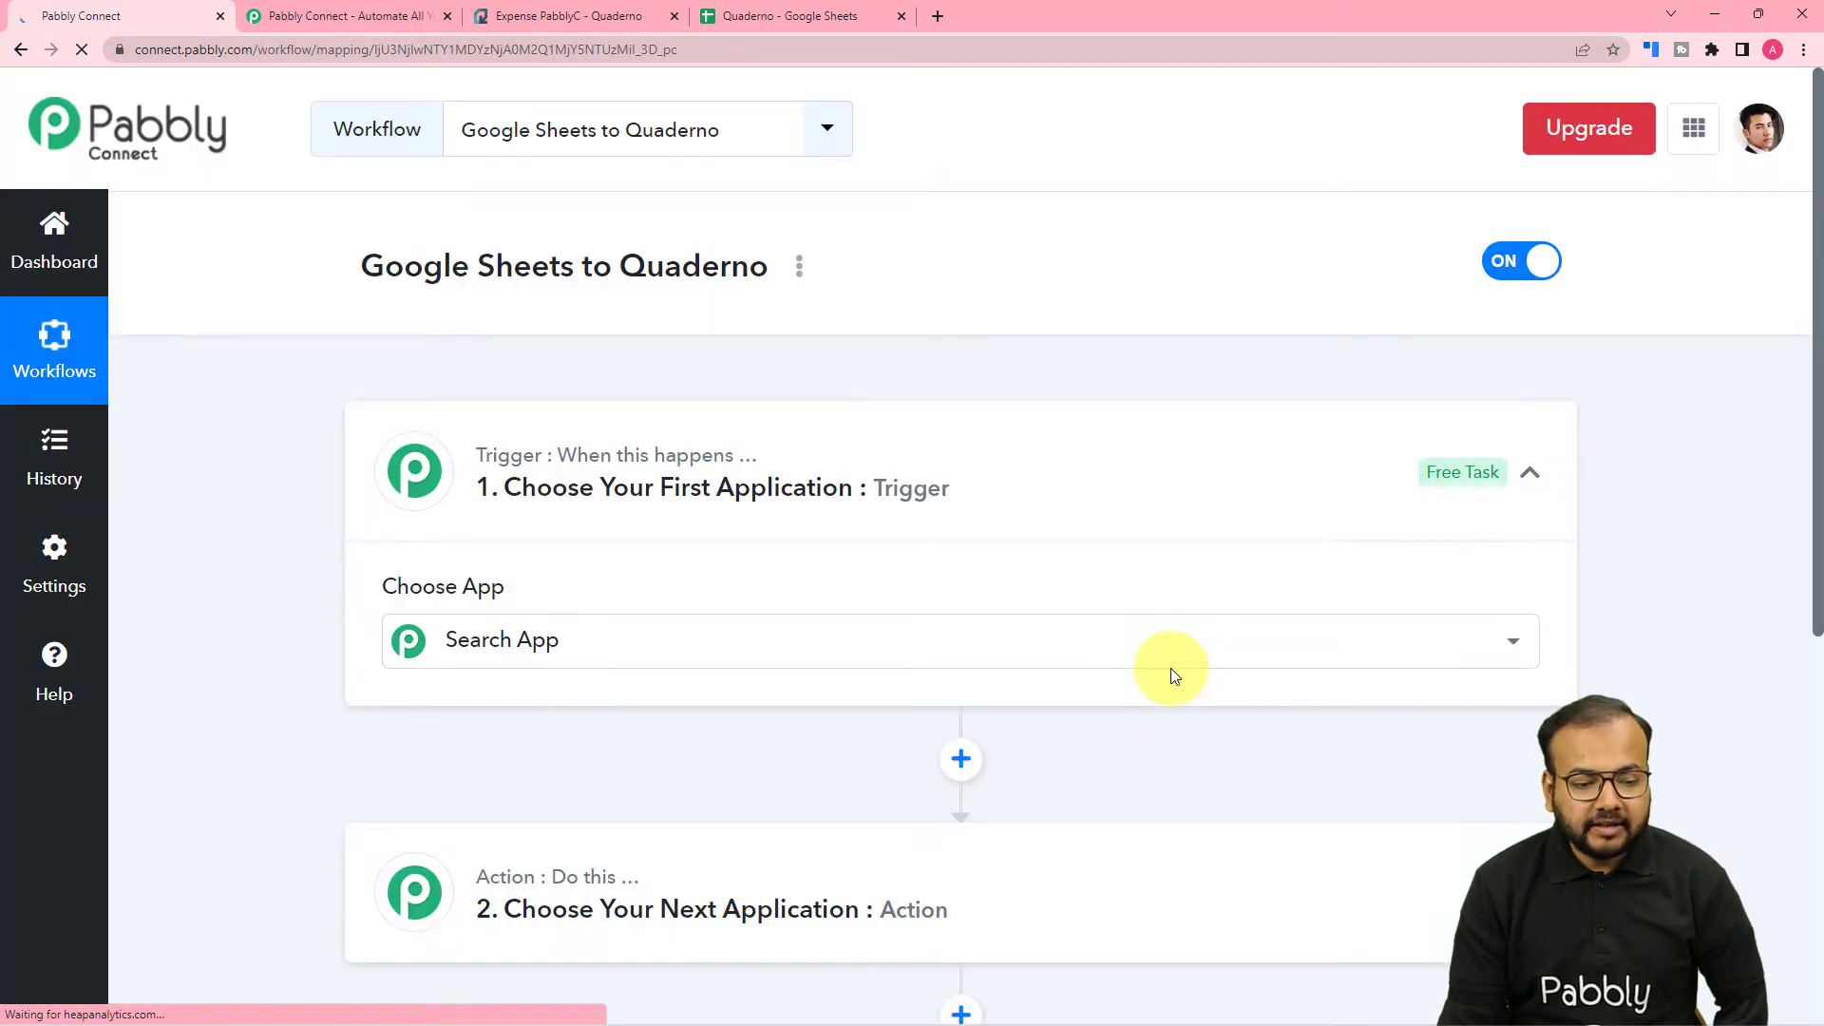
- Choose Google Sheets as the workflow's trigger application
left_click(1531, 474)
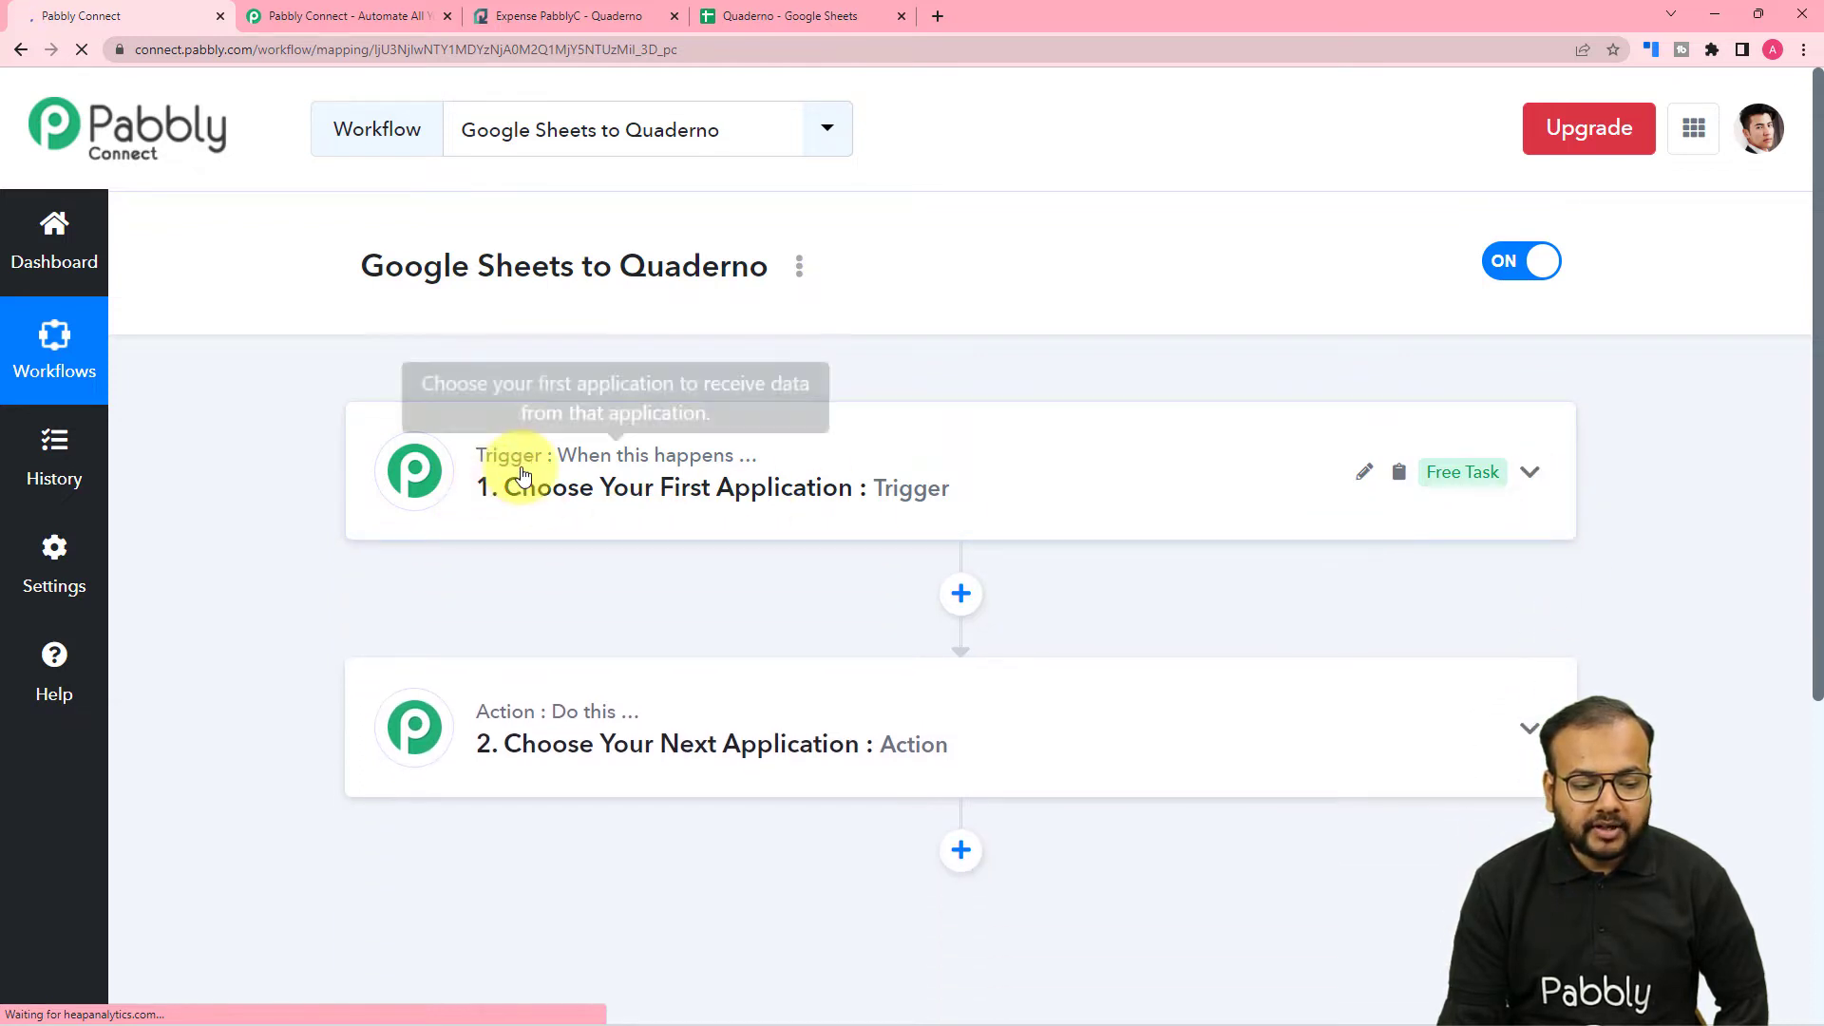
left_click(415, 712)
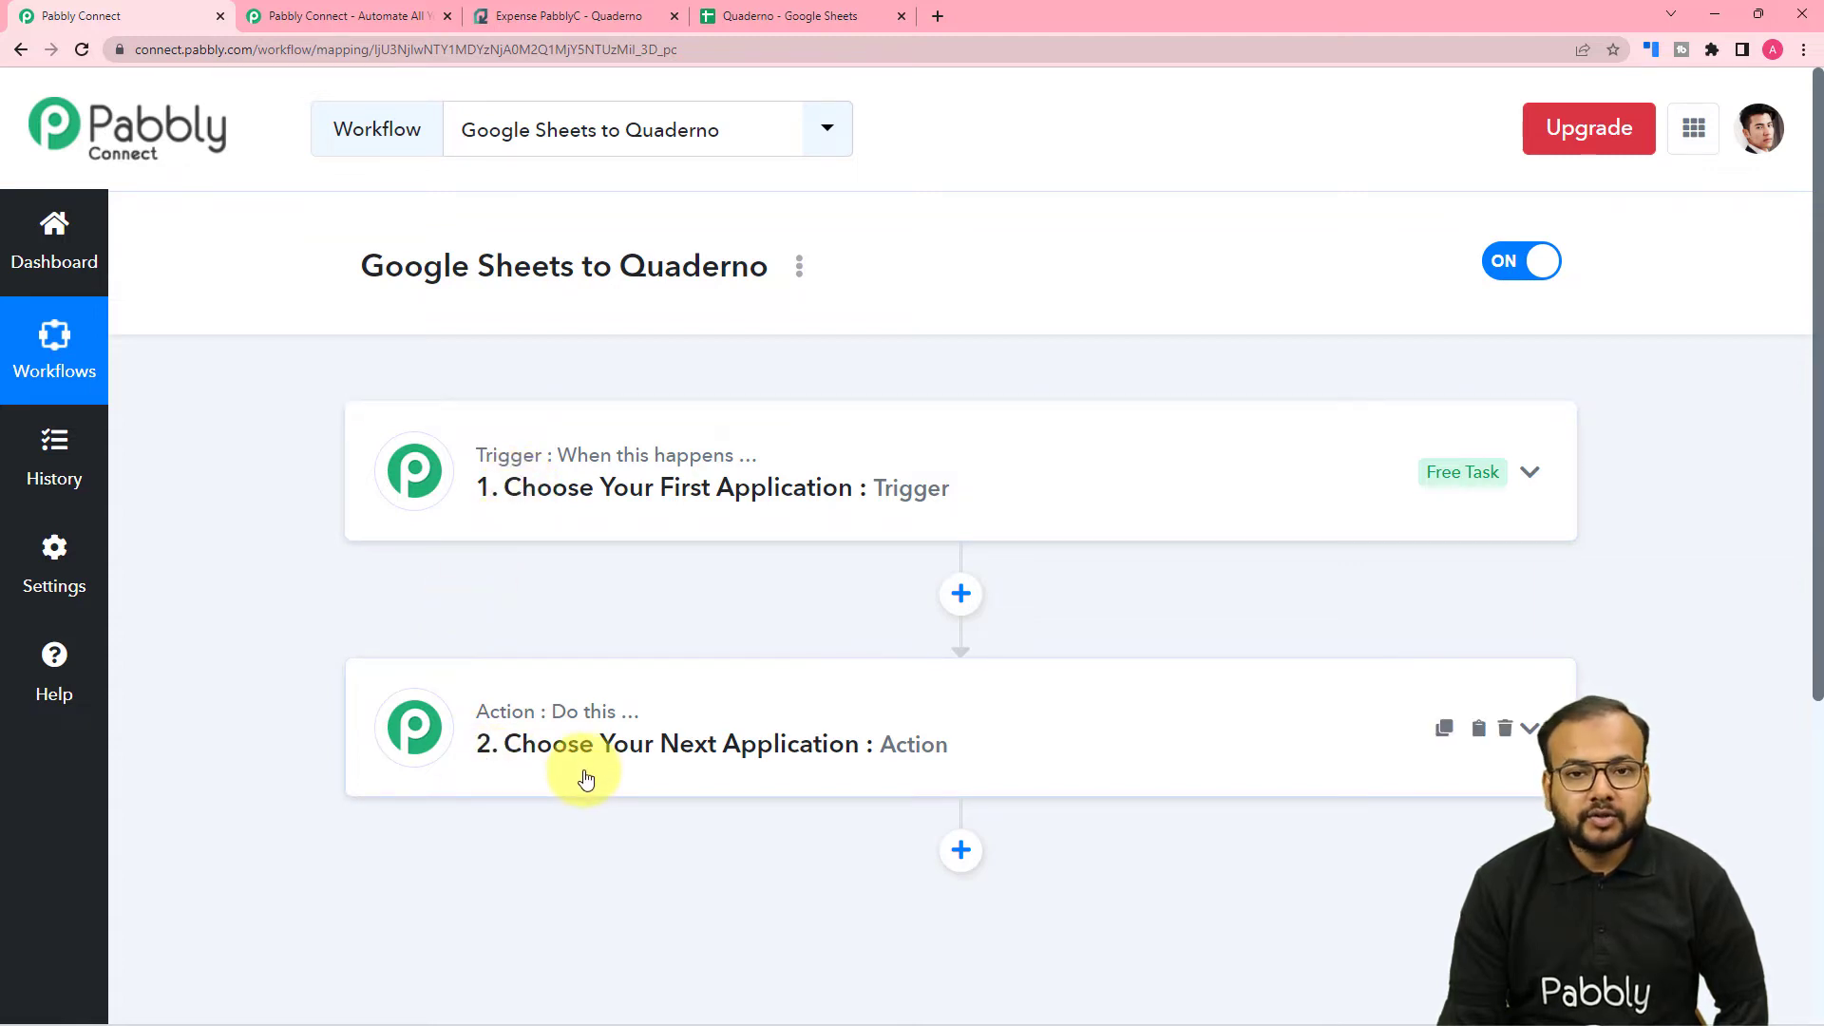
left_click(586, 505)
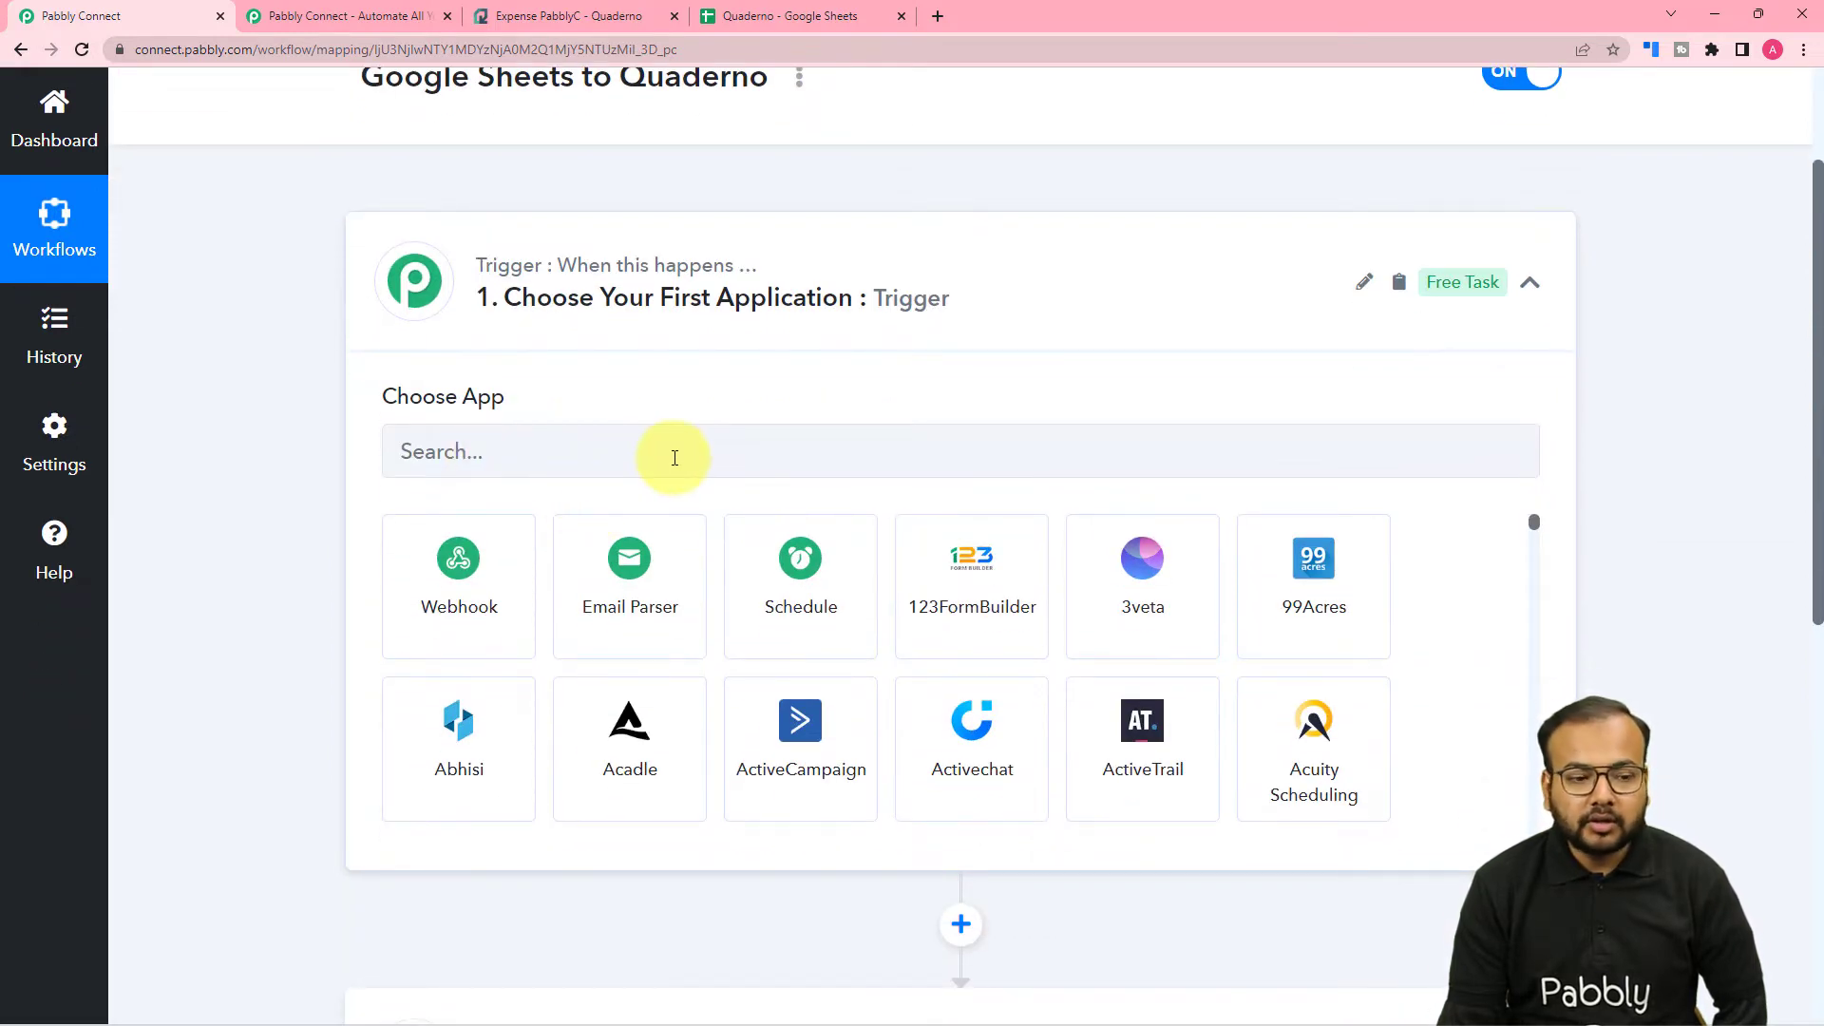
scroll(674, 462, "up", 2)
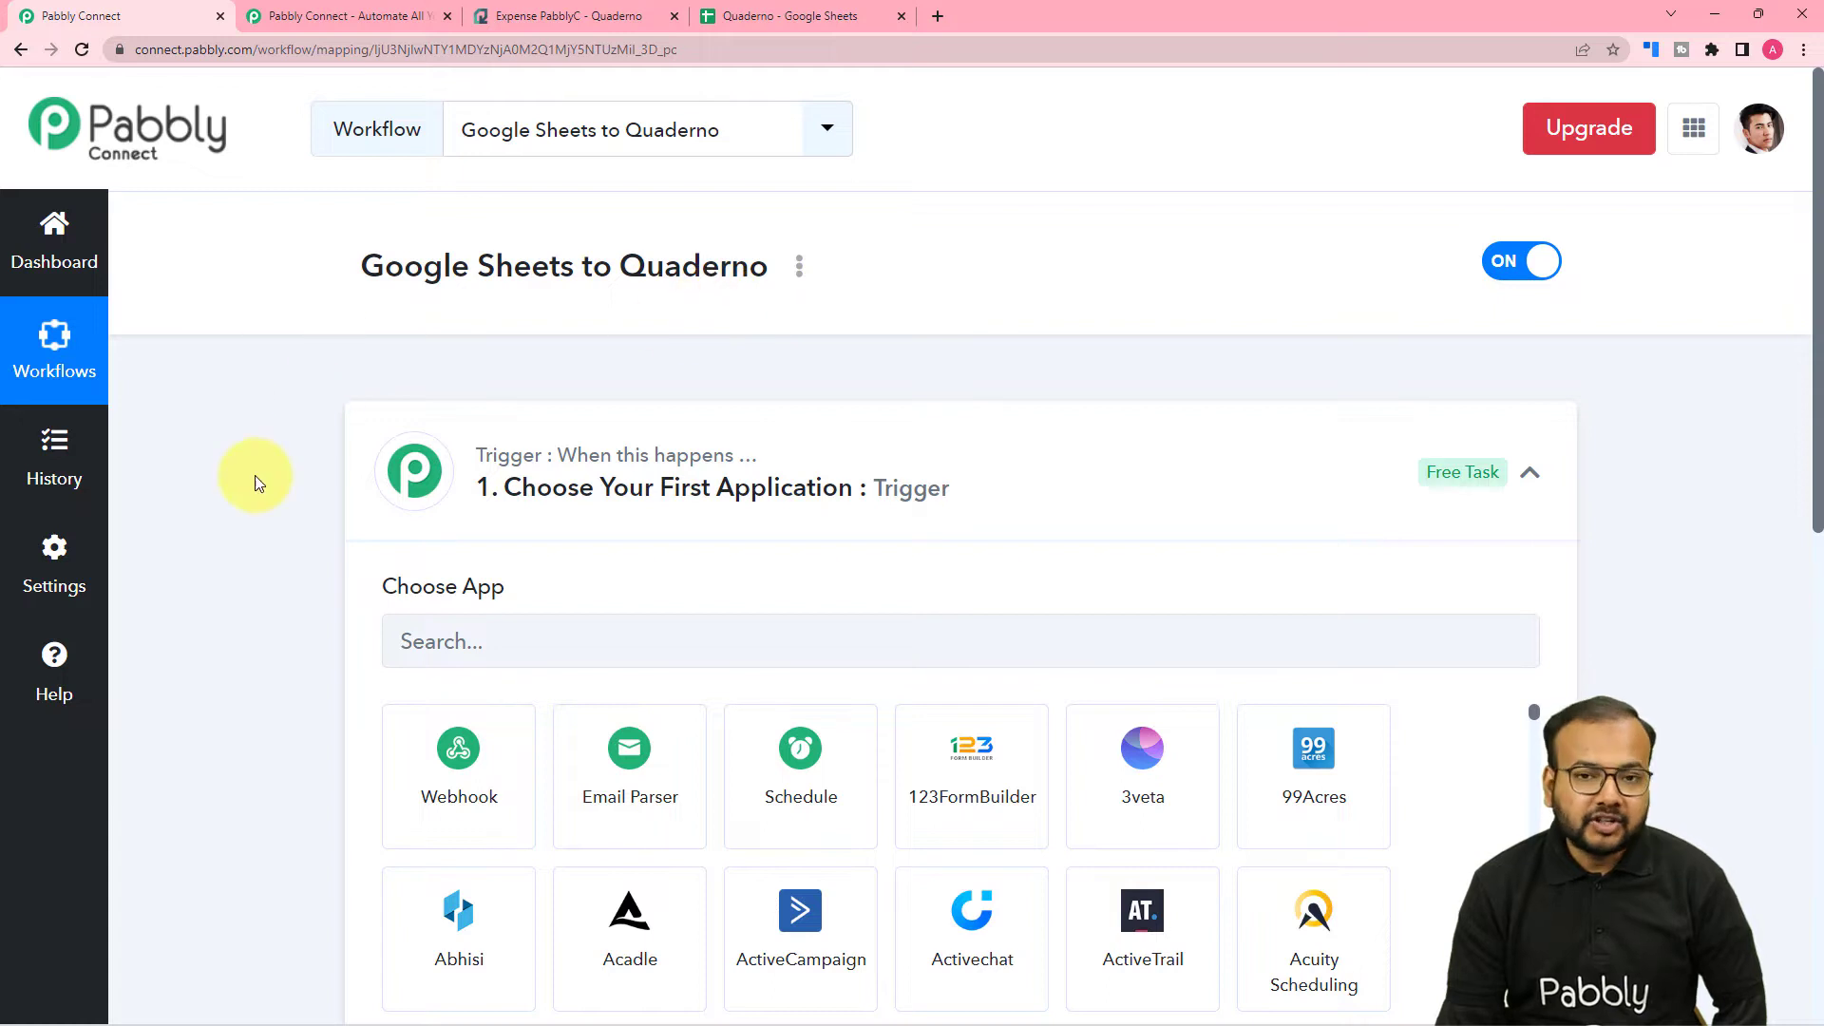
scroll(257, 485, "down", 1)
left_click(489, 545)
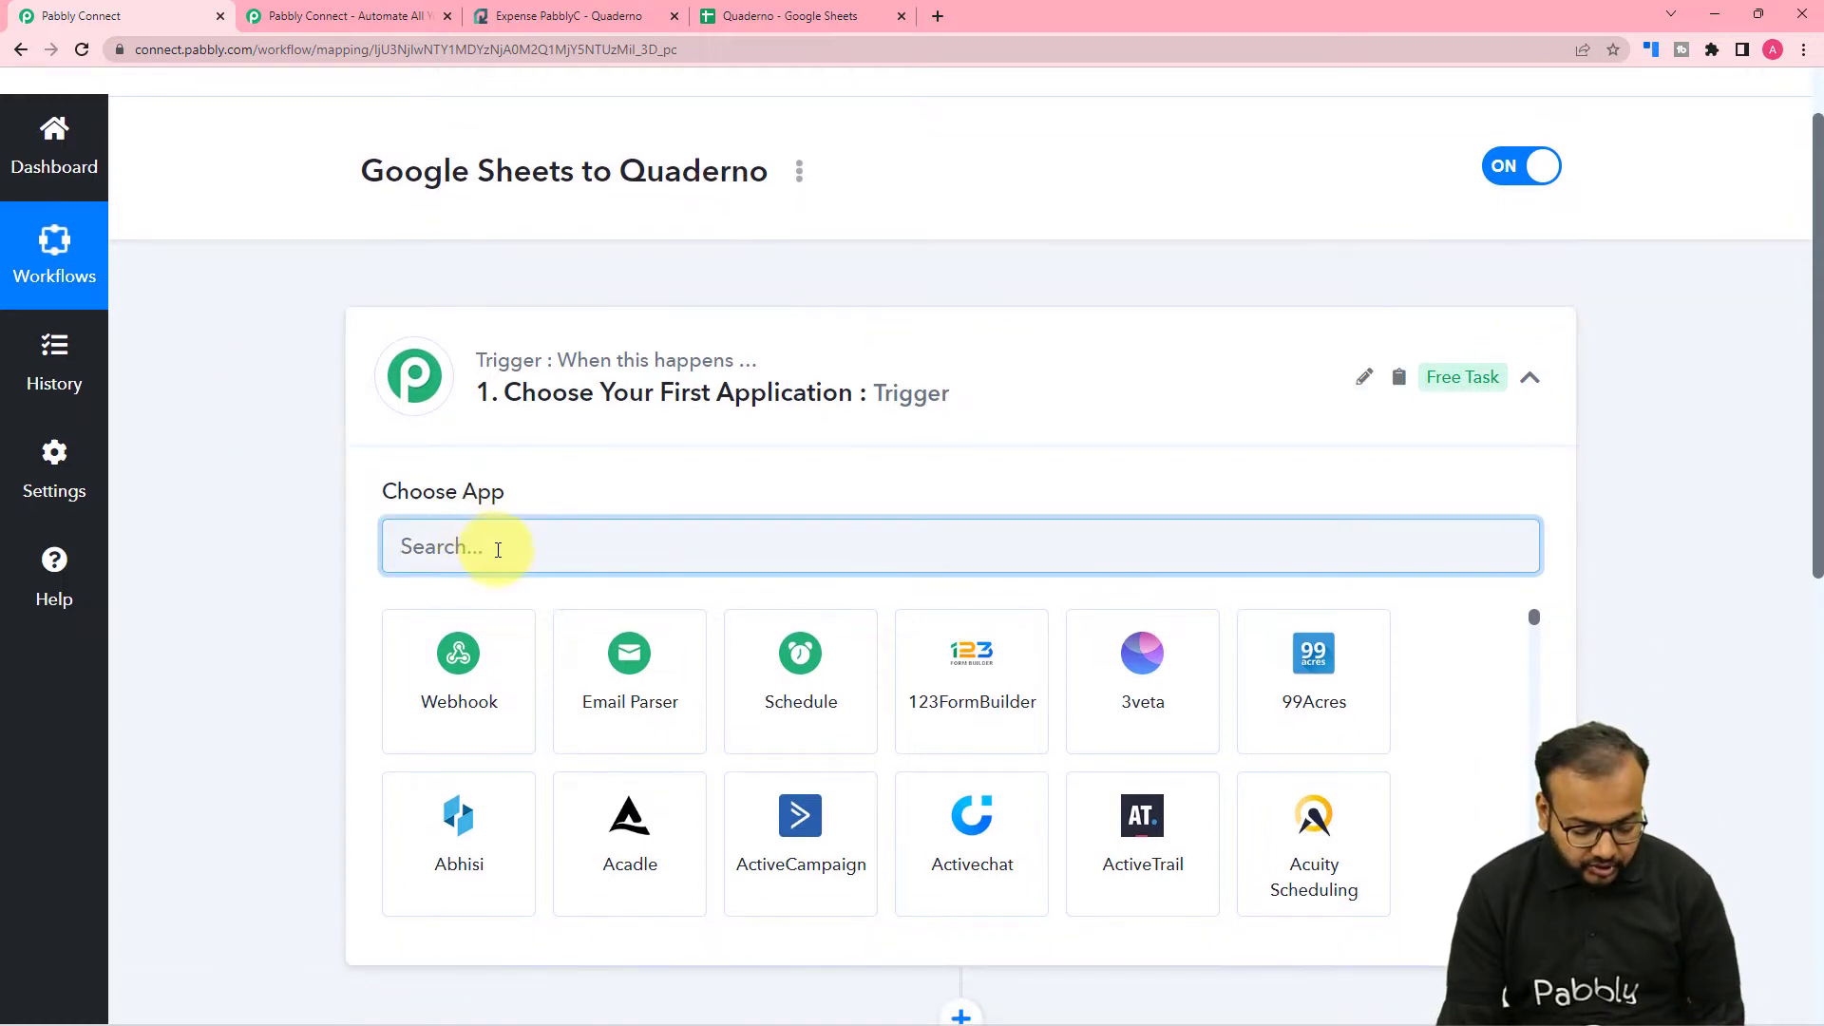
type("goo")
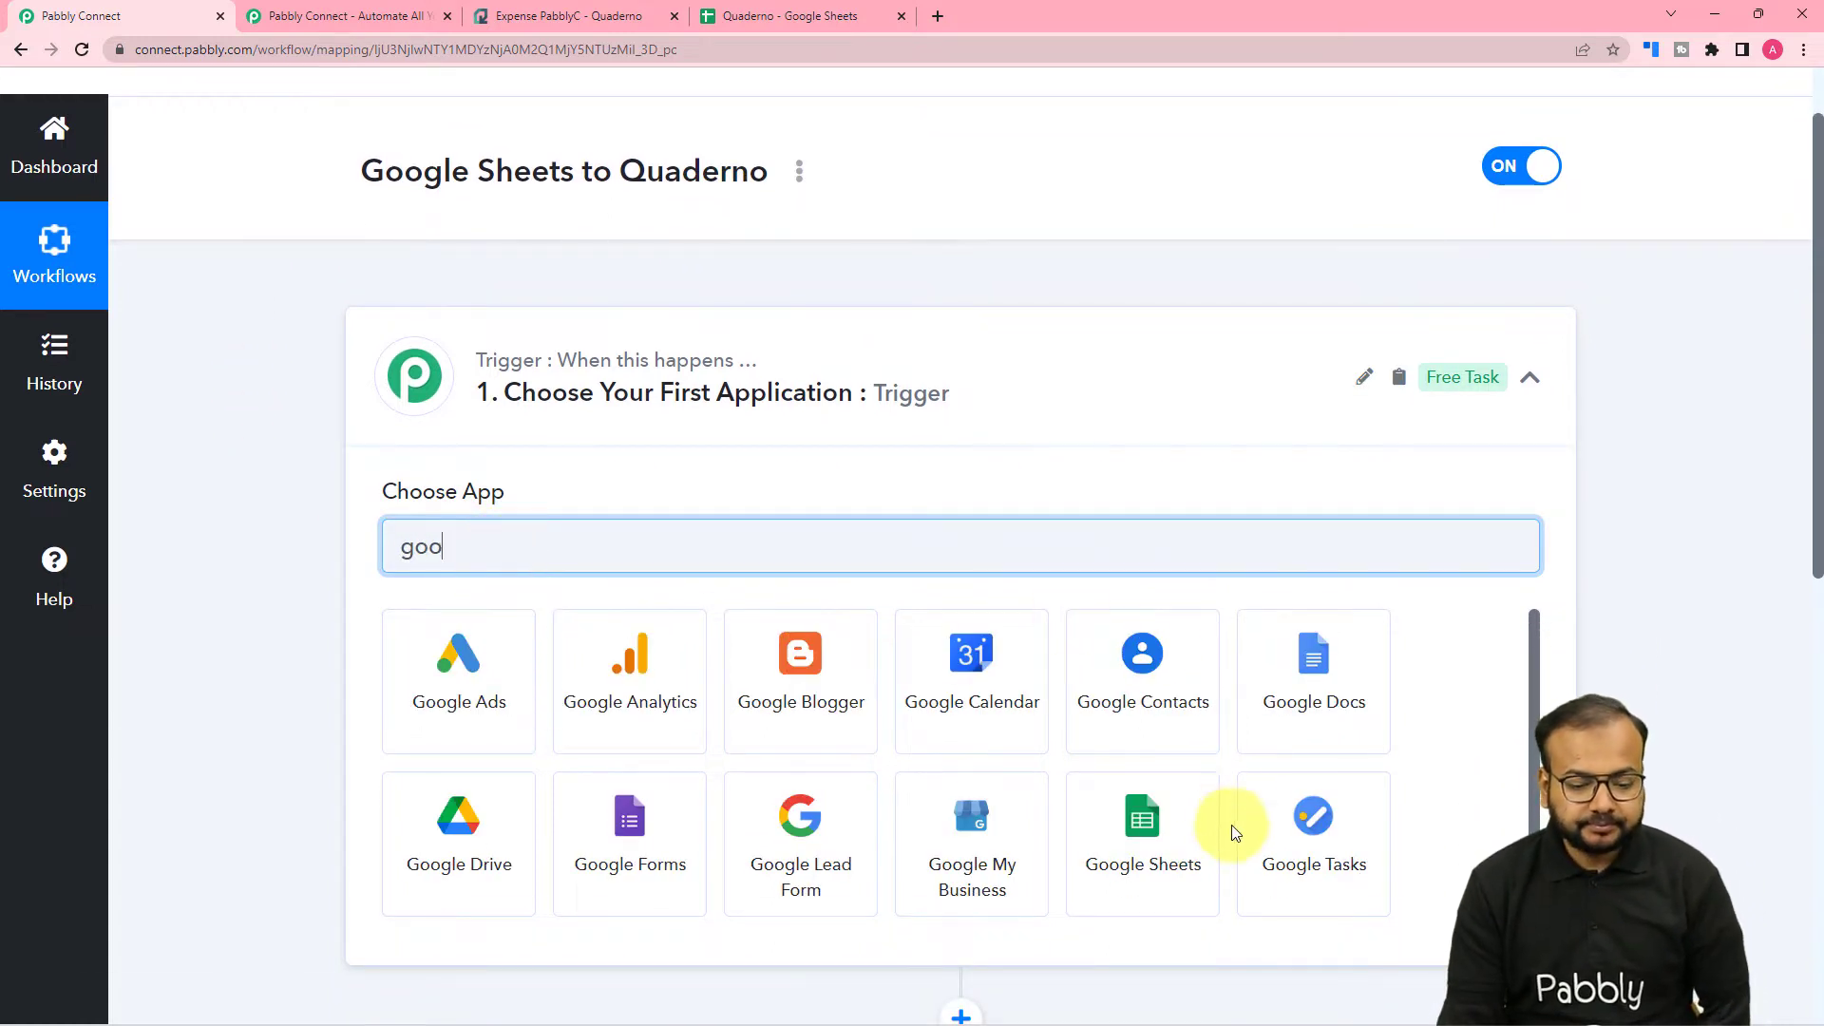
left_click(1157, 835)
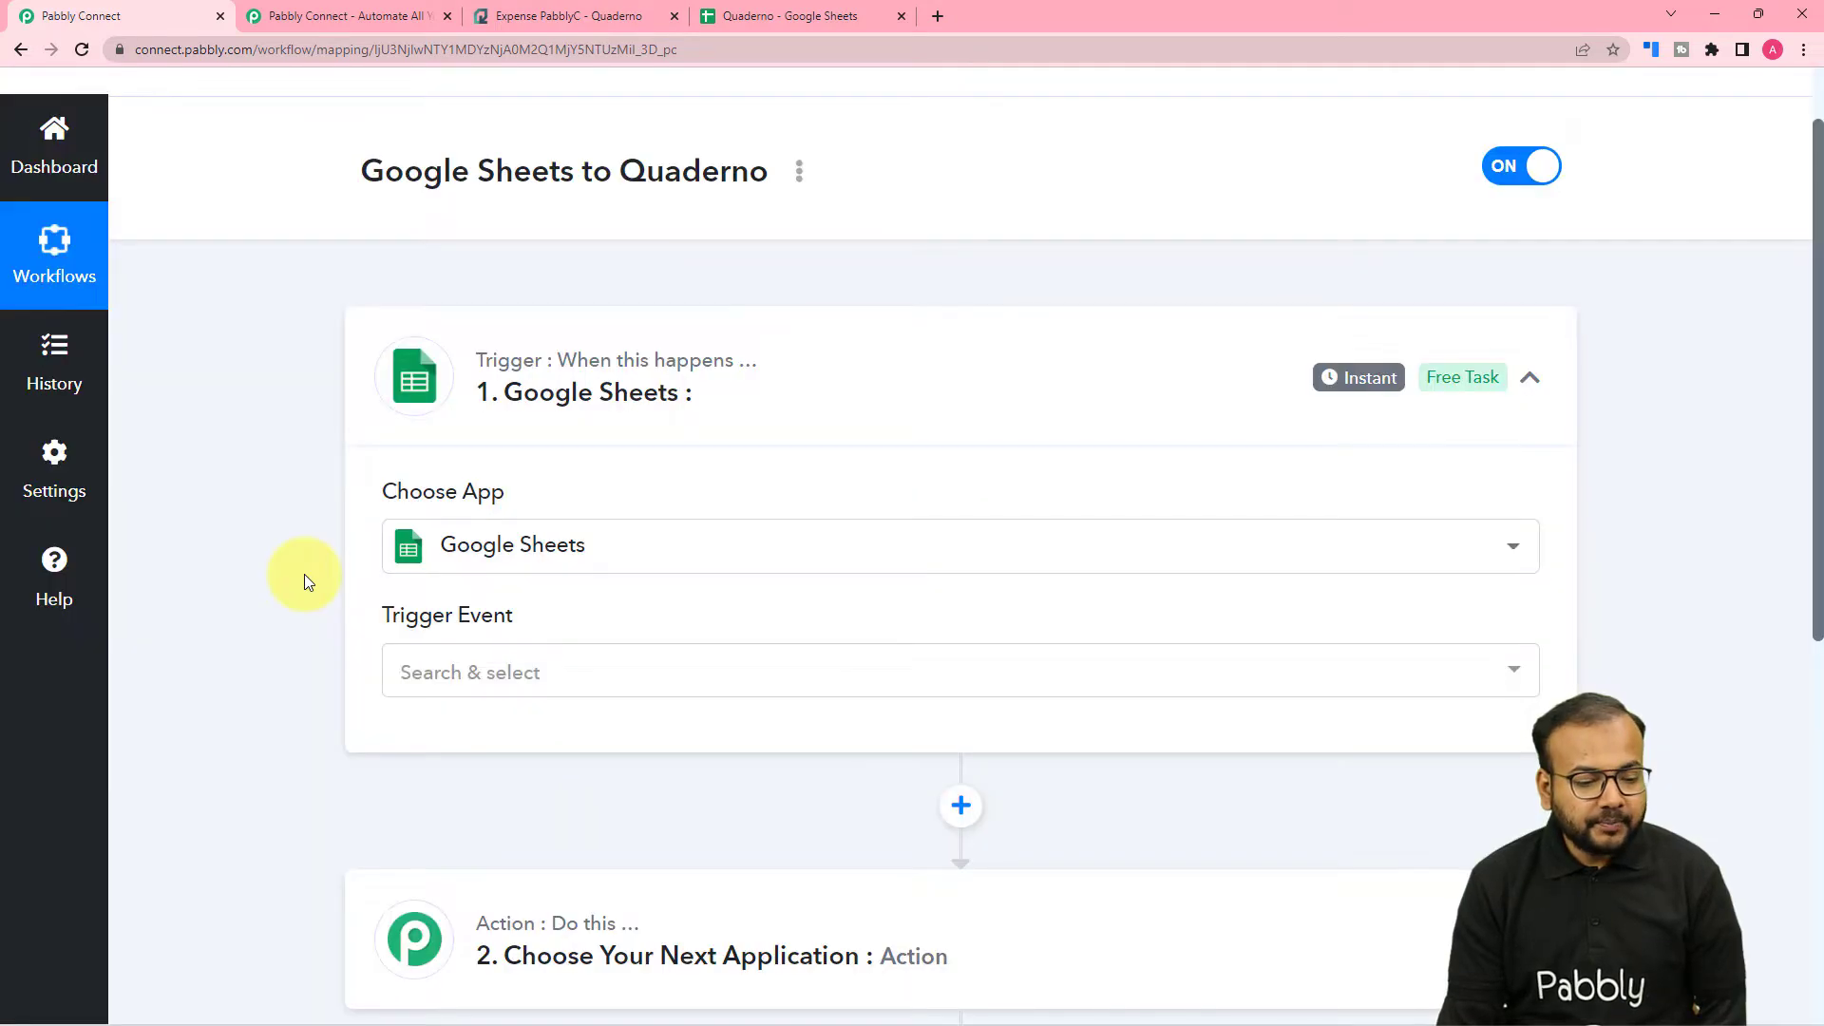
- Set the Google Sheets trigger event to New or Updated Spreadsheet Row and review its webhook setup instructions
scroll(304, 574, "down", 2)
left_click(510, 500)
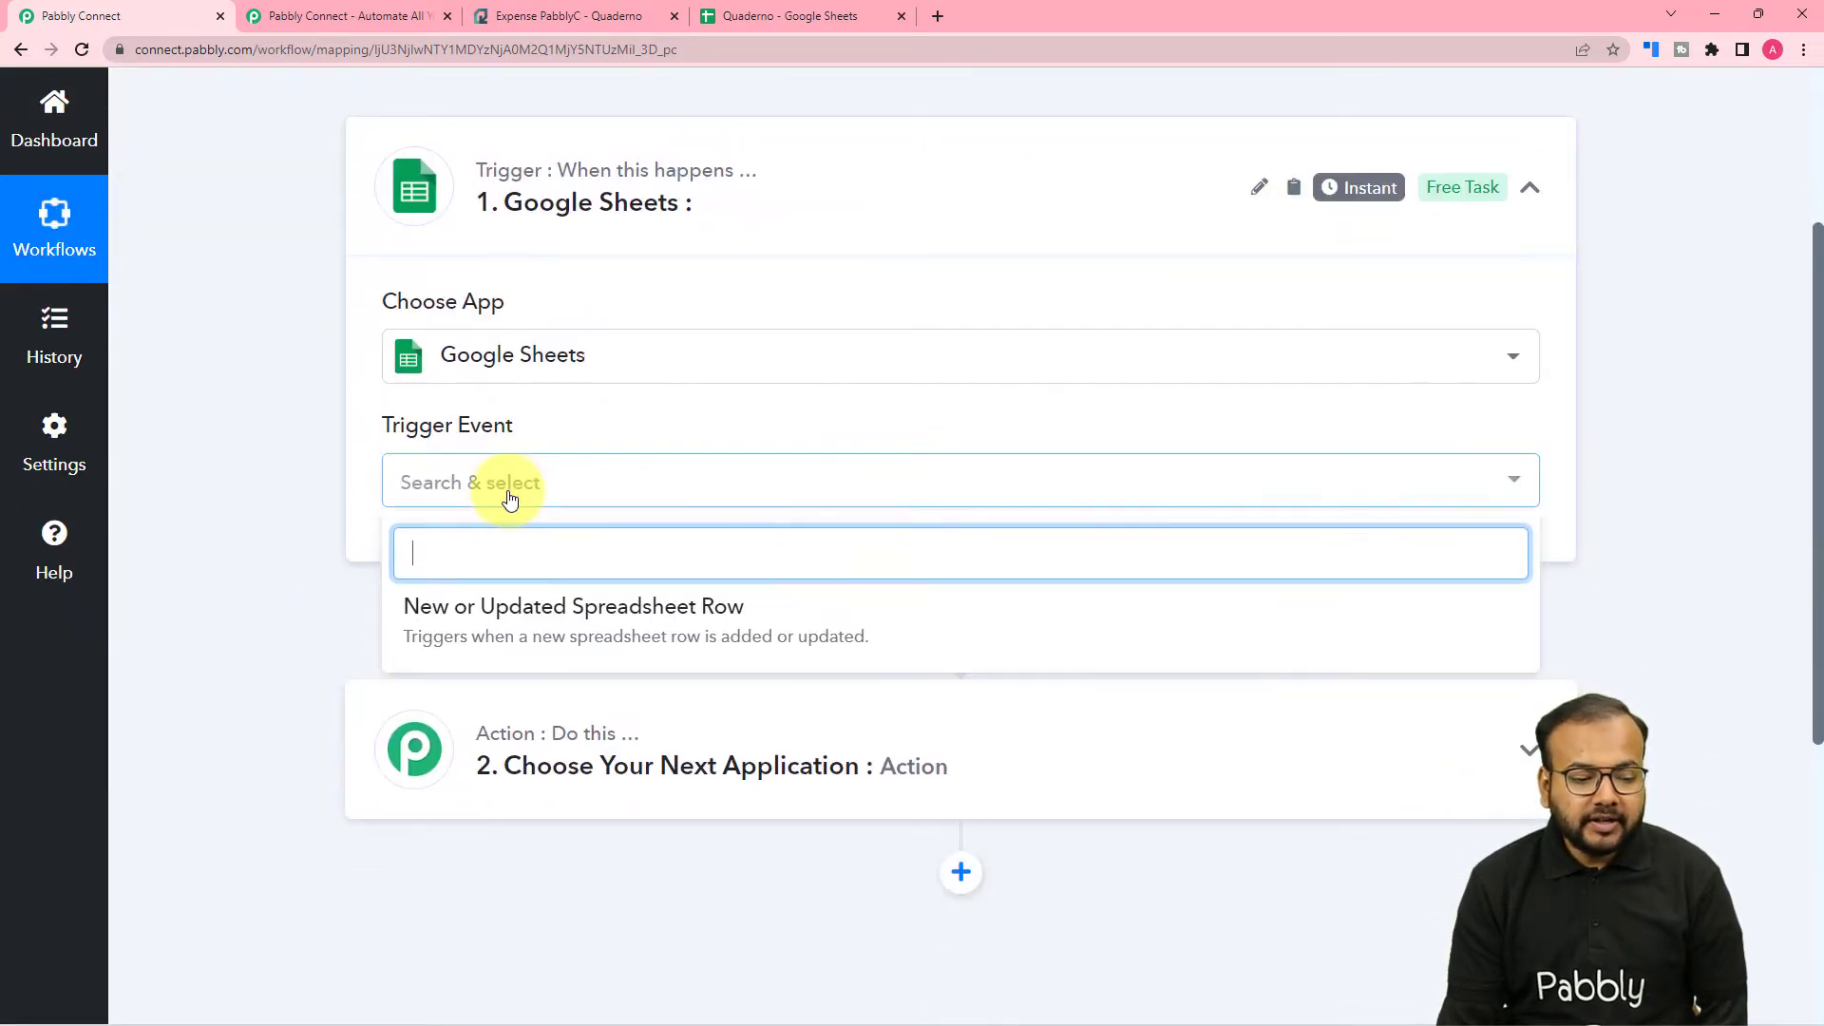
left_click(692, 622)
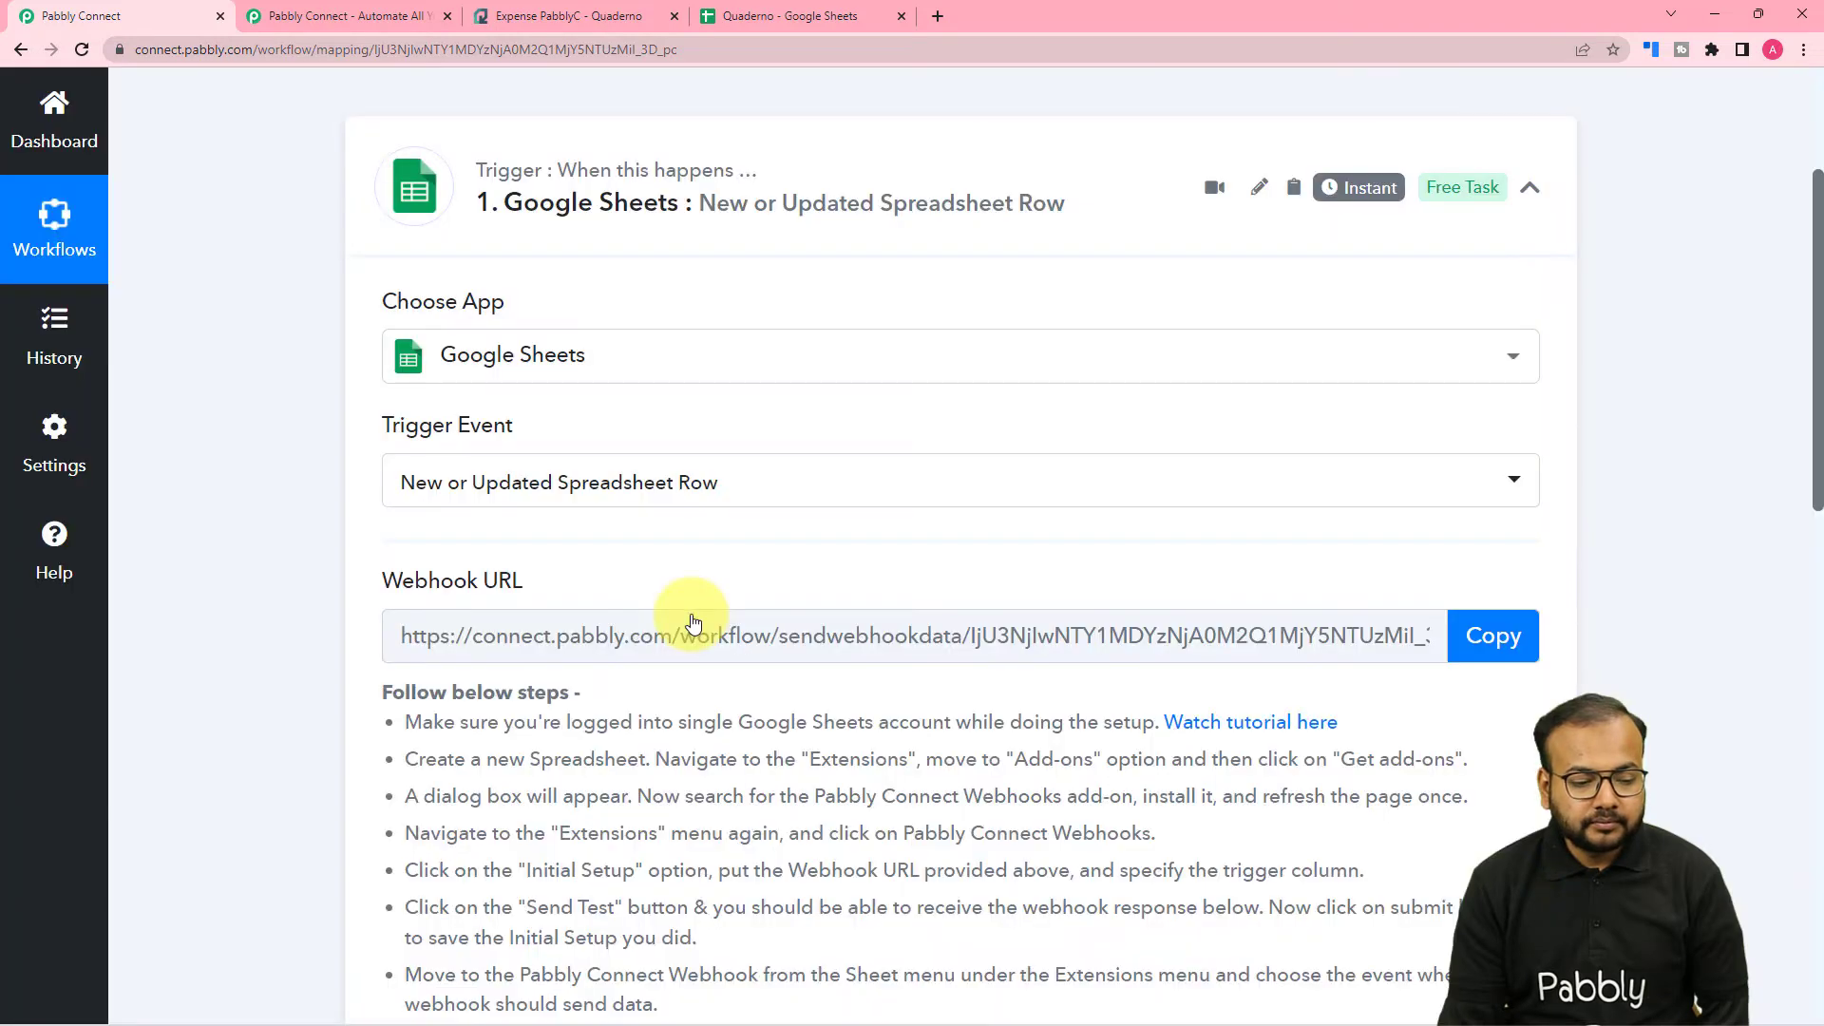
scroll(693, 623, "down", 2)
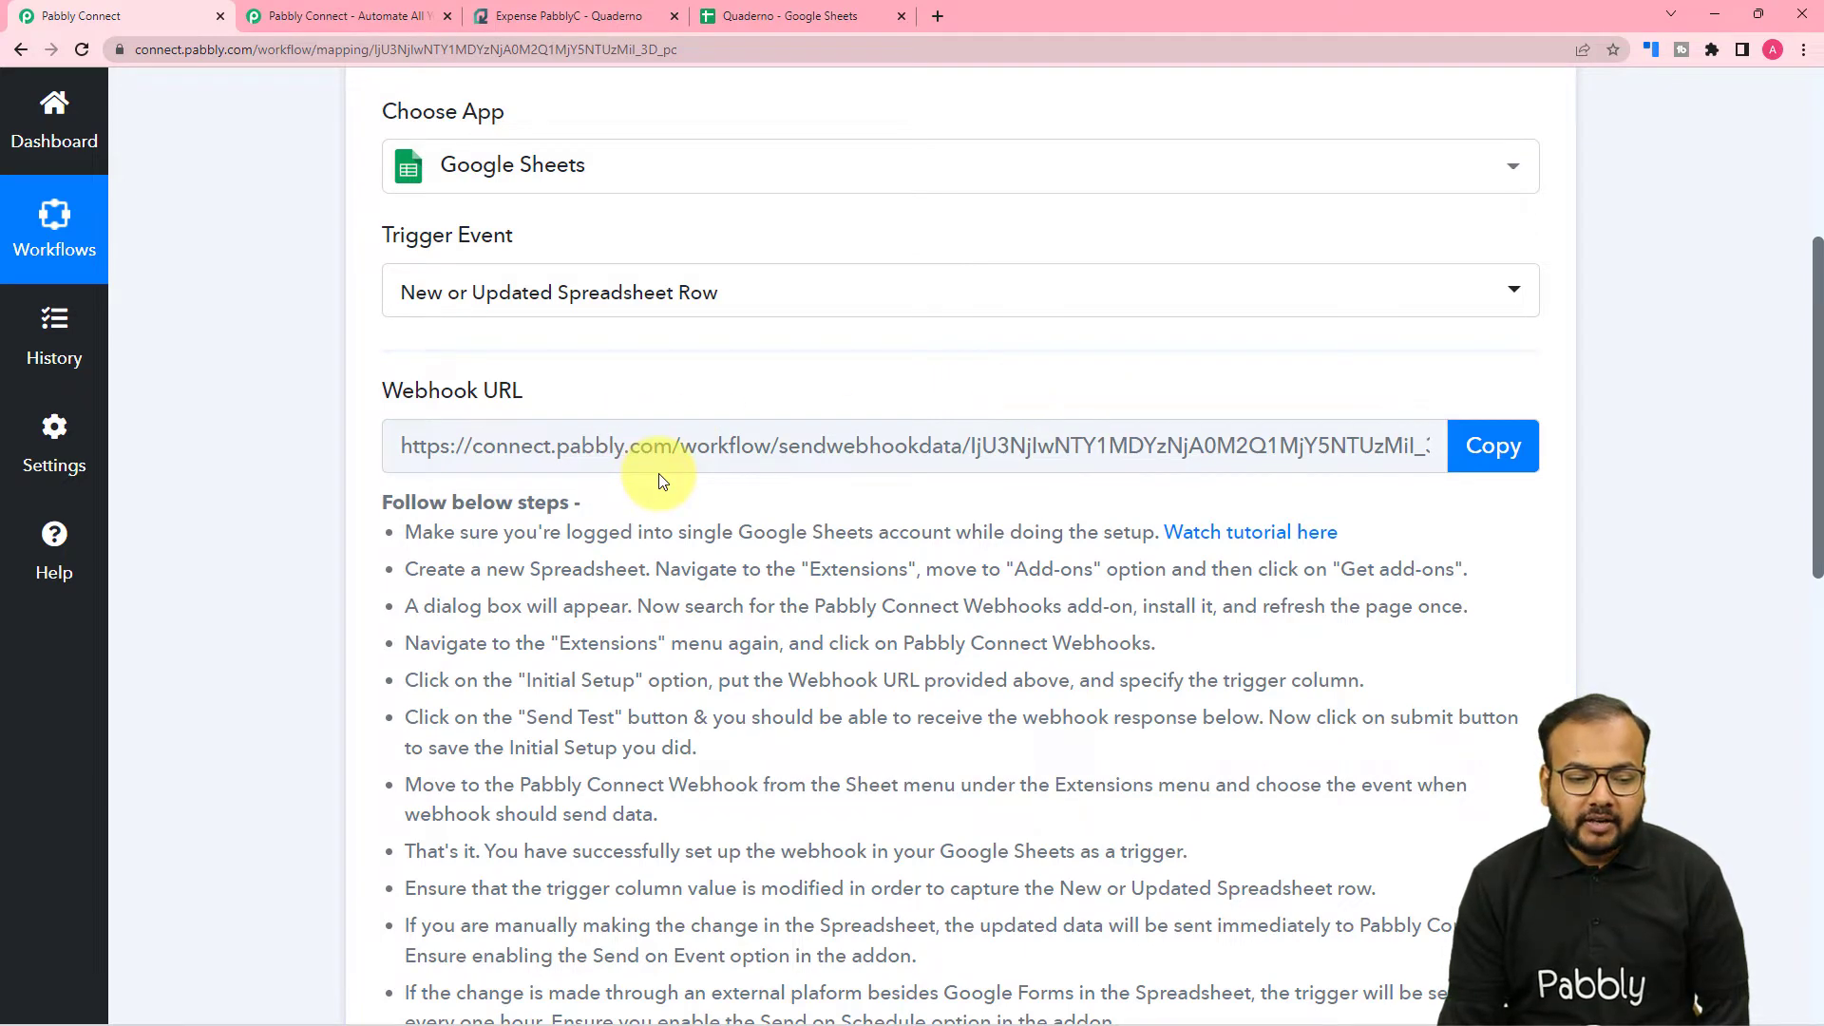
scroll(662, 481, "down", 3)
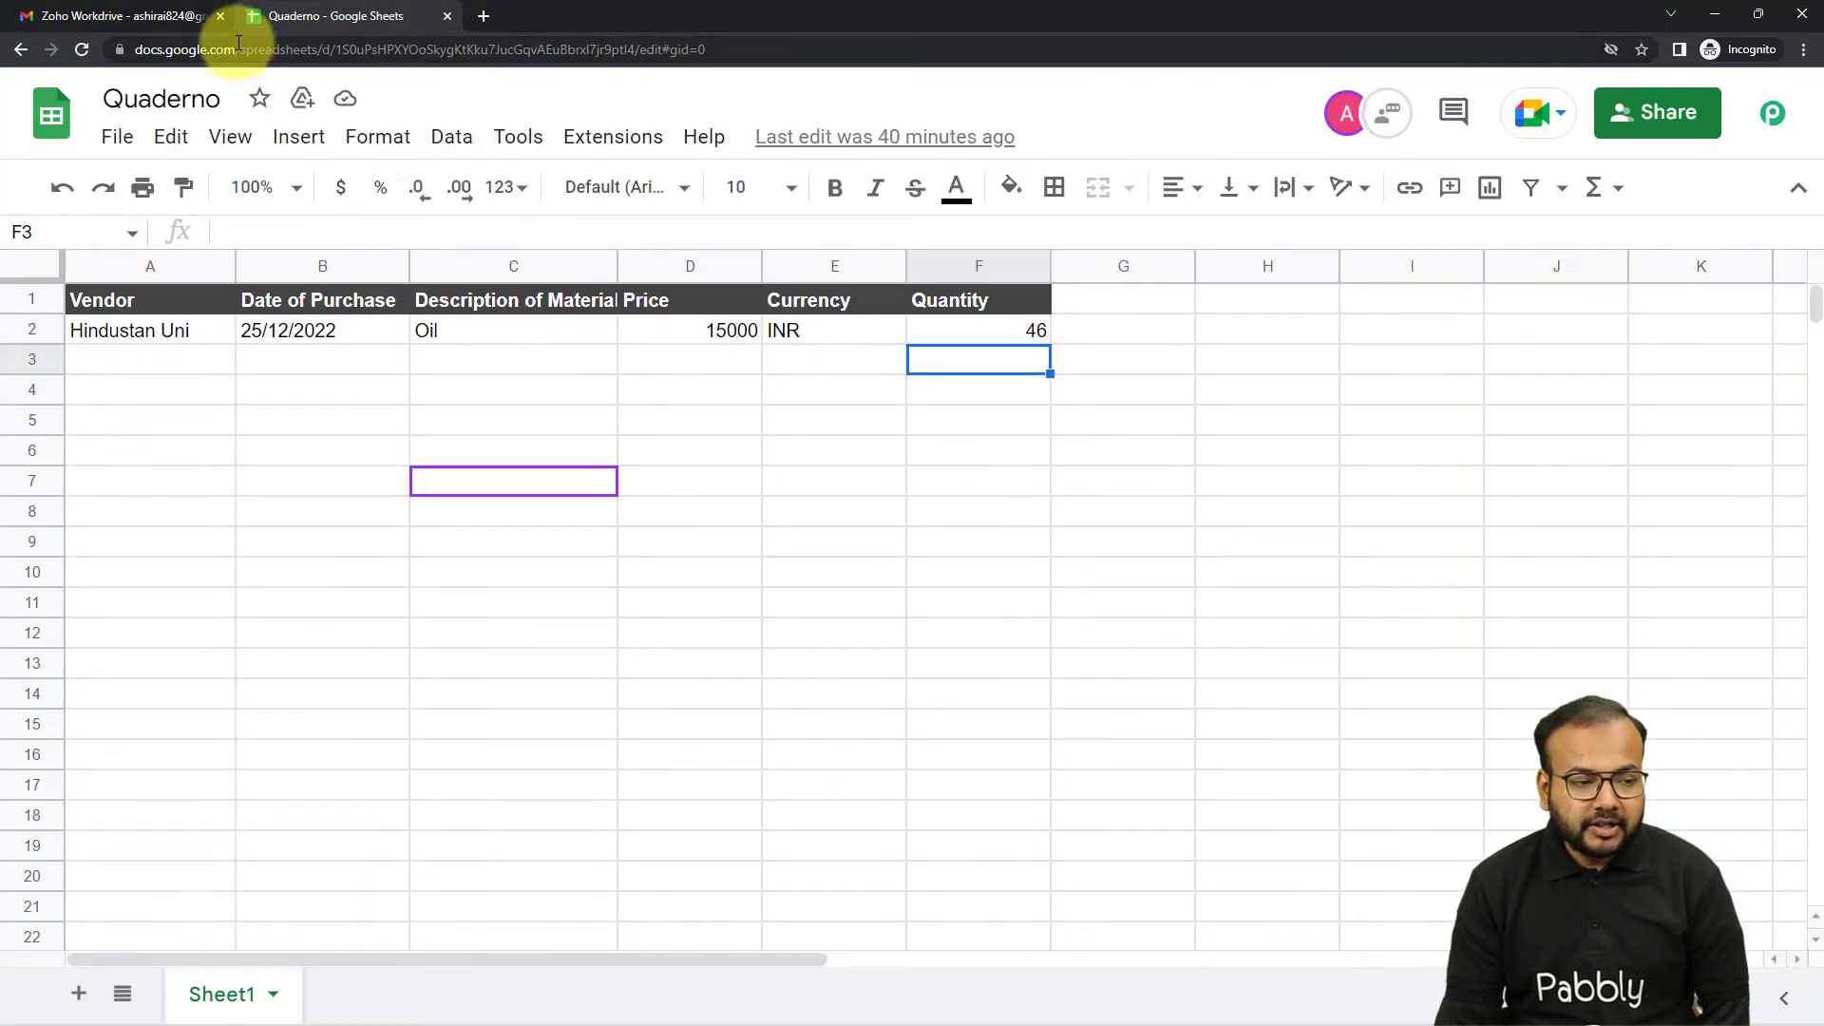
- In the Quaderno spreadsheet, look up the Pabbly Connect Webhooks add-on in the Google Workspace Marketplace, and reload the sheet
left_click(220, 15)
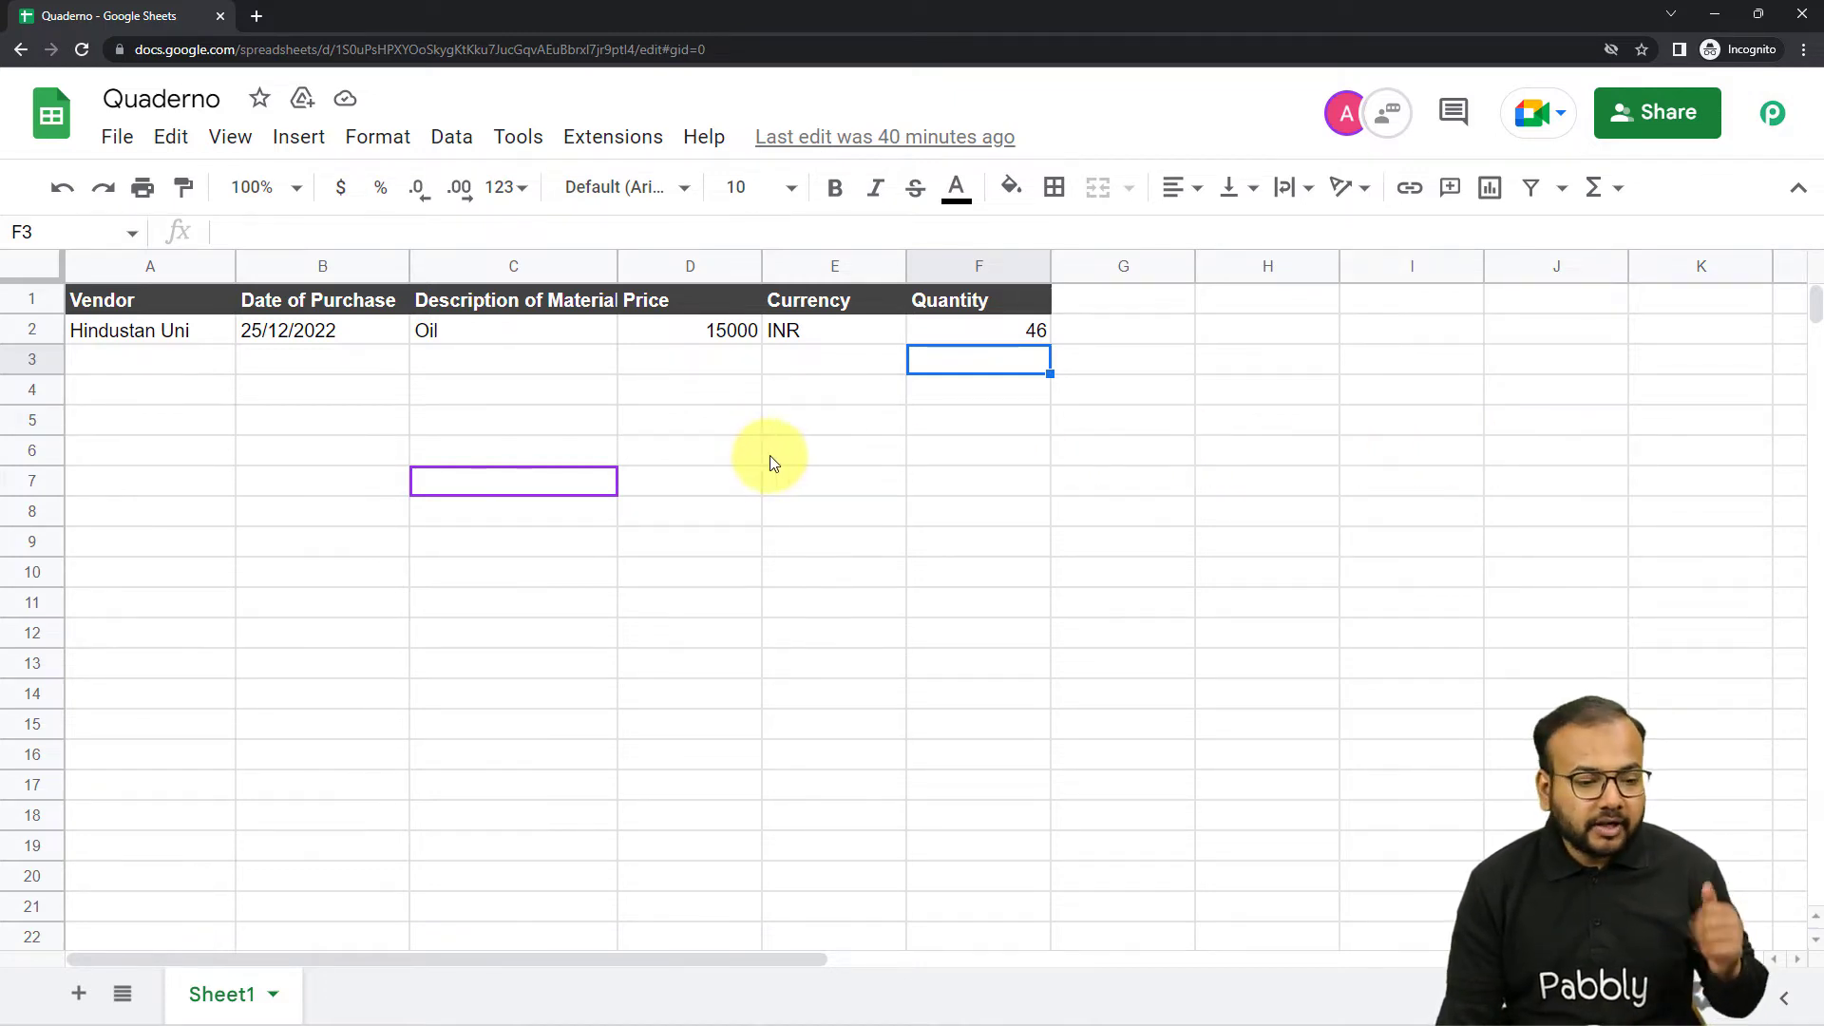
left_click(595, 138)
mouse_move(631, 190)
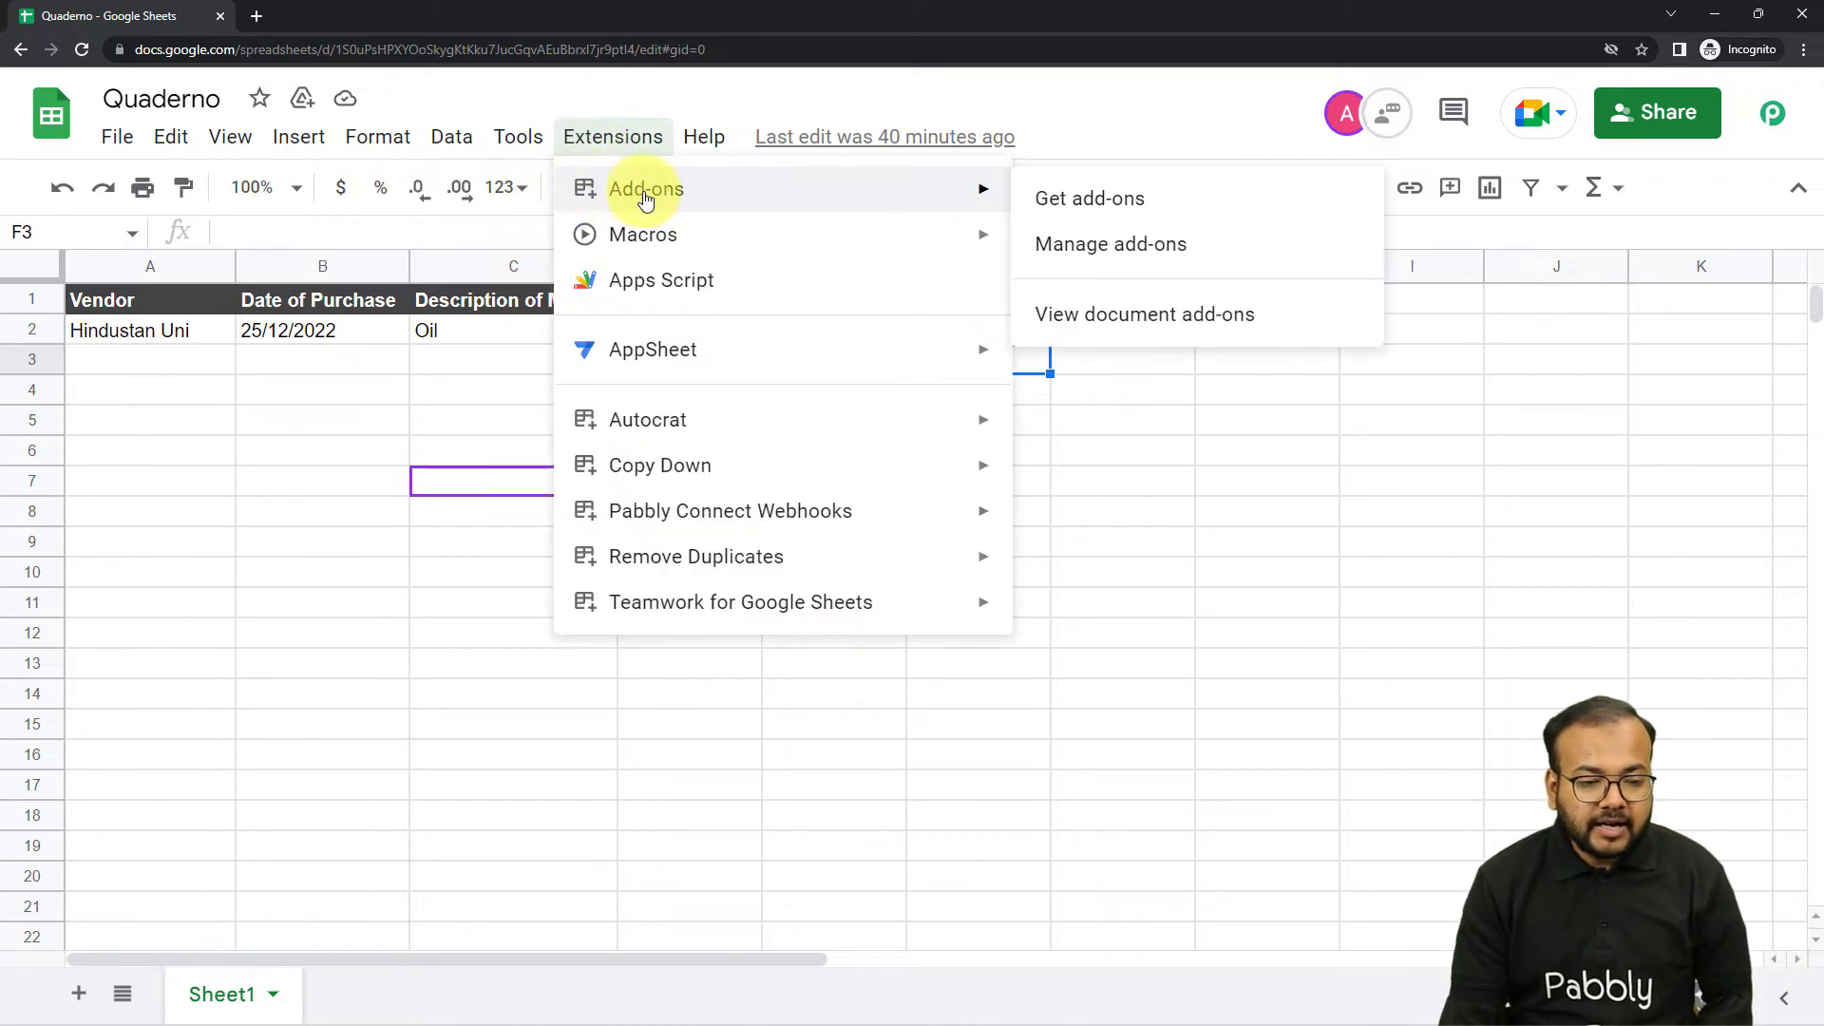
left_click(1093, 197)
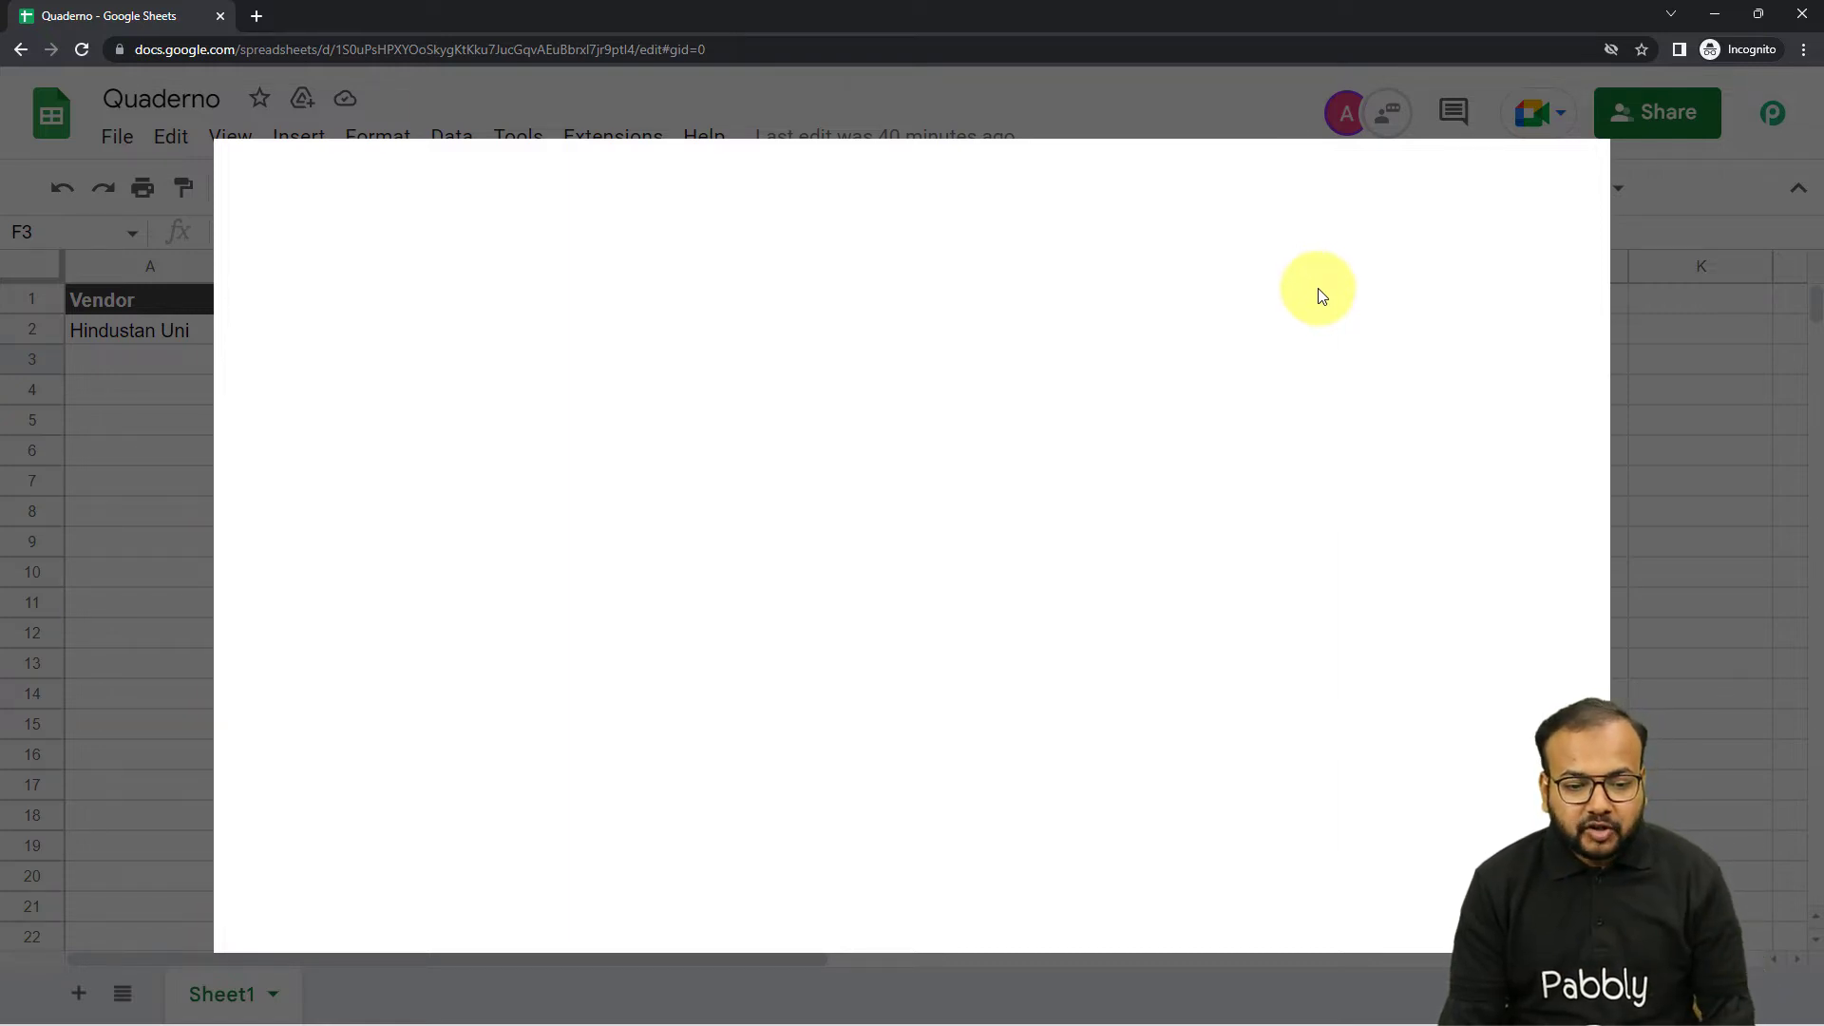
left_click(1171, 180)
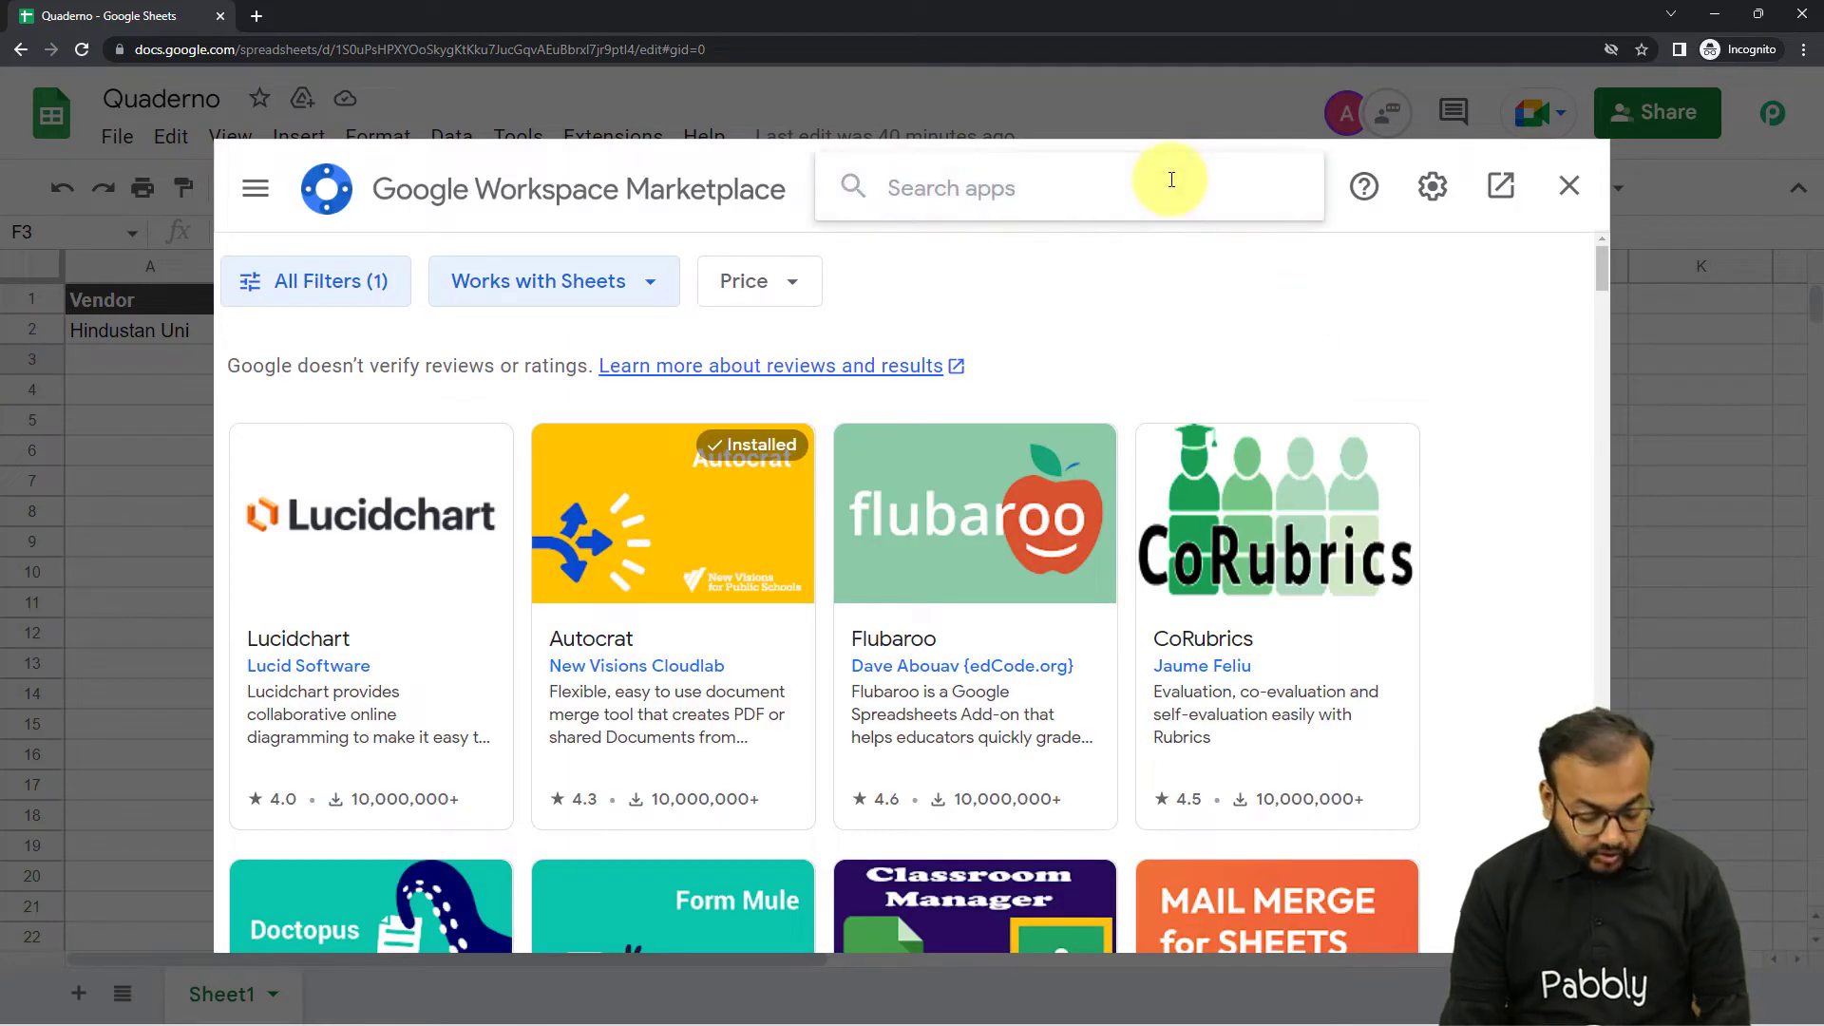
type("pabb")
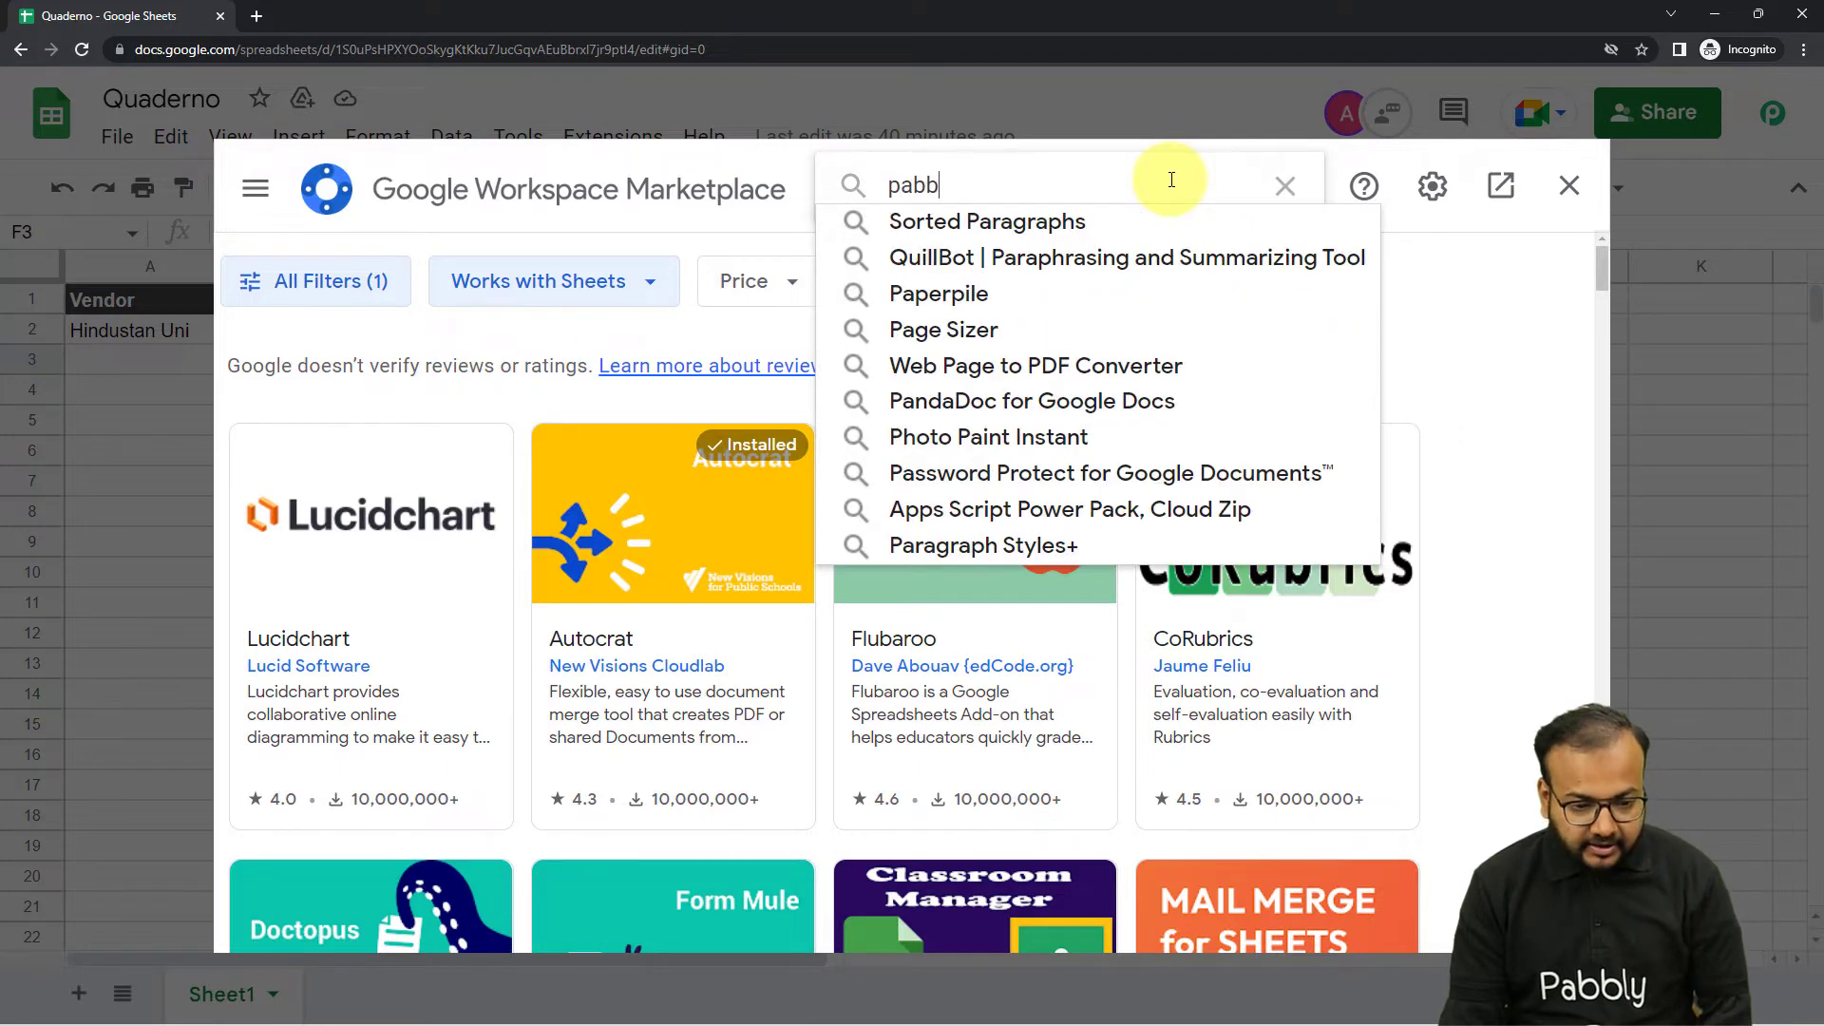
left_click(1001, 230)
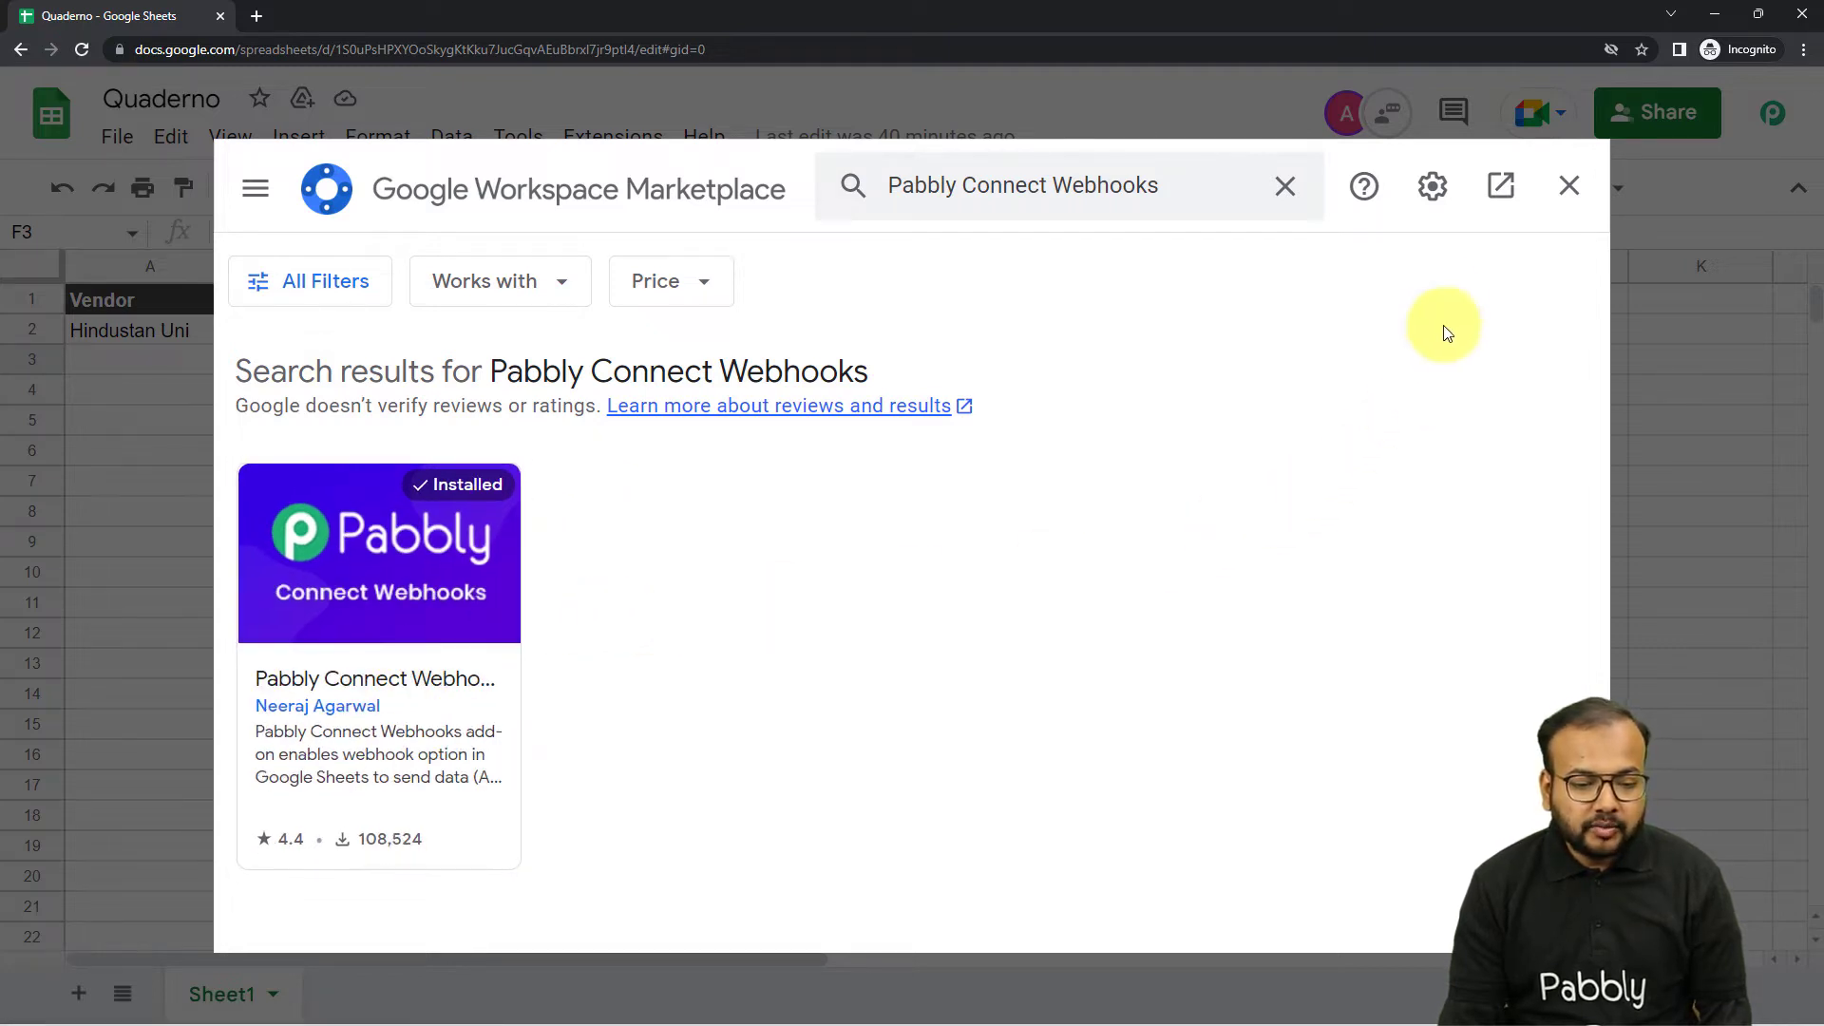
left_click(1565, 187)
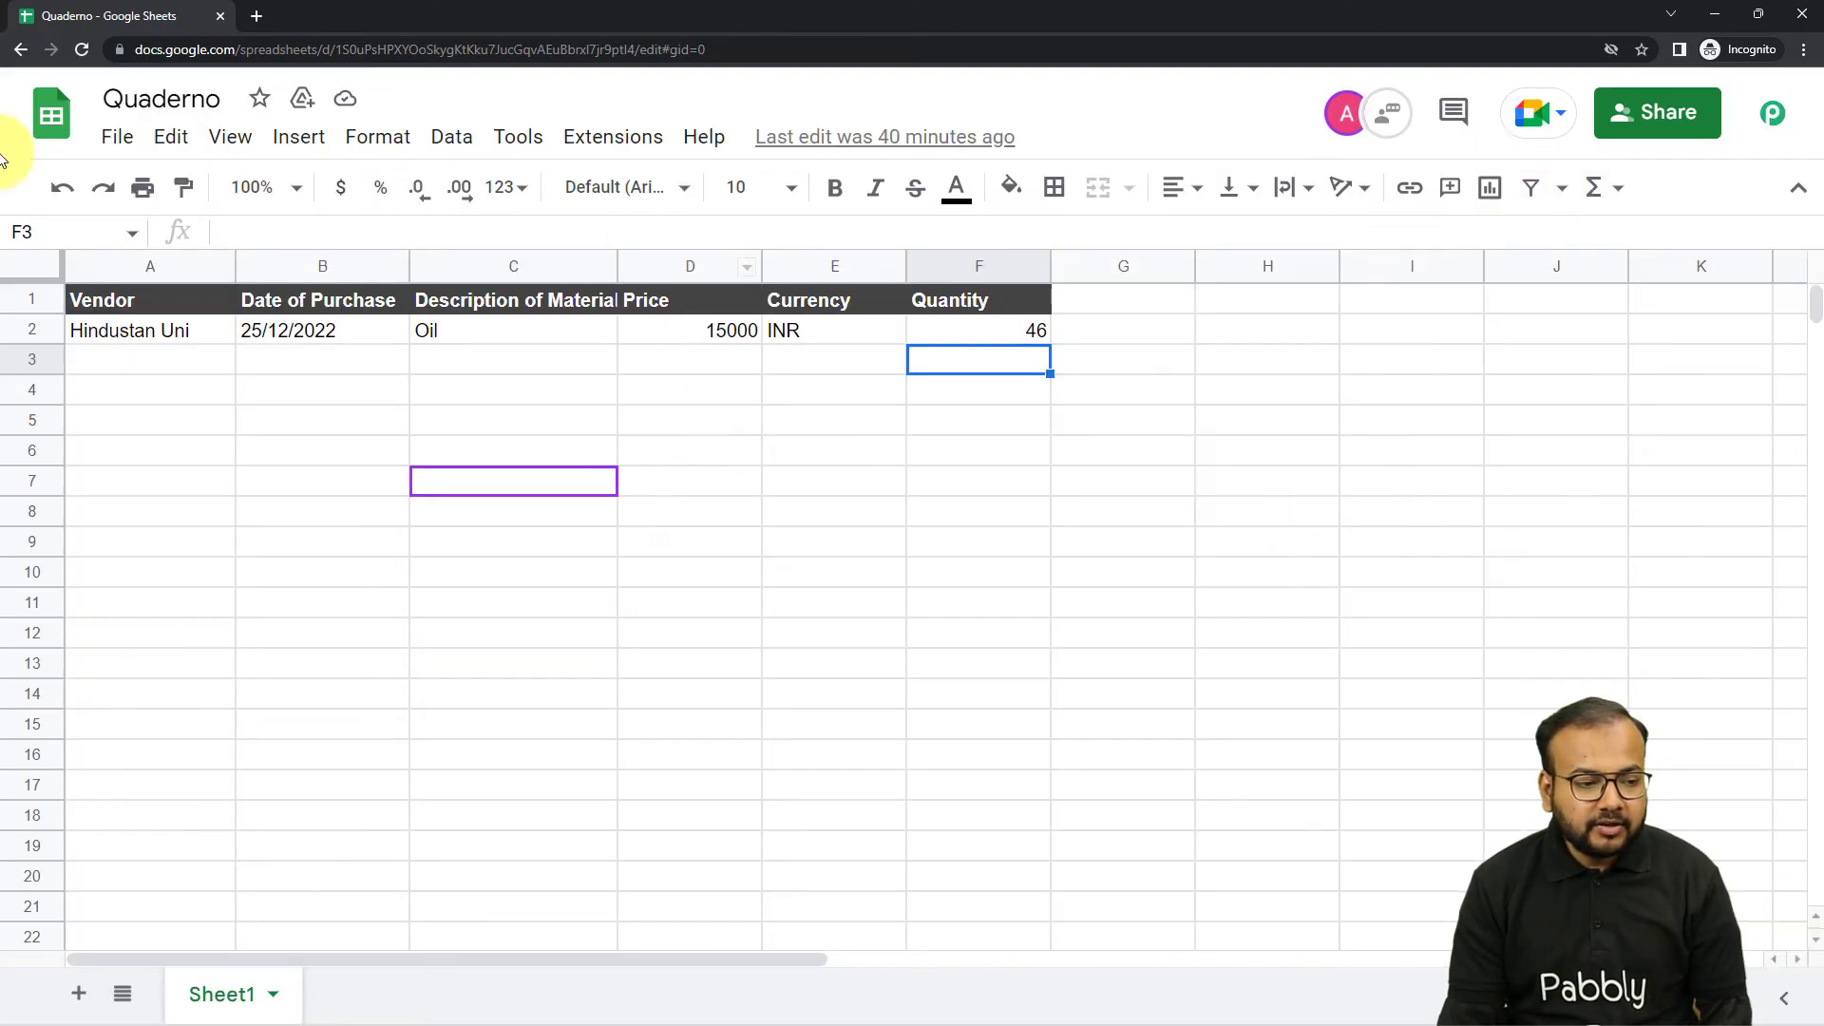
left_click(83, 50)
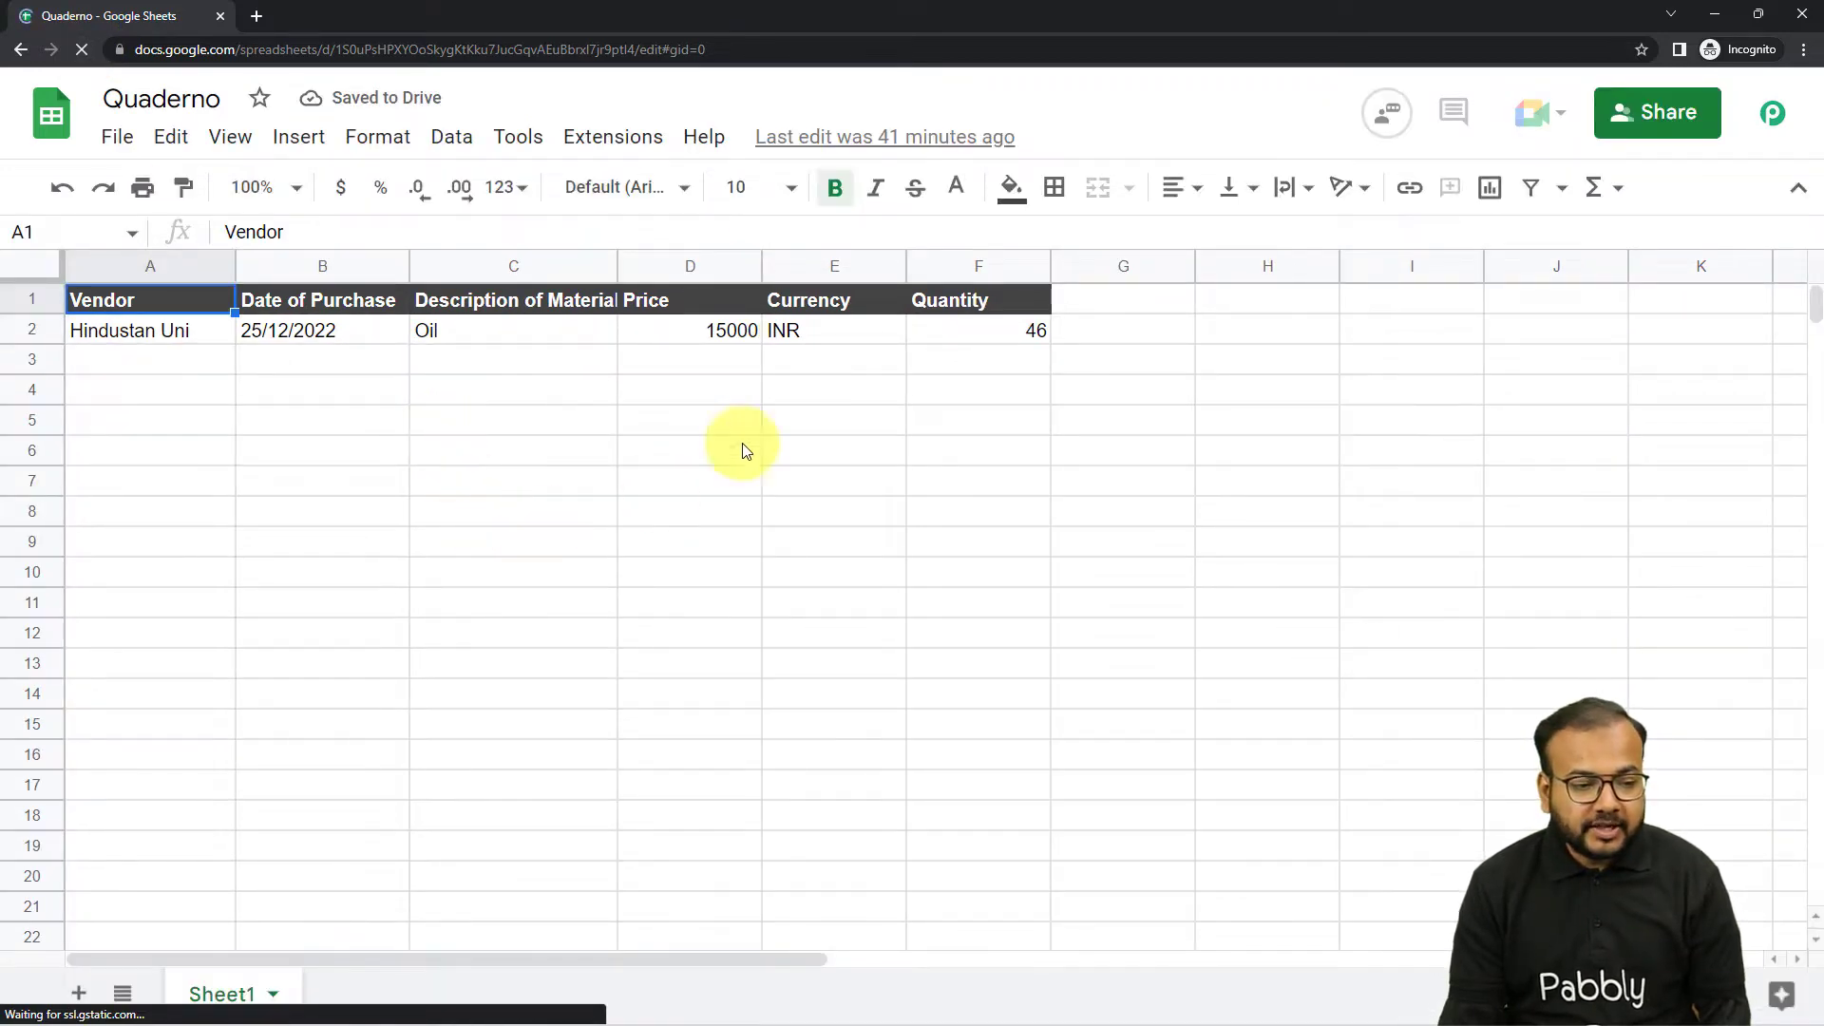
left_click(630, 142)
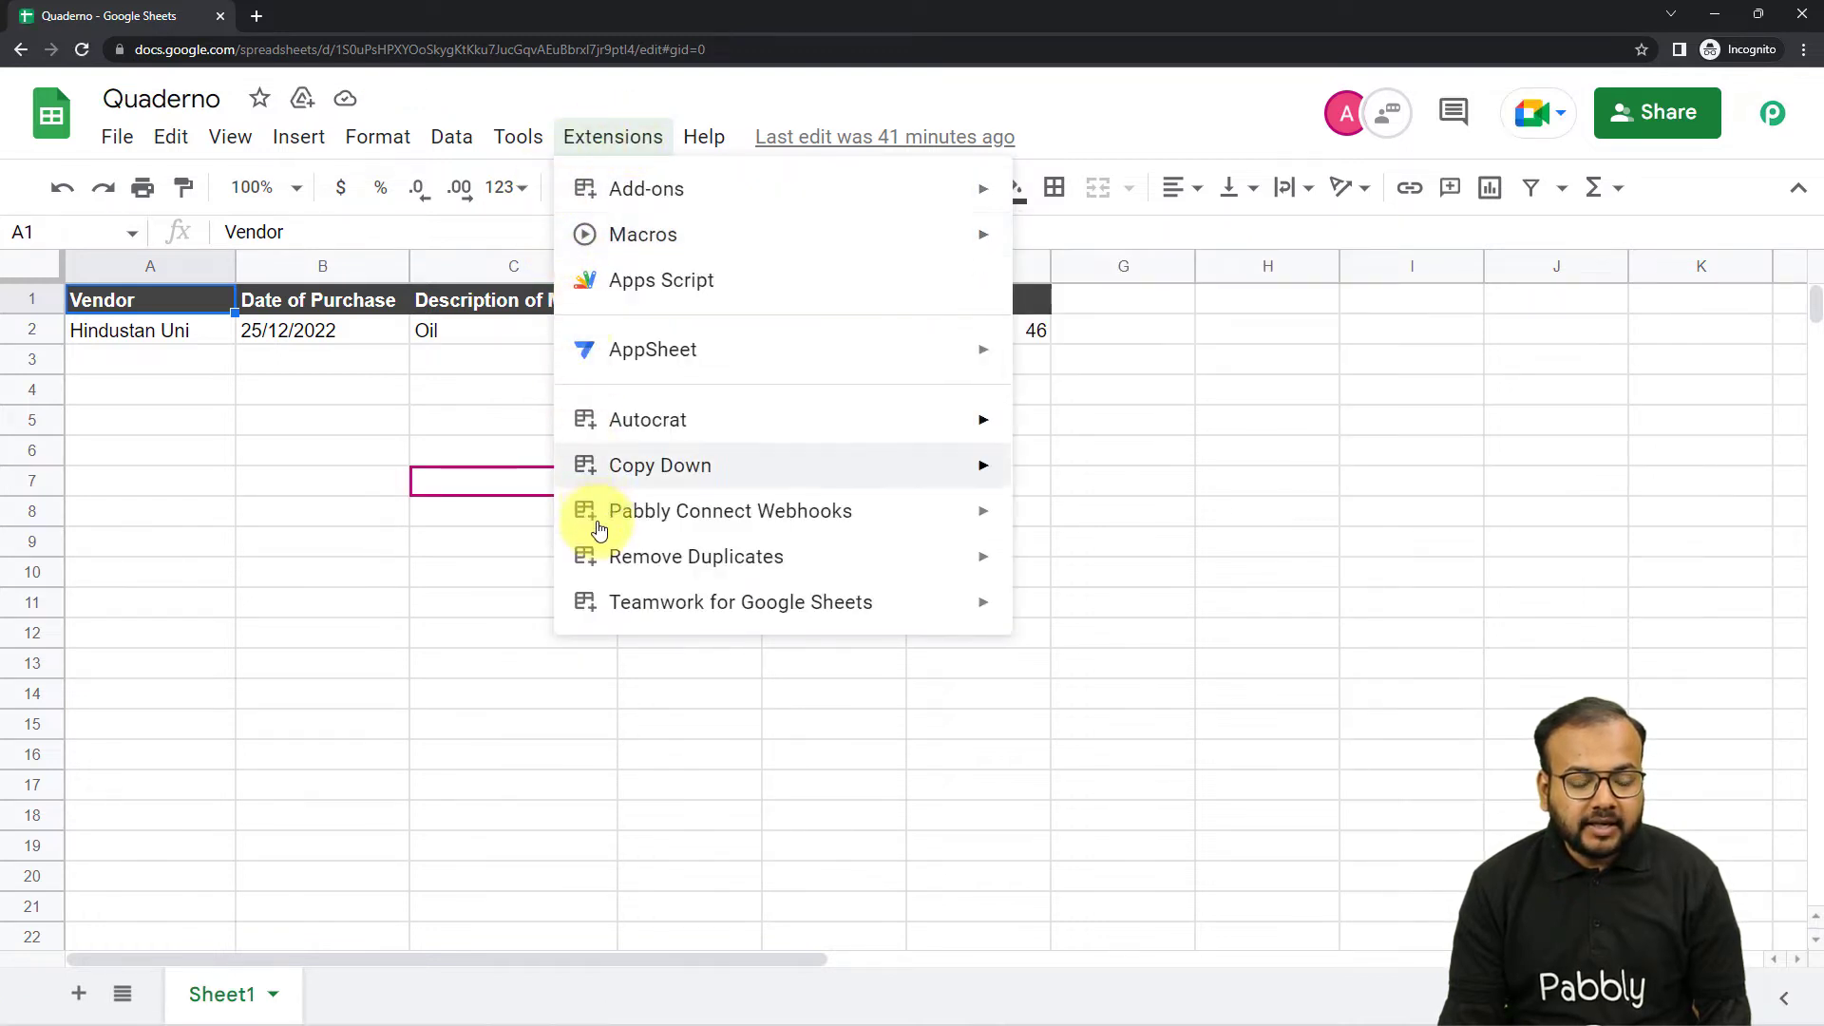
mouse_move(603, 520)
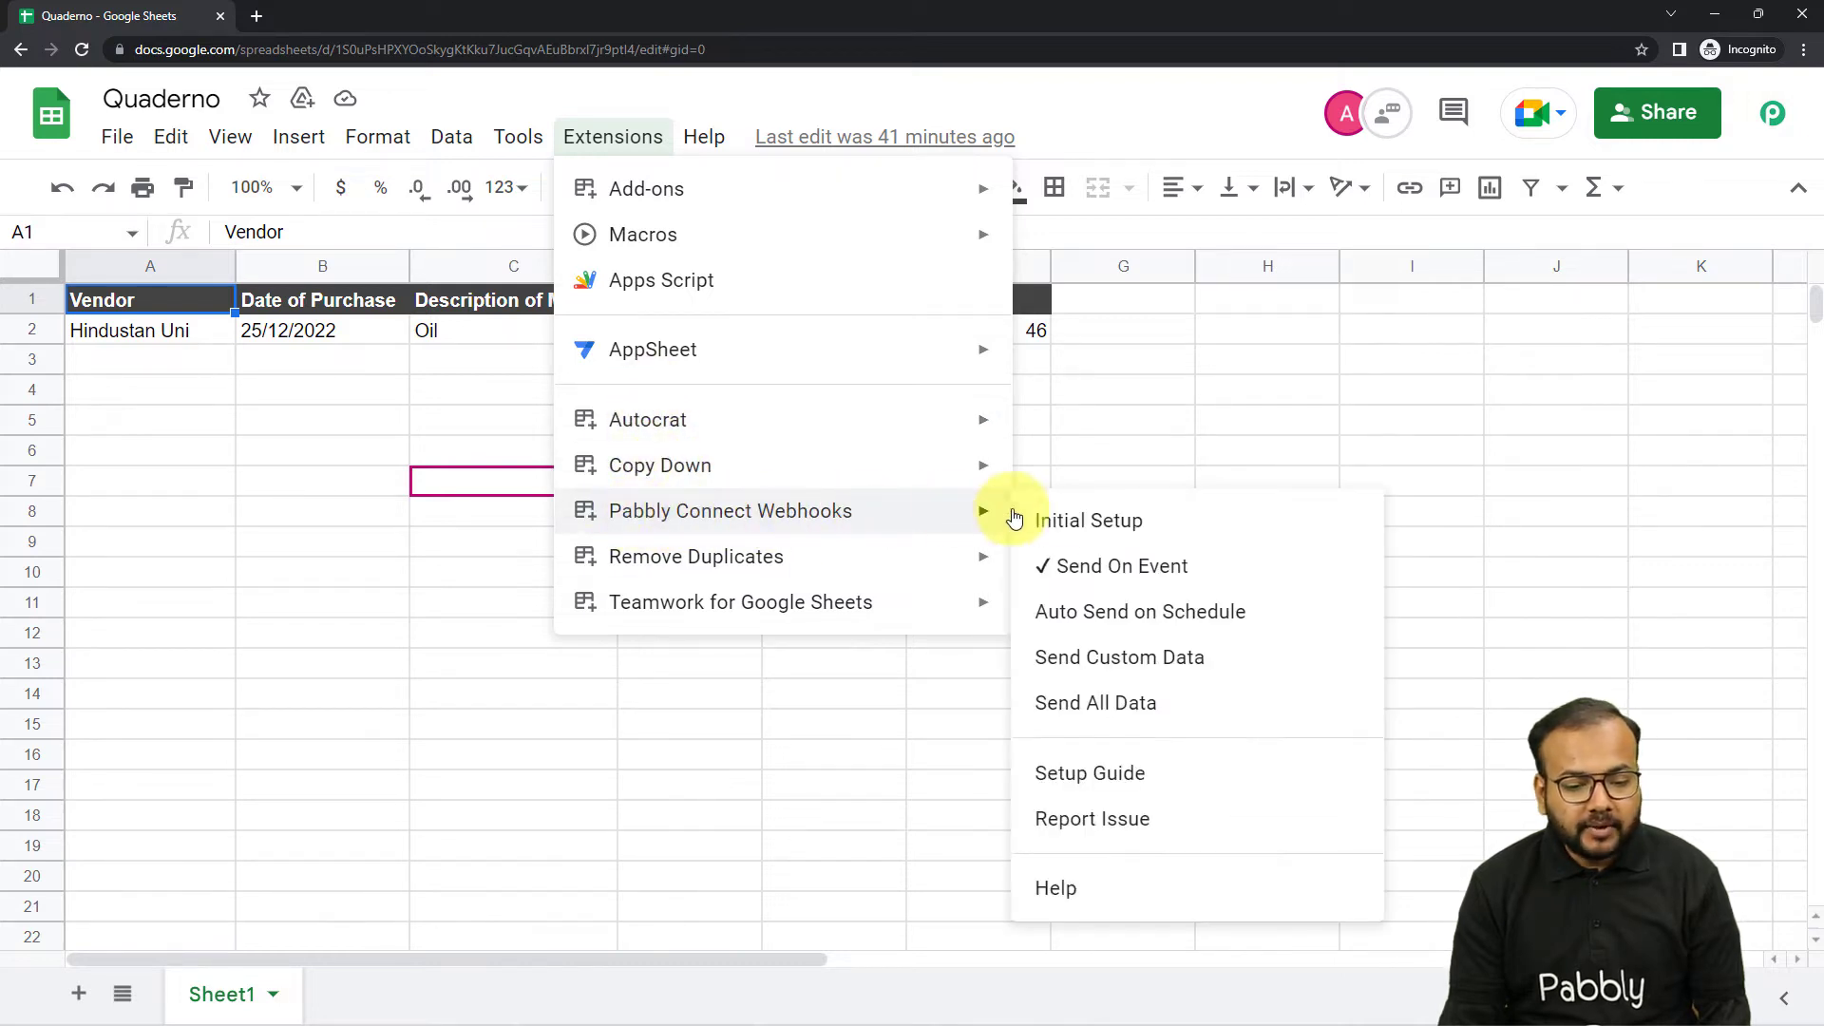
left_click(1105, 528)
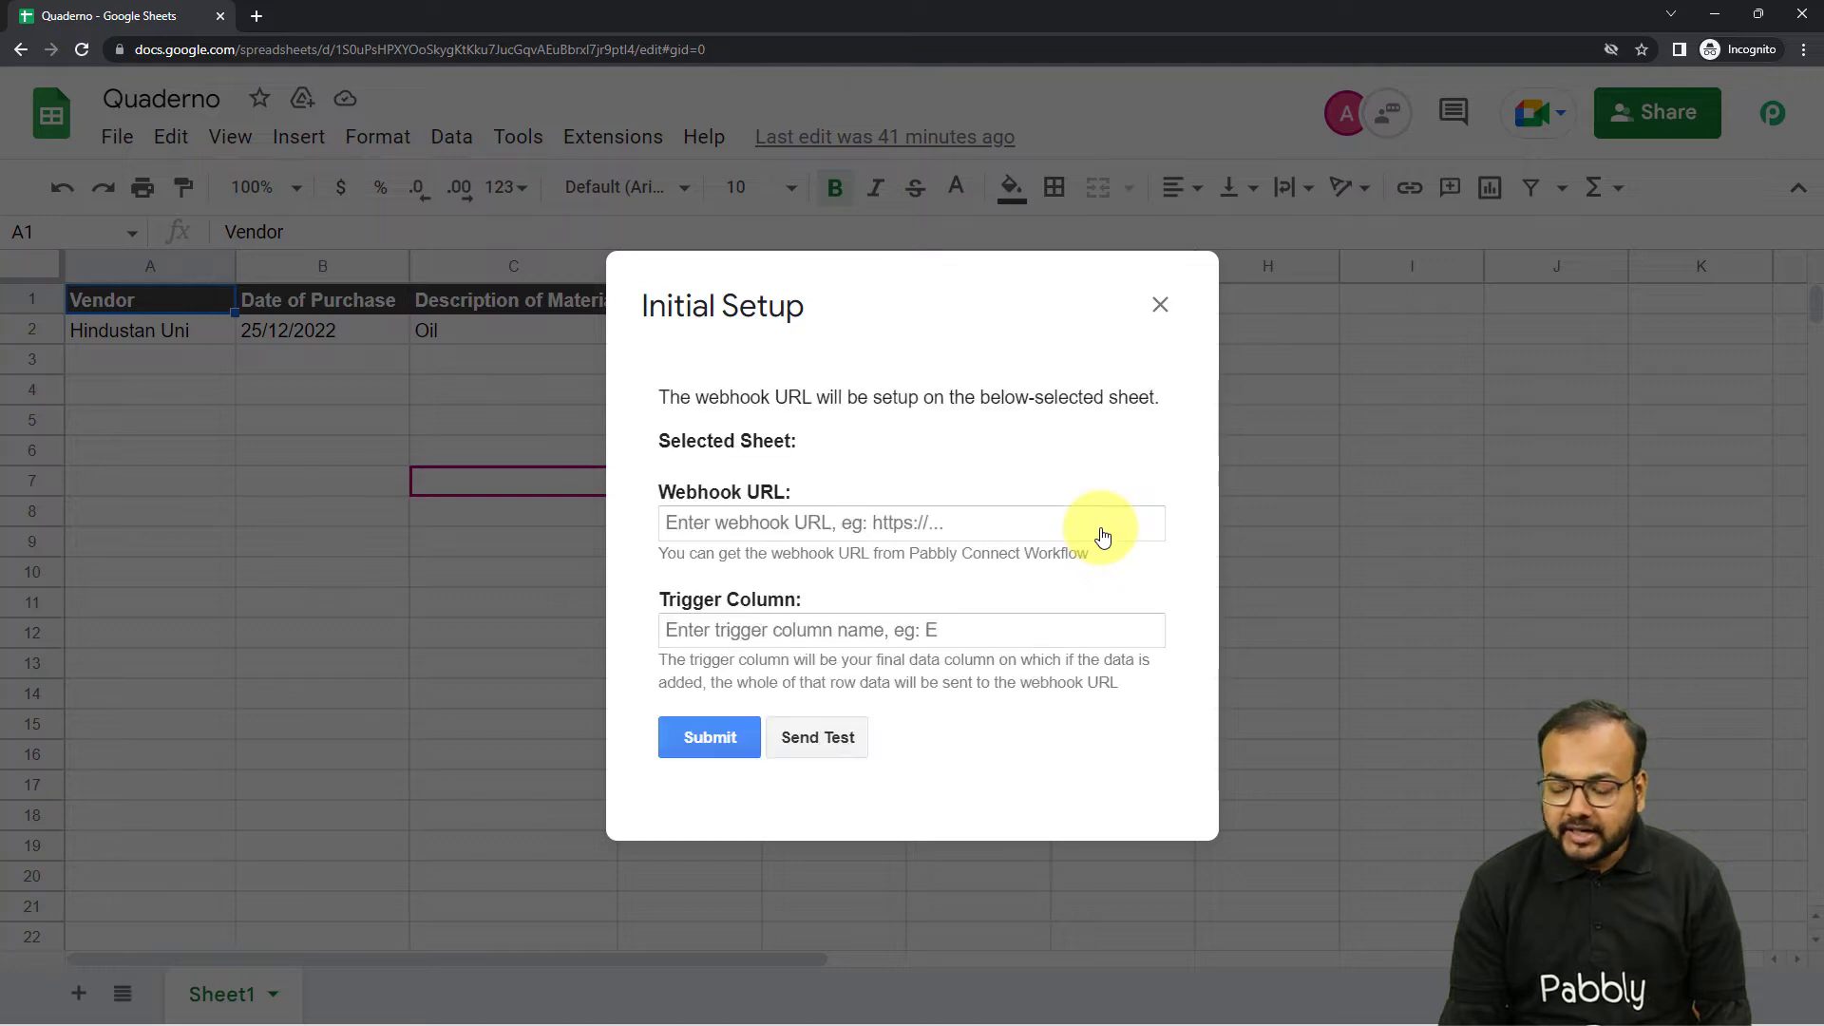
left_click(694, 521)
key("ctrl+a")
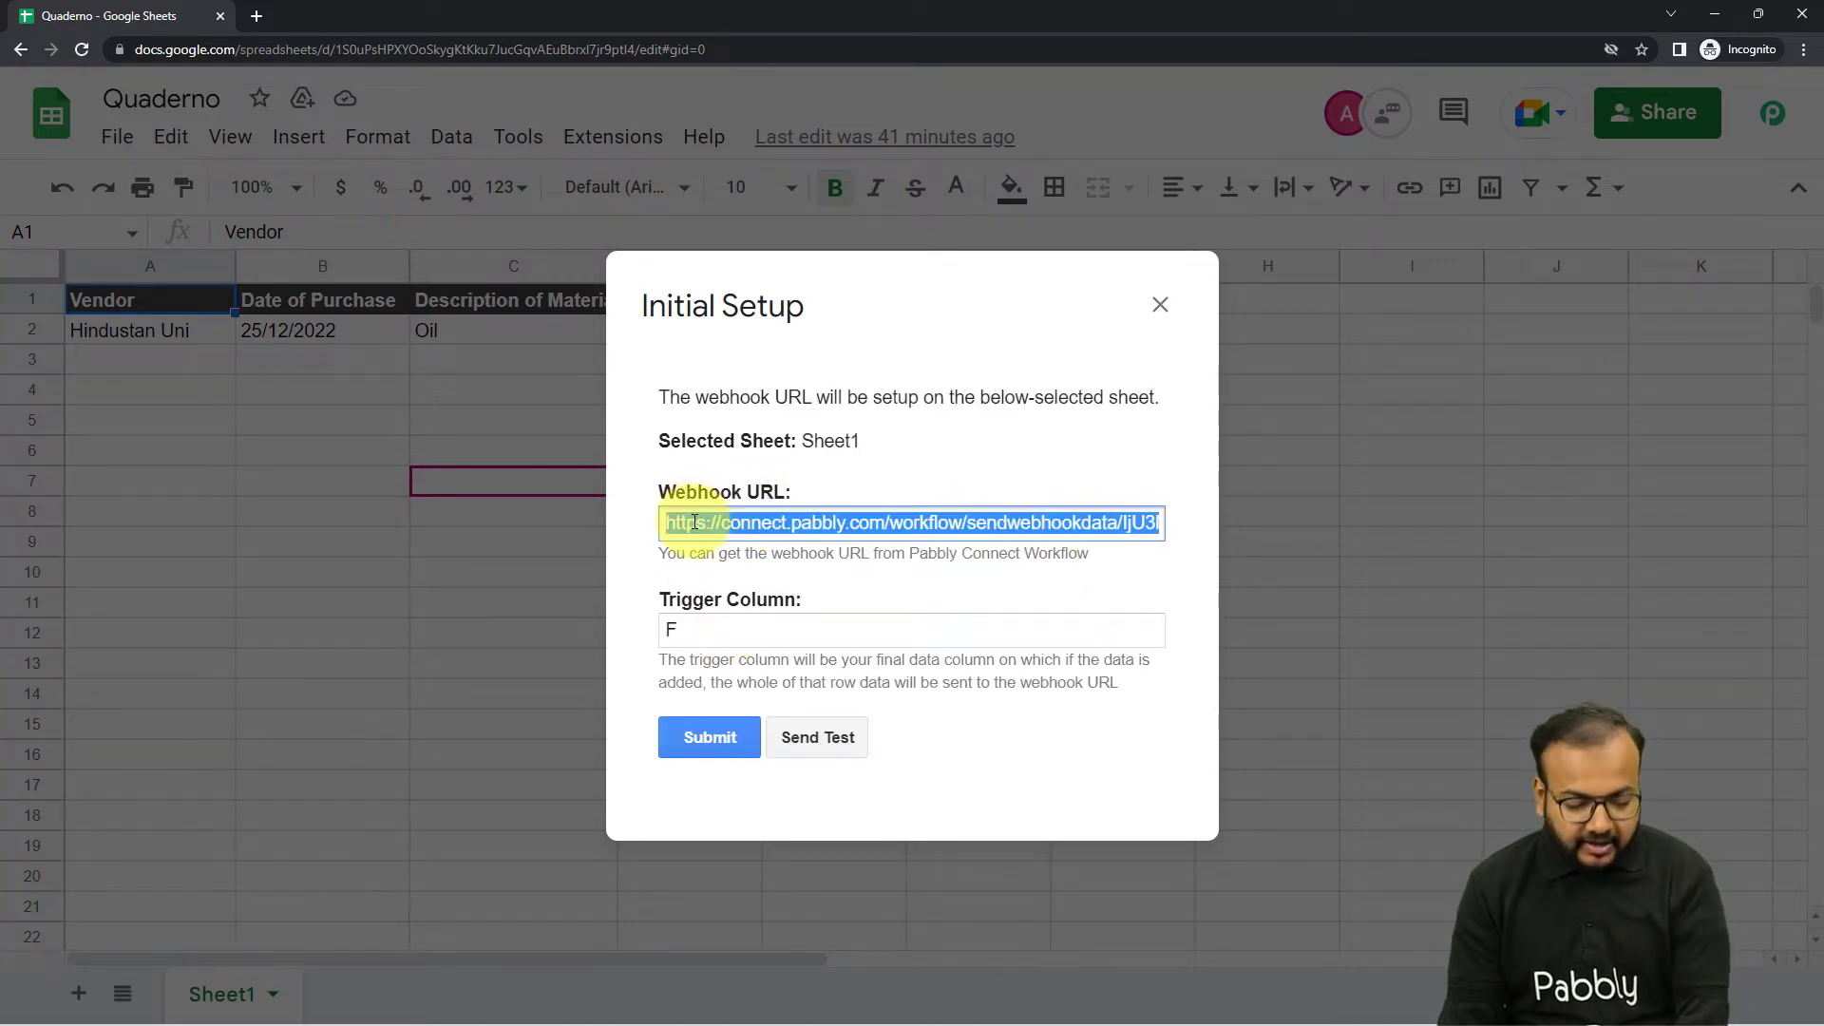
key("BackSpace")
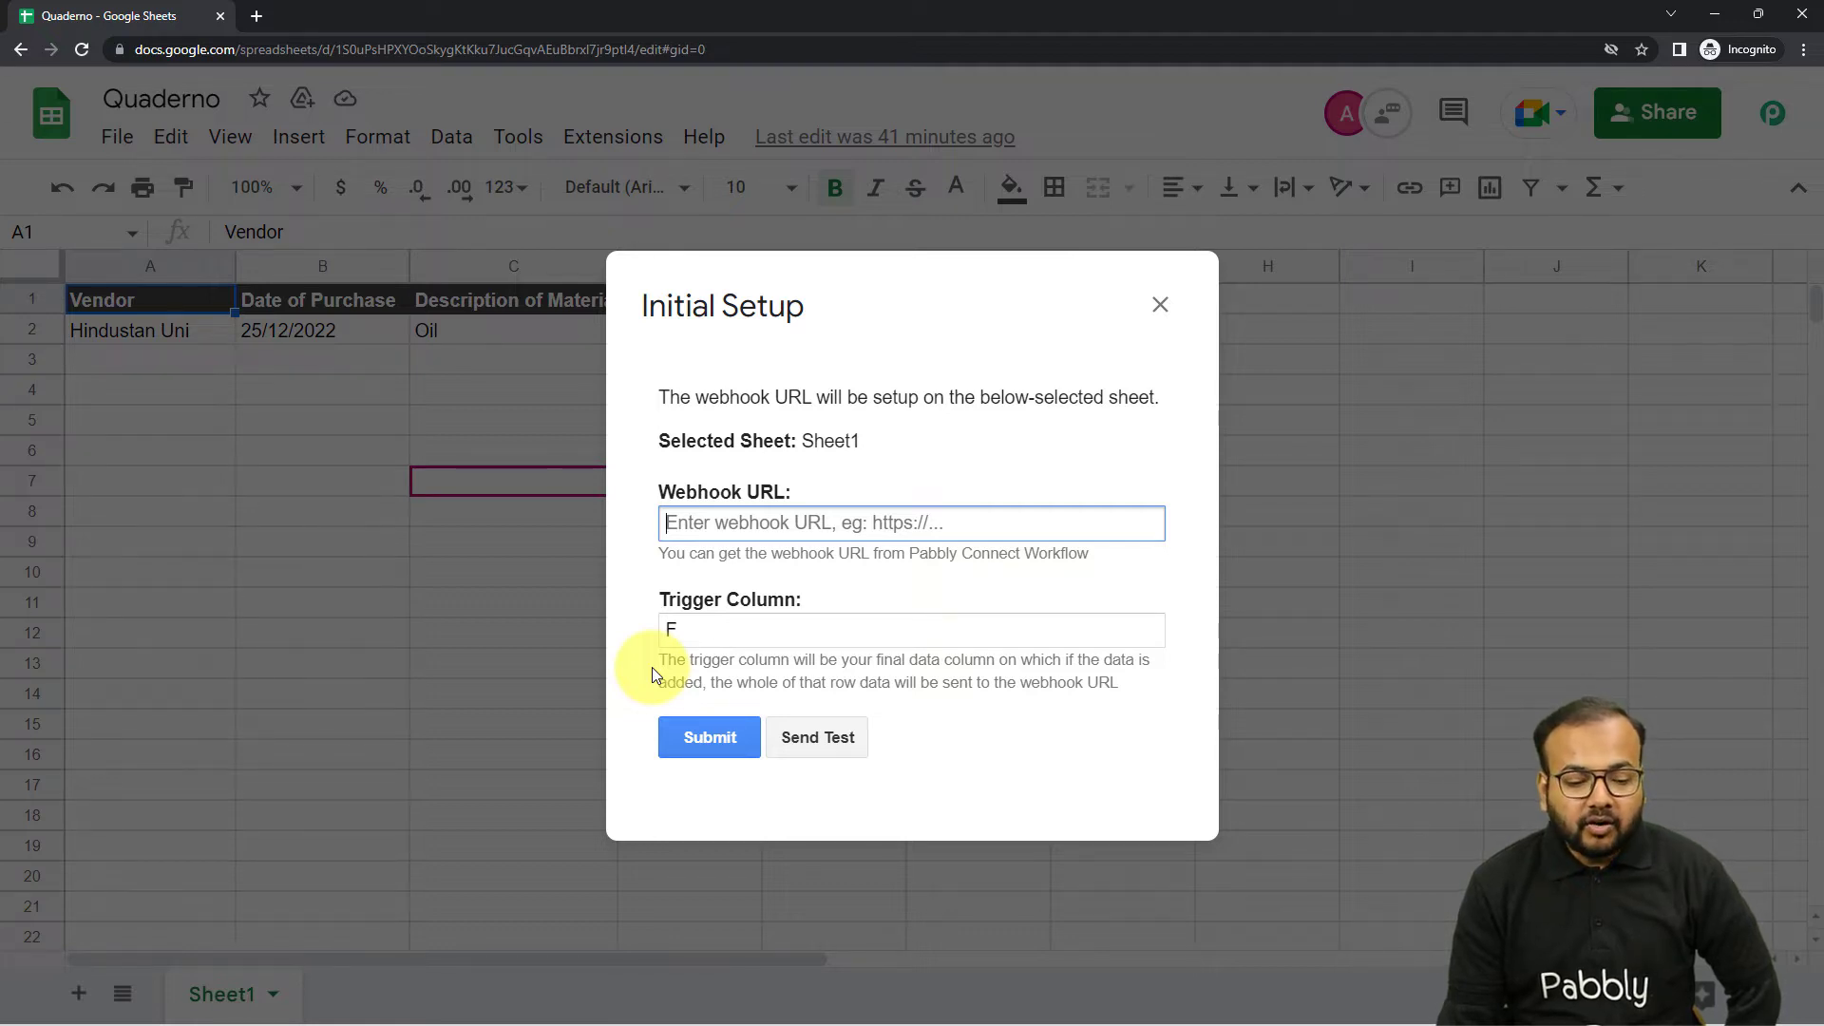
left_click(1160, 305)
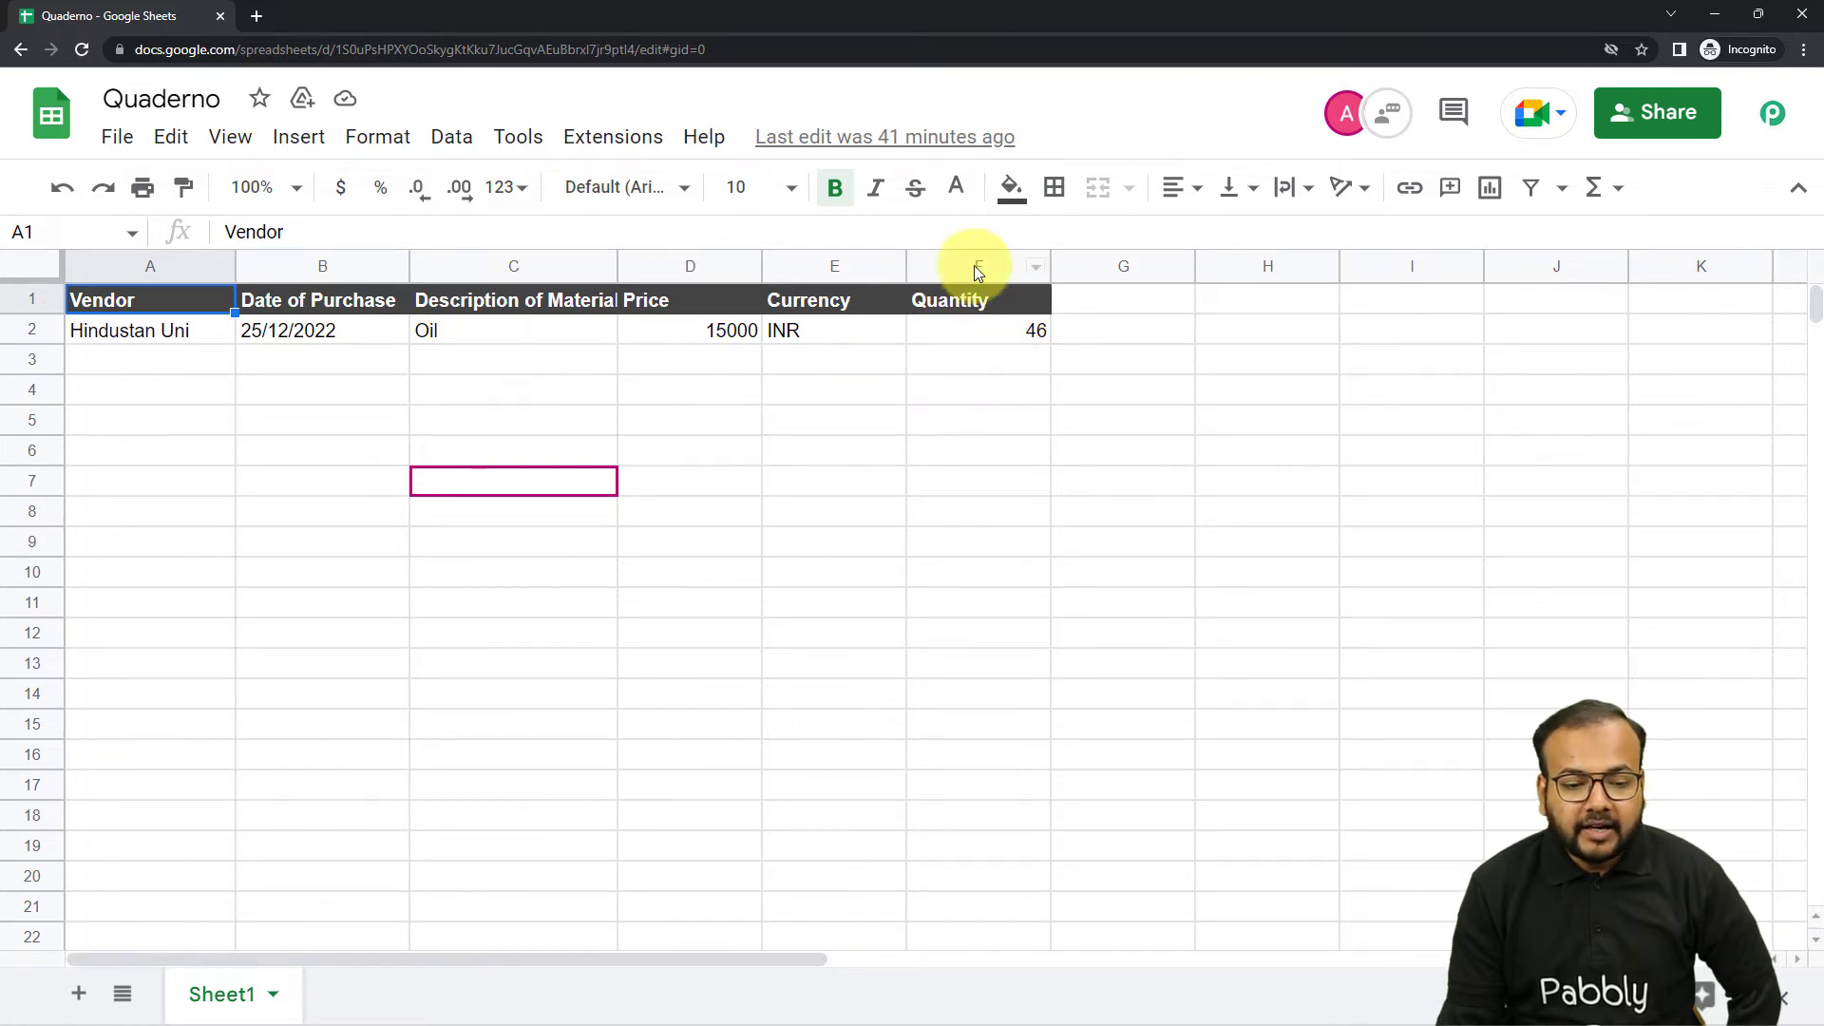
left_click(961, 334)
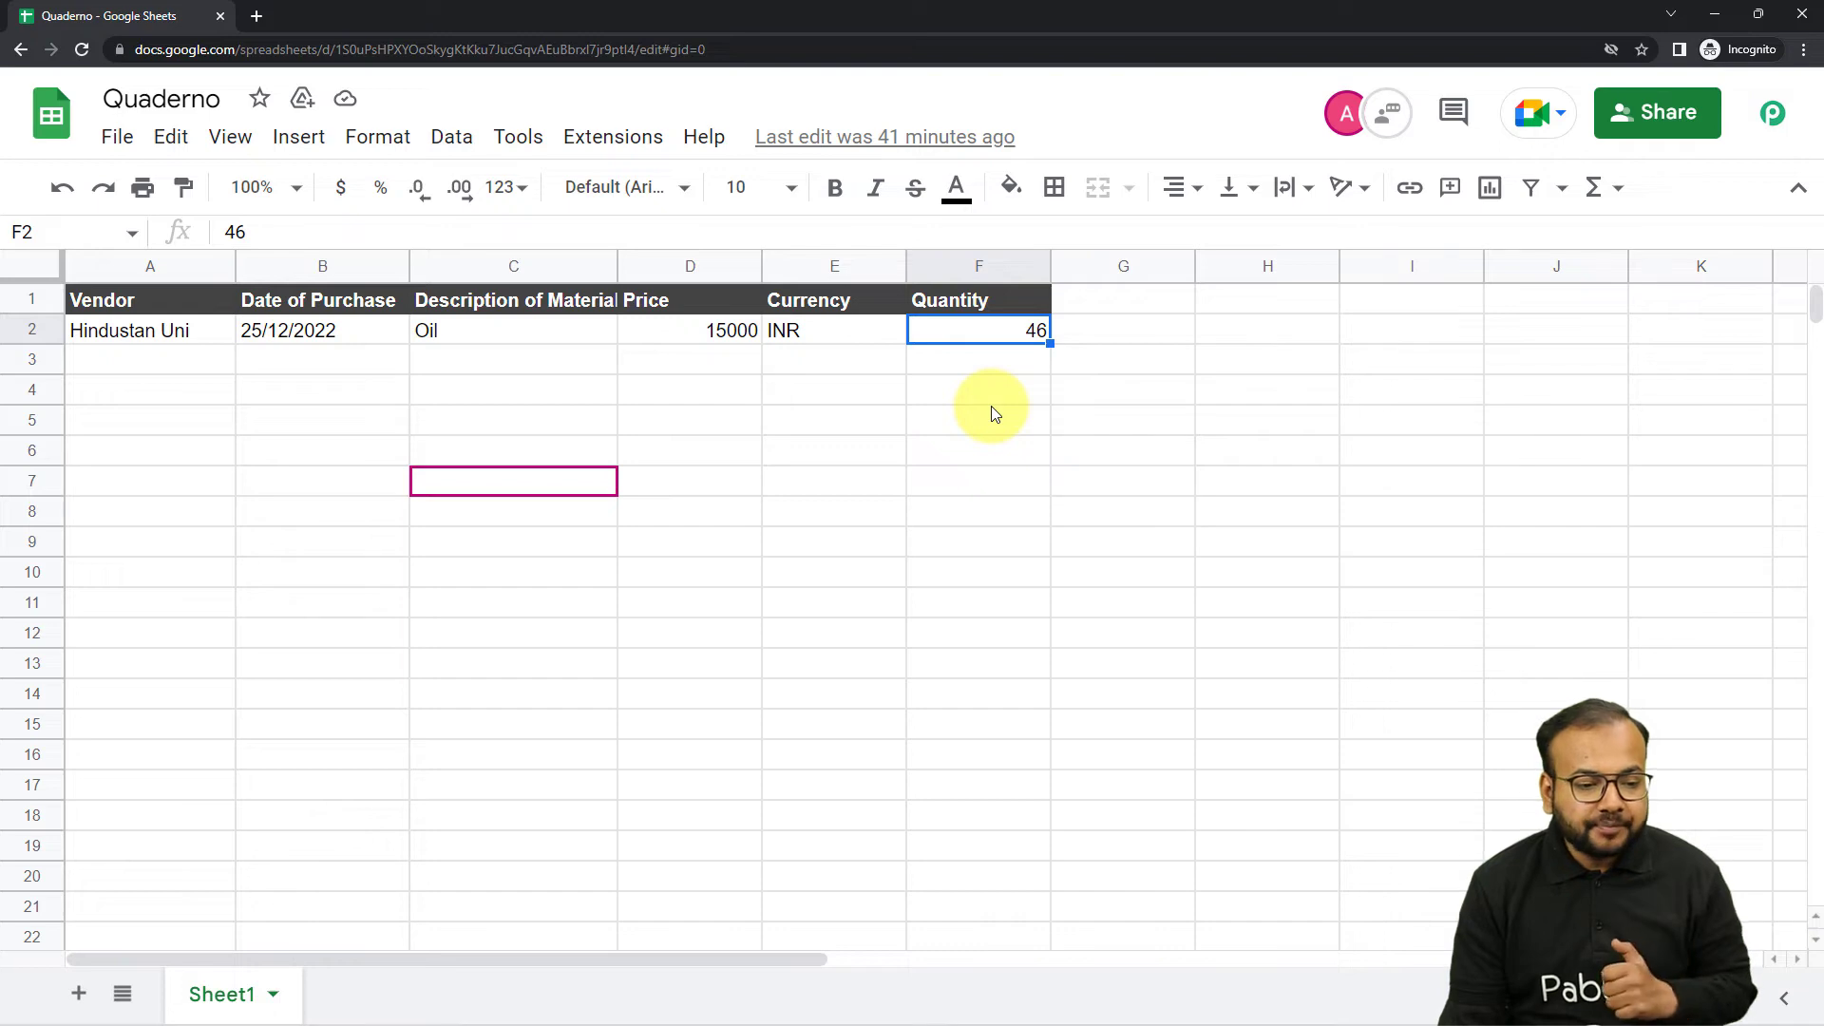
- Switch to the Pabbly Connect window and copy the webhook URL of the Google Sheets trigger
mouse_move(285, 1013)
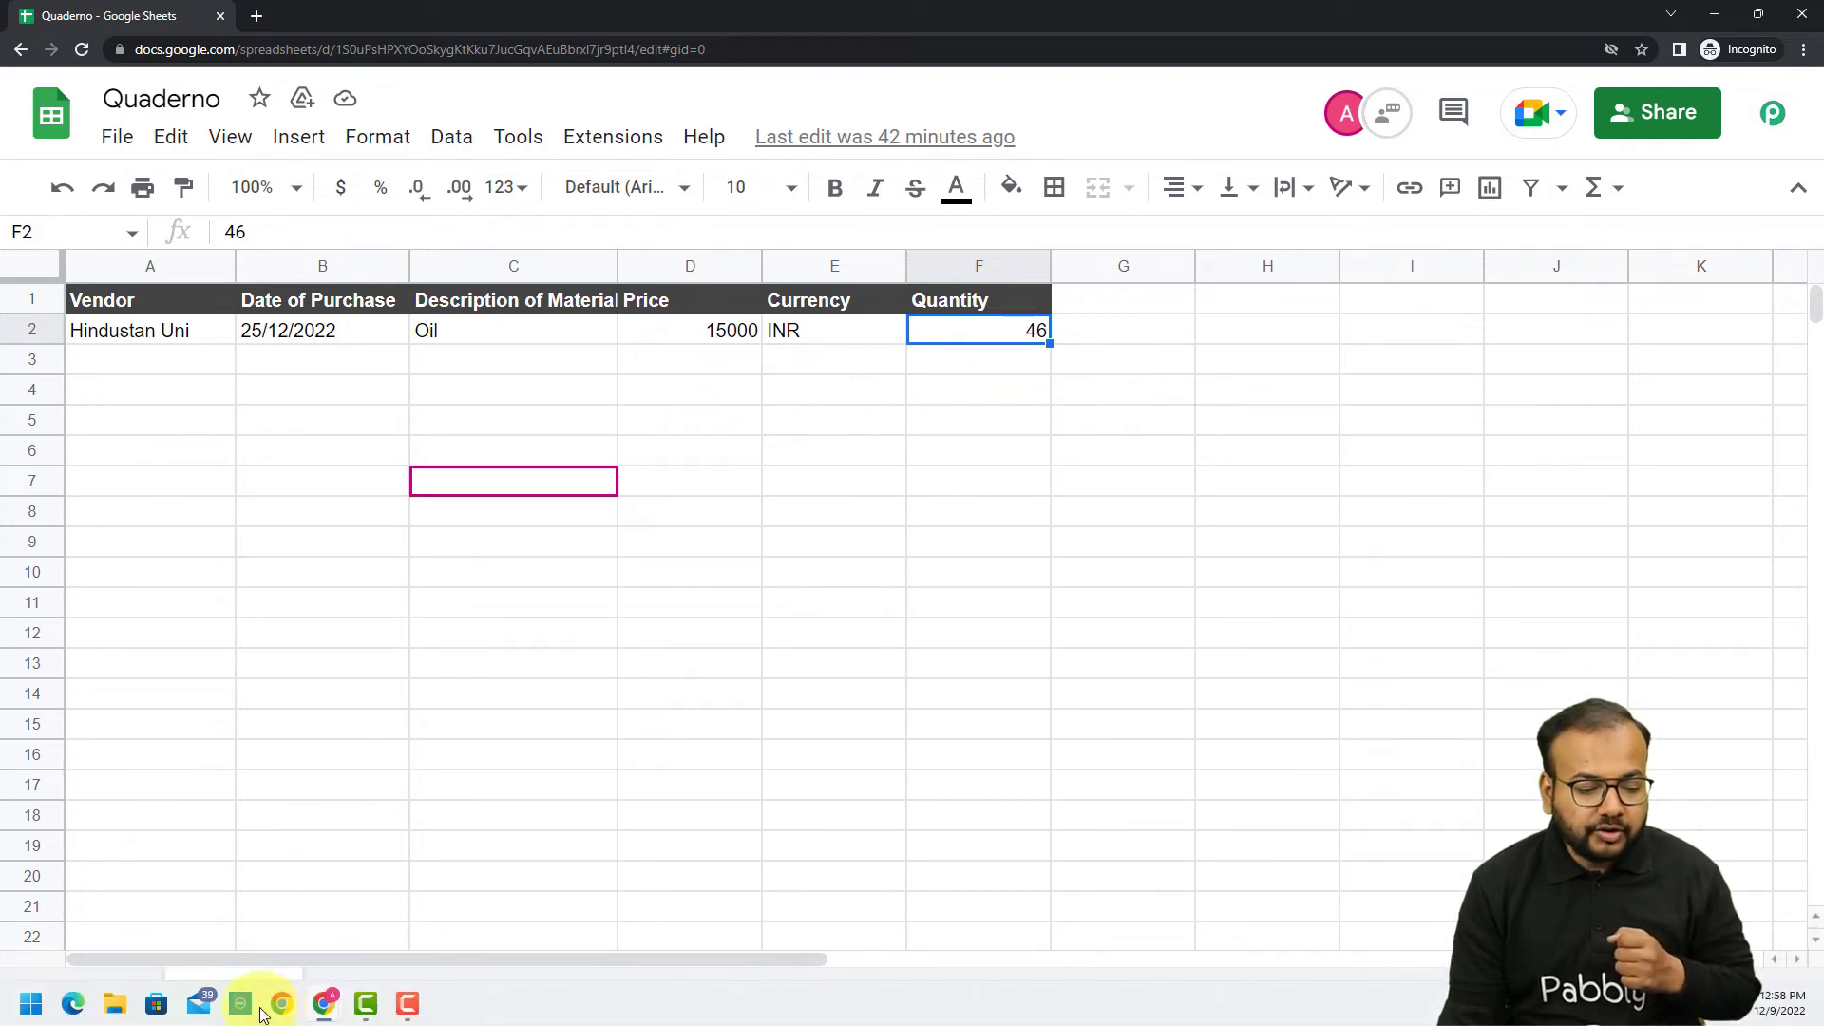
left_click(277, 924)
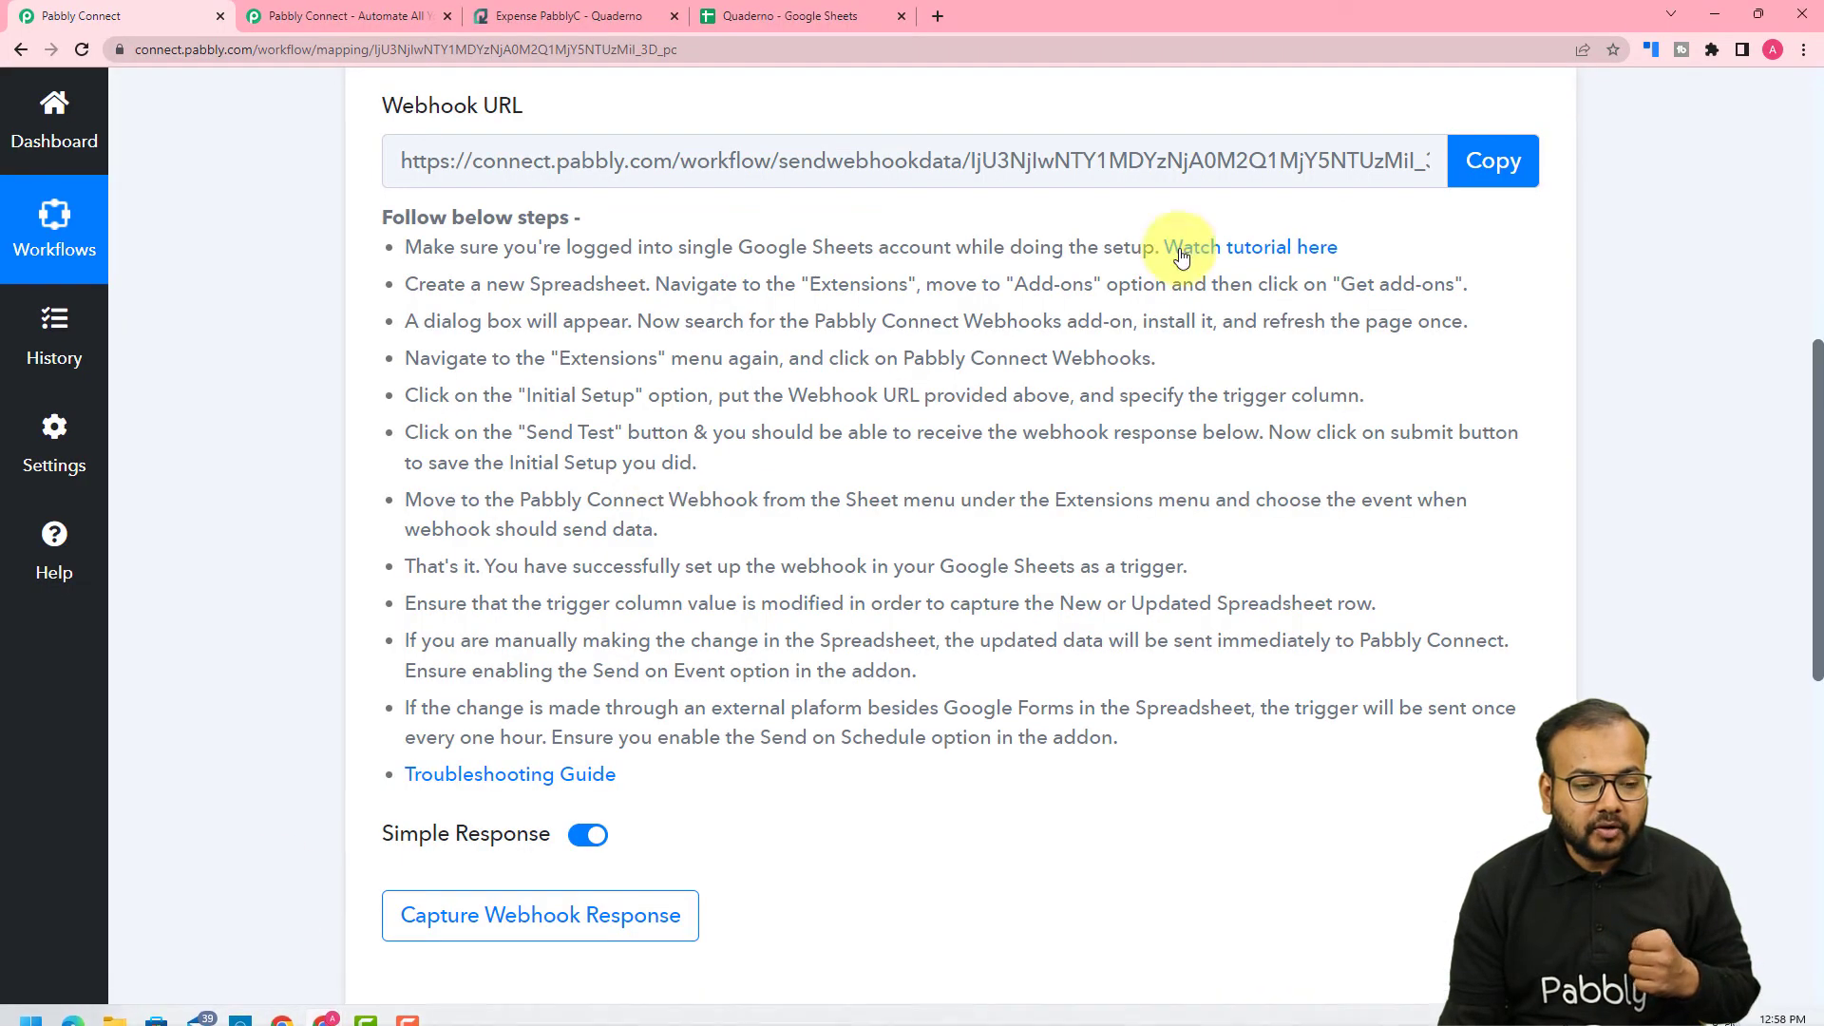
left_click(1482, 181)
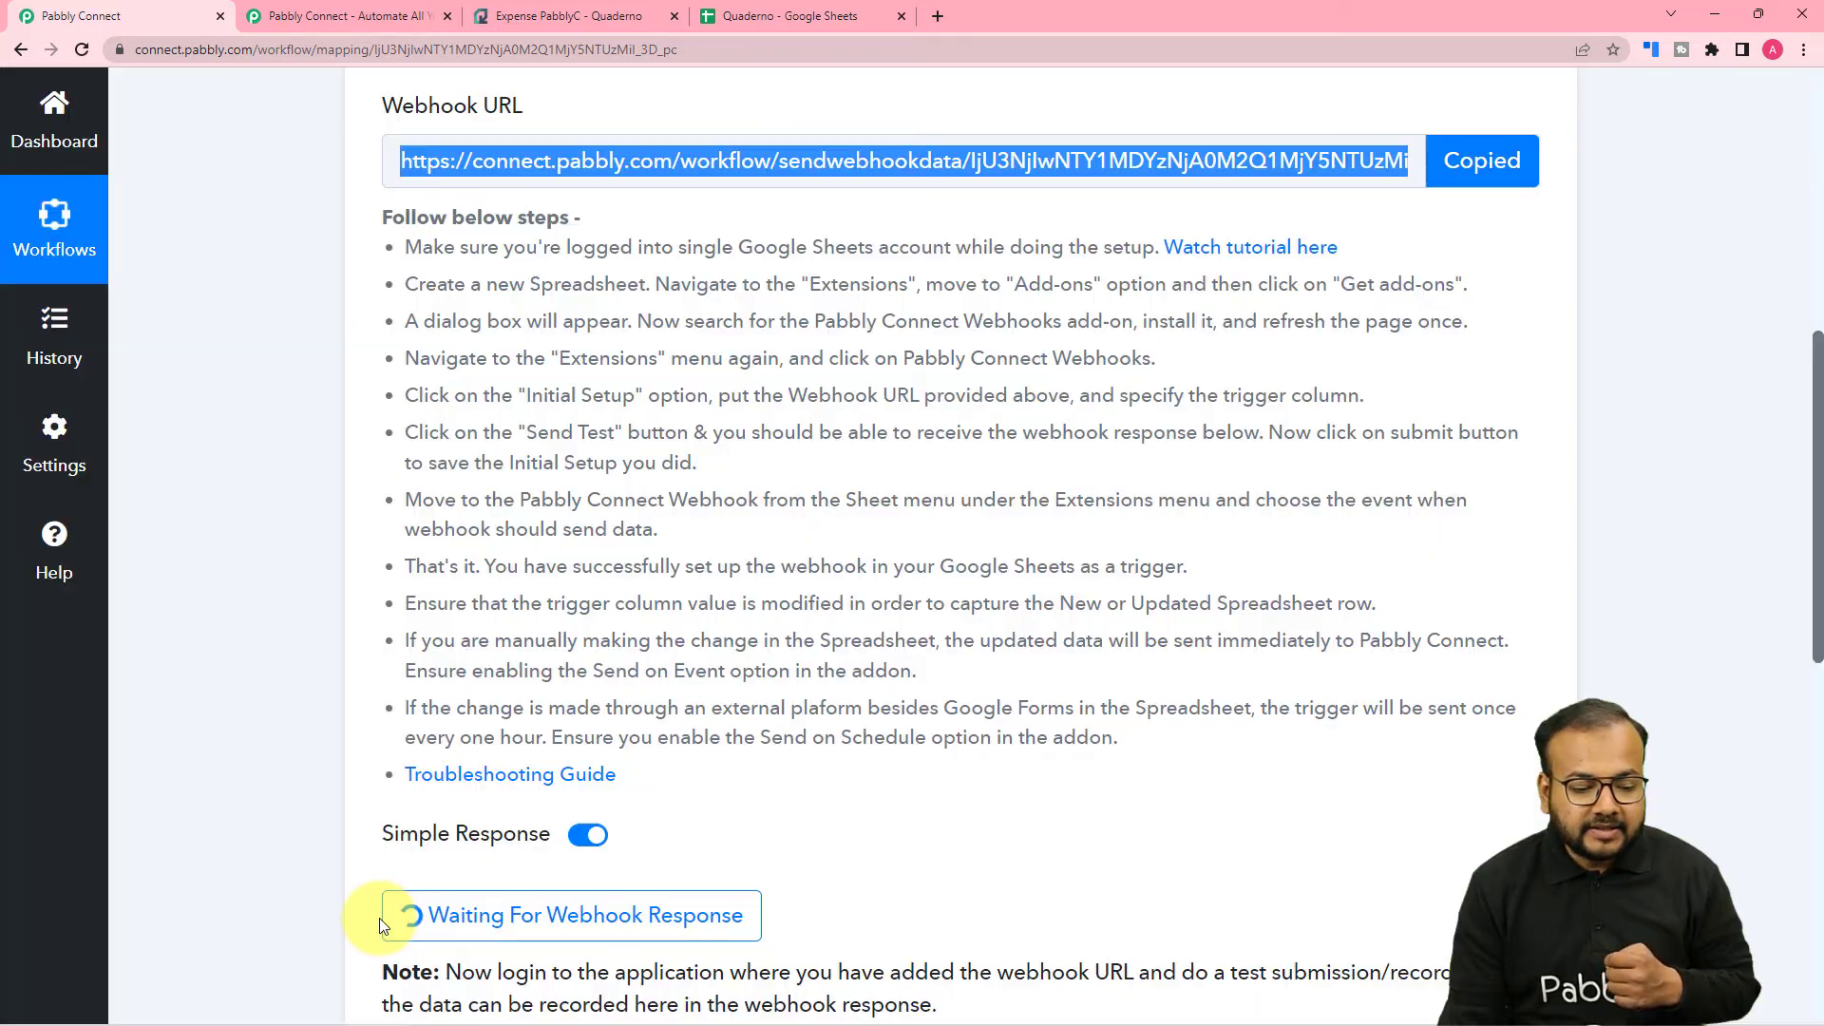
mouse_move(324, 1003)
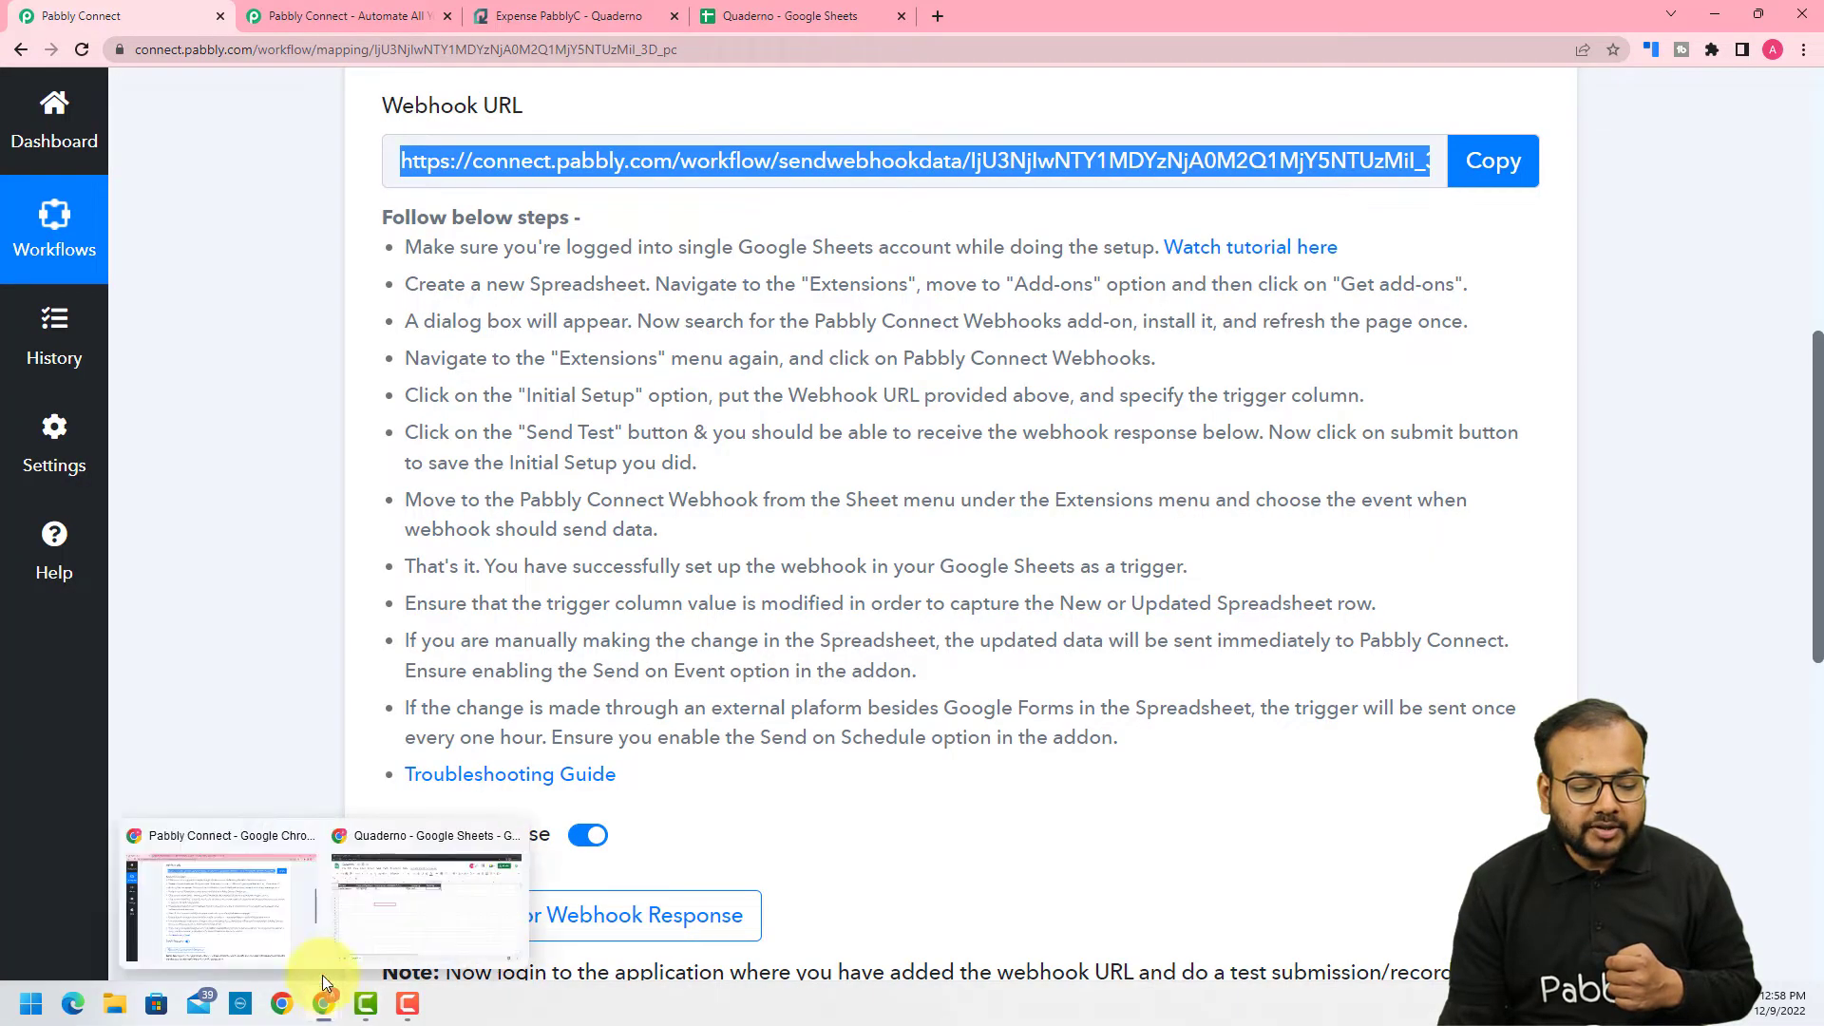
- Switch to the Quaderno spreadsheet and open the Initial Setup of the Pabbly Connect Webhooks add-on
left_click(349, 915)
left_click(597, 136)
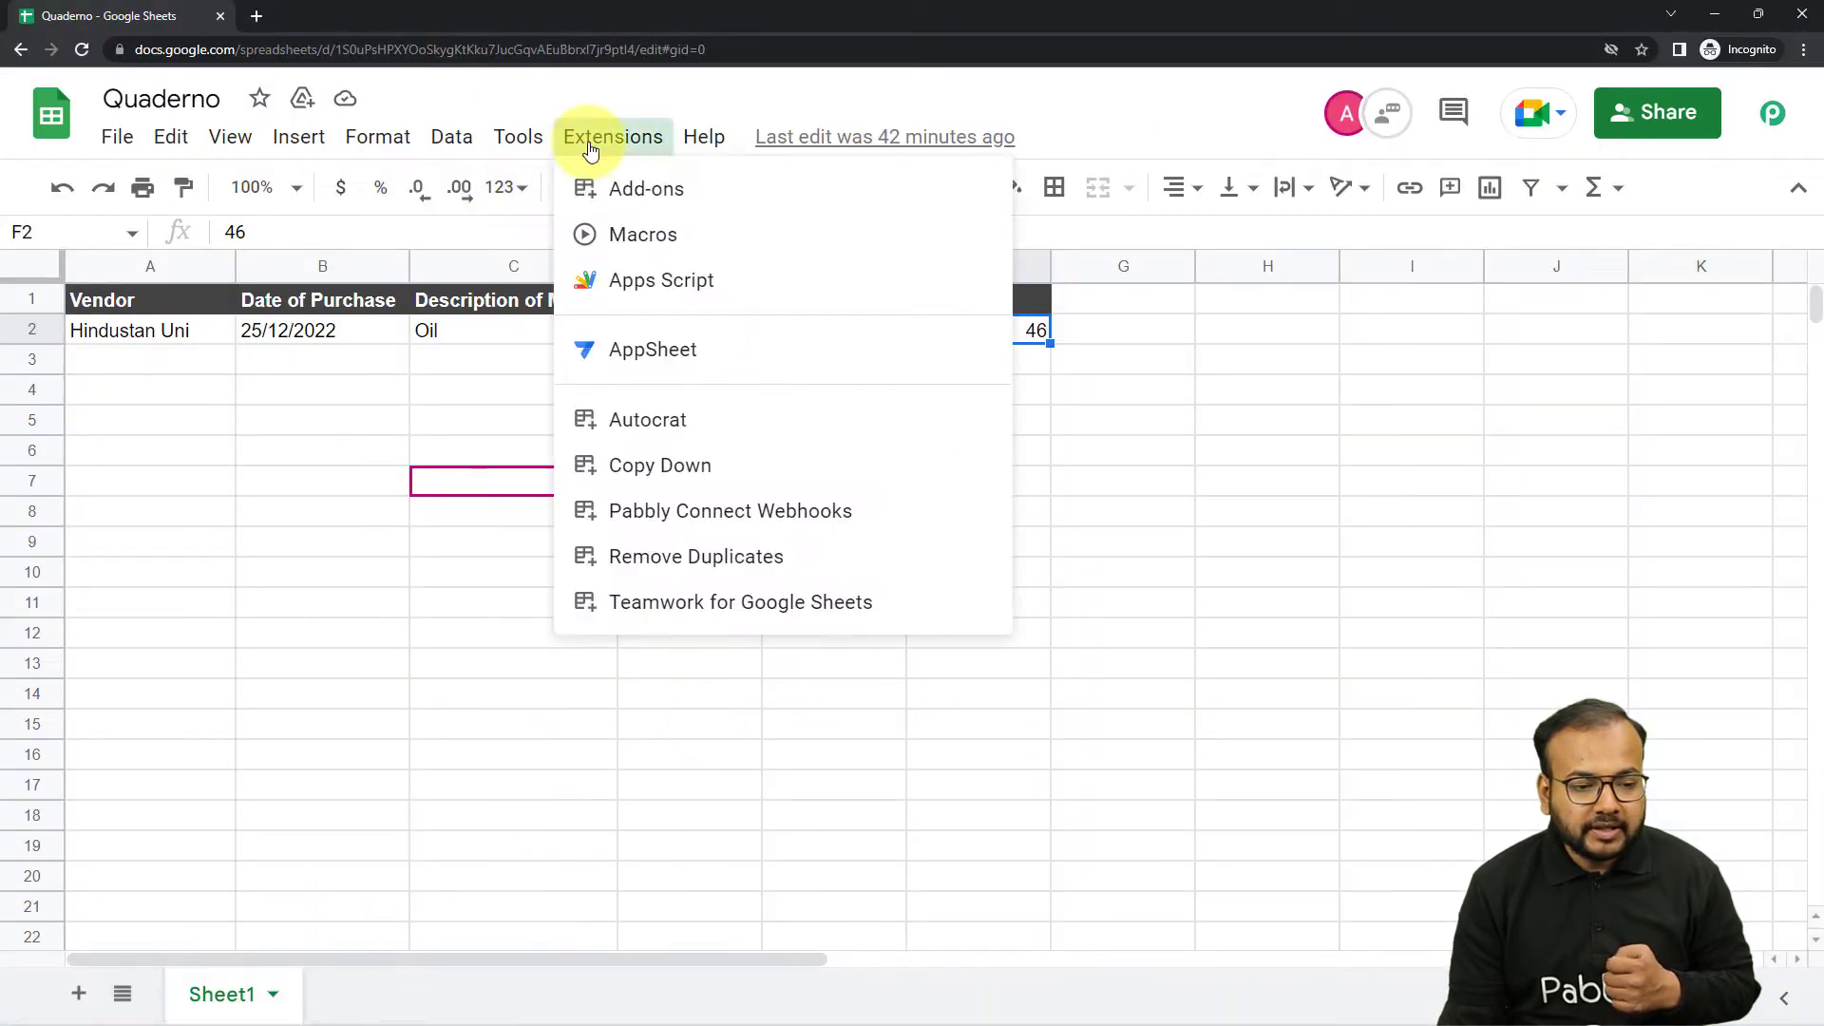
mouse_move(656, 510)
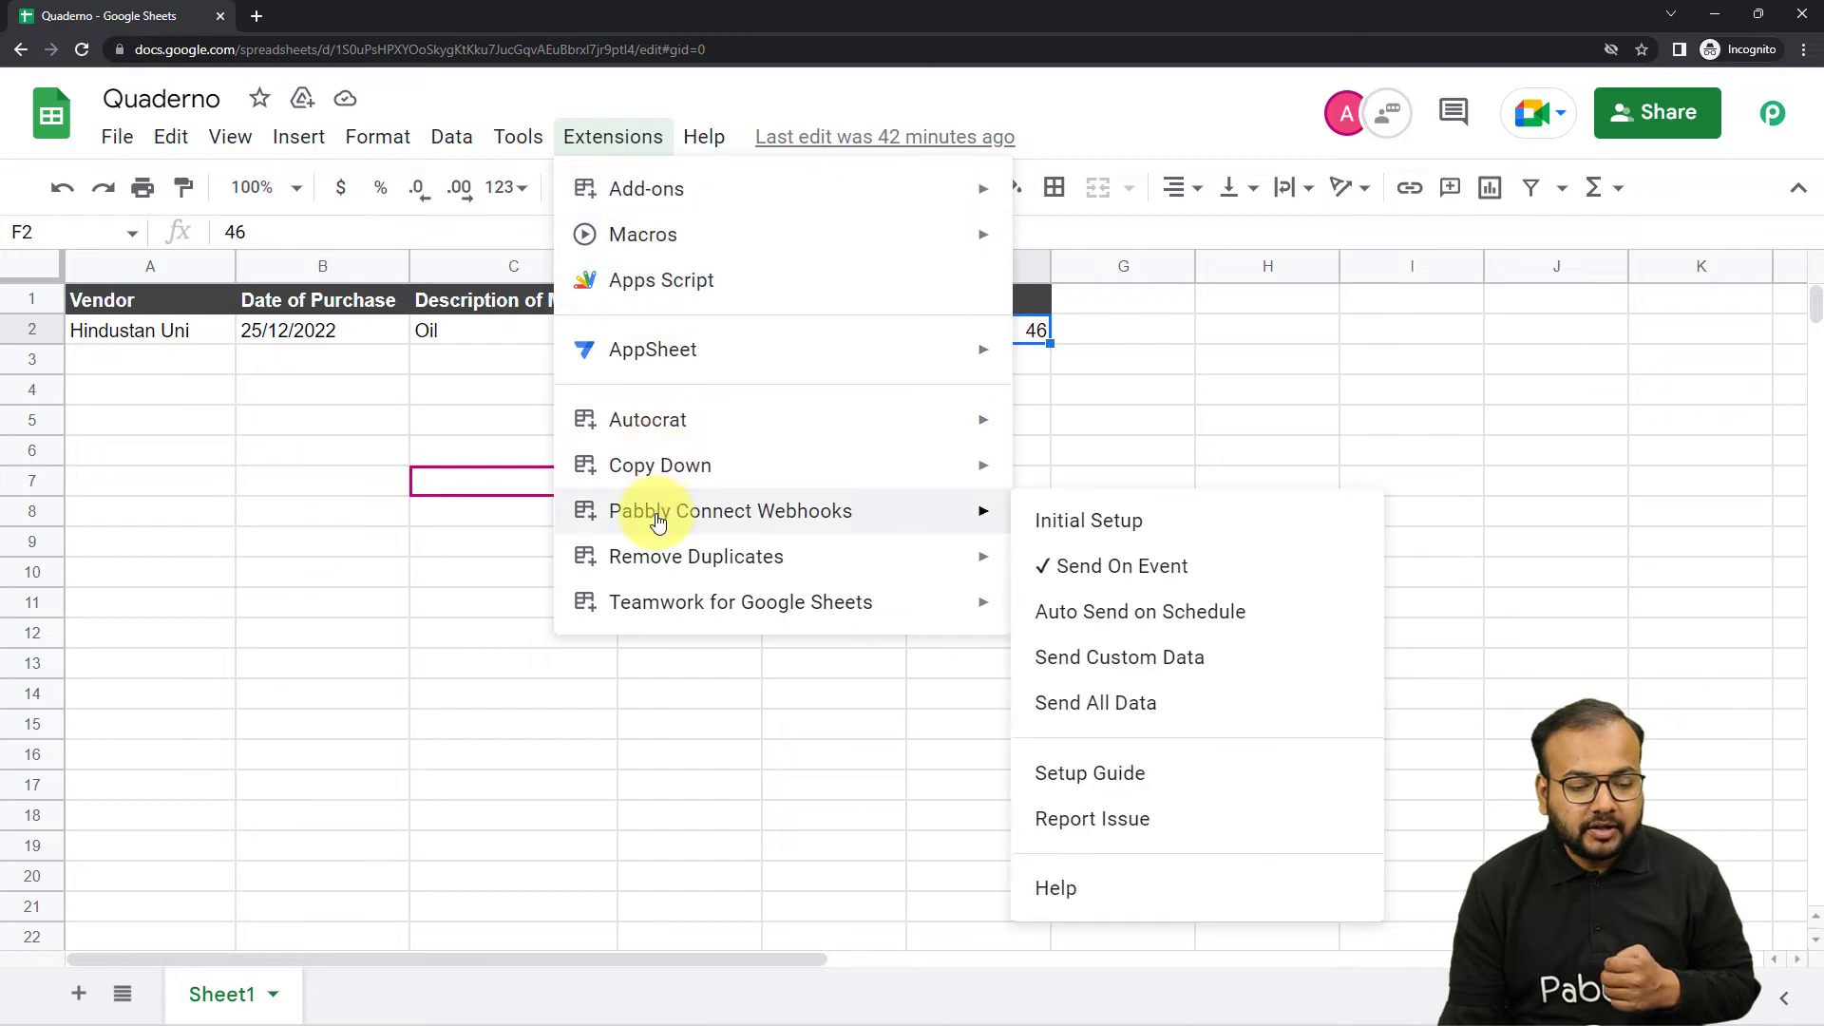
left_click(1079, 530)
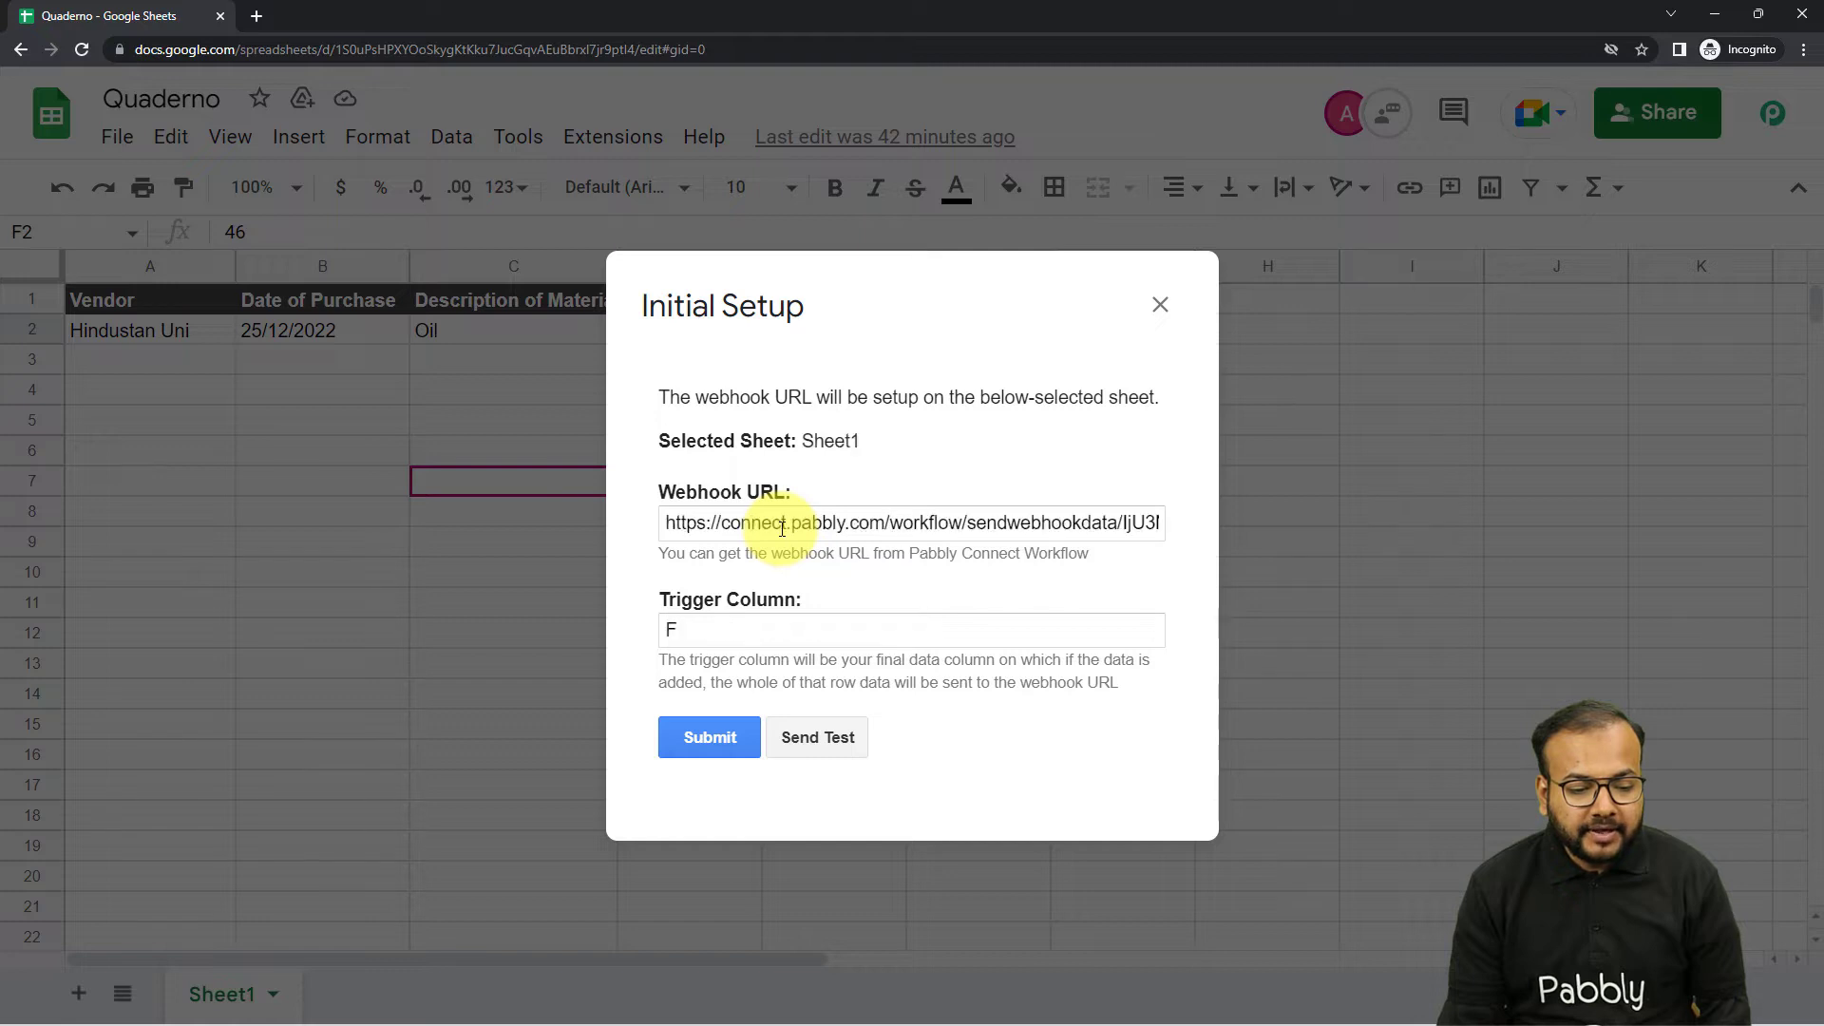
- Replace the webhook URL in the Initial Setup with the one copied from the Google Sheets trigger, leaving F as the trigger column
left_click(781, 525)
key("ctrl+a")
key("BackSpace")
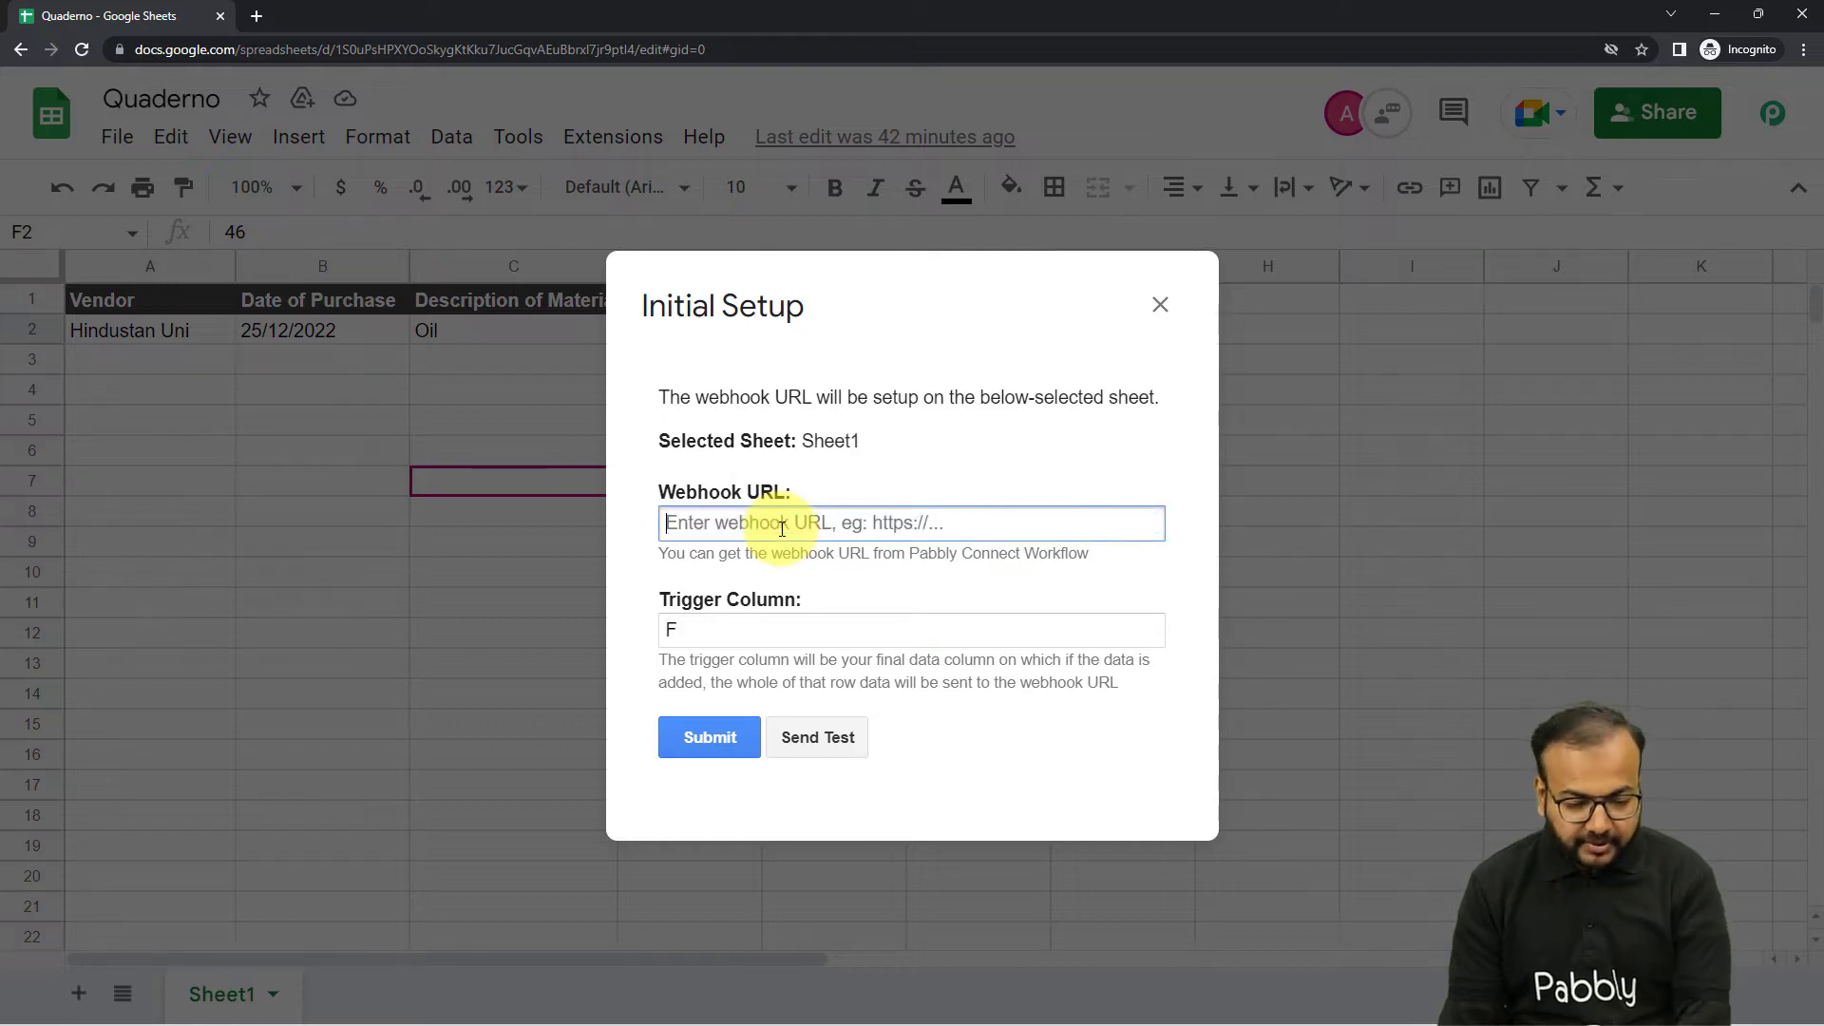
right_click(781, 528)
left_click(820, 675)
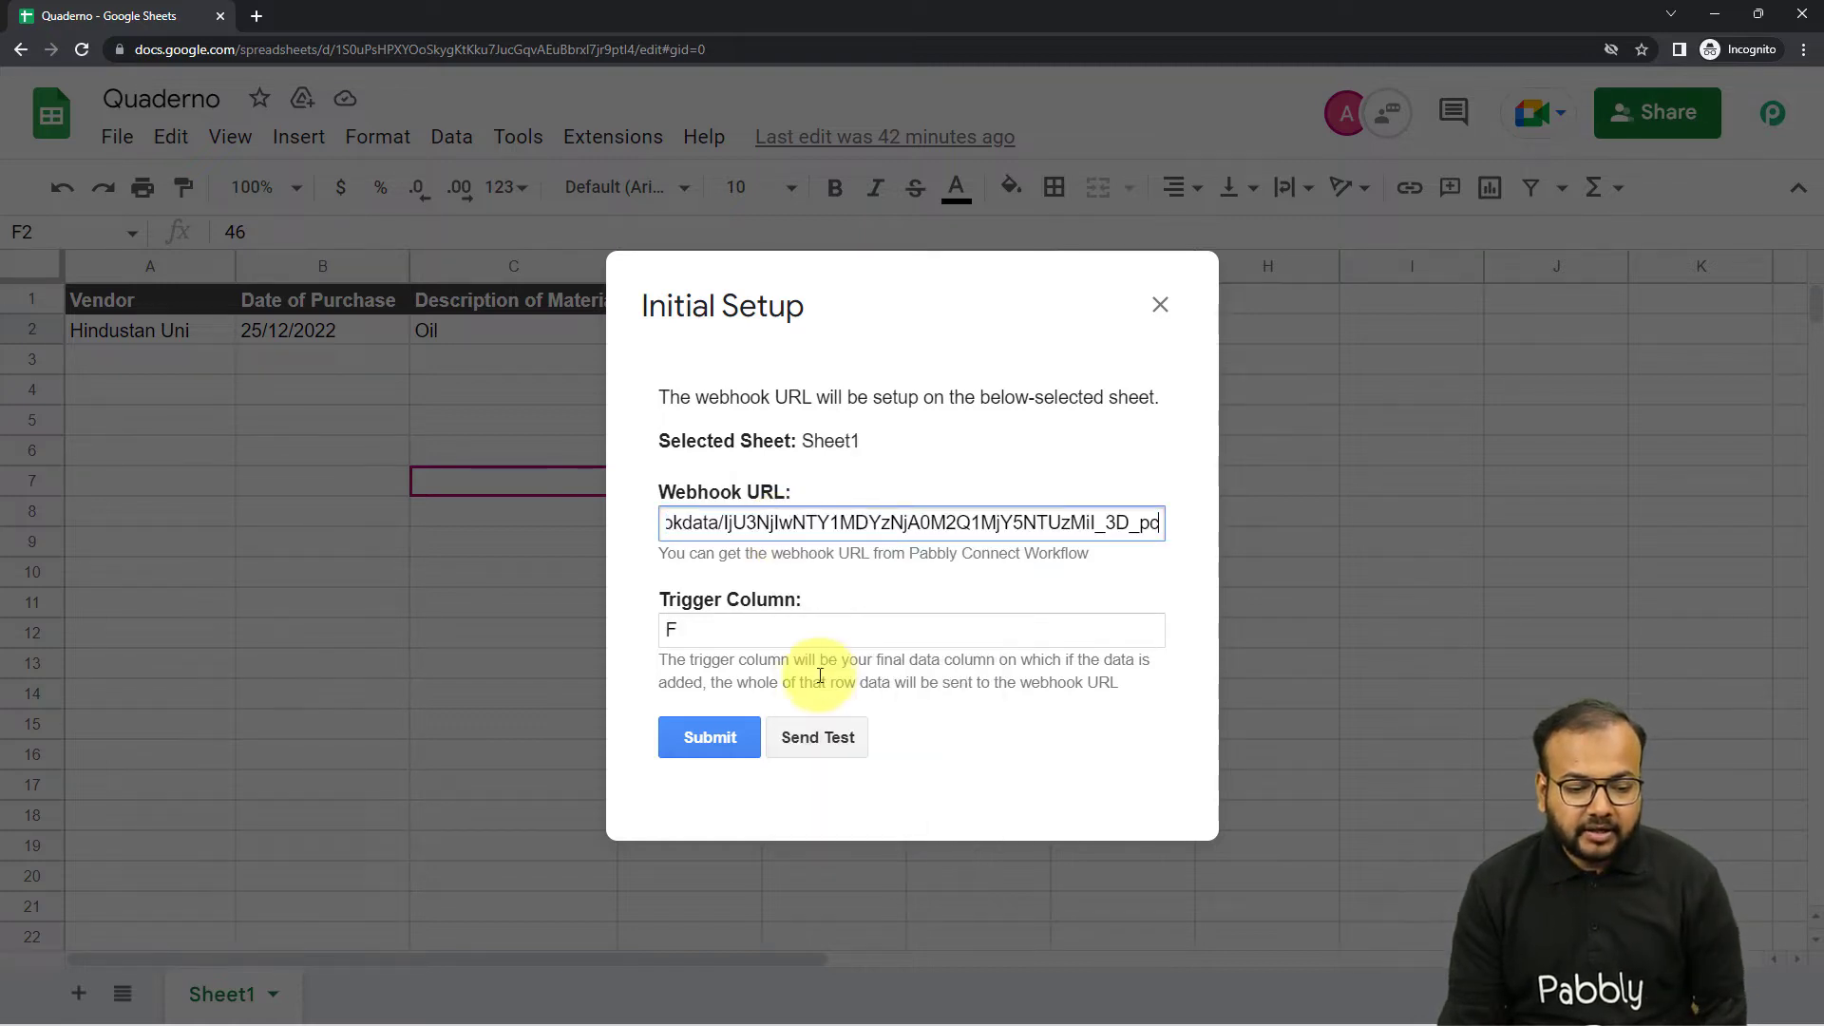
left_click(715, 636)
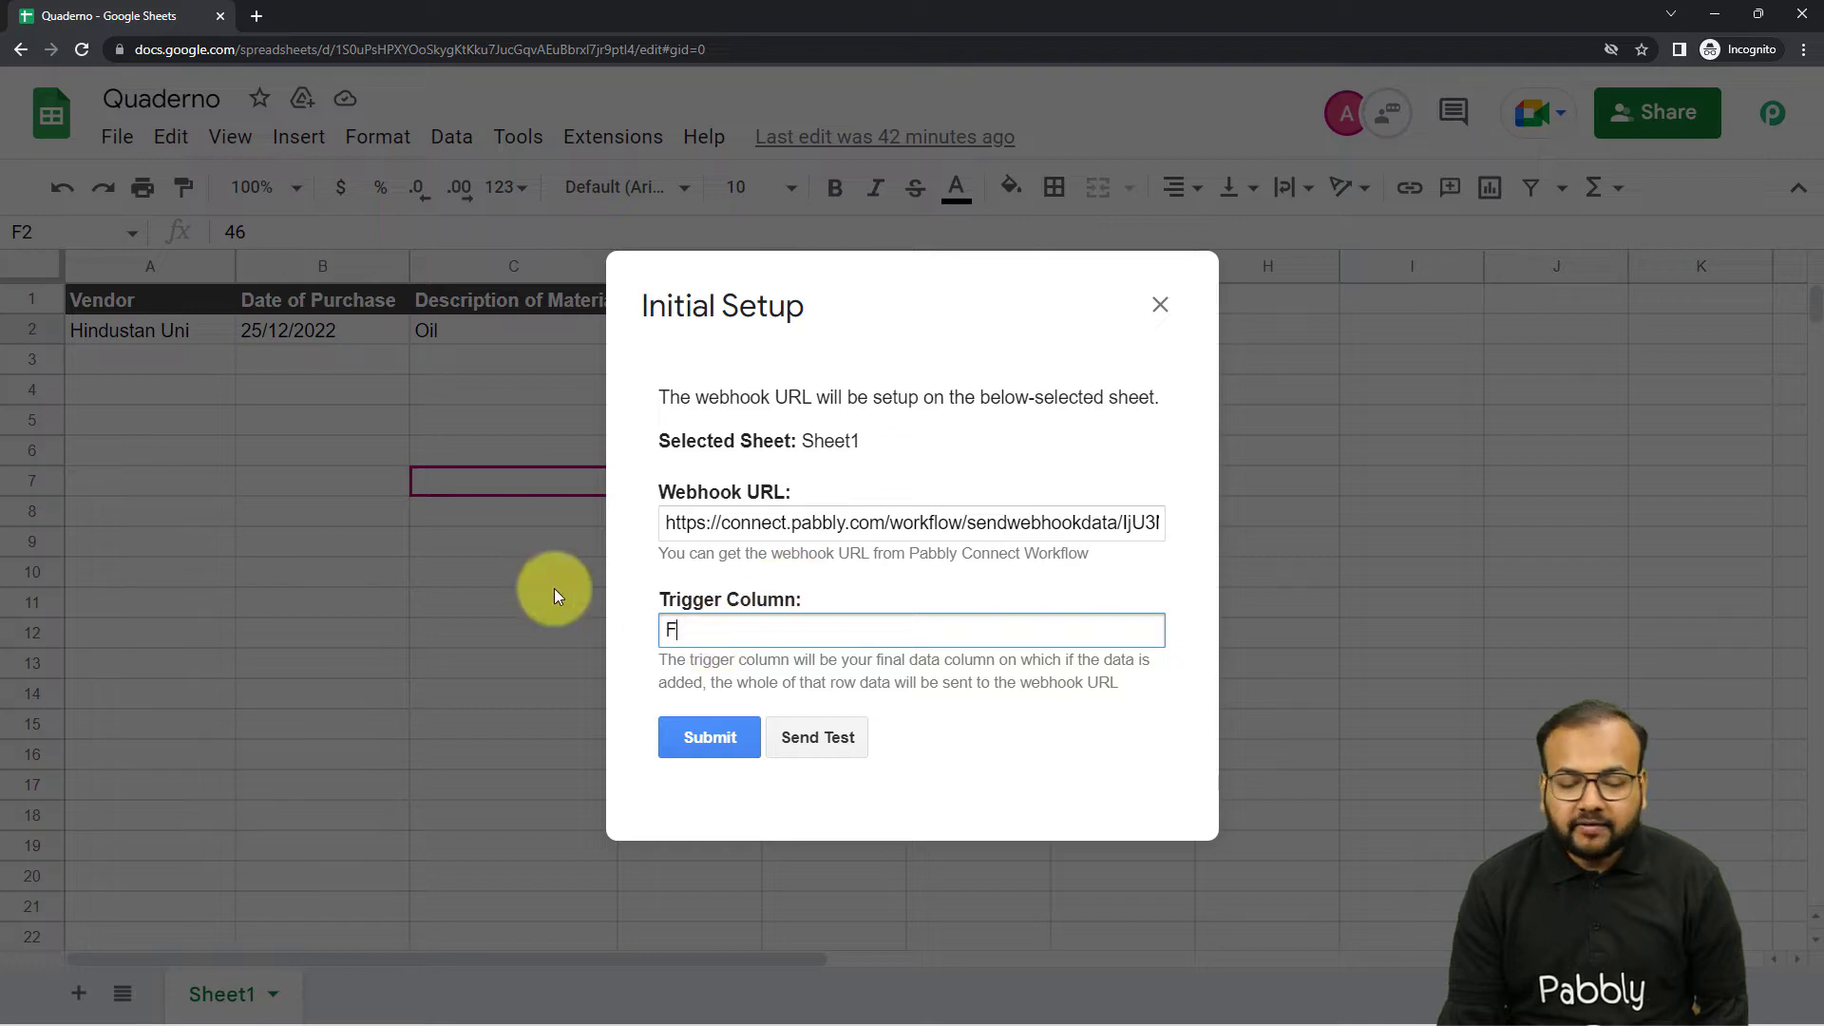
- Switch to the Pabbly Connect workflow and check the trigger's webhook response status
mouse_move(263, 1015)
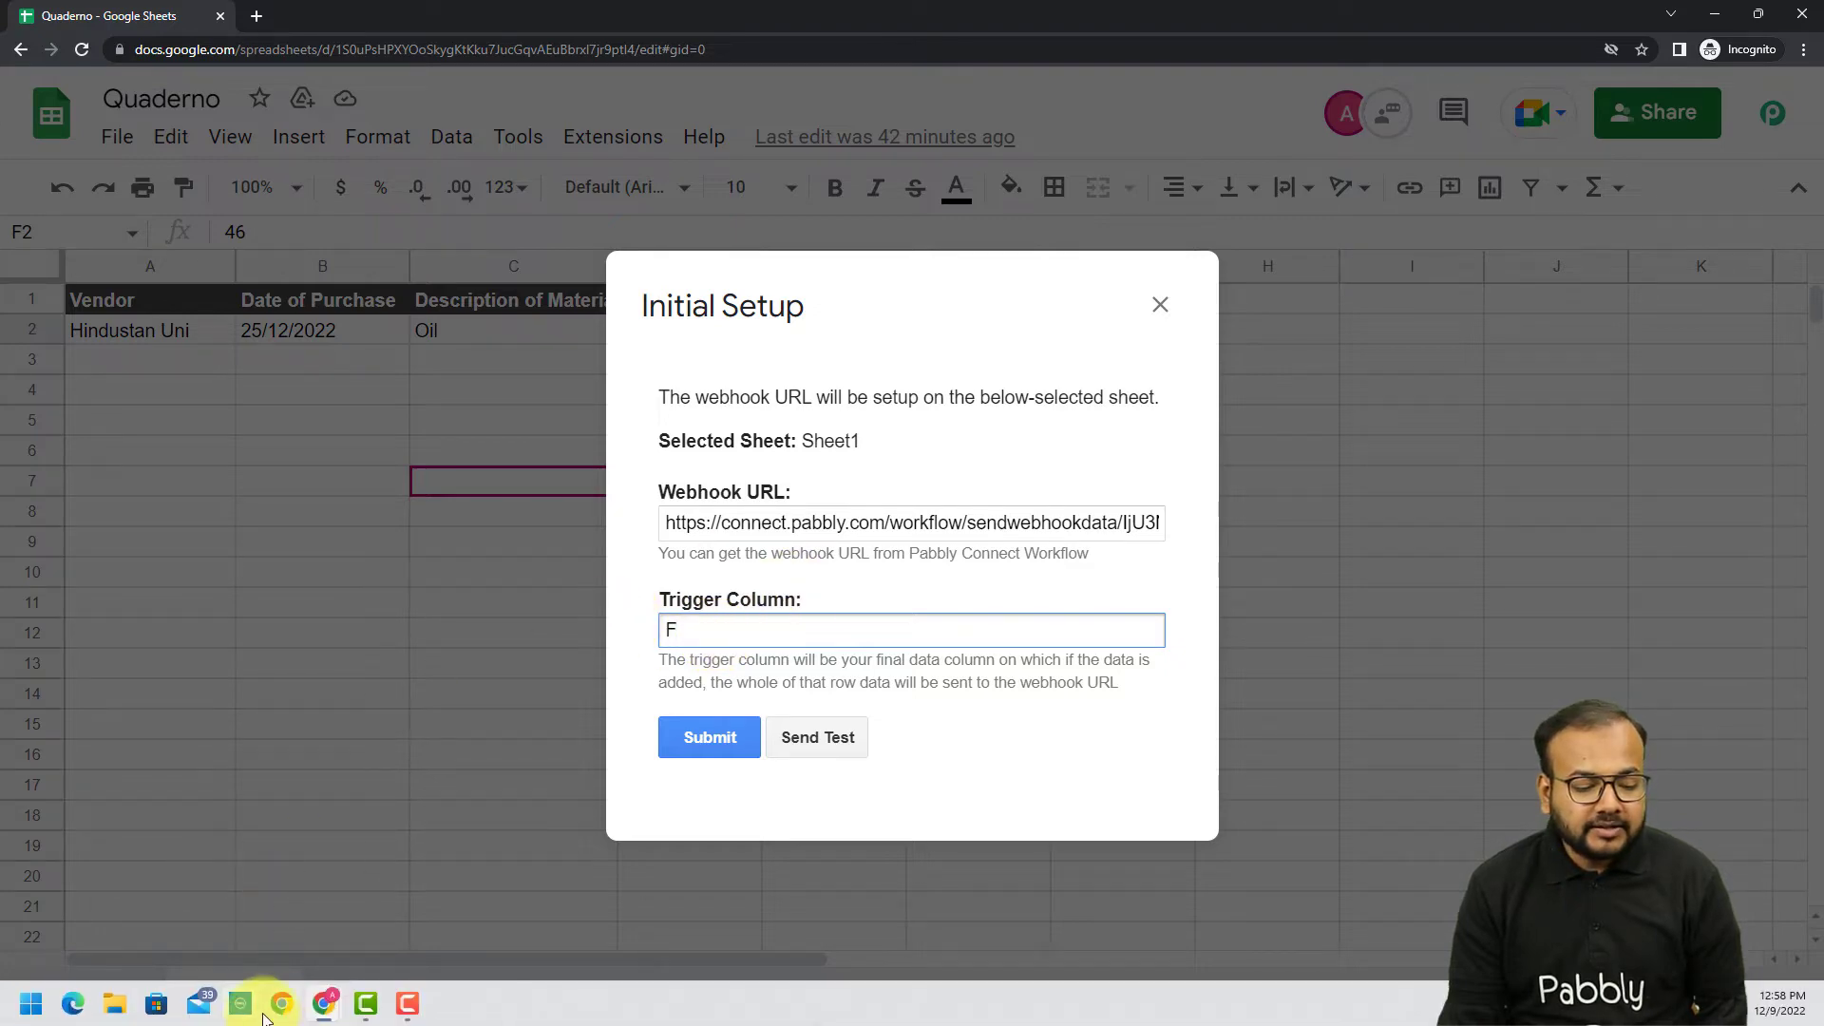
left_click(285, 883)
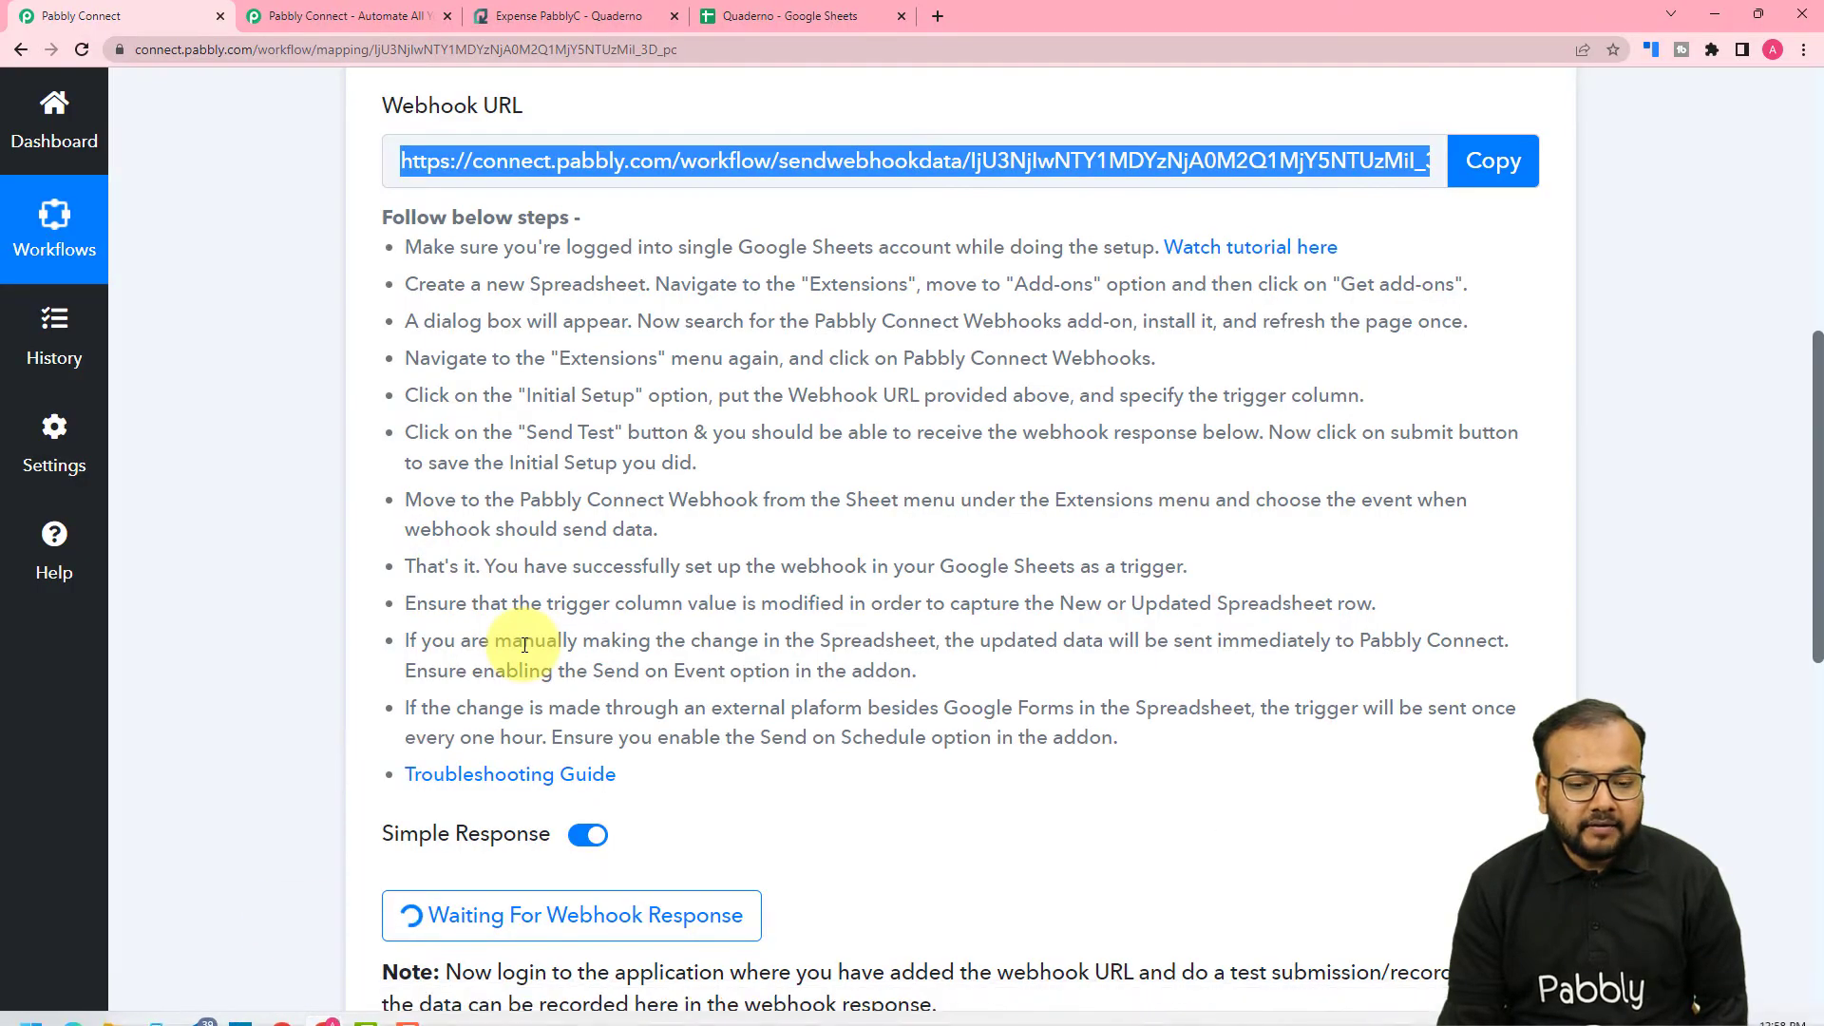
scroll(525, 645, "down", 5)
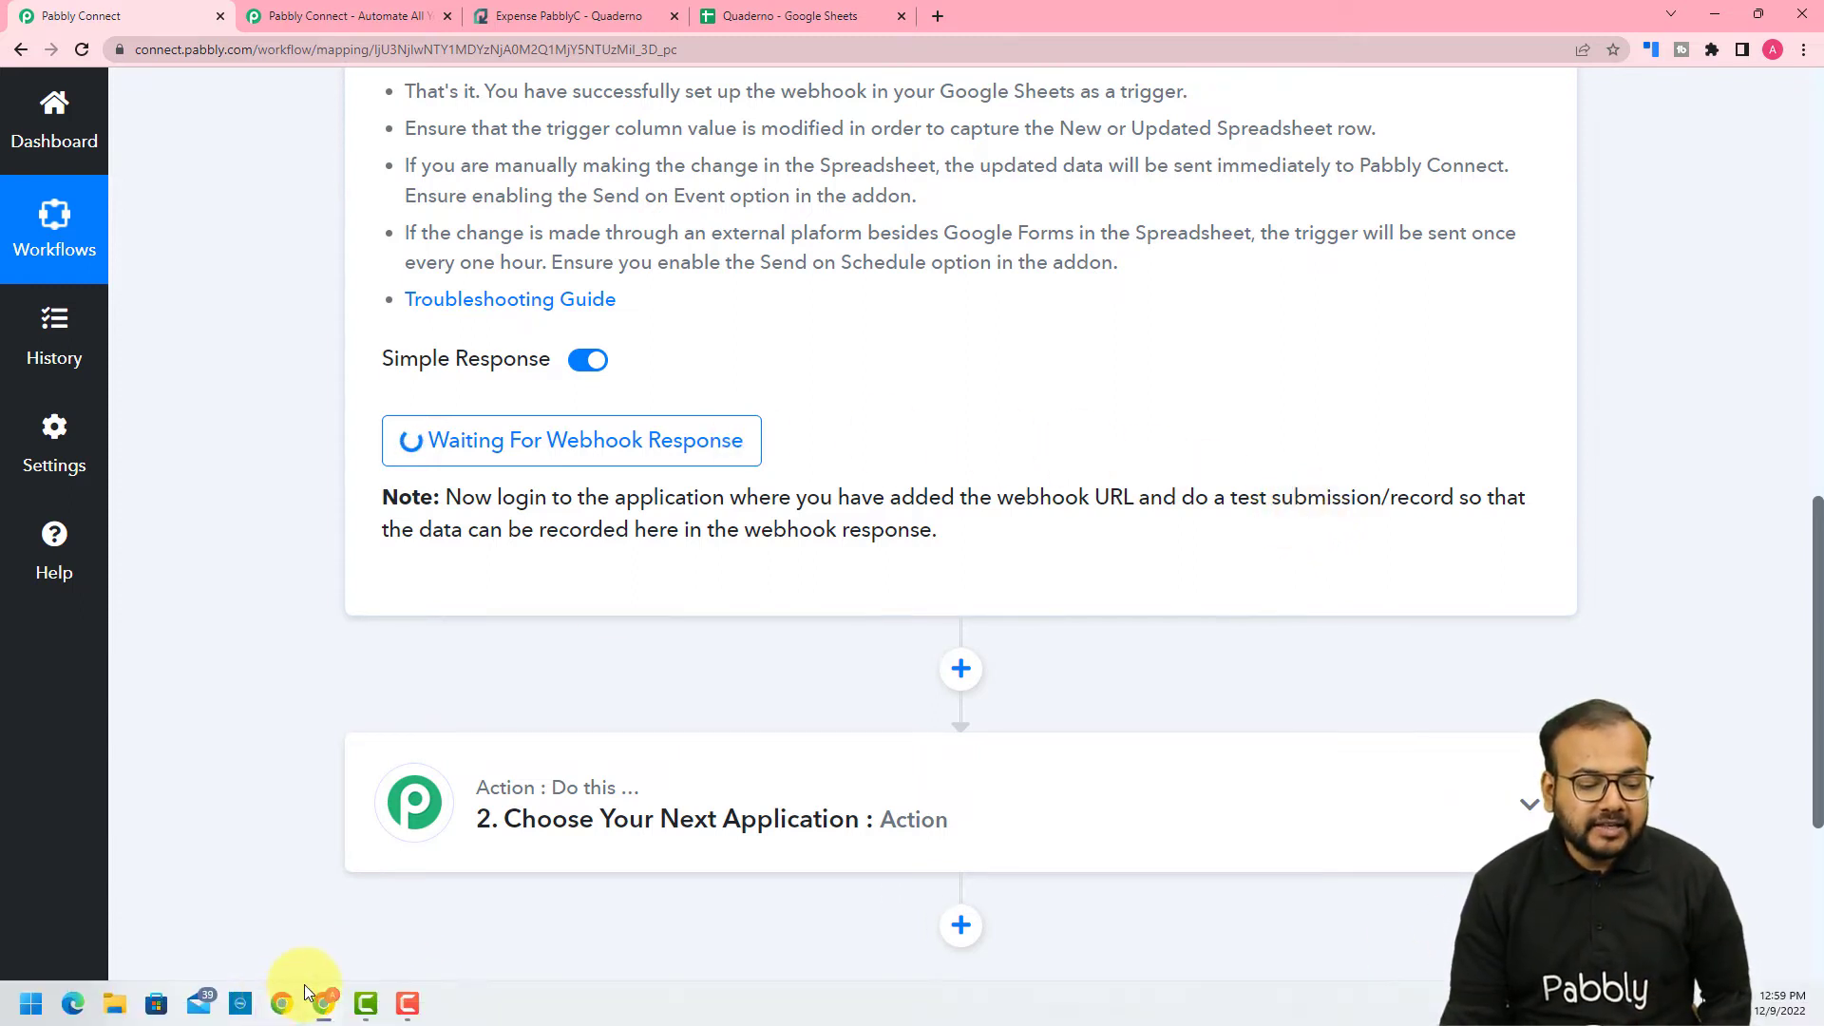
- Return to the Quaderno spreadsheet and send test data from the Initial Setup to the webhook
mouse_move(311, 988)
left_click(361, 928)
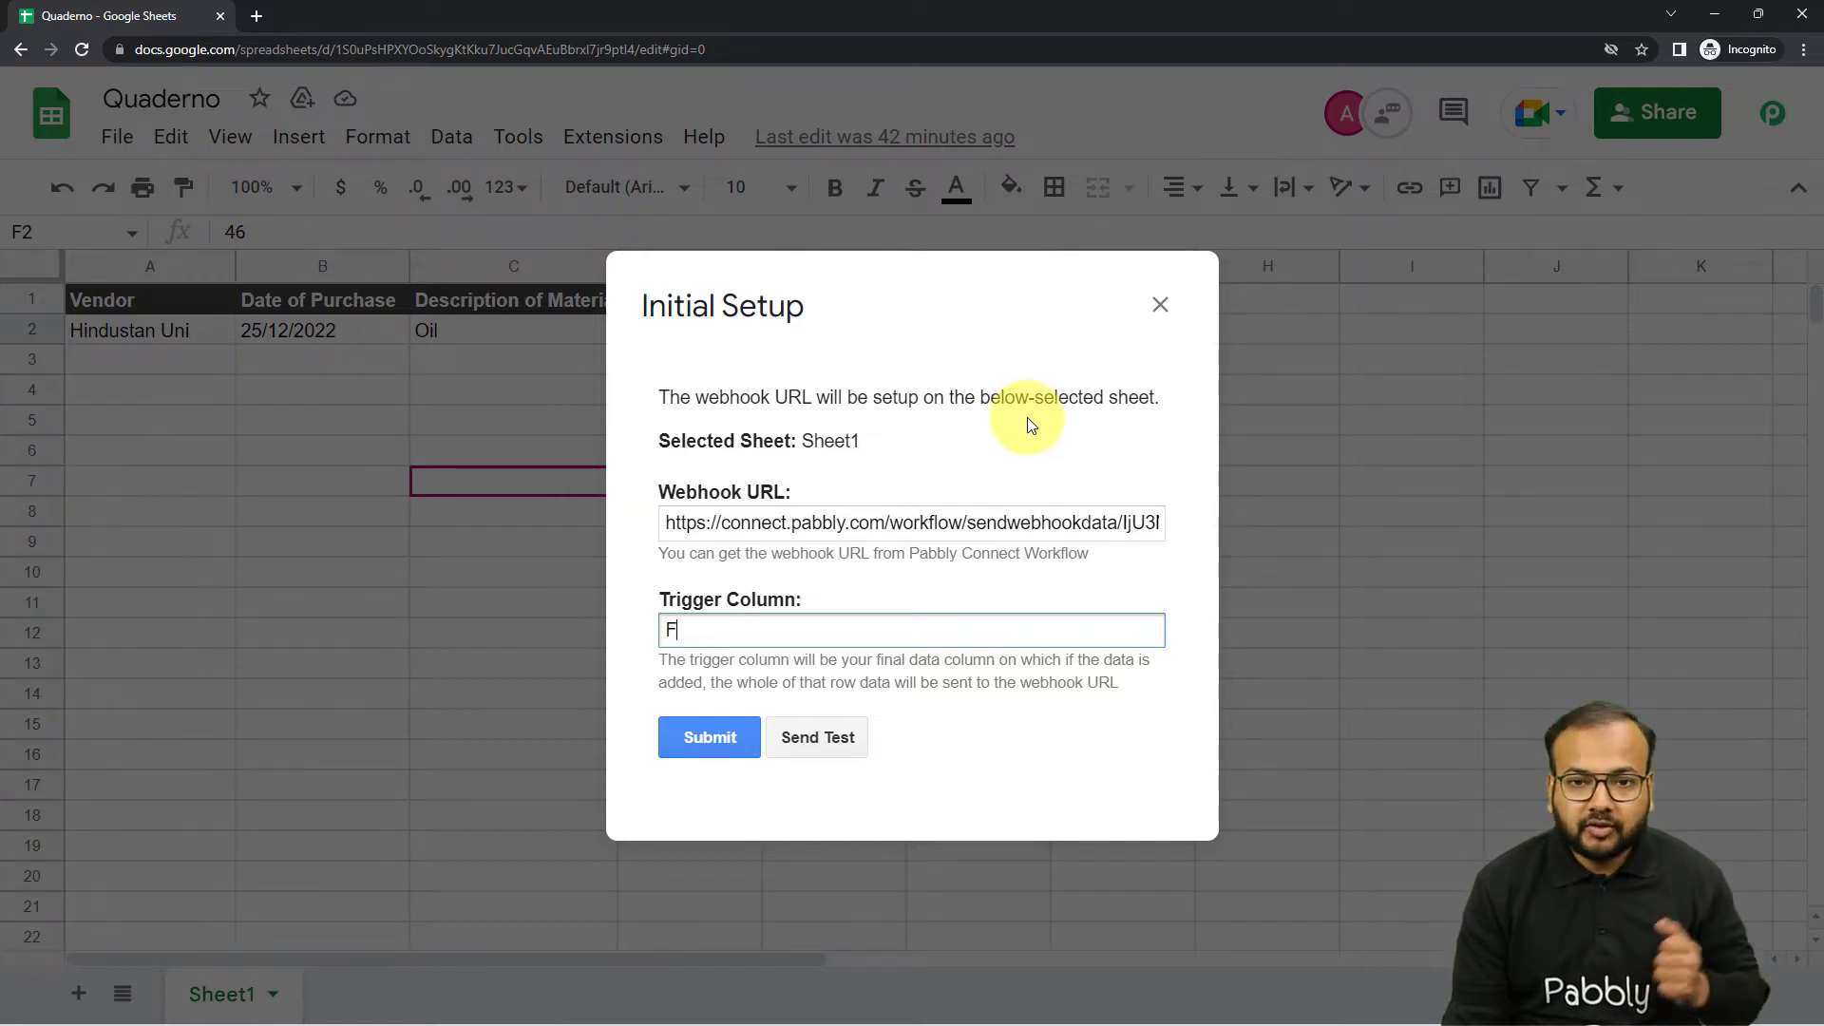
left_click(839, 746)
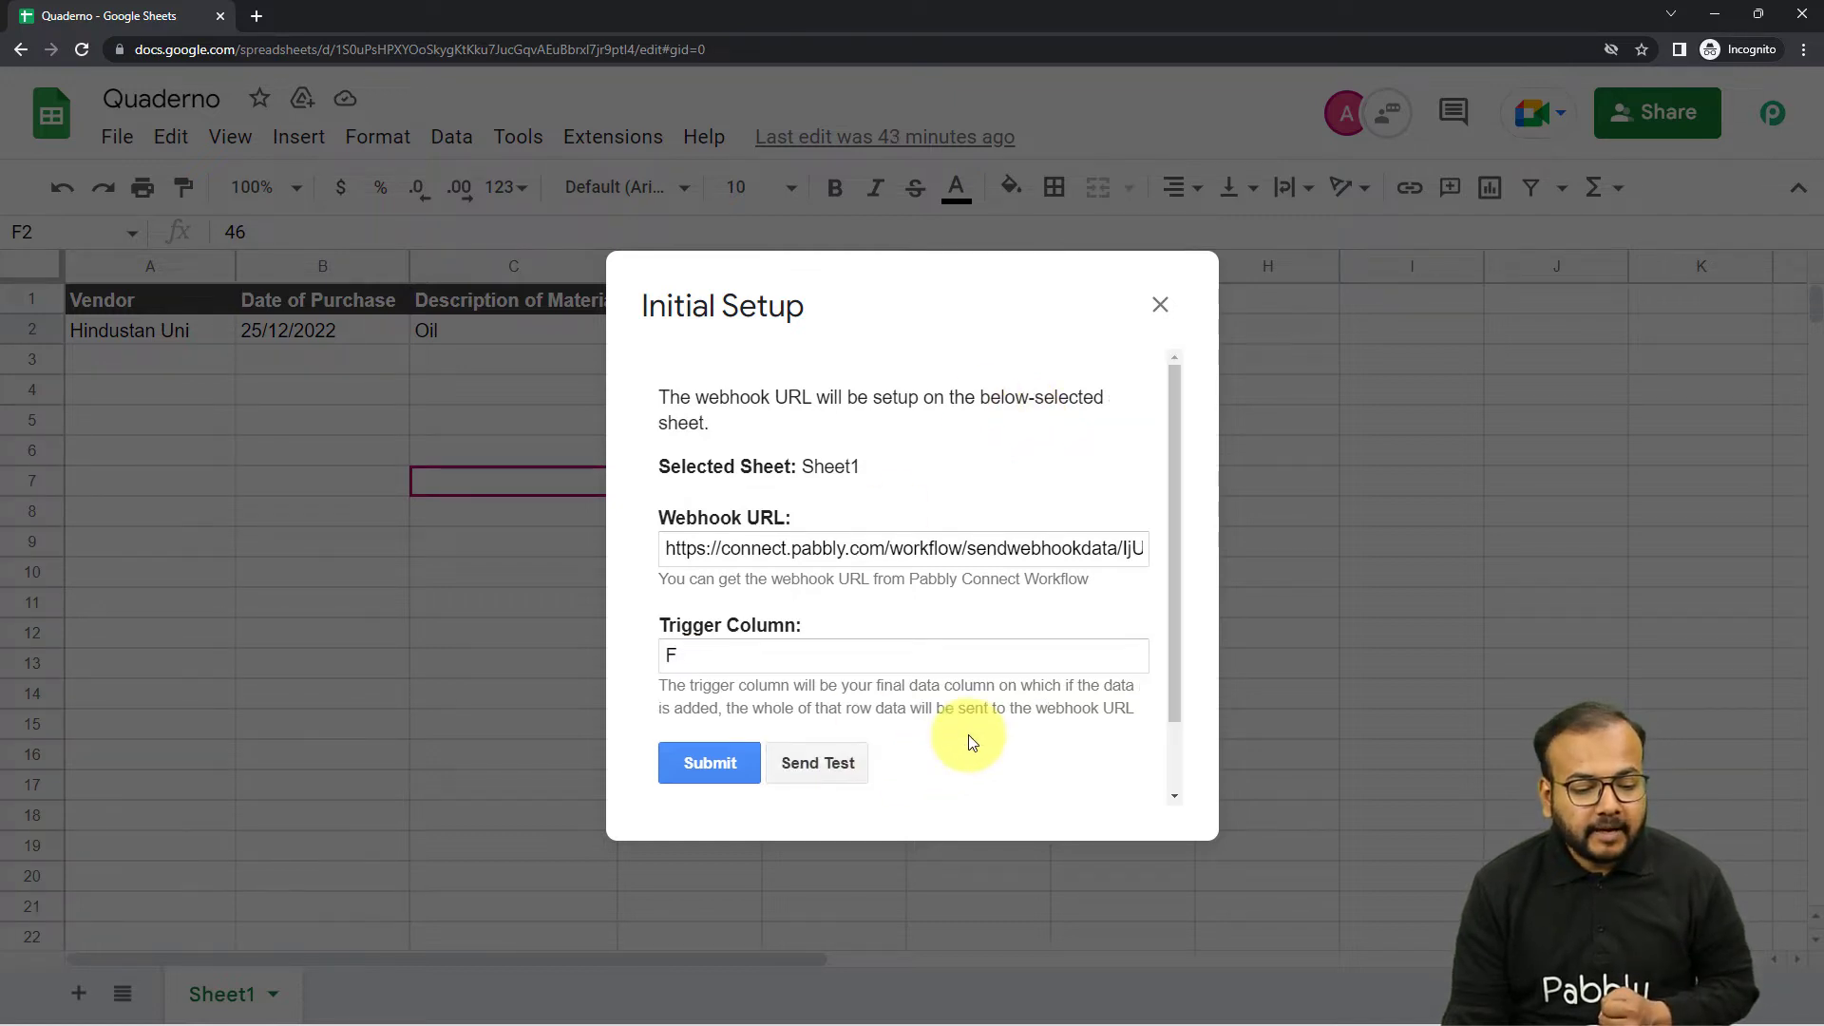
scroll(968, 736, "down", 1)
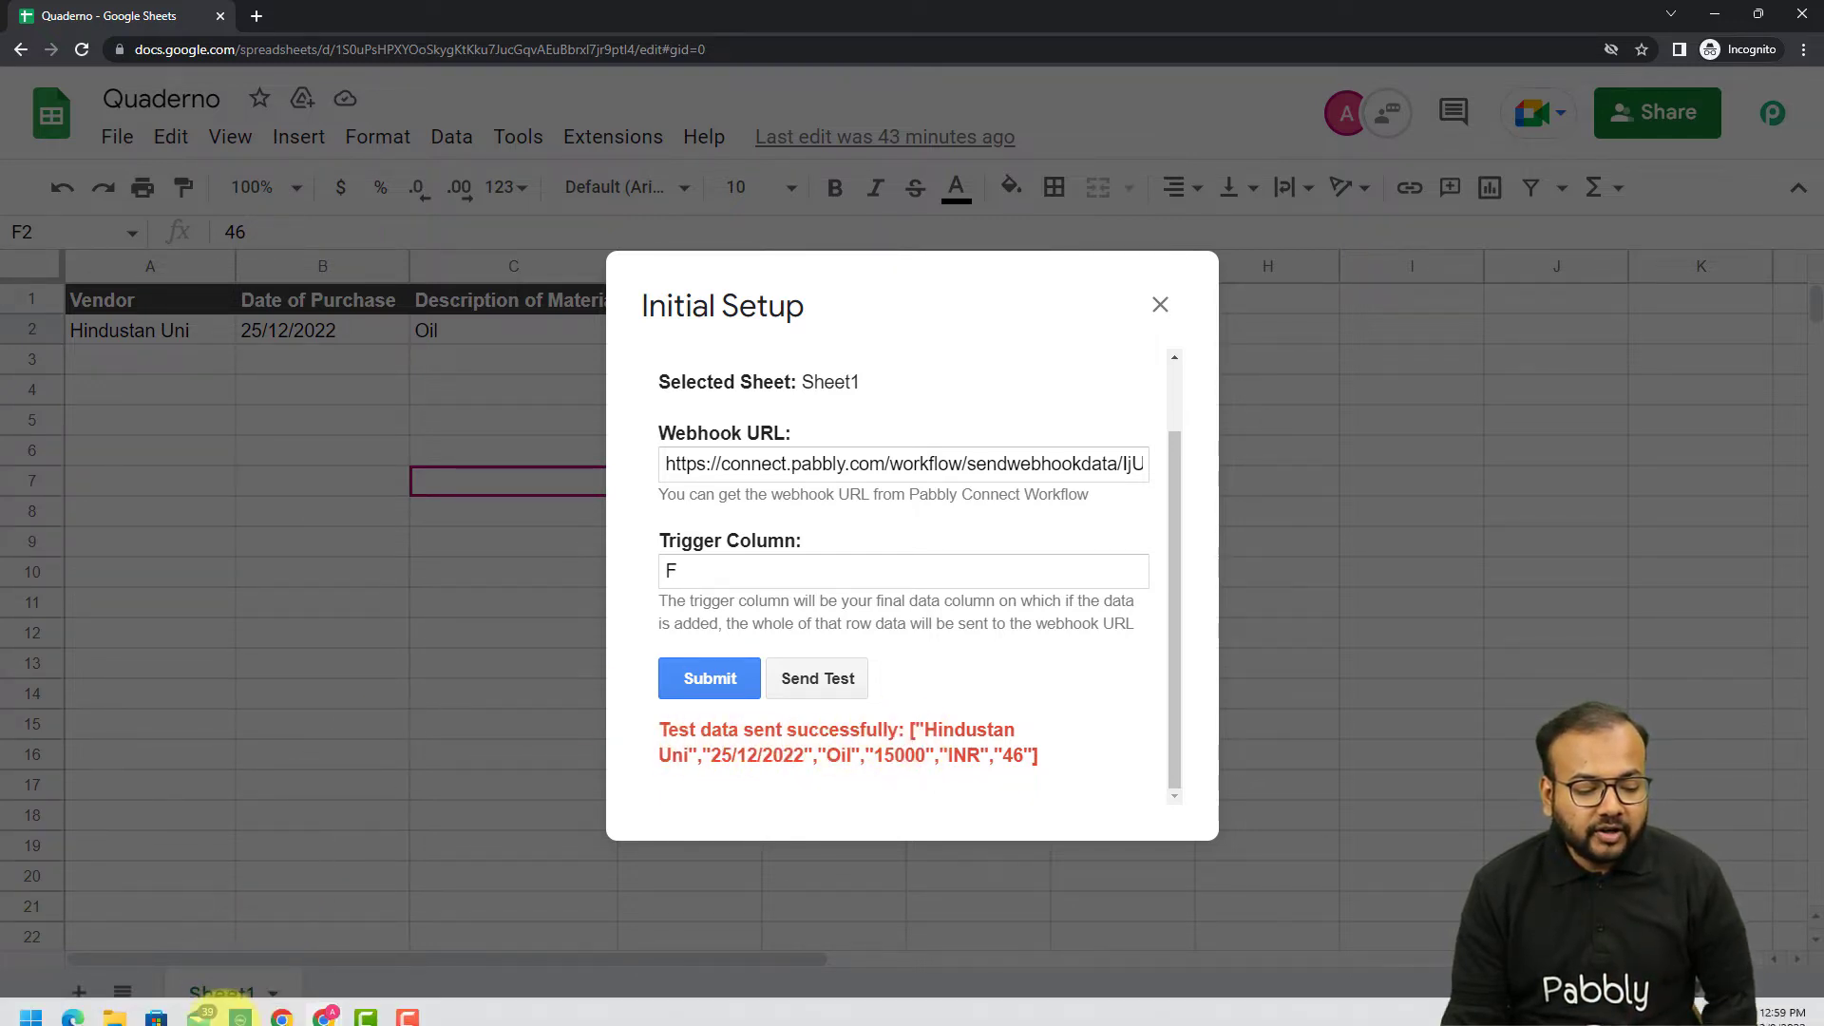
- Switch to Pabbly Connect and examine the trigger's received response, comparing its labels and values with the spreadsheet row
mouse_move(306, 972)
left_click(309, 849)
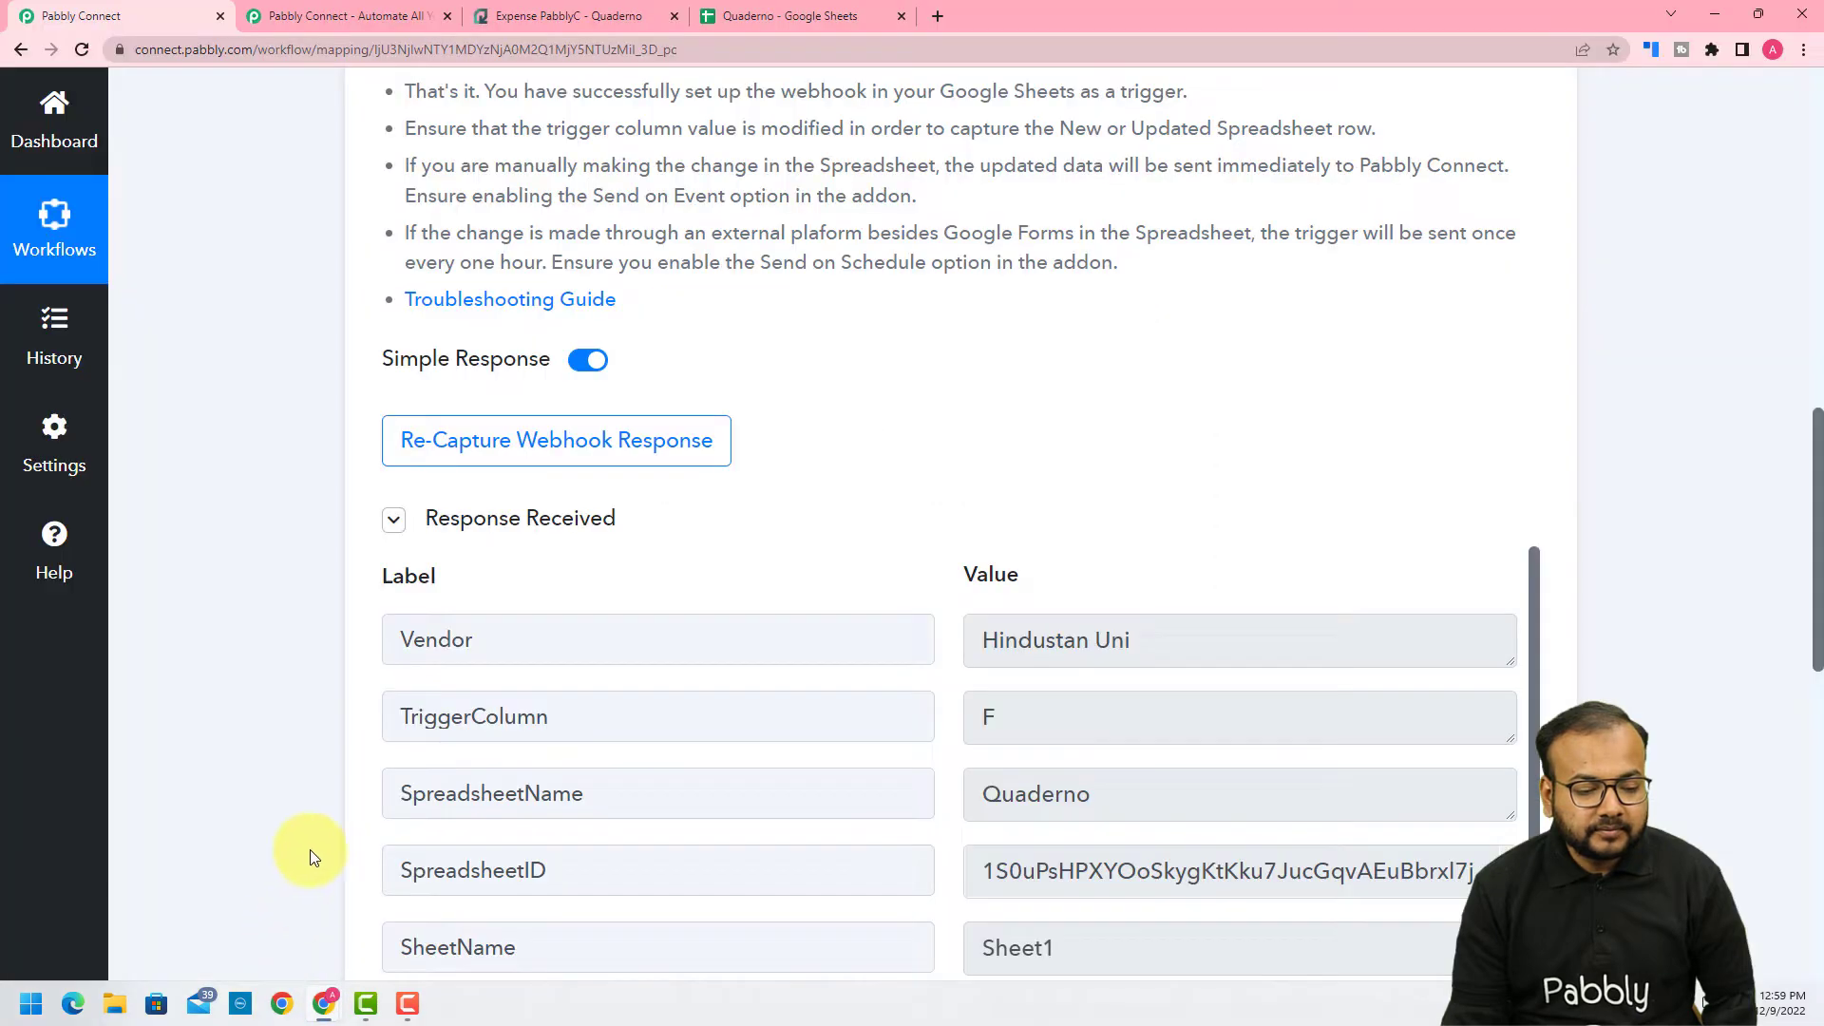
scroll(360, 655, "down", 4)
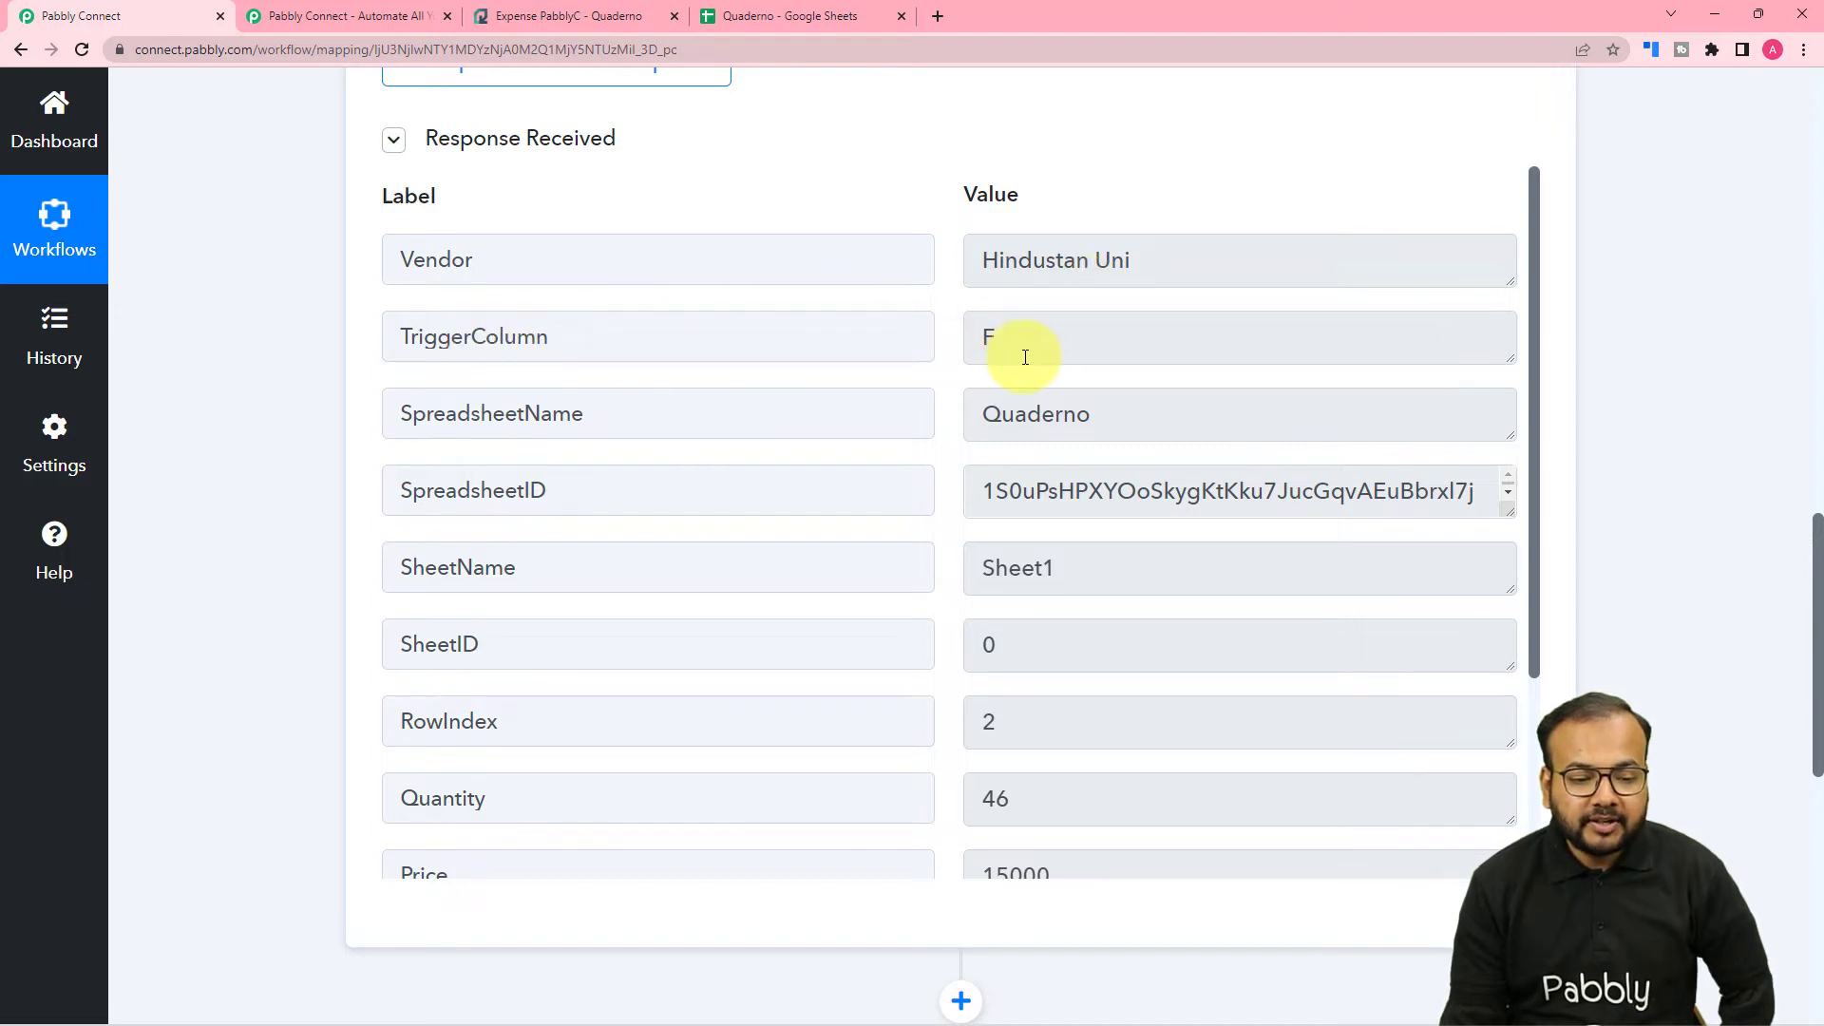
scroll(699, 549, "down", 2)
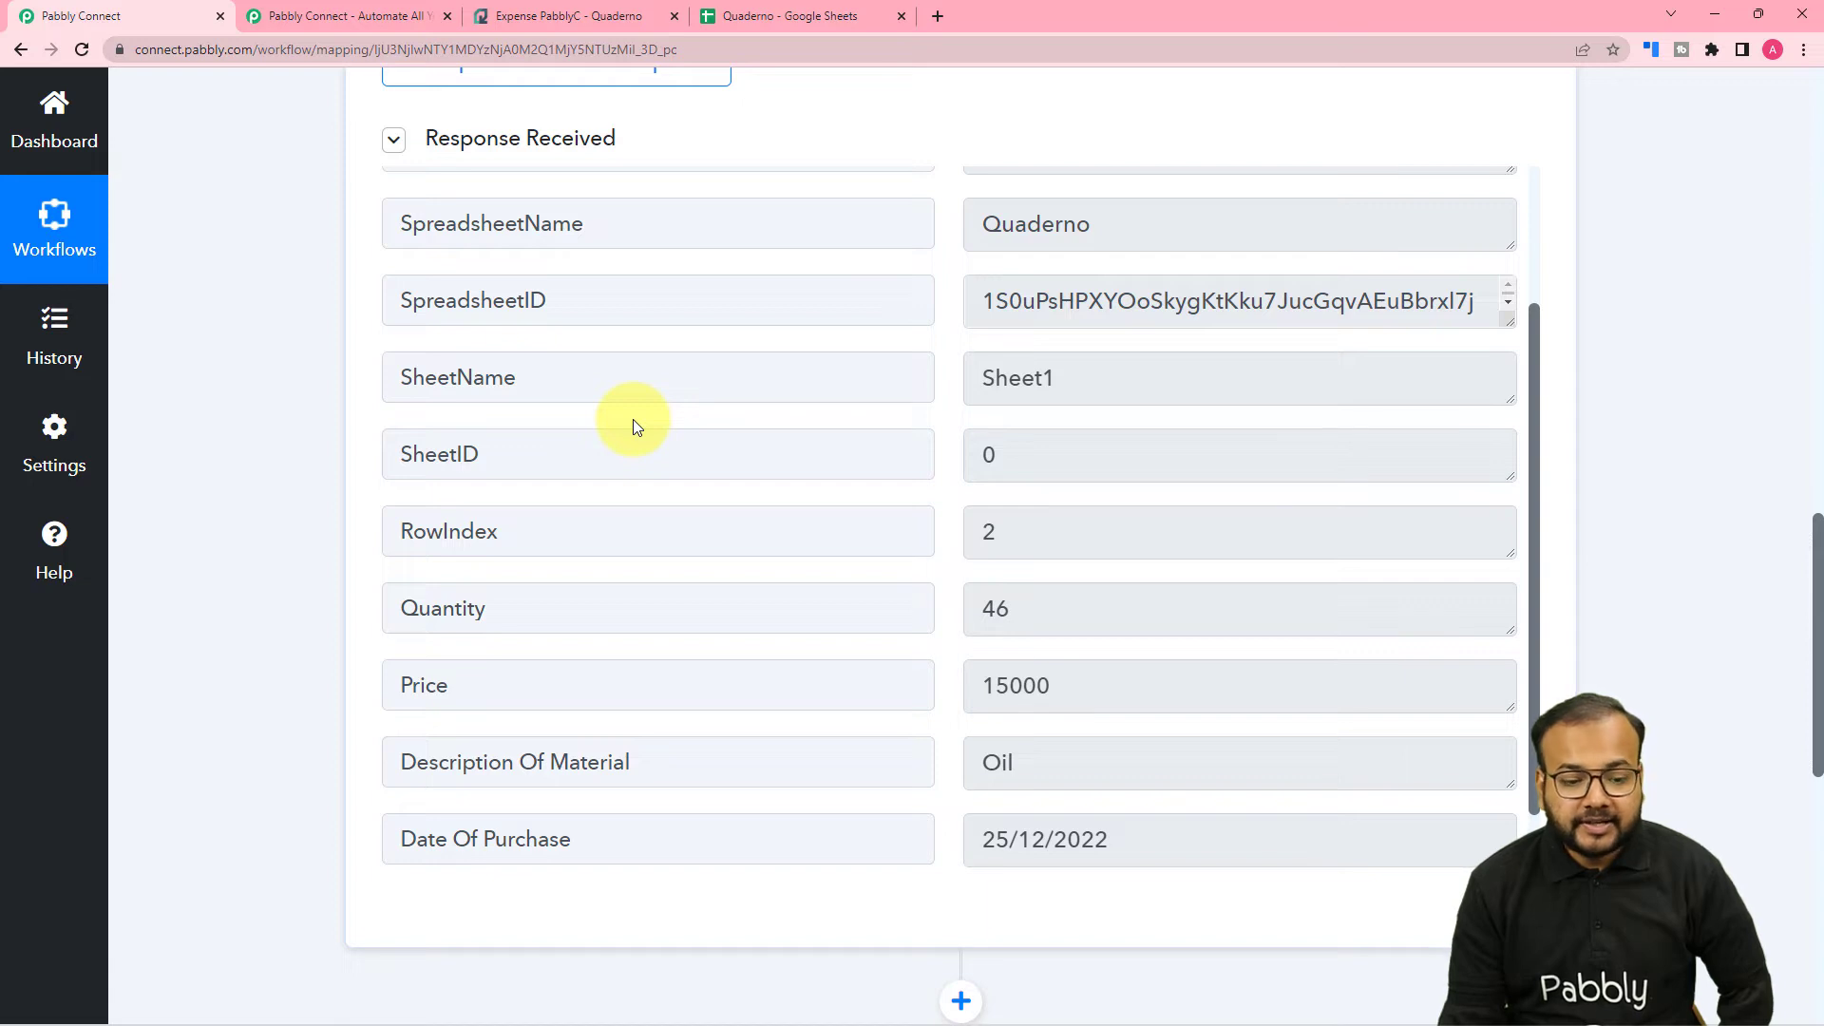
scroll(582, 493, "down", 1)
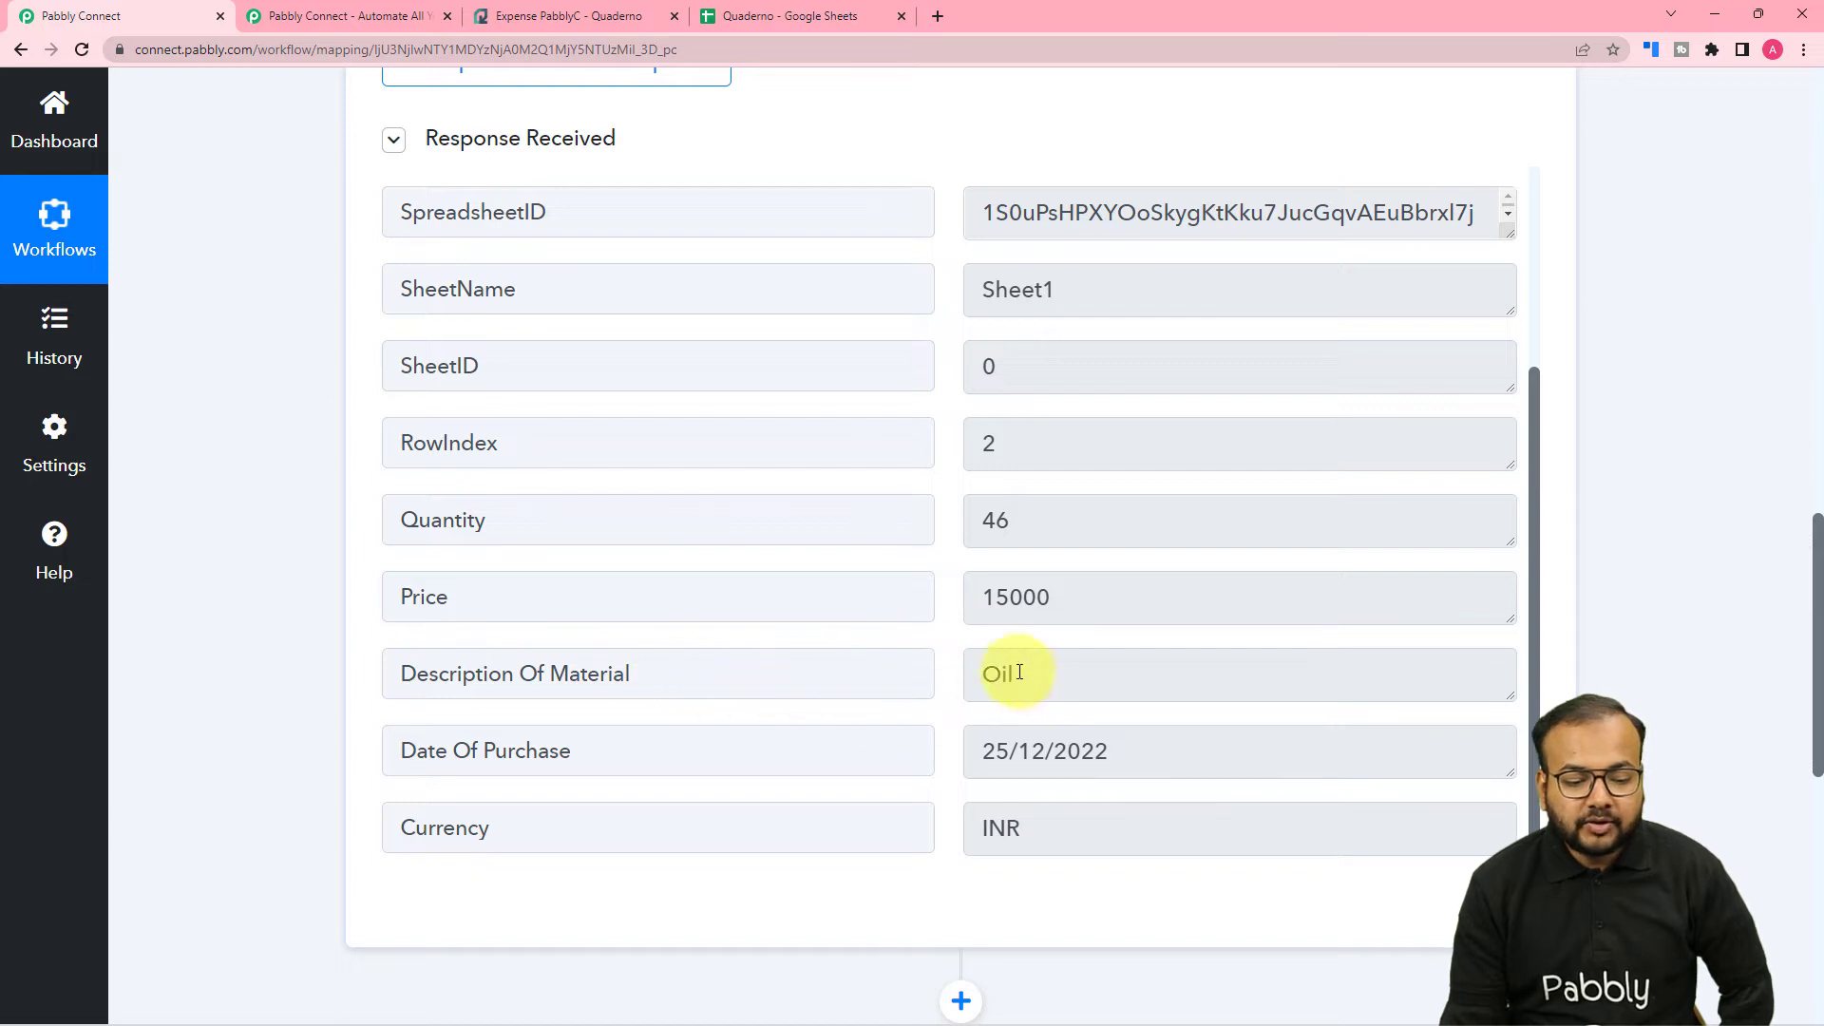
scroll(774, 727, "down", 2)
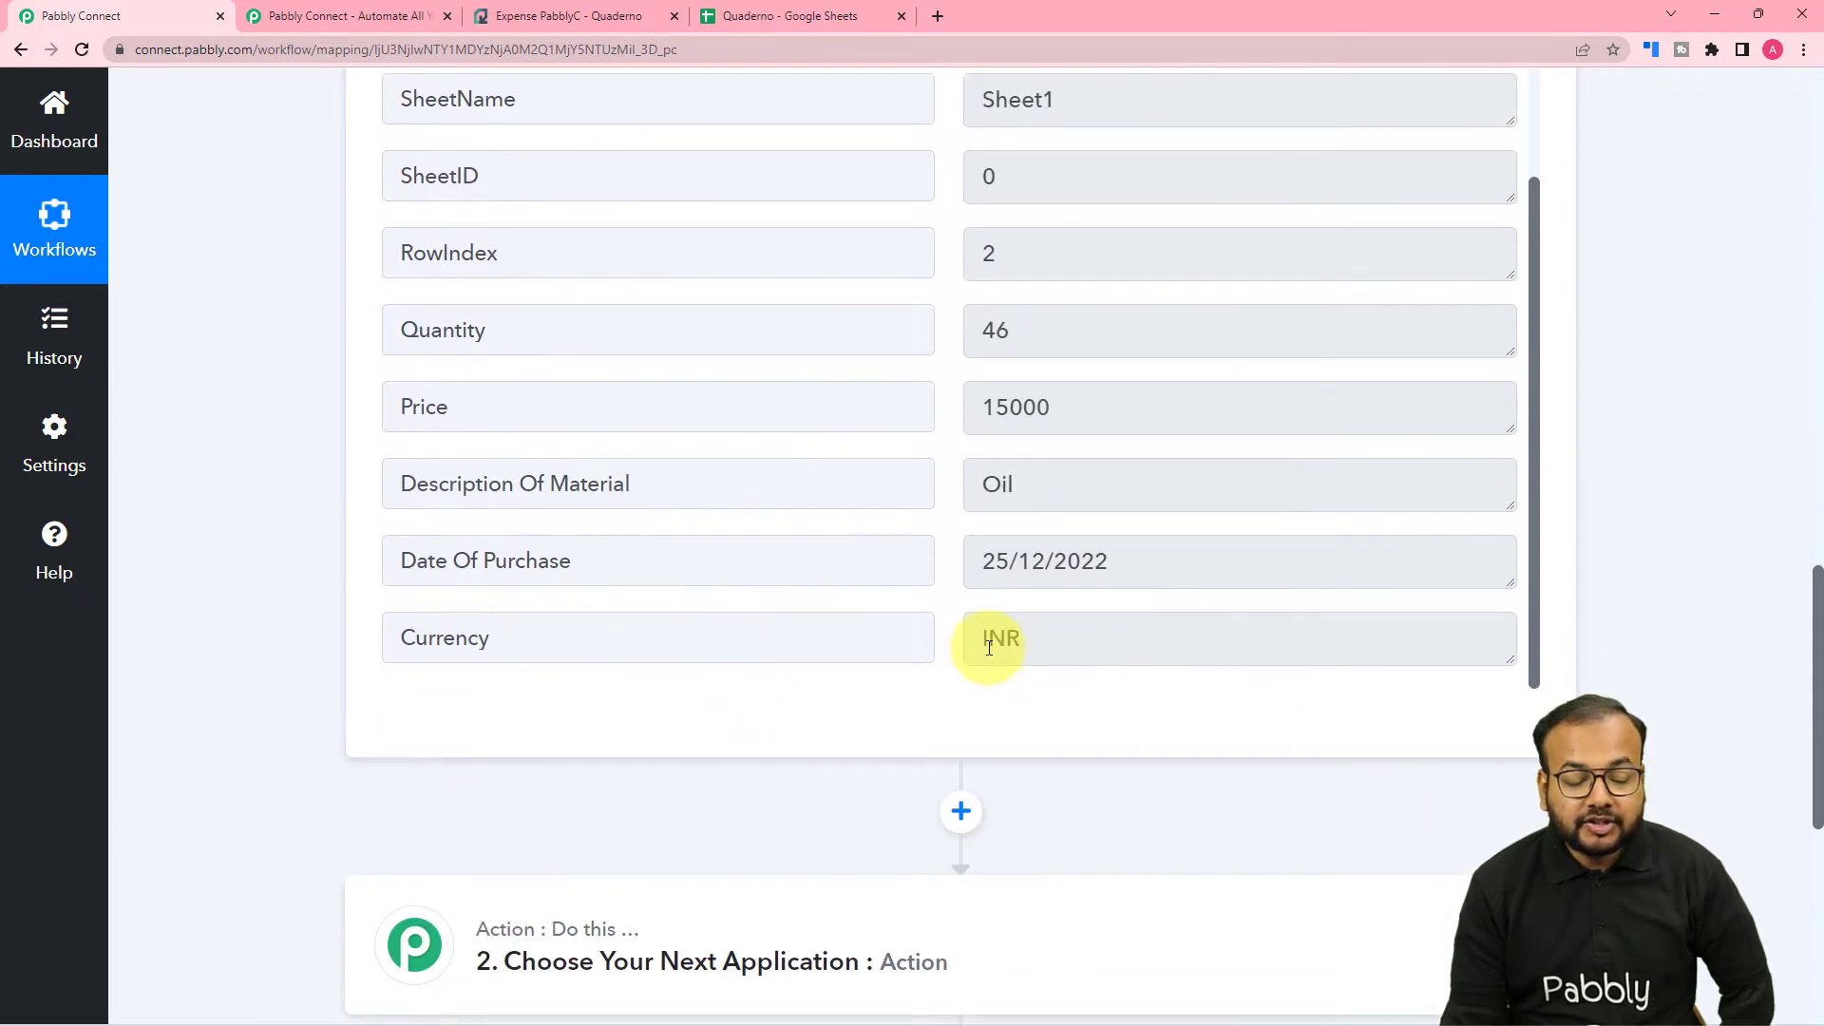
scroll(945, 643, "up", 3)
scroll(231, 459, "up", 1)
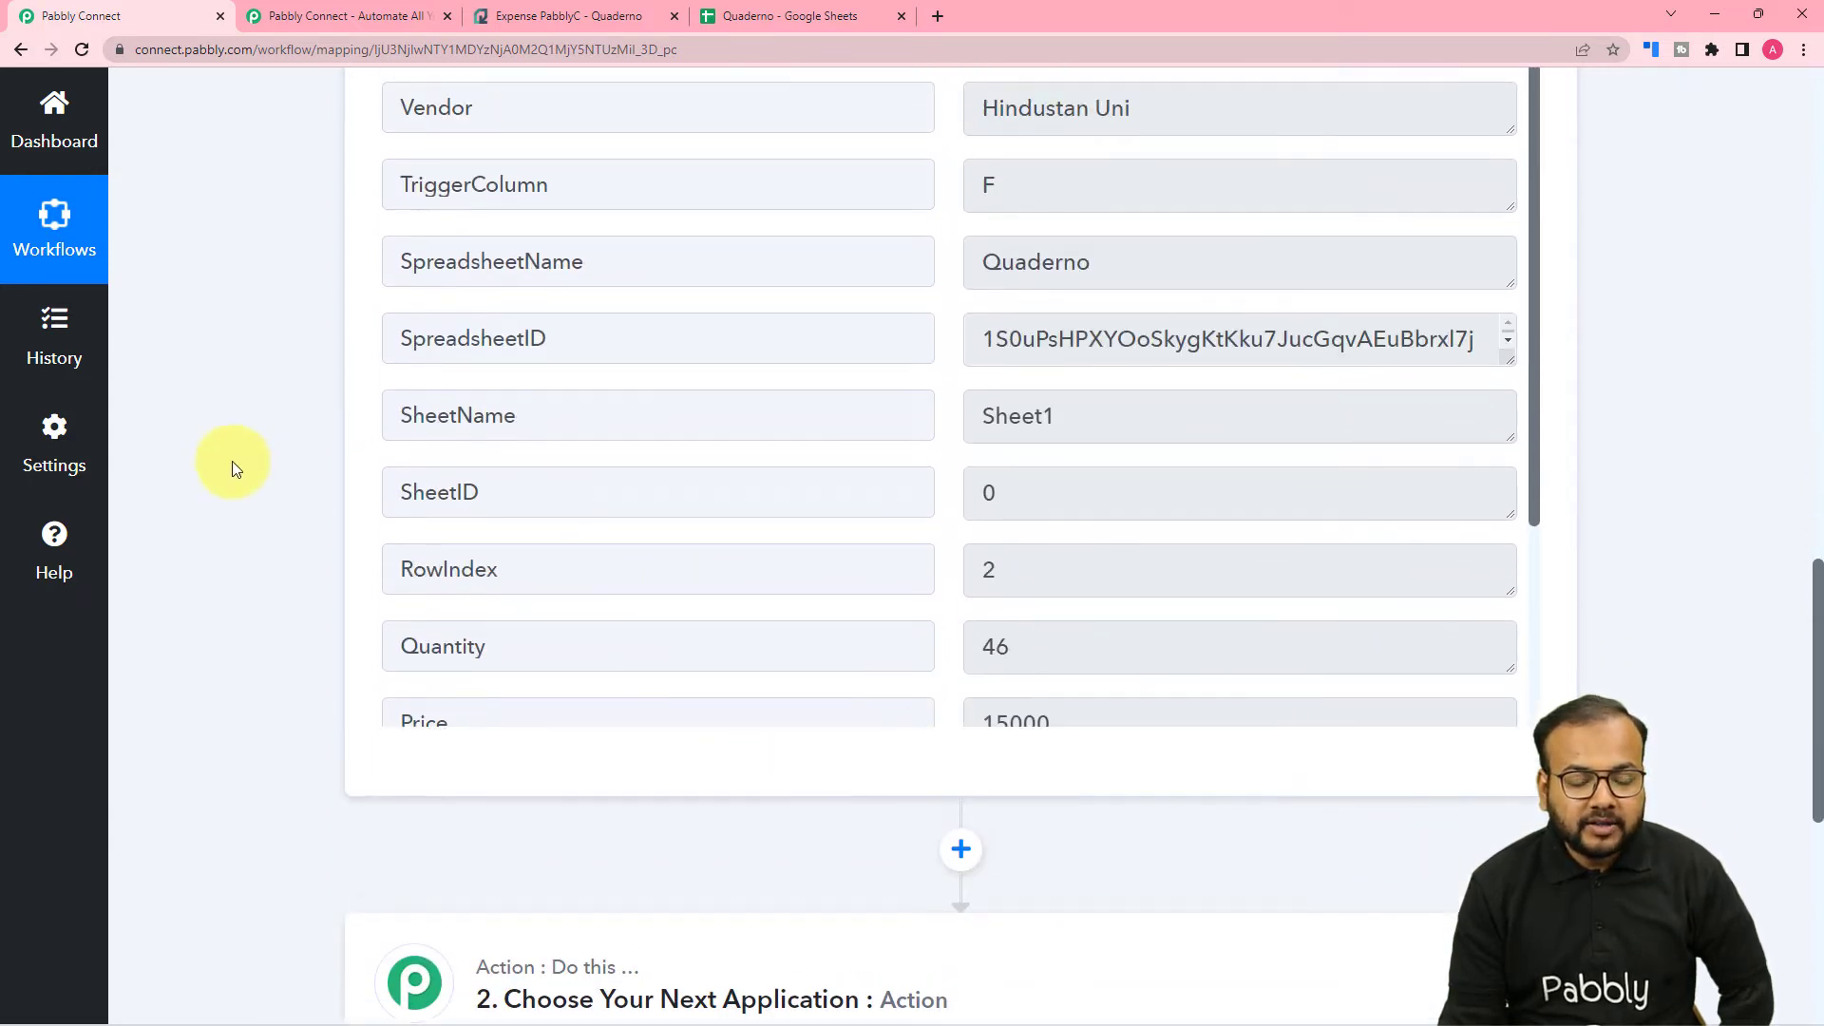
scroll(406, 496, "up", 3)
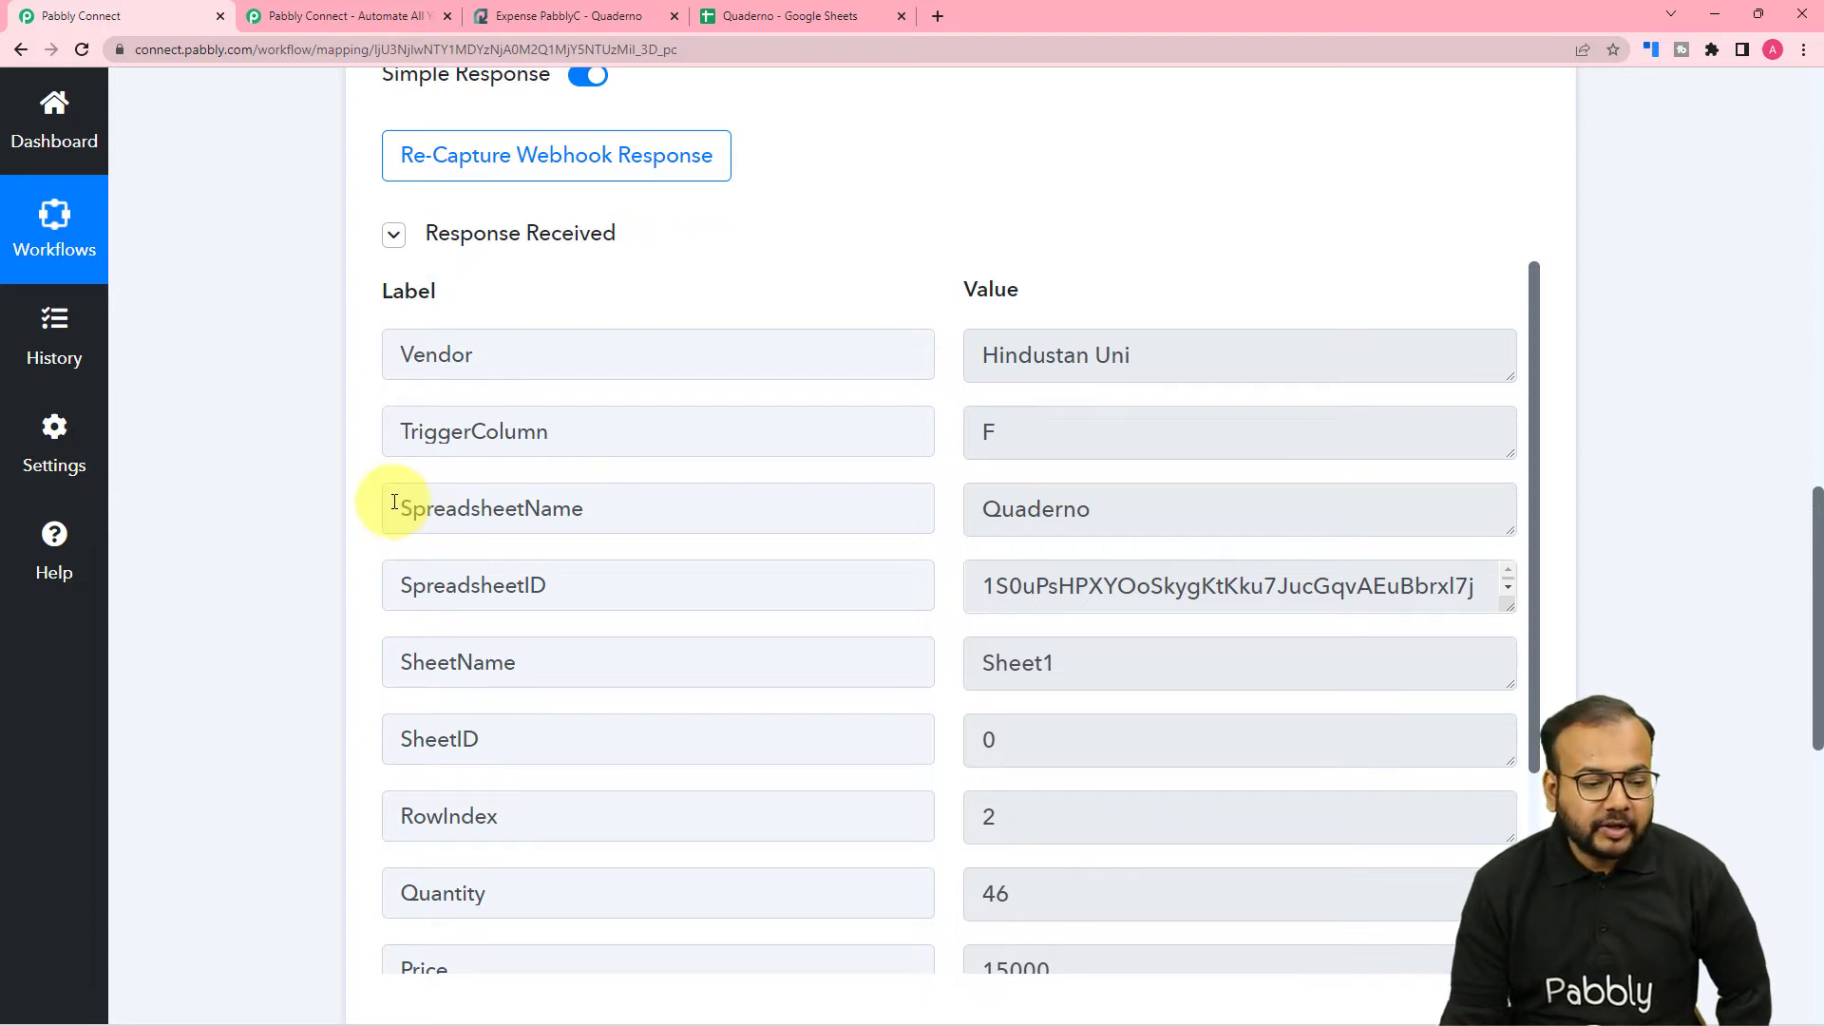
scroll(394, 502, "down", 2)
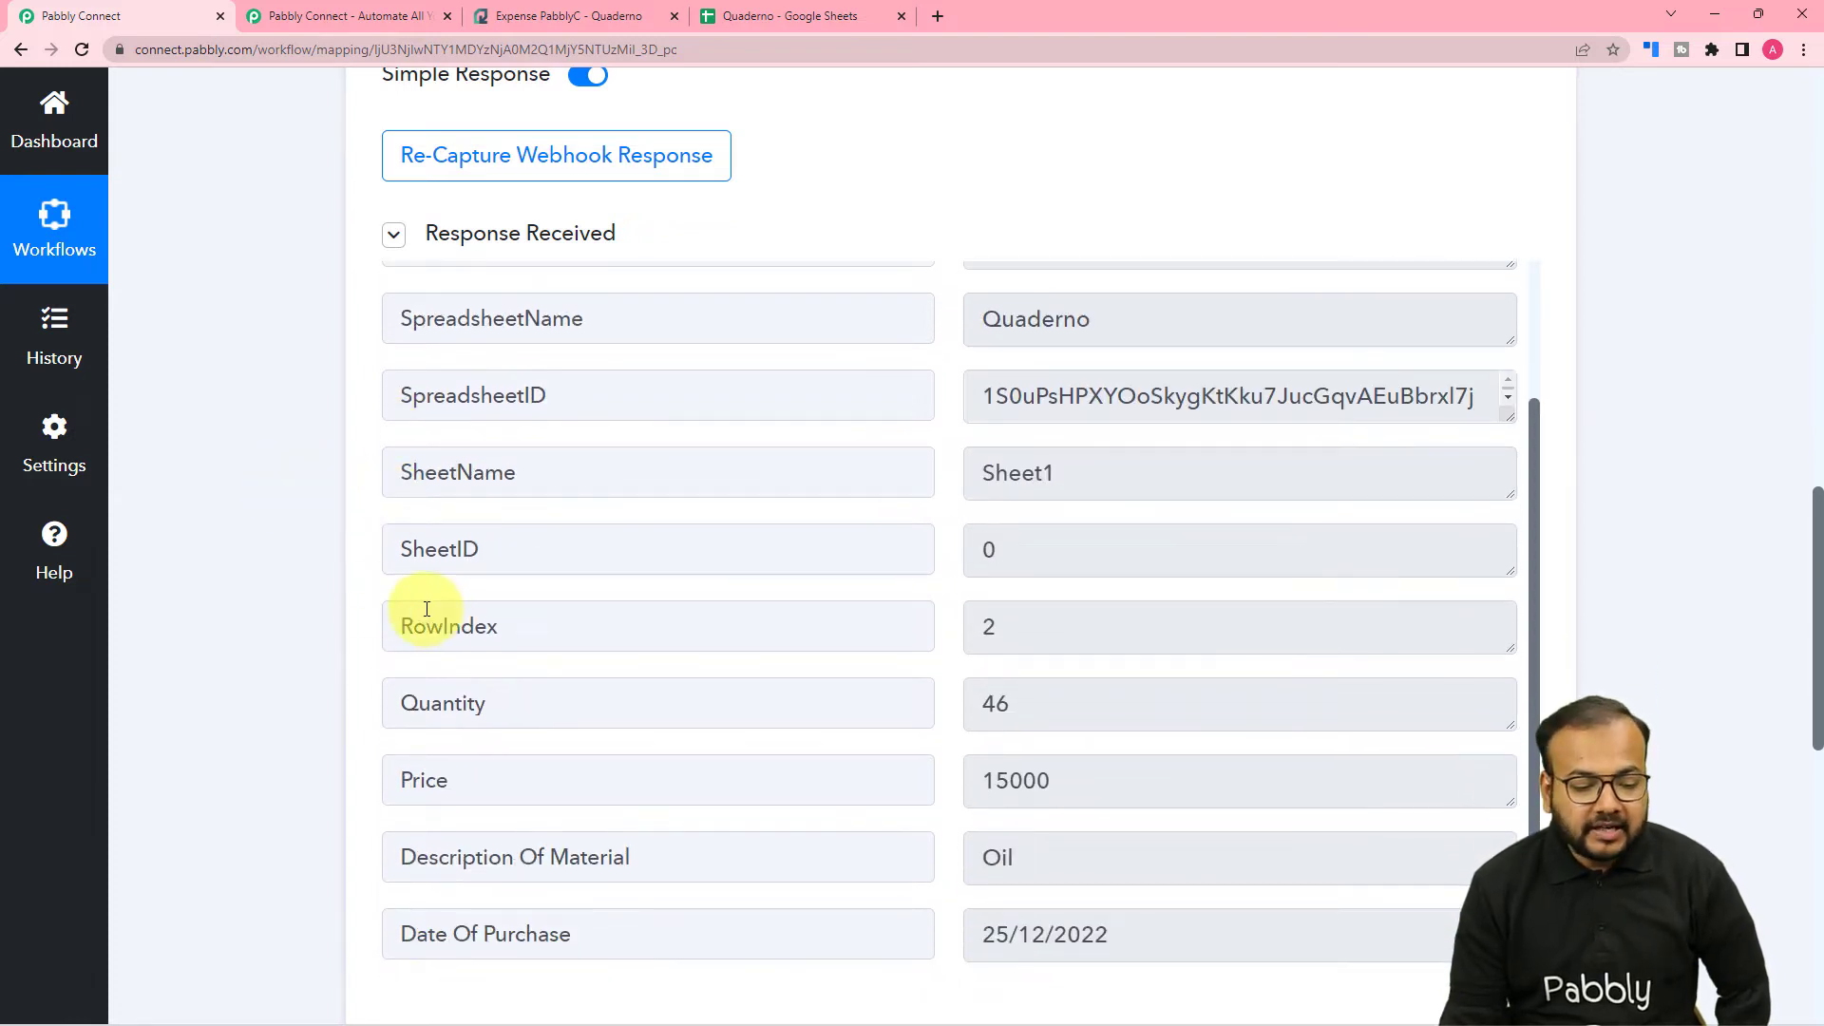
- Return to the Quaderno spreadsheet, submit the webhook Initial Setup for Sheet1, and close the dialog
mouse_move(328, 997)
left_click(354, 952)
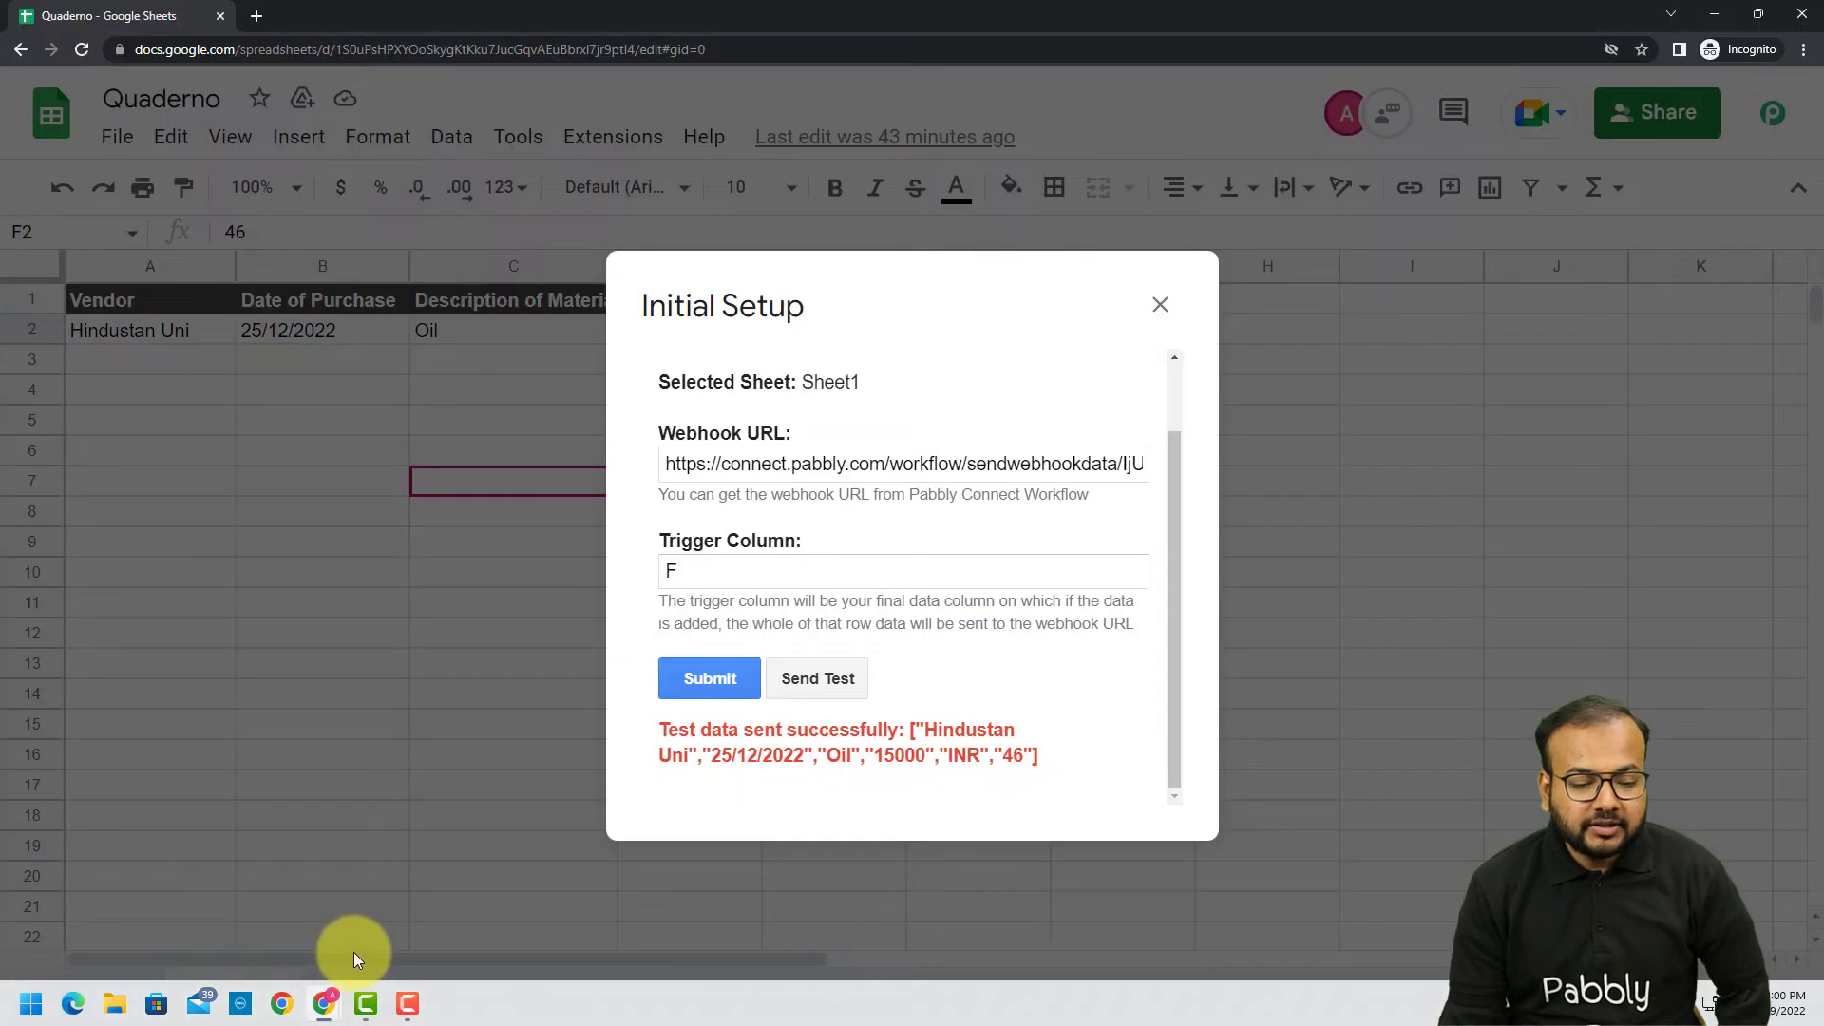
left_click(691, 690)
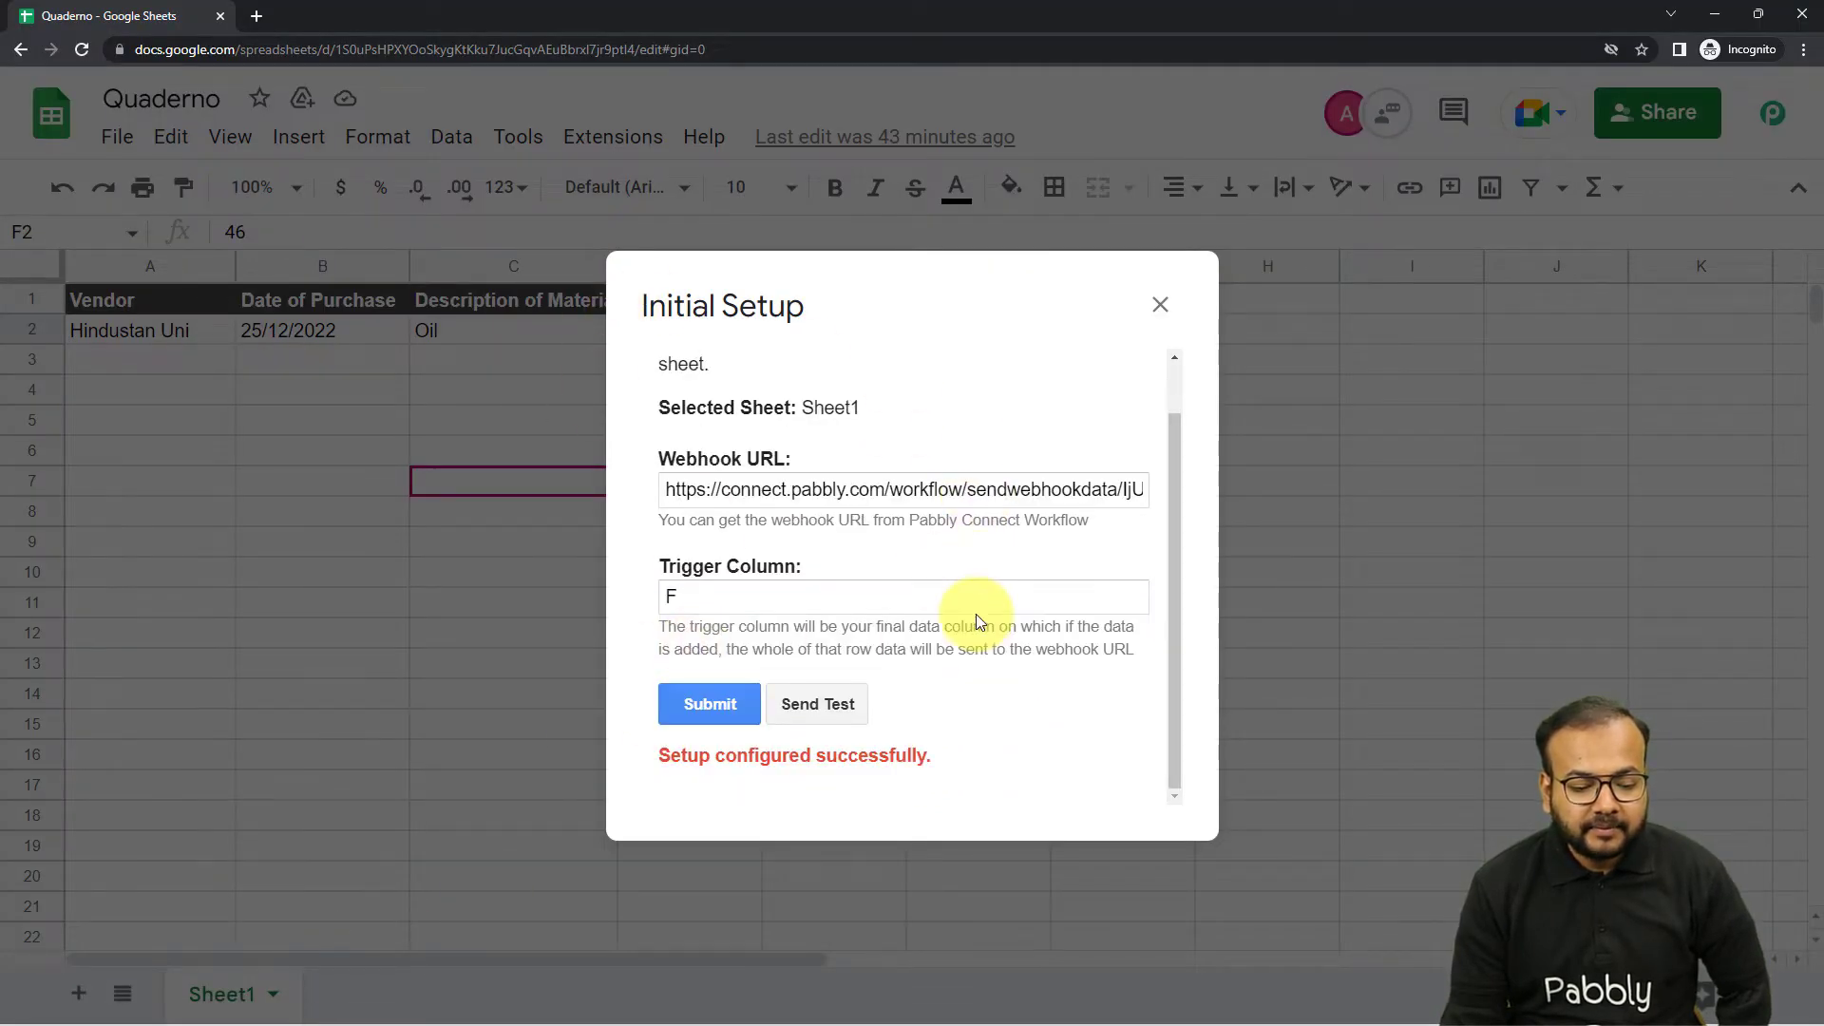
left_click(1161, 306)
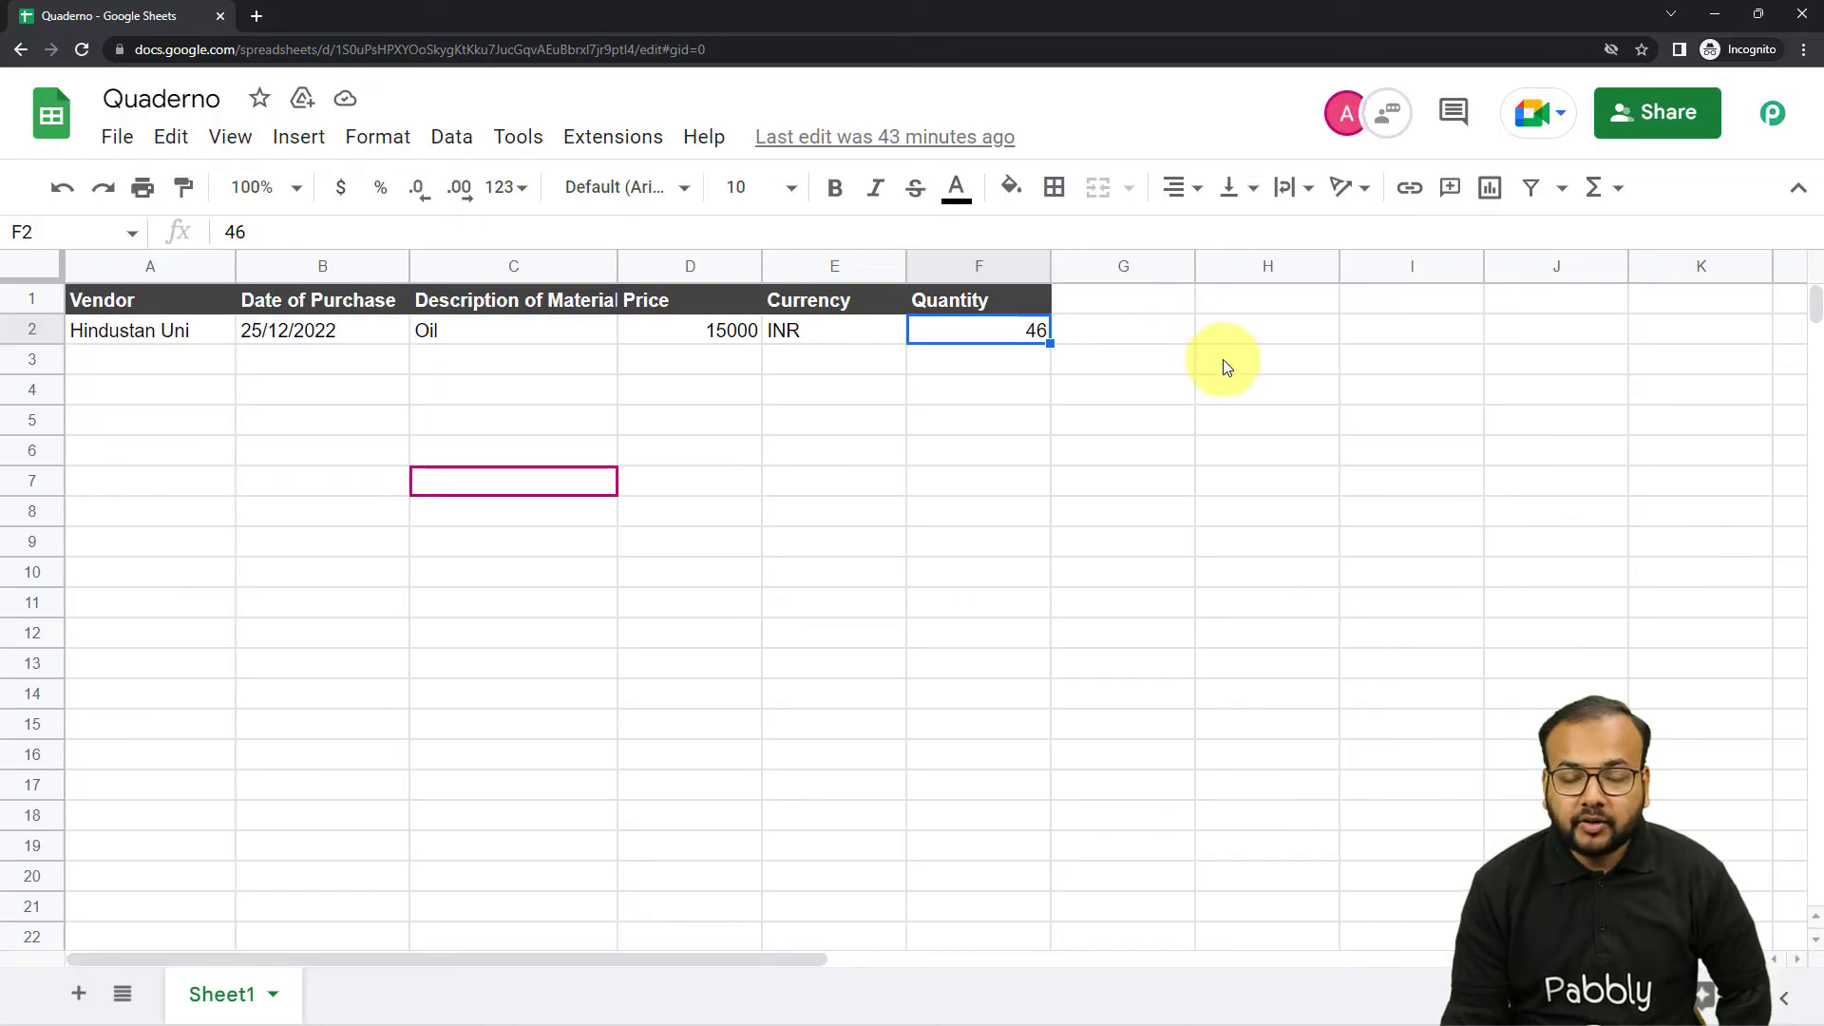
- Check whether Send On Event is enabled for the Pabbly Connect Webhooks add-on
left_click(632, 135)
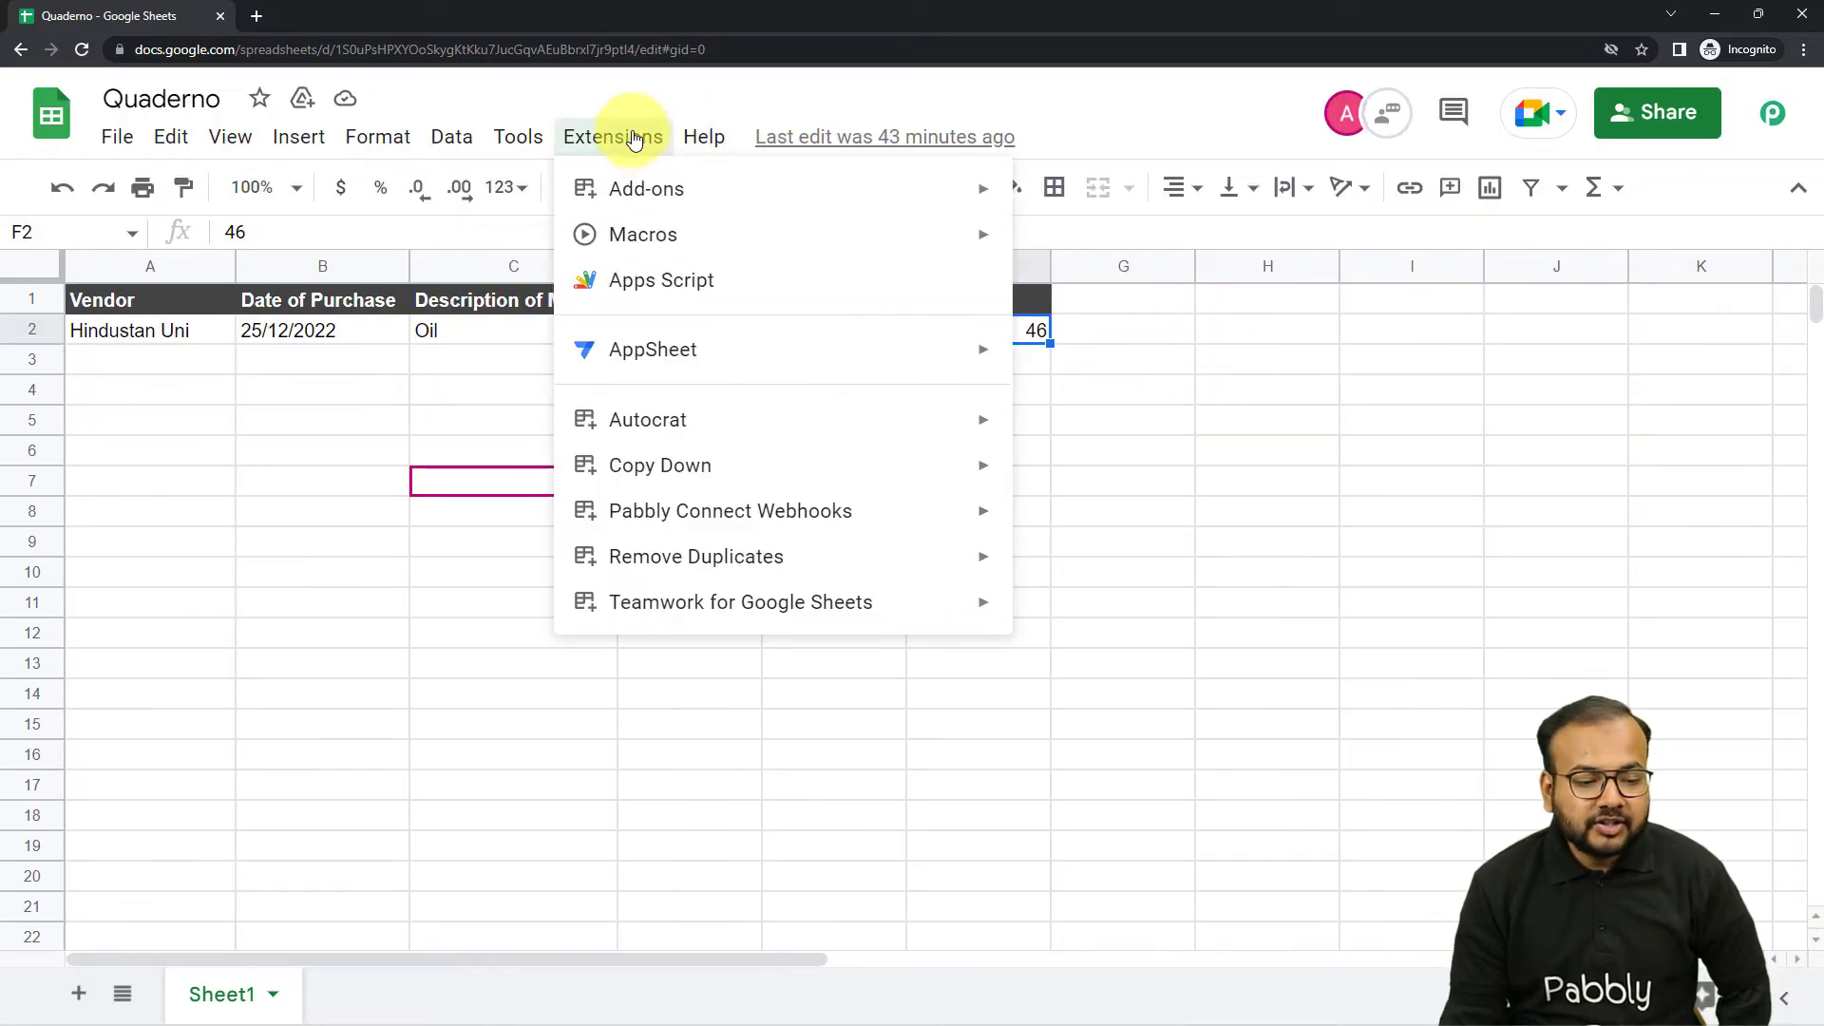
mouse_move(590, 518)
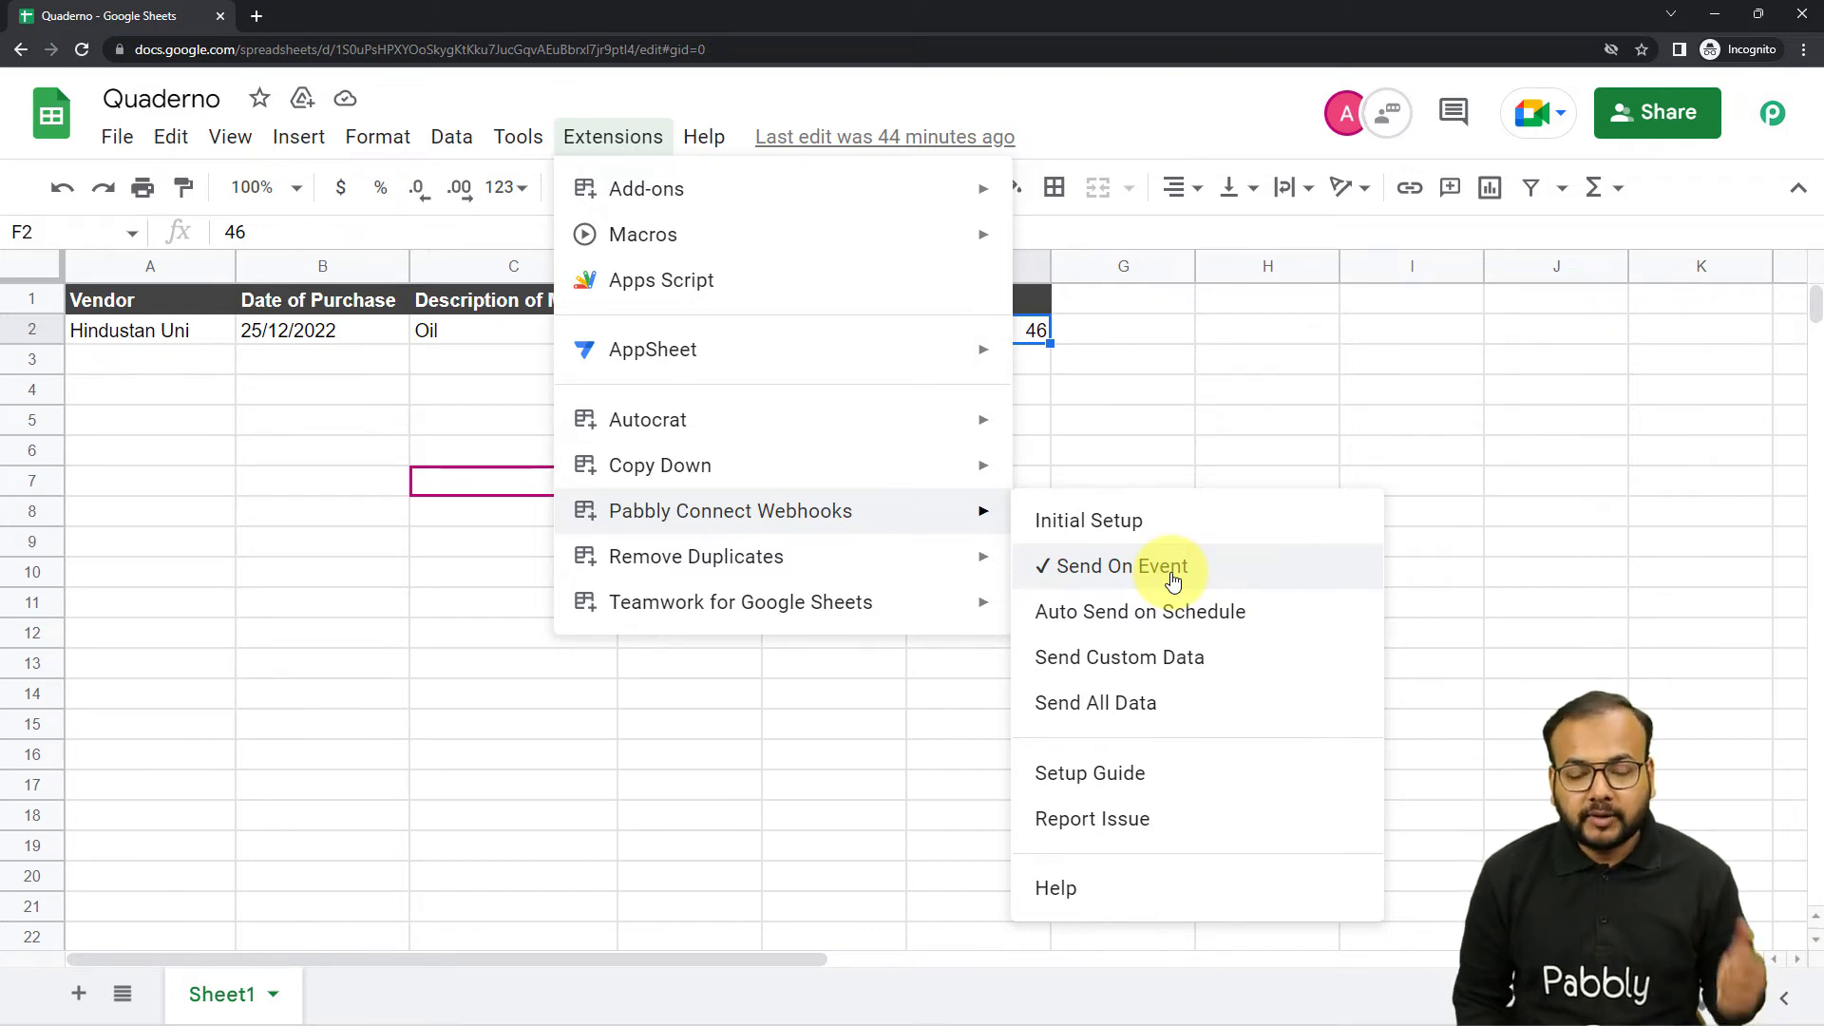
left_click(1686, 665)
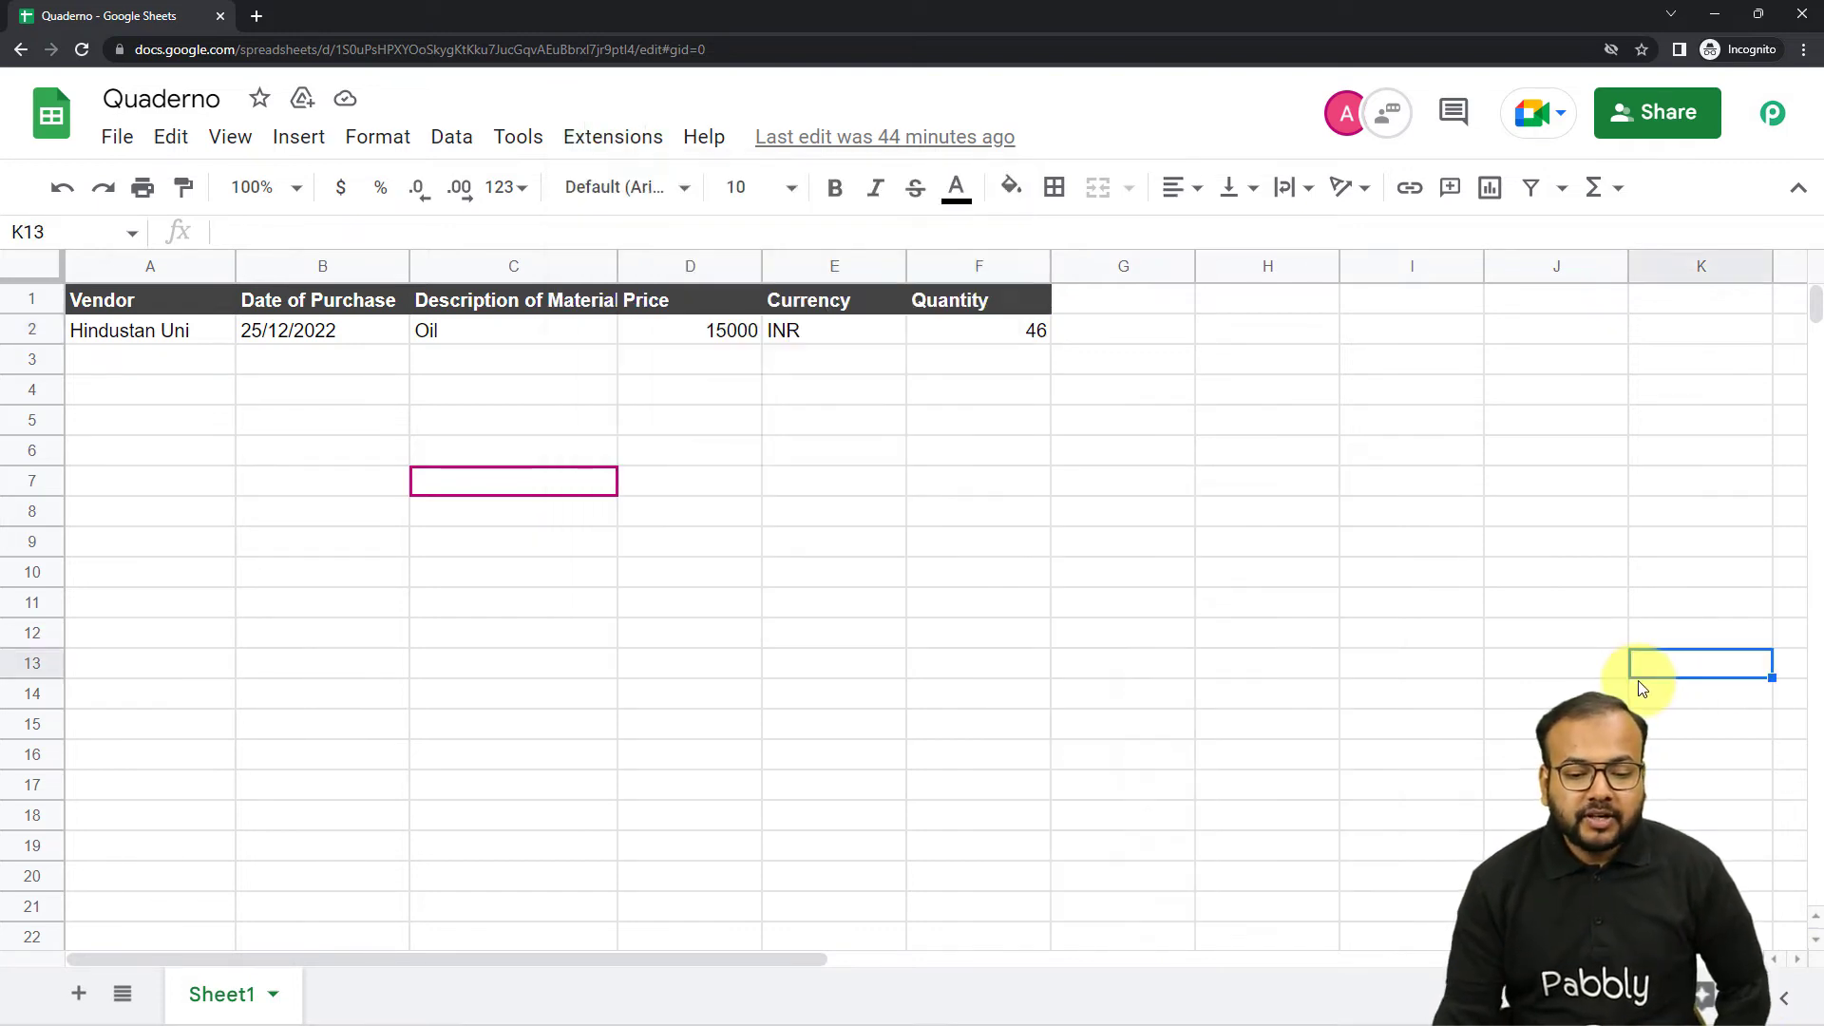
- Return to the Pabbly Connect workflow and choose Quaderno as the application of the second step, the action
left_click(1714, 14)
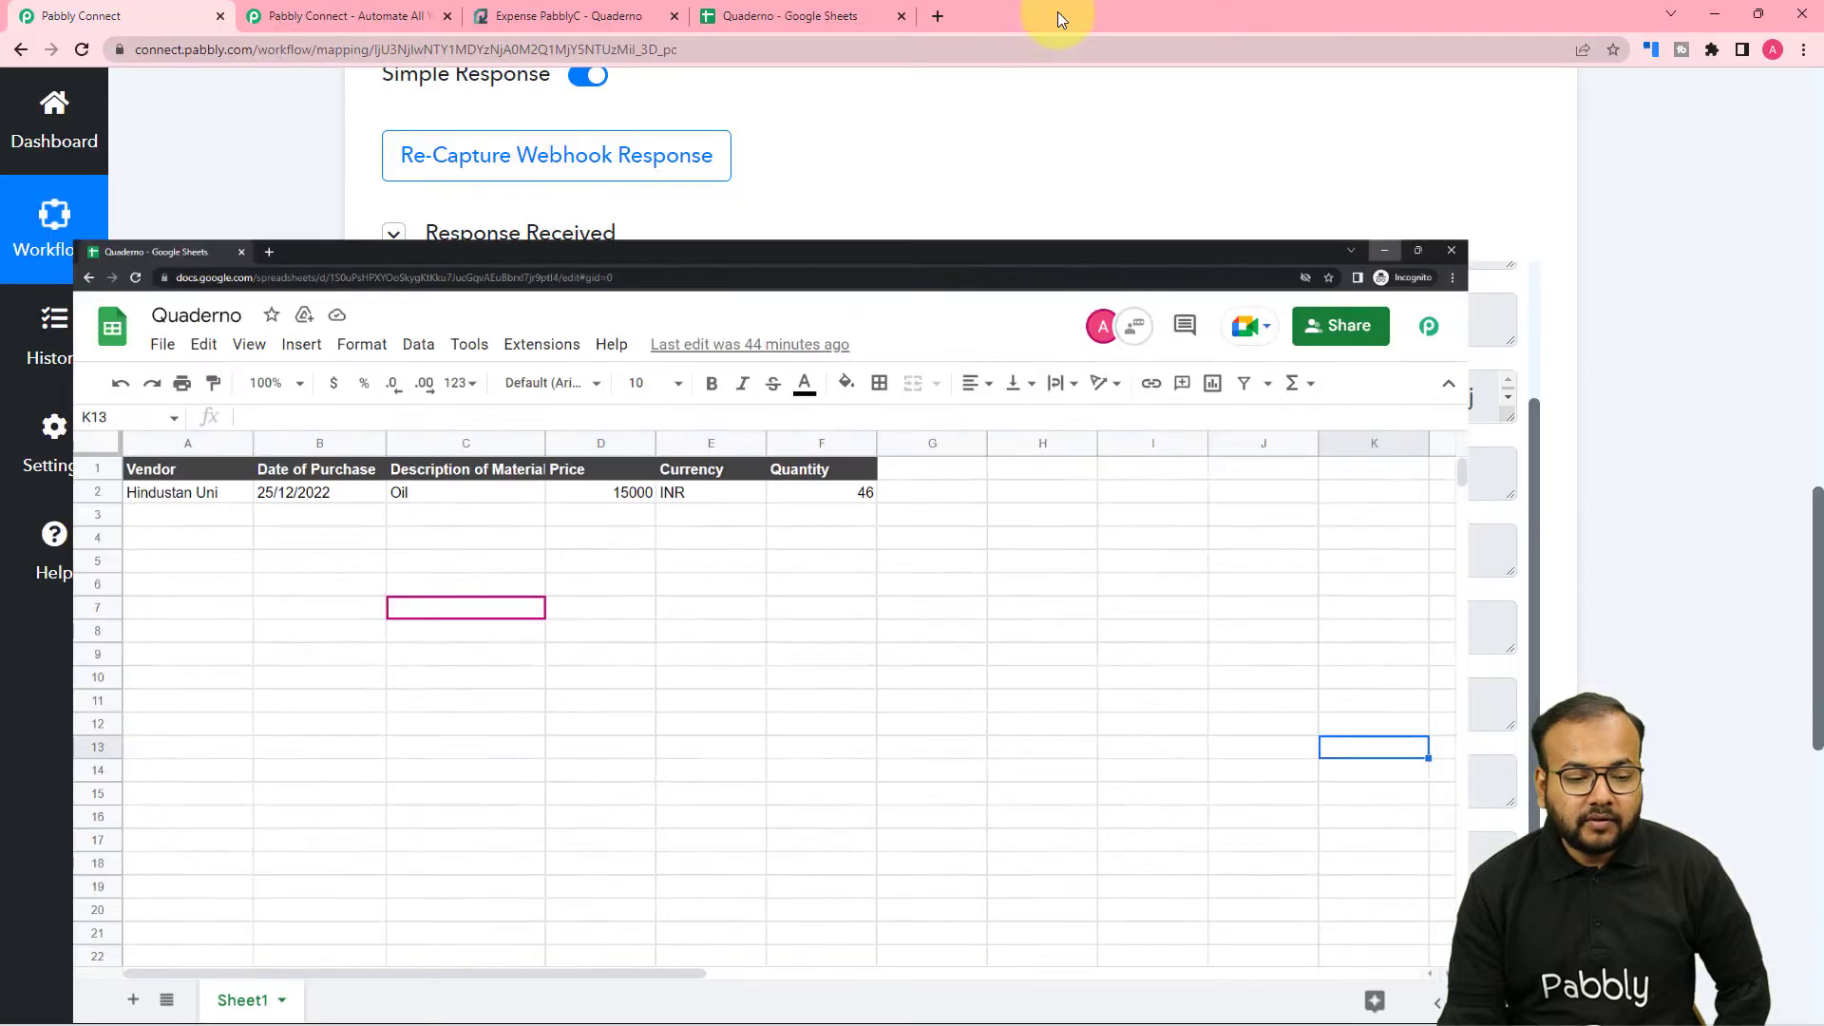
scroll(314, 498, "down", 3)
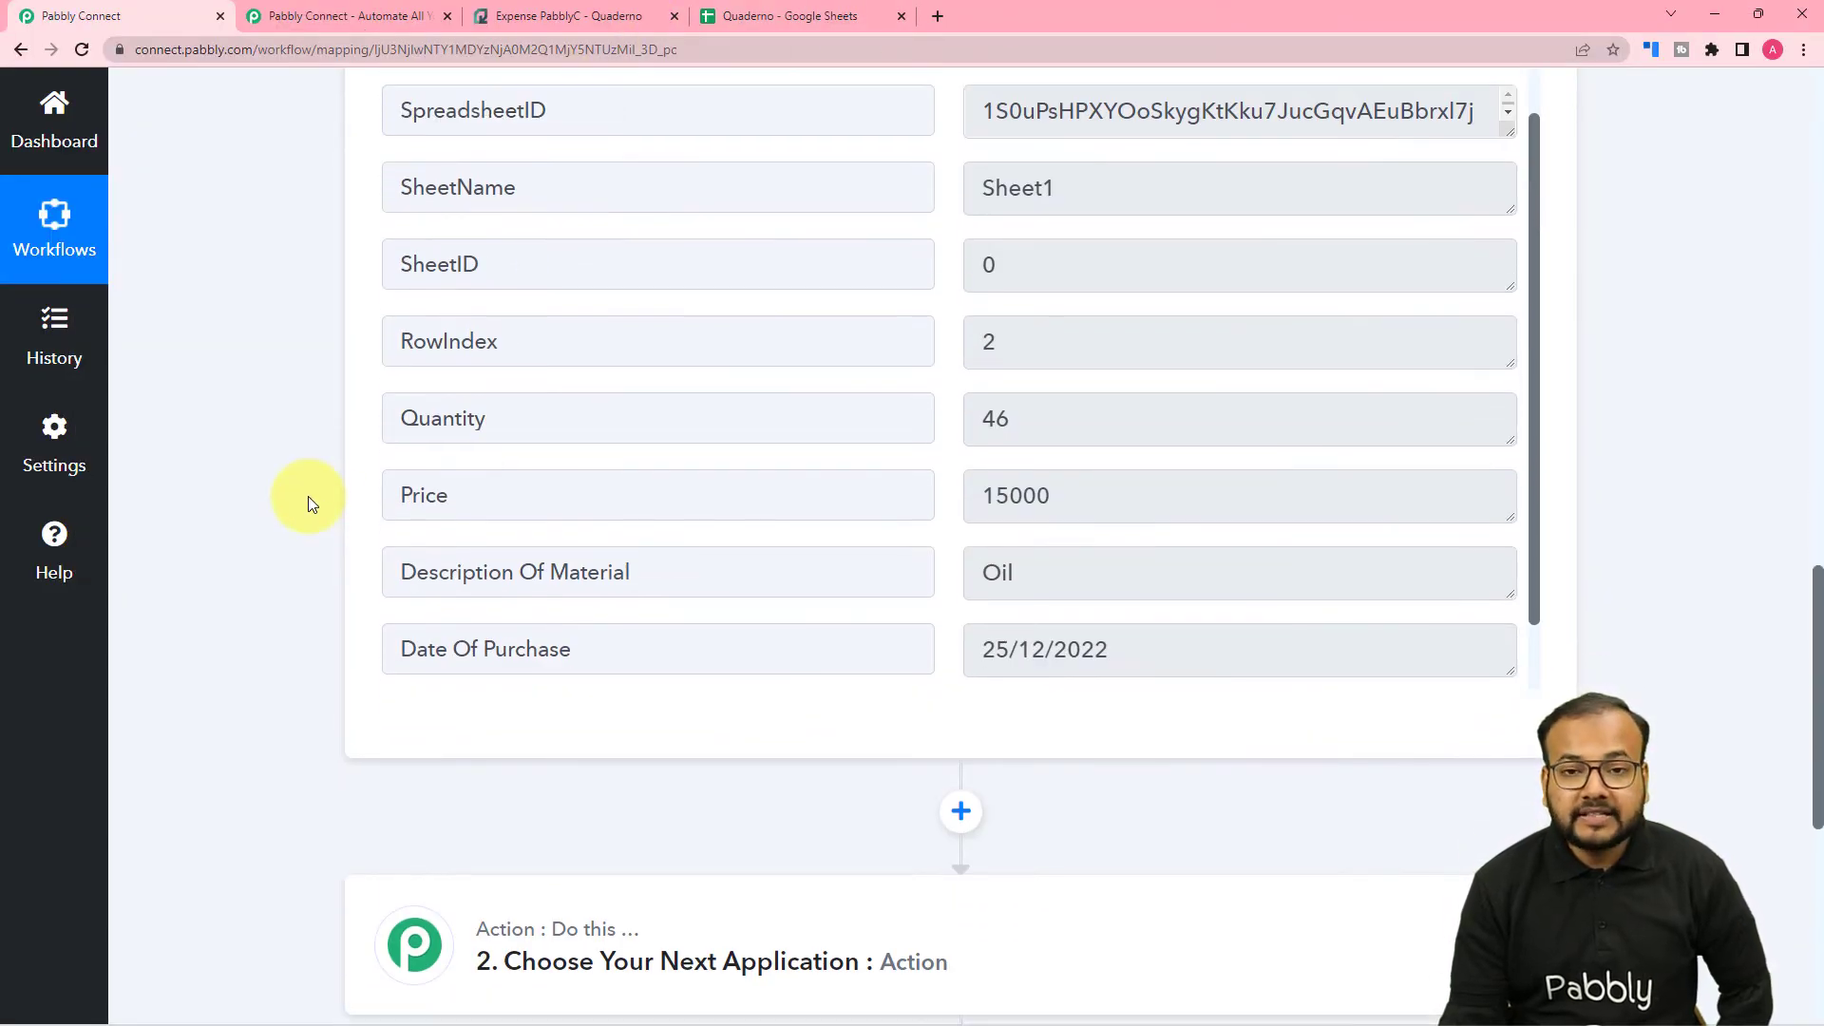
scroll(310, 502, "down", 2)
scroll(308, 502, "down", 1)
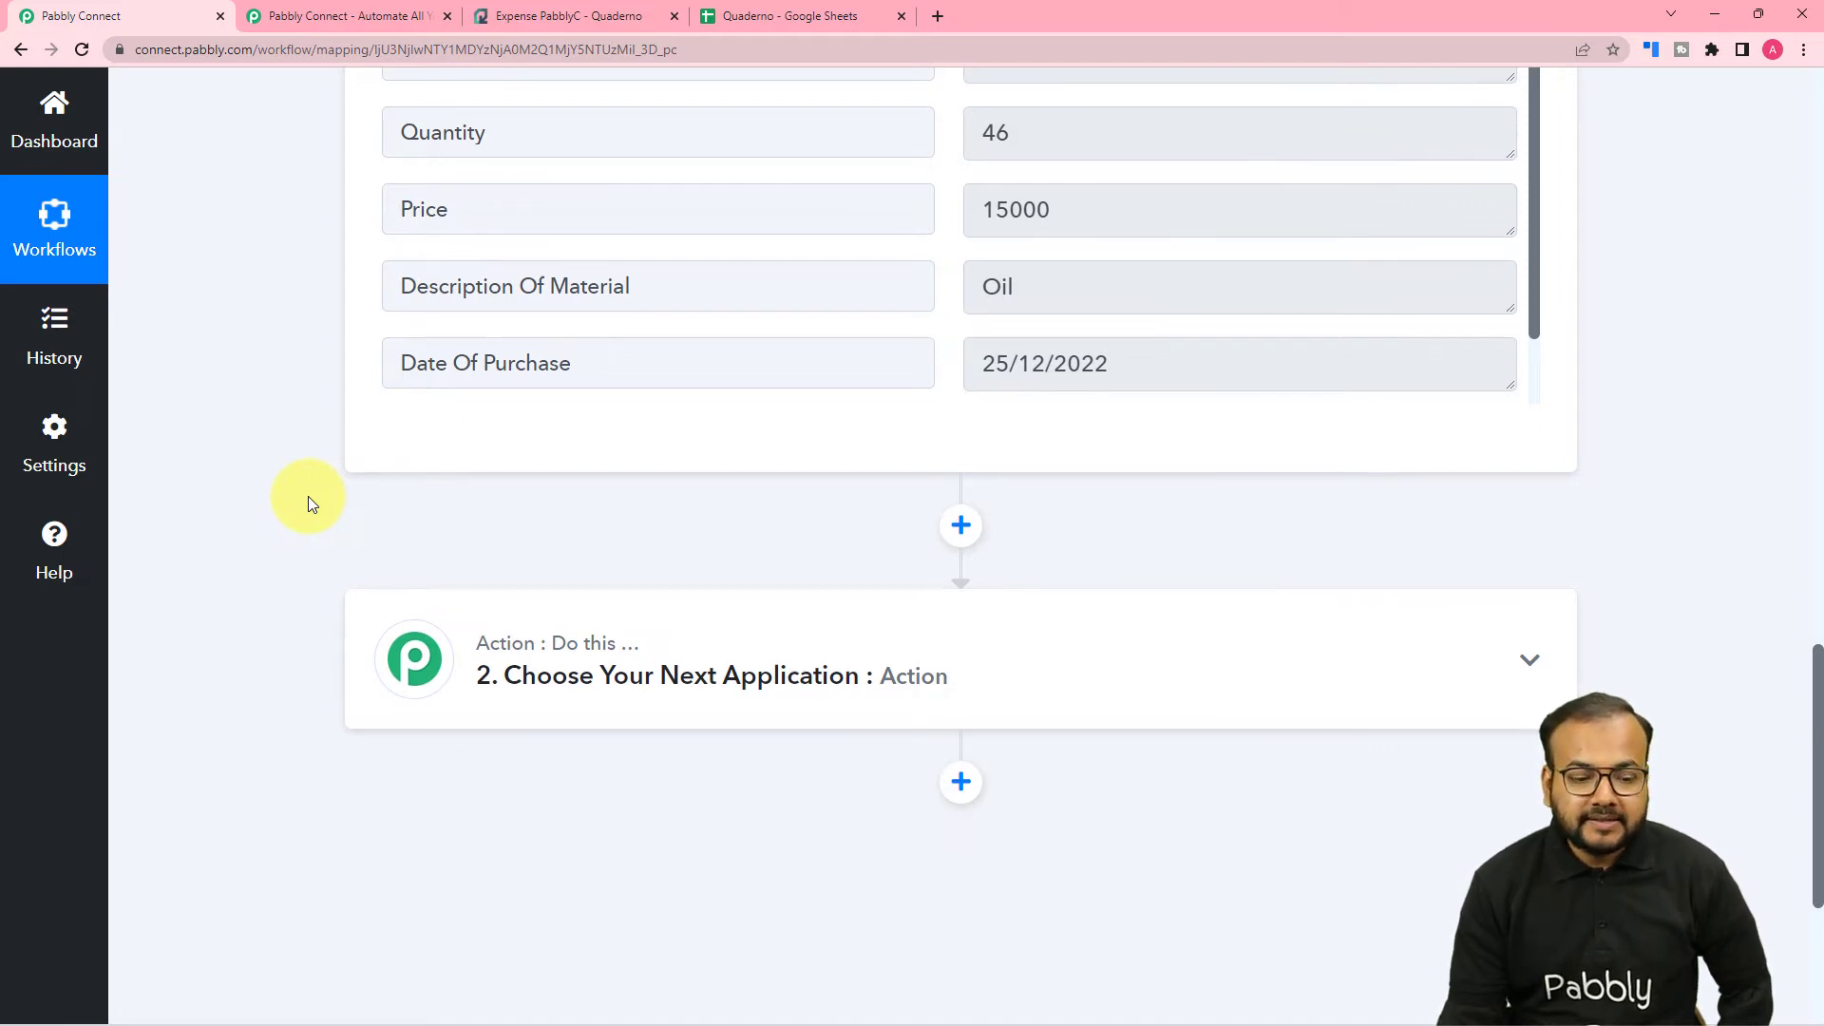
scroll(308, 496, "down", 2)
left_click(451, 516)
scroll(583, 503, "down", 2)
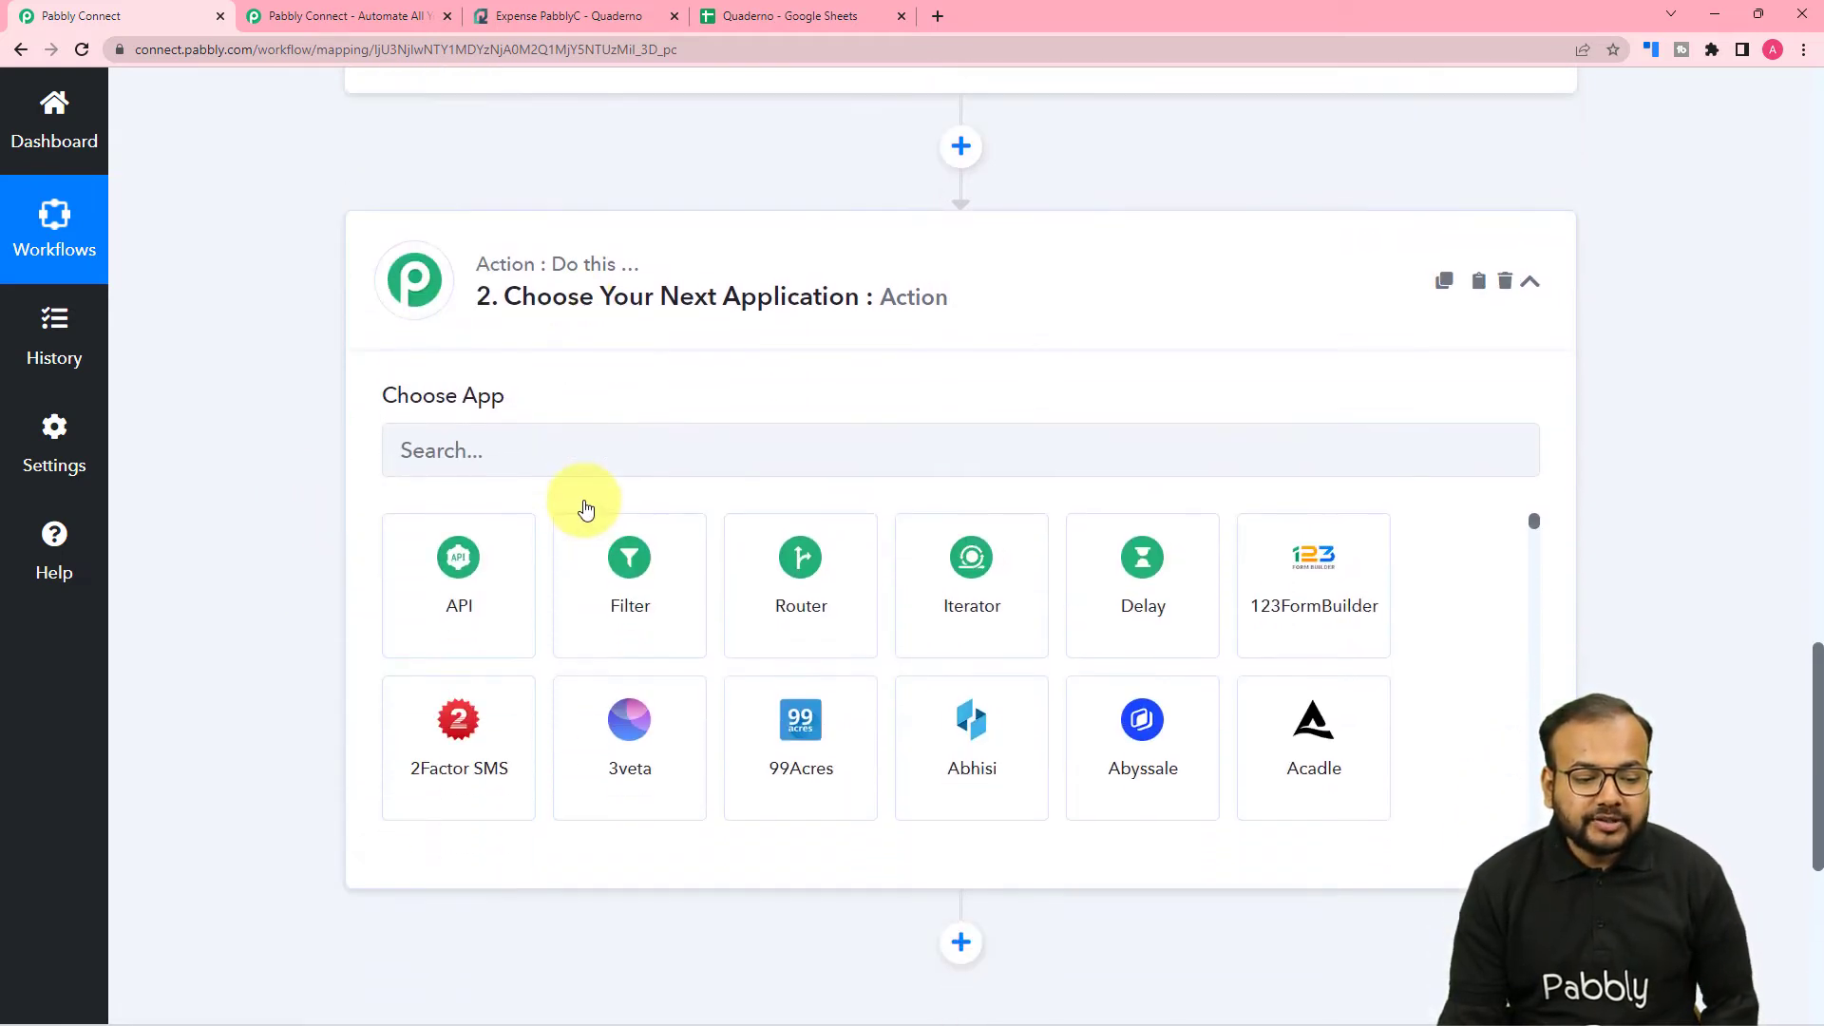
left_click(584, 470)
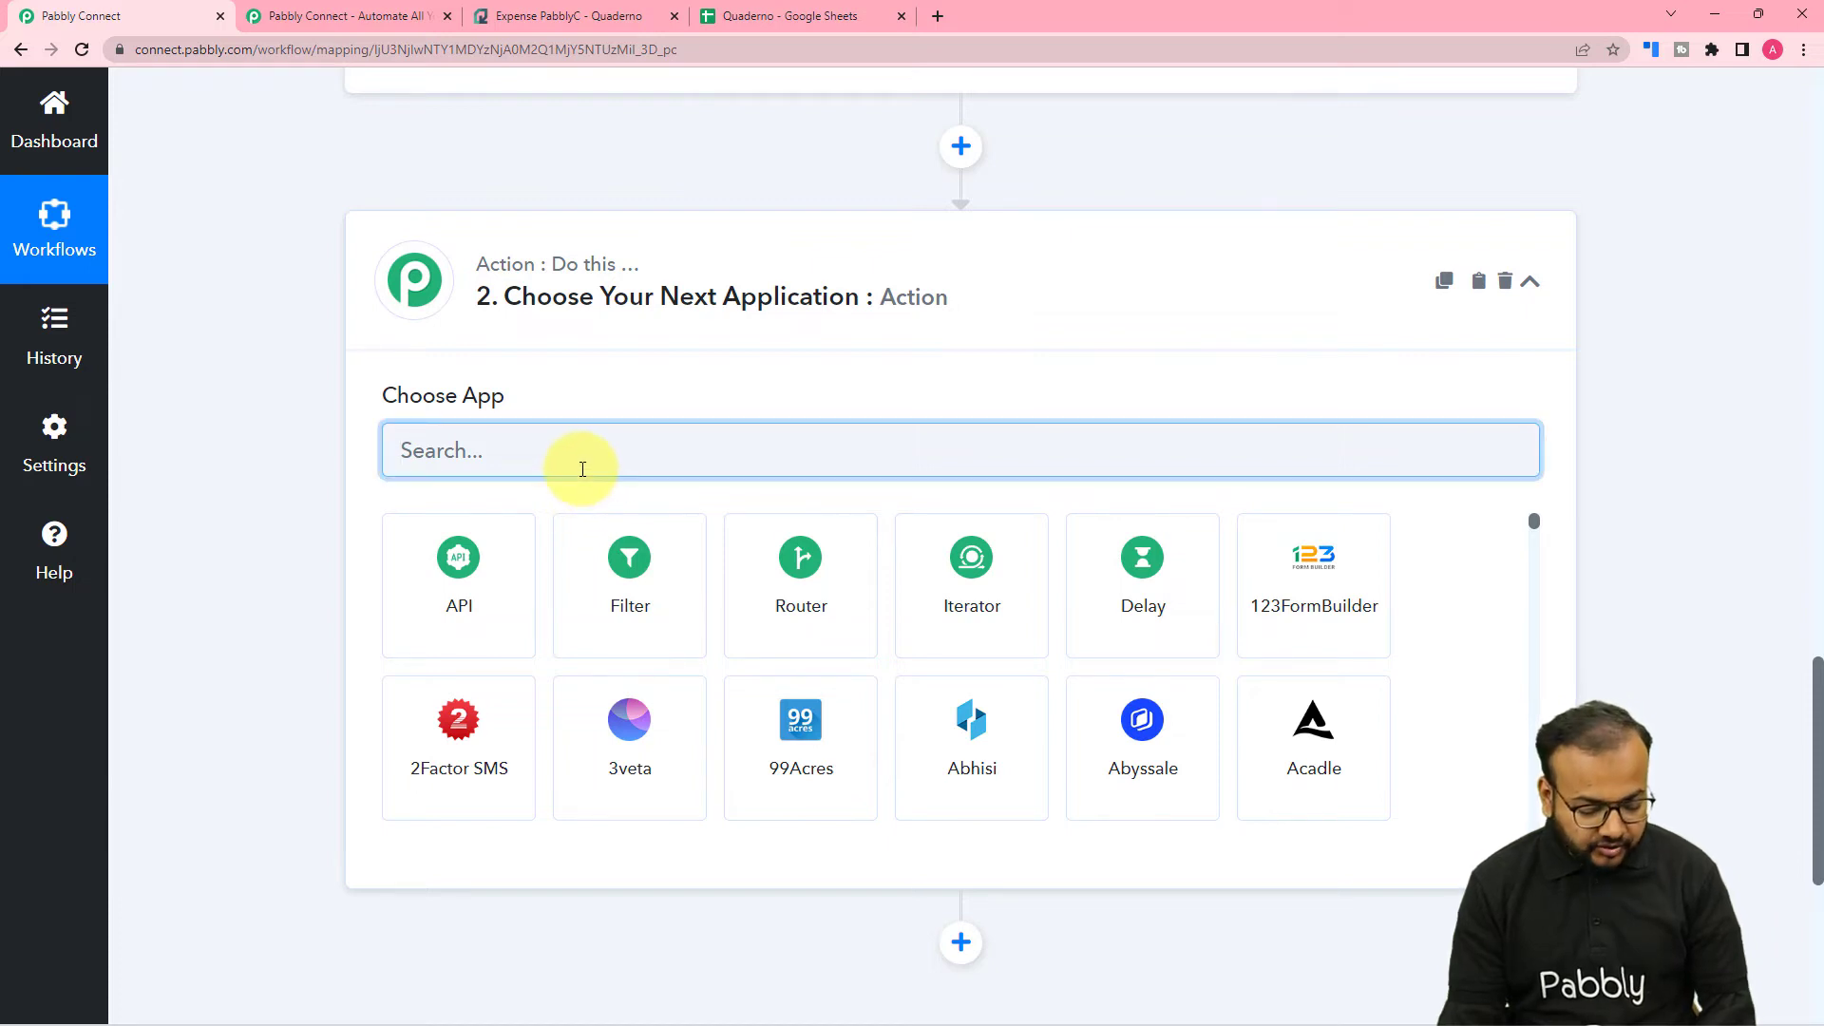
type("qud")
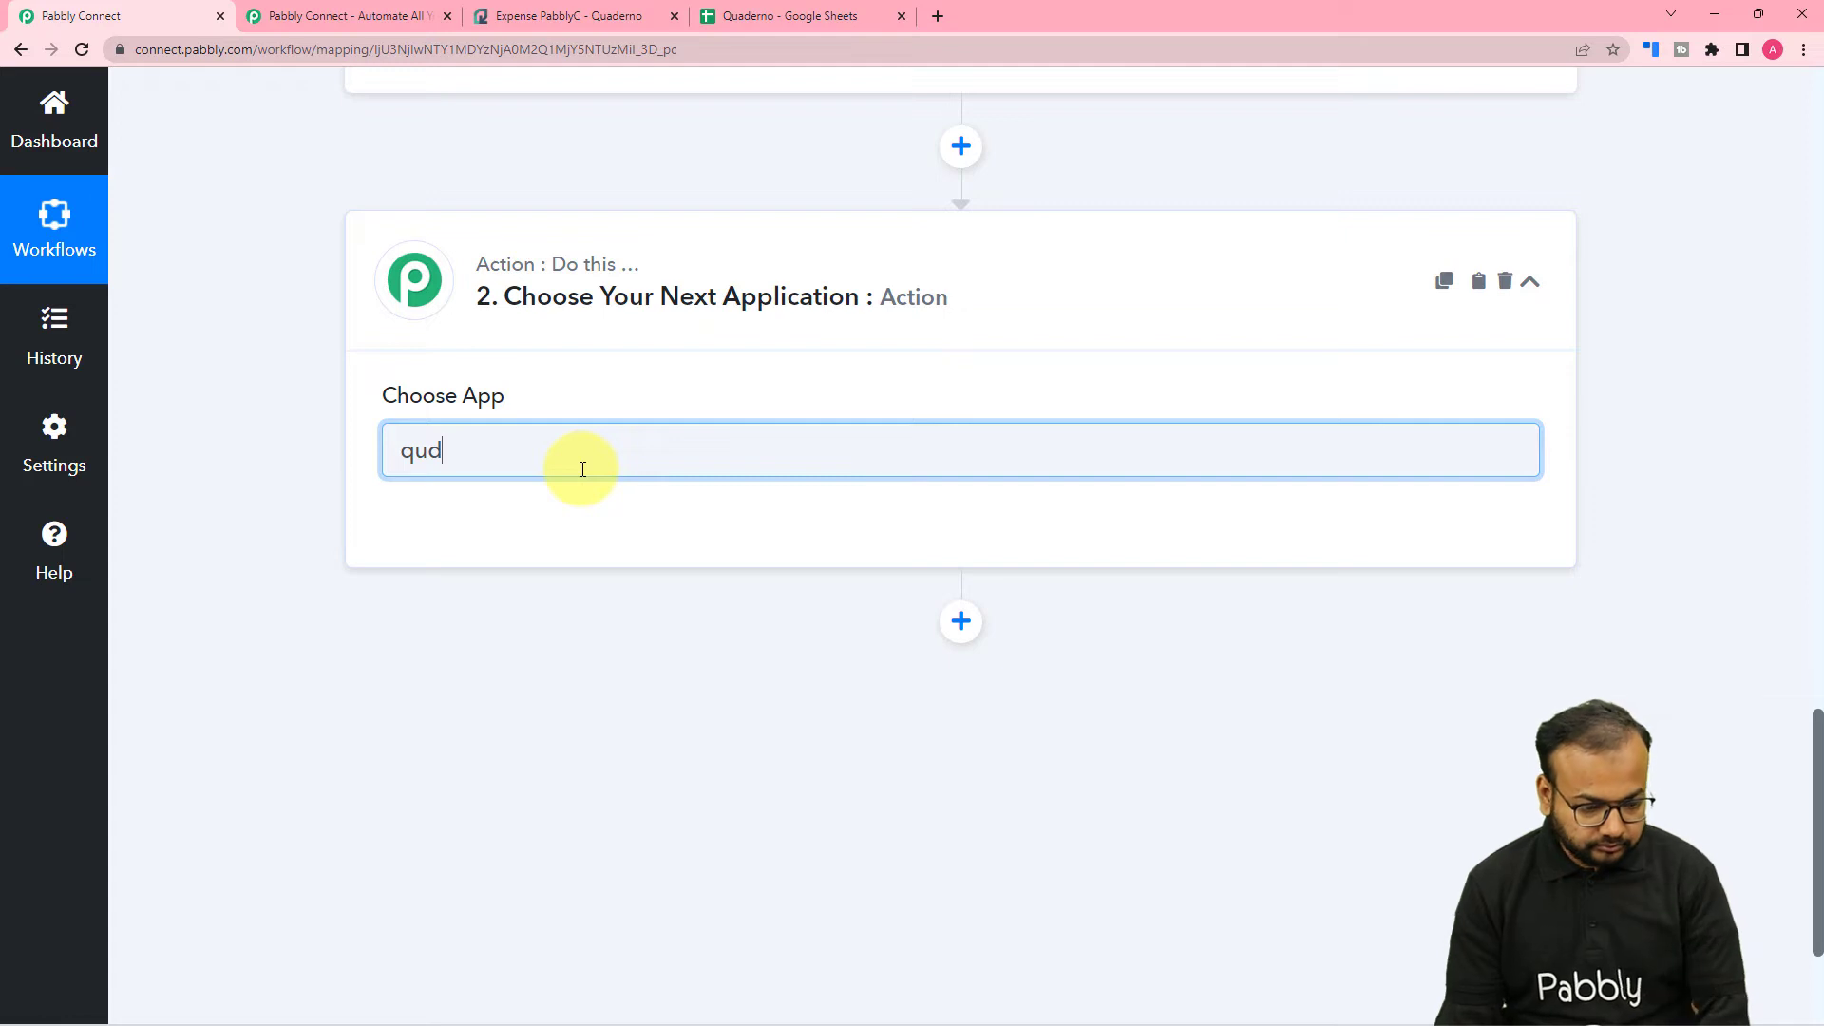
type("era")
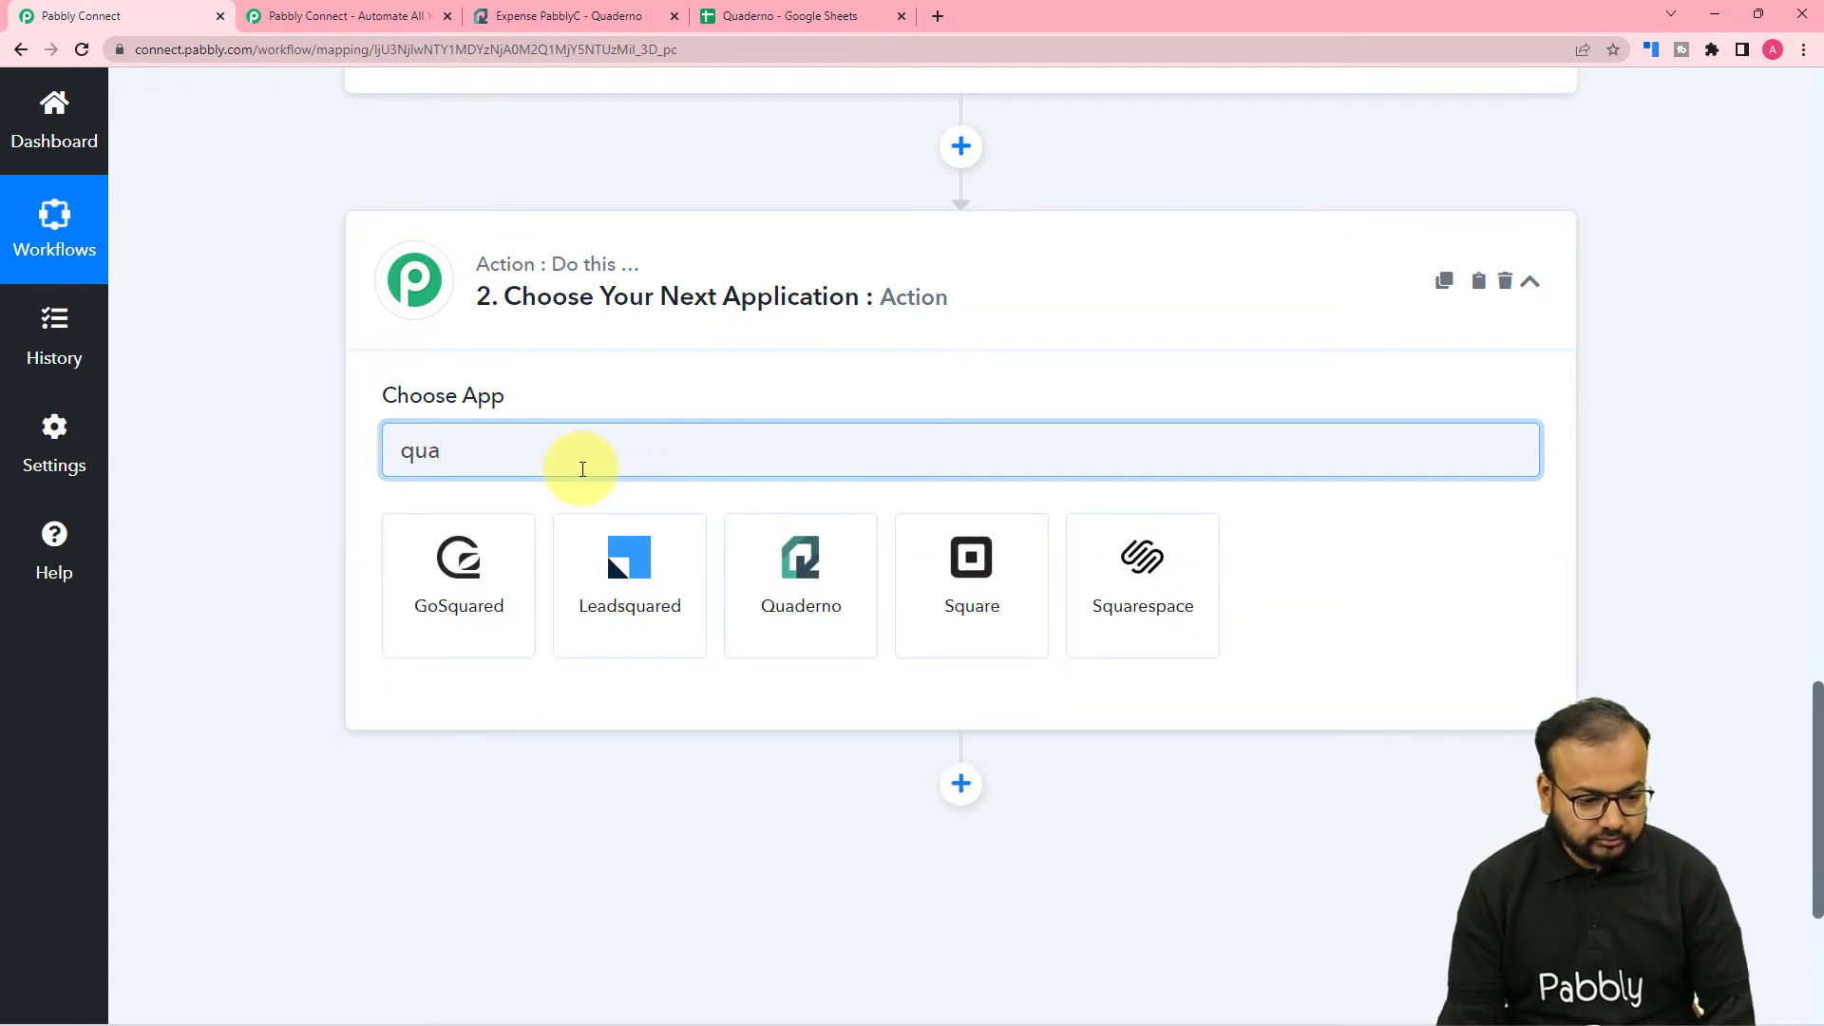
left_click(774, 593)
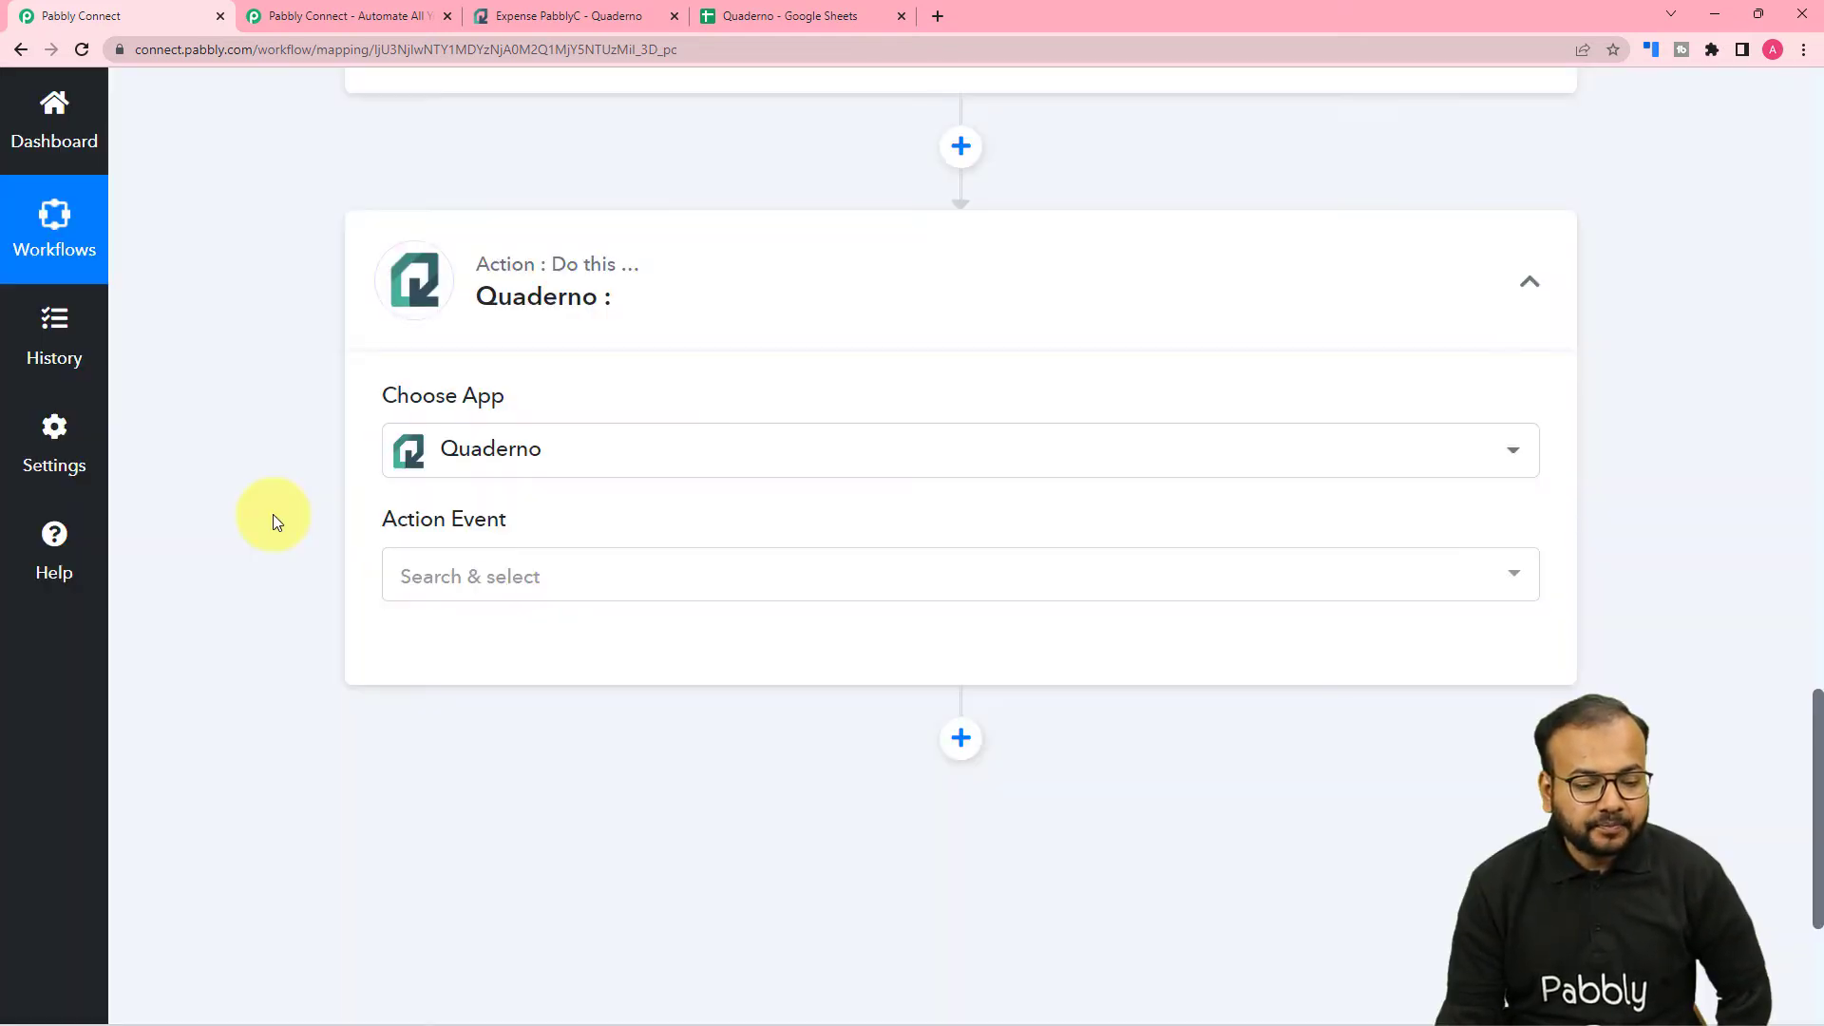
- Set the Quaderno step's action event to Create Expense
left_click(461, 397)
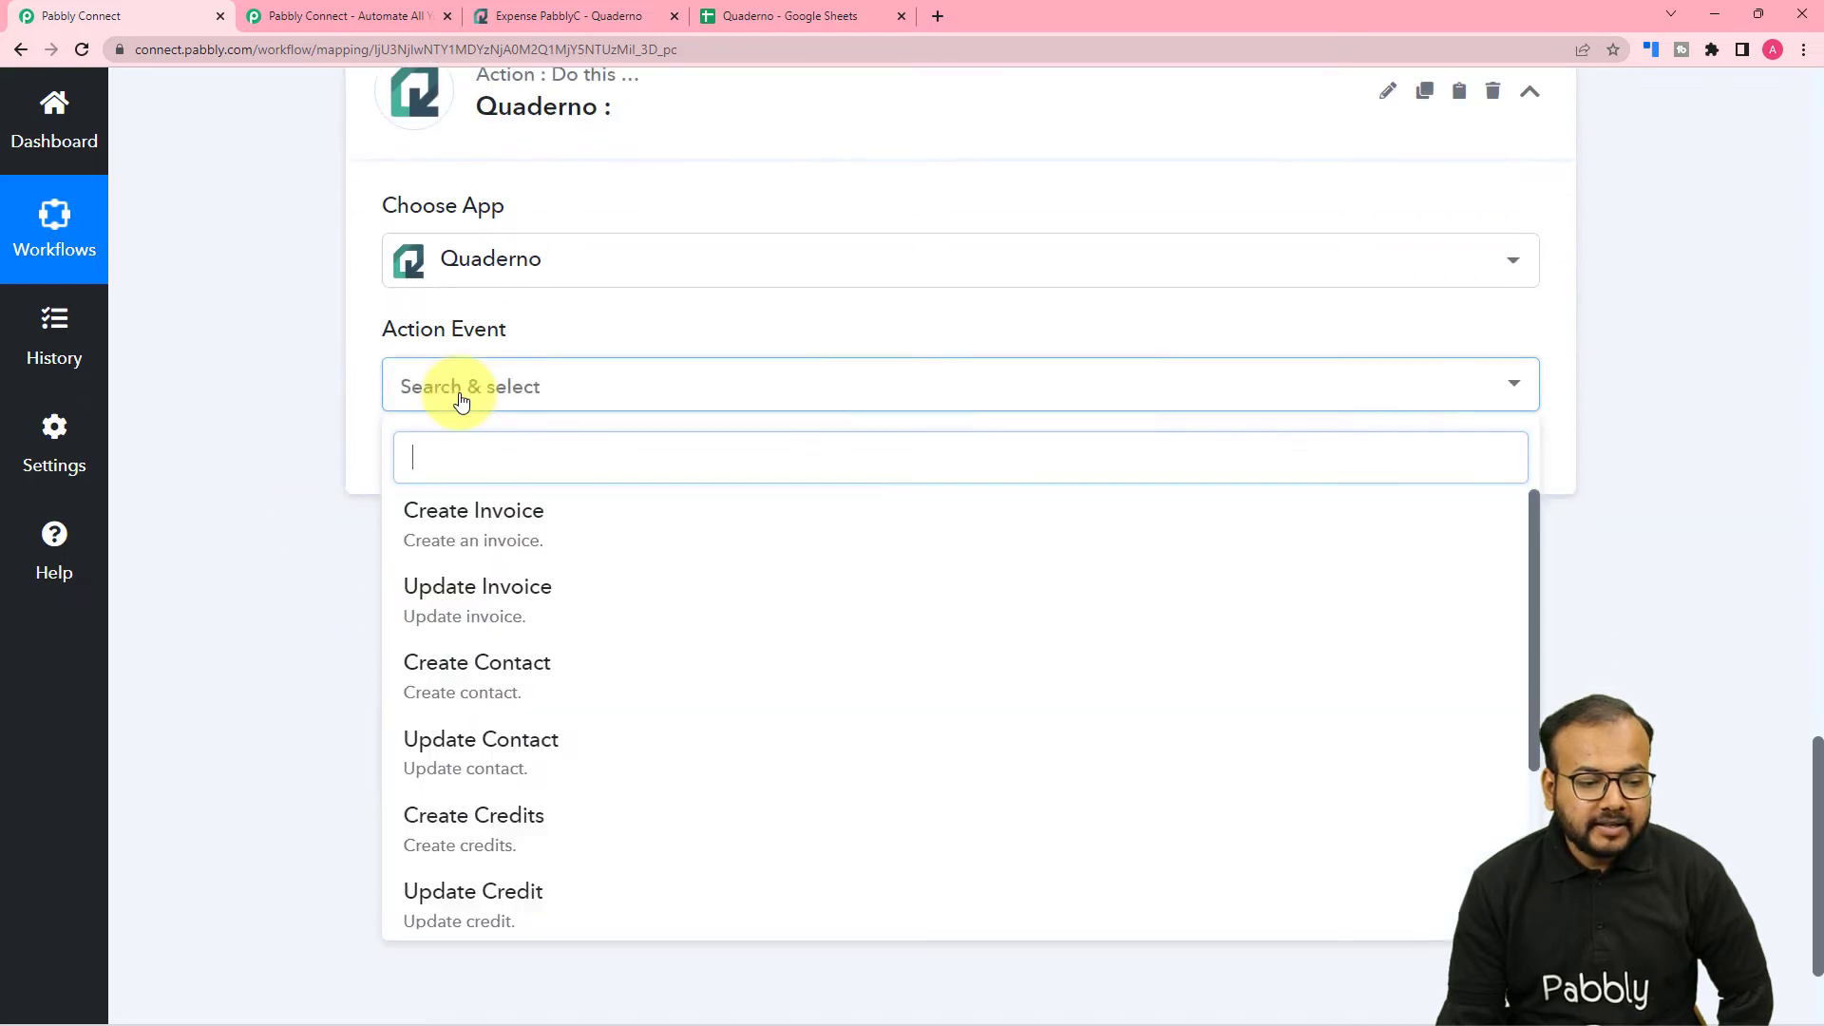
scroll(456, 611, "down", 3)
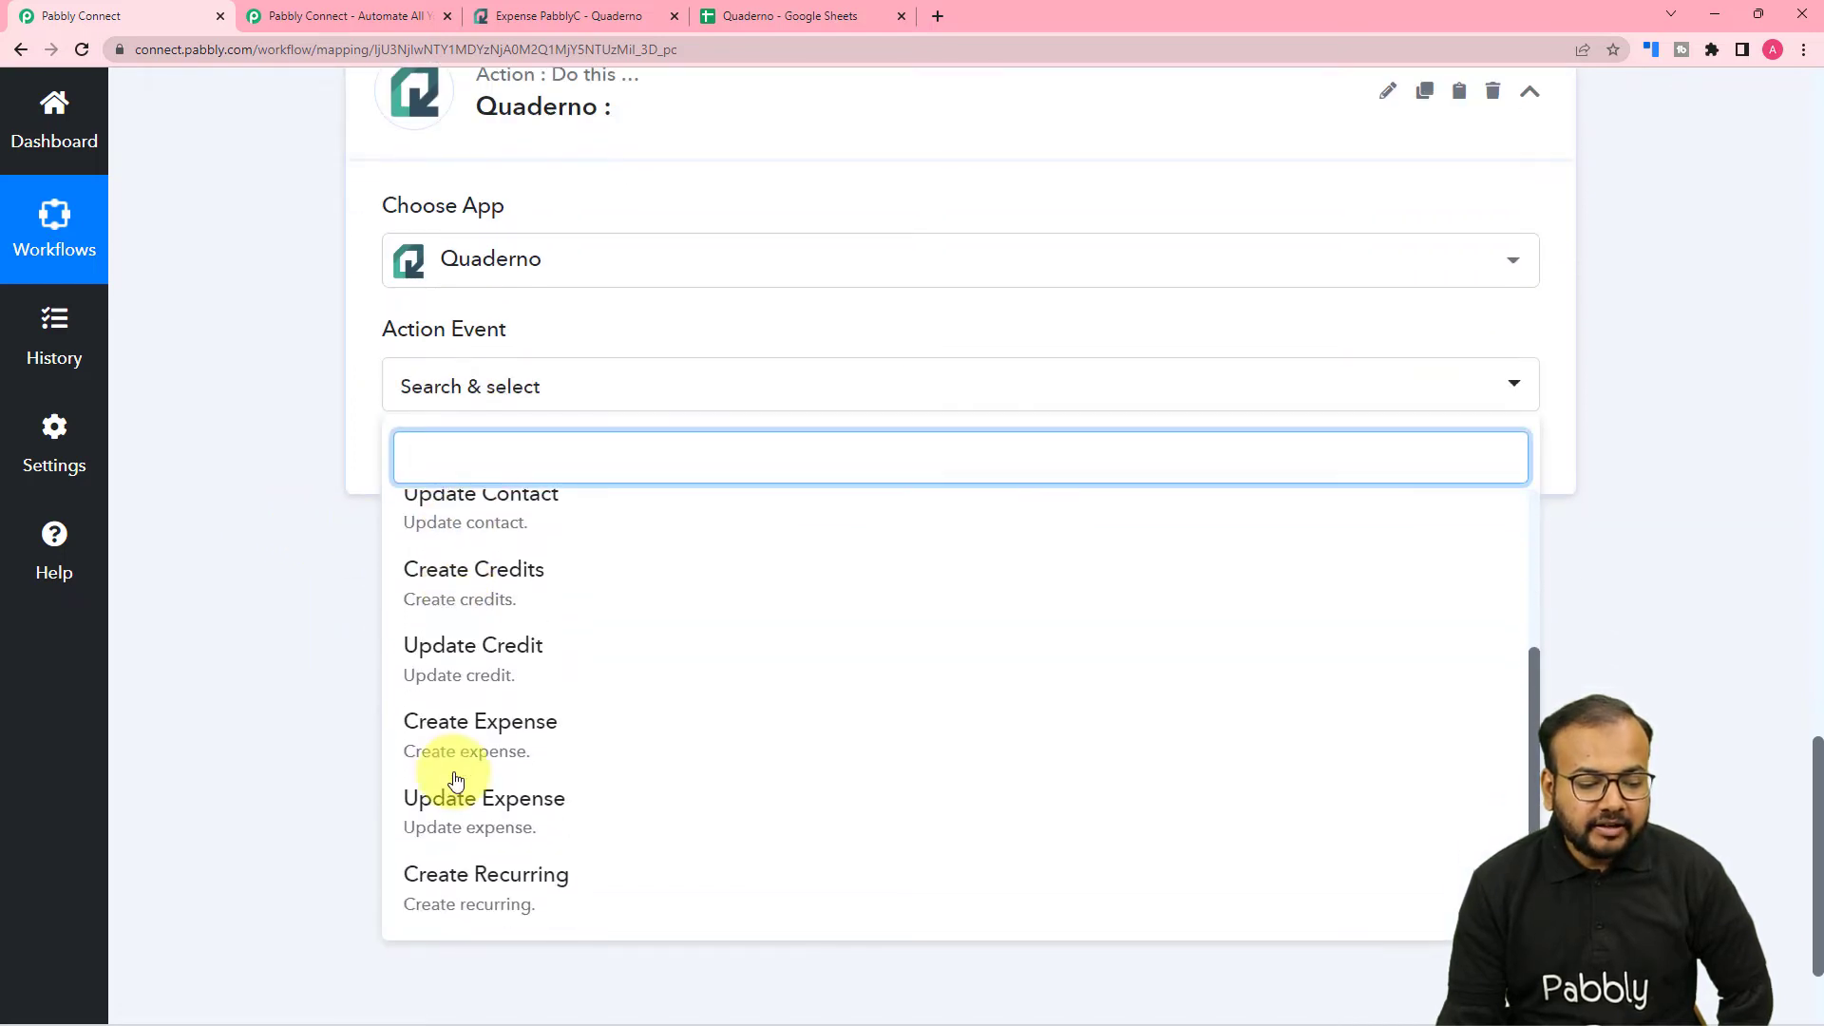
left_click(512, 736)
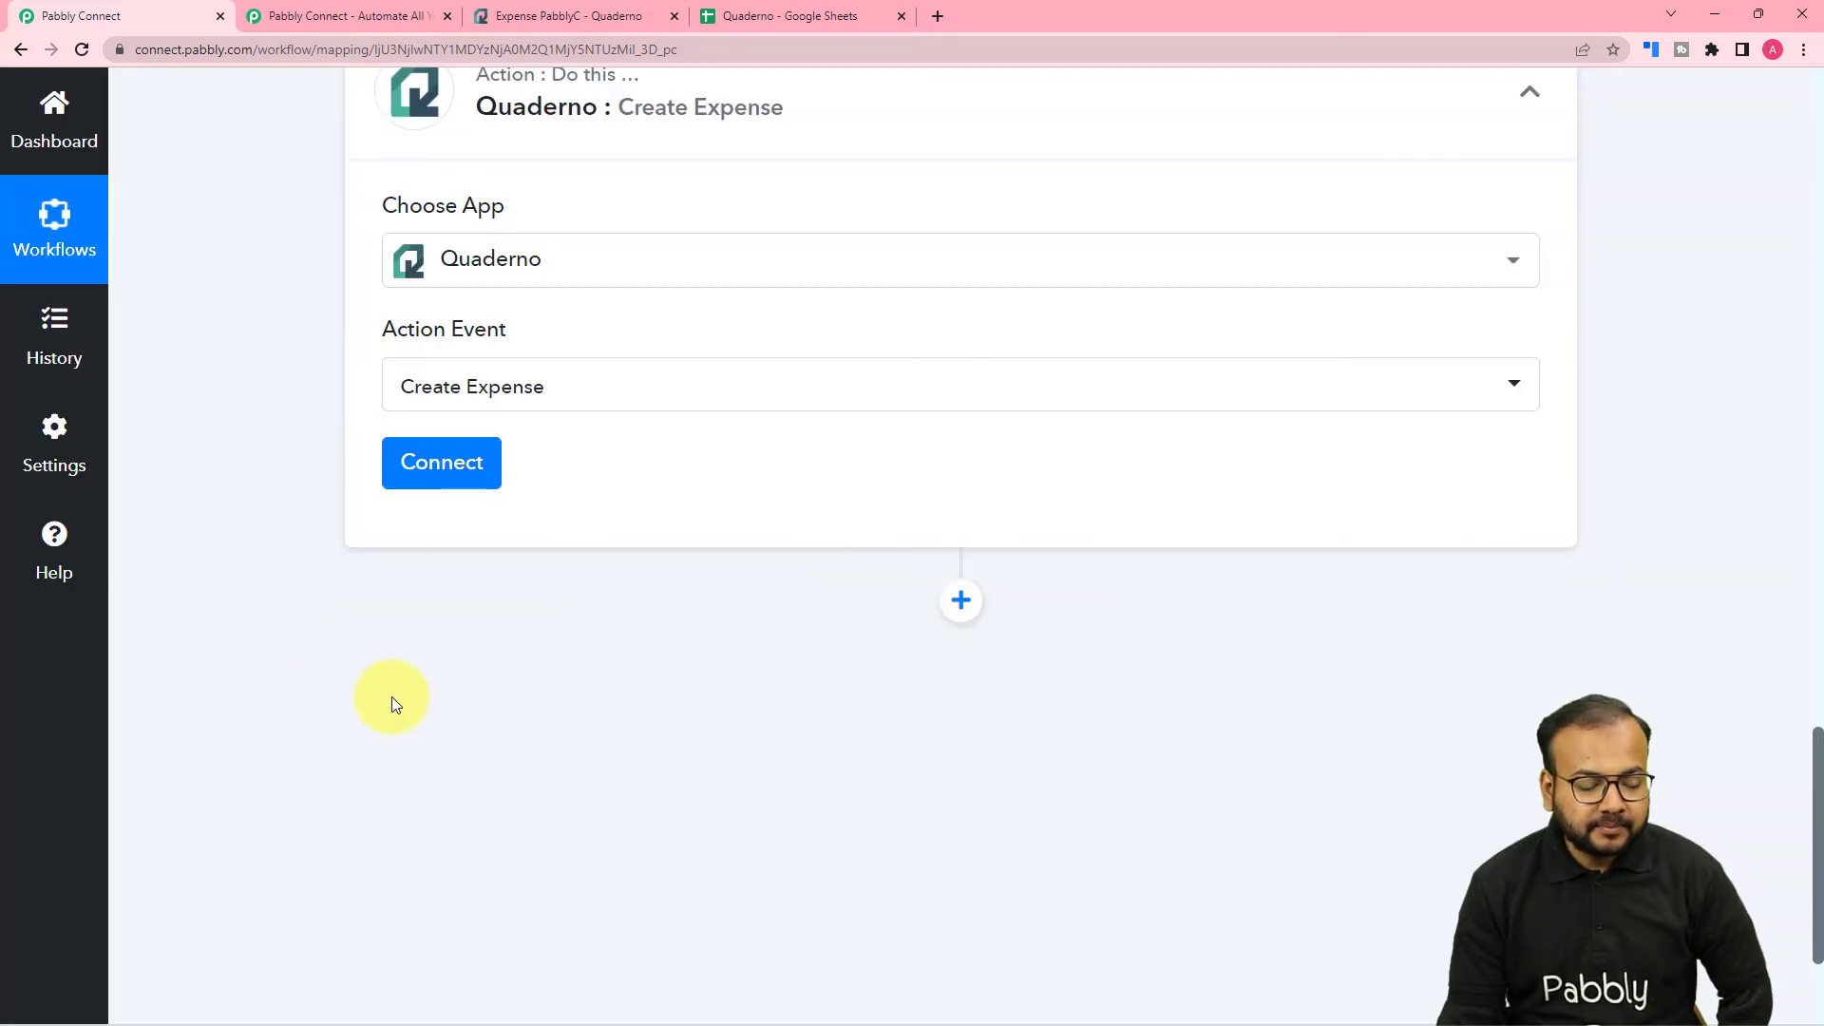
- Start connecting the Quaderno account with a new connection and review which credentials it requires
left_click(406, 475)
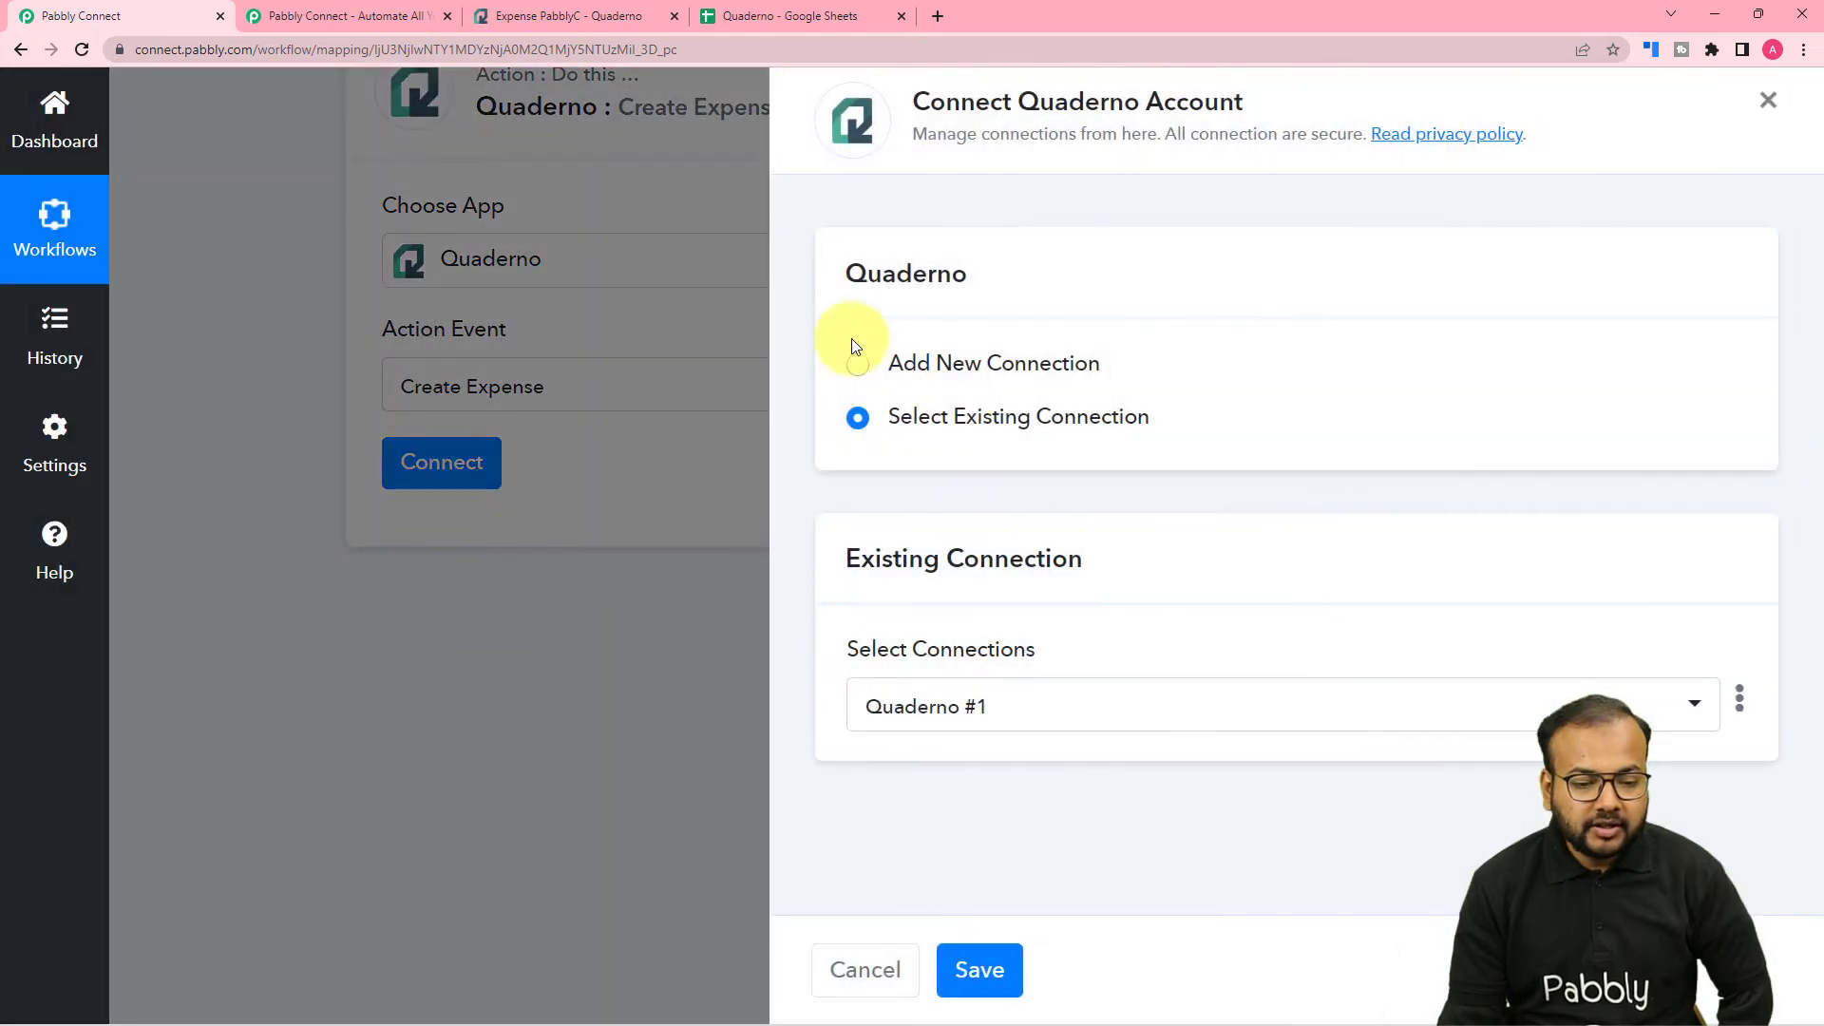
left_click(854, 370)
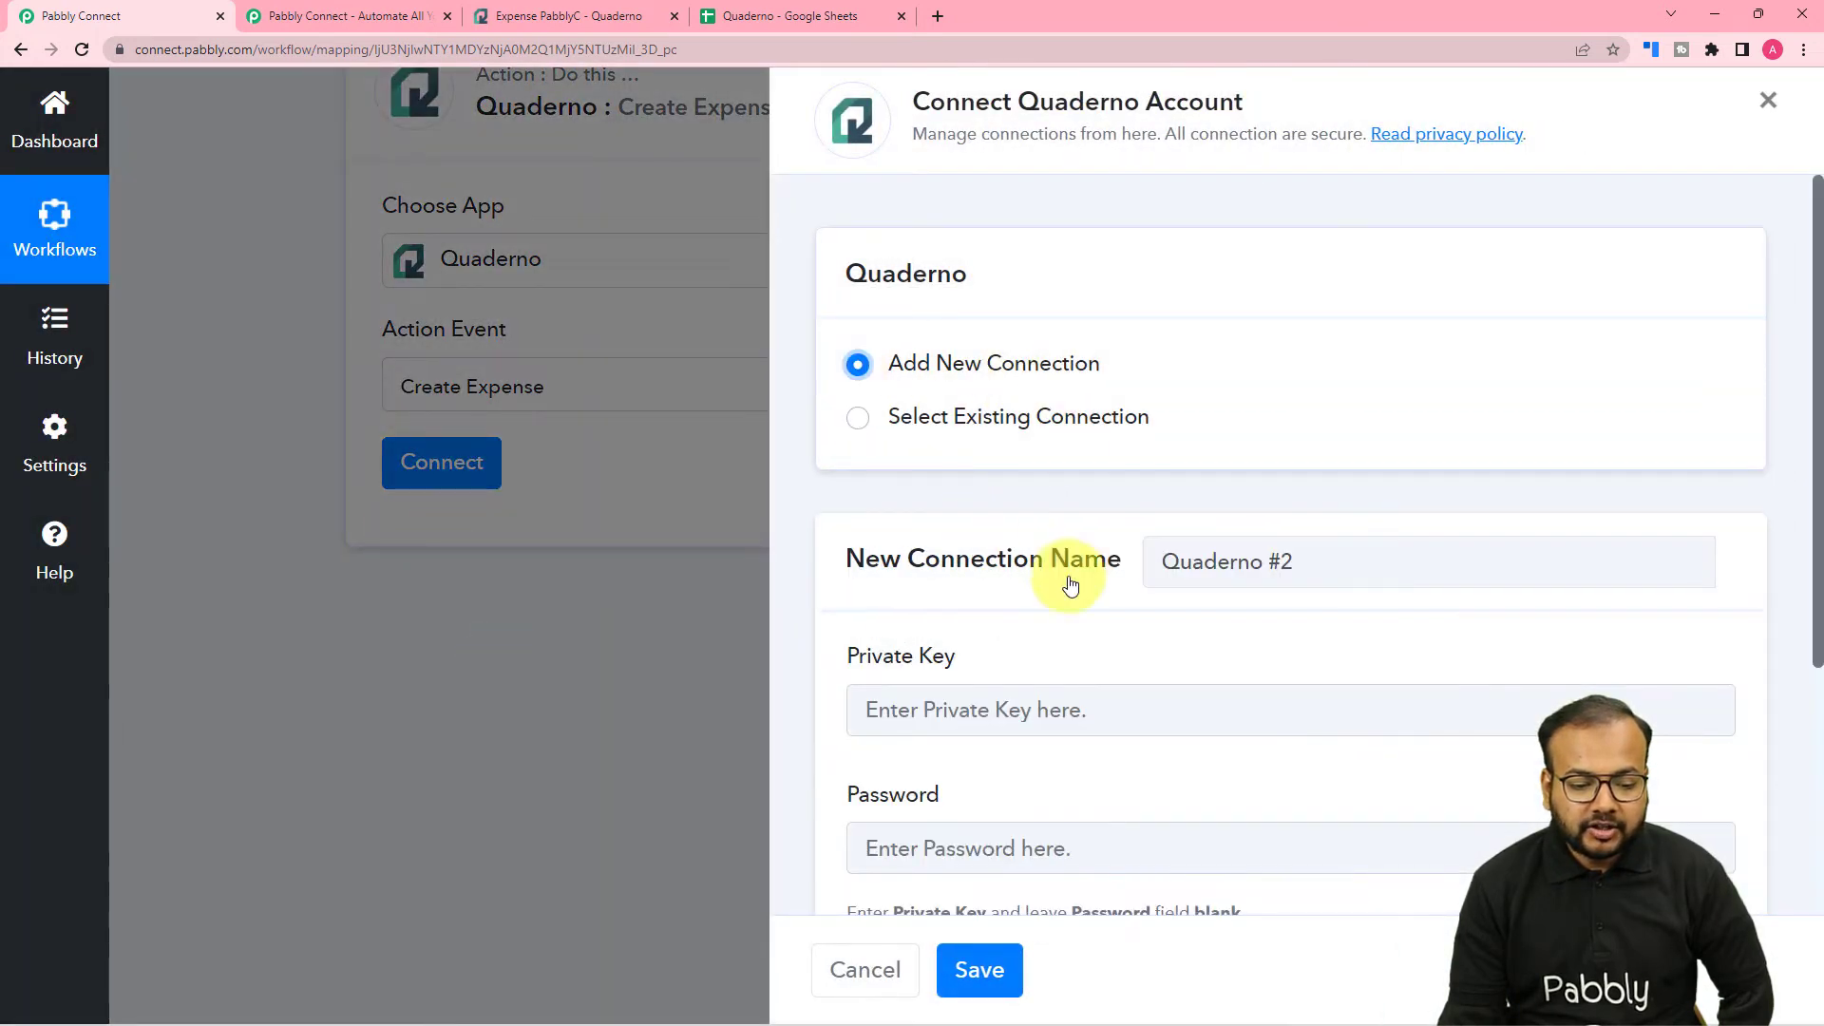
scroll(1067, 583, "down", 3)
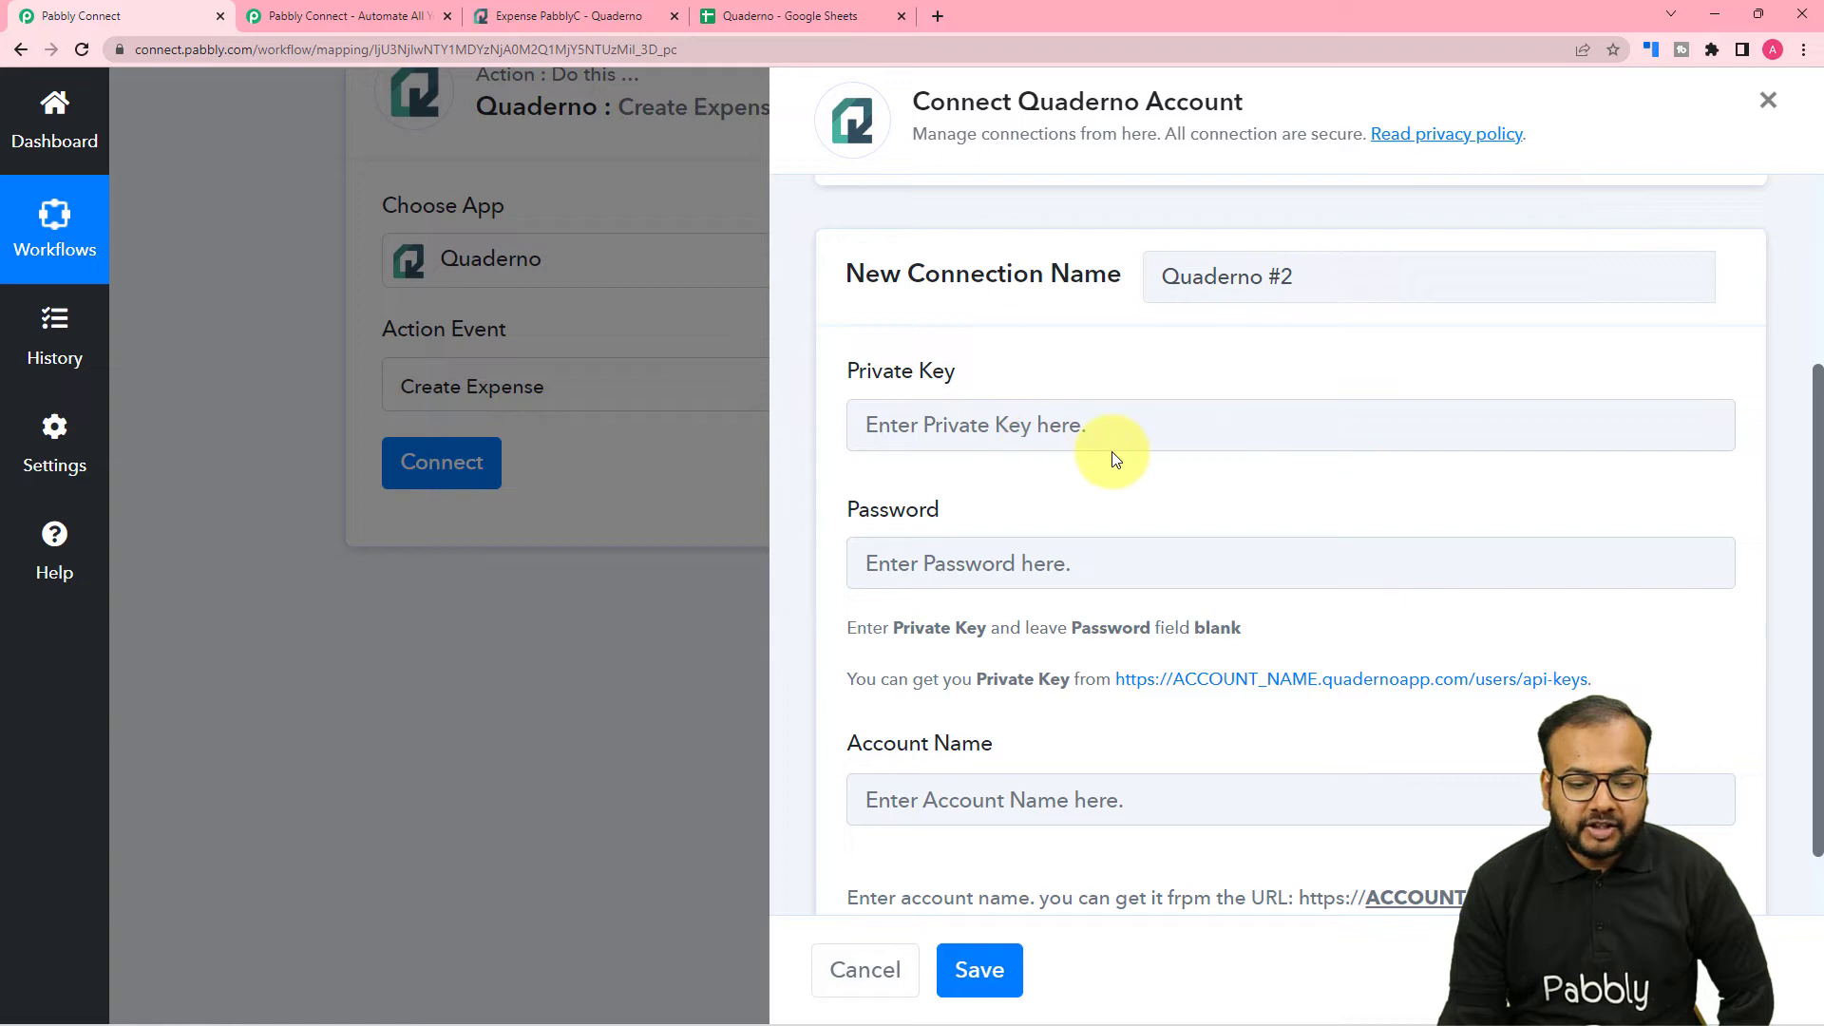
scroll(1112, 455, "down", 1)
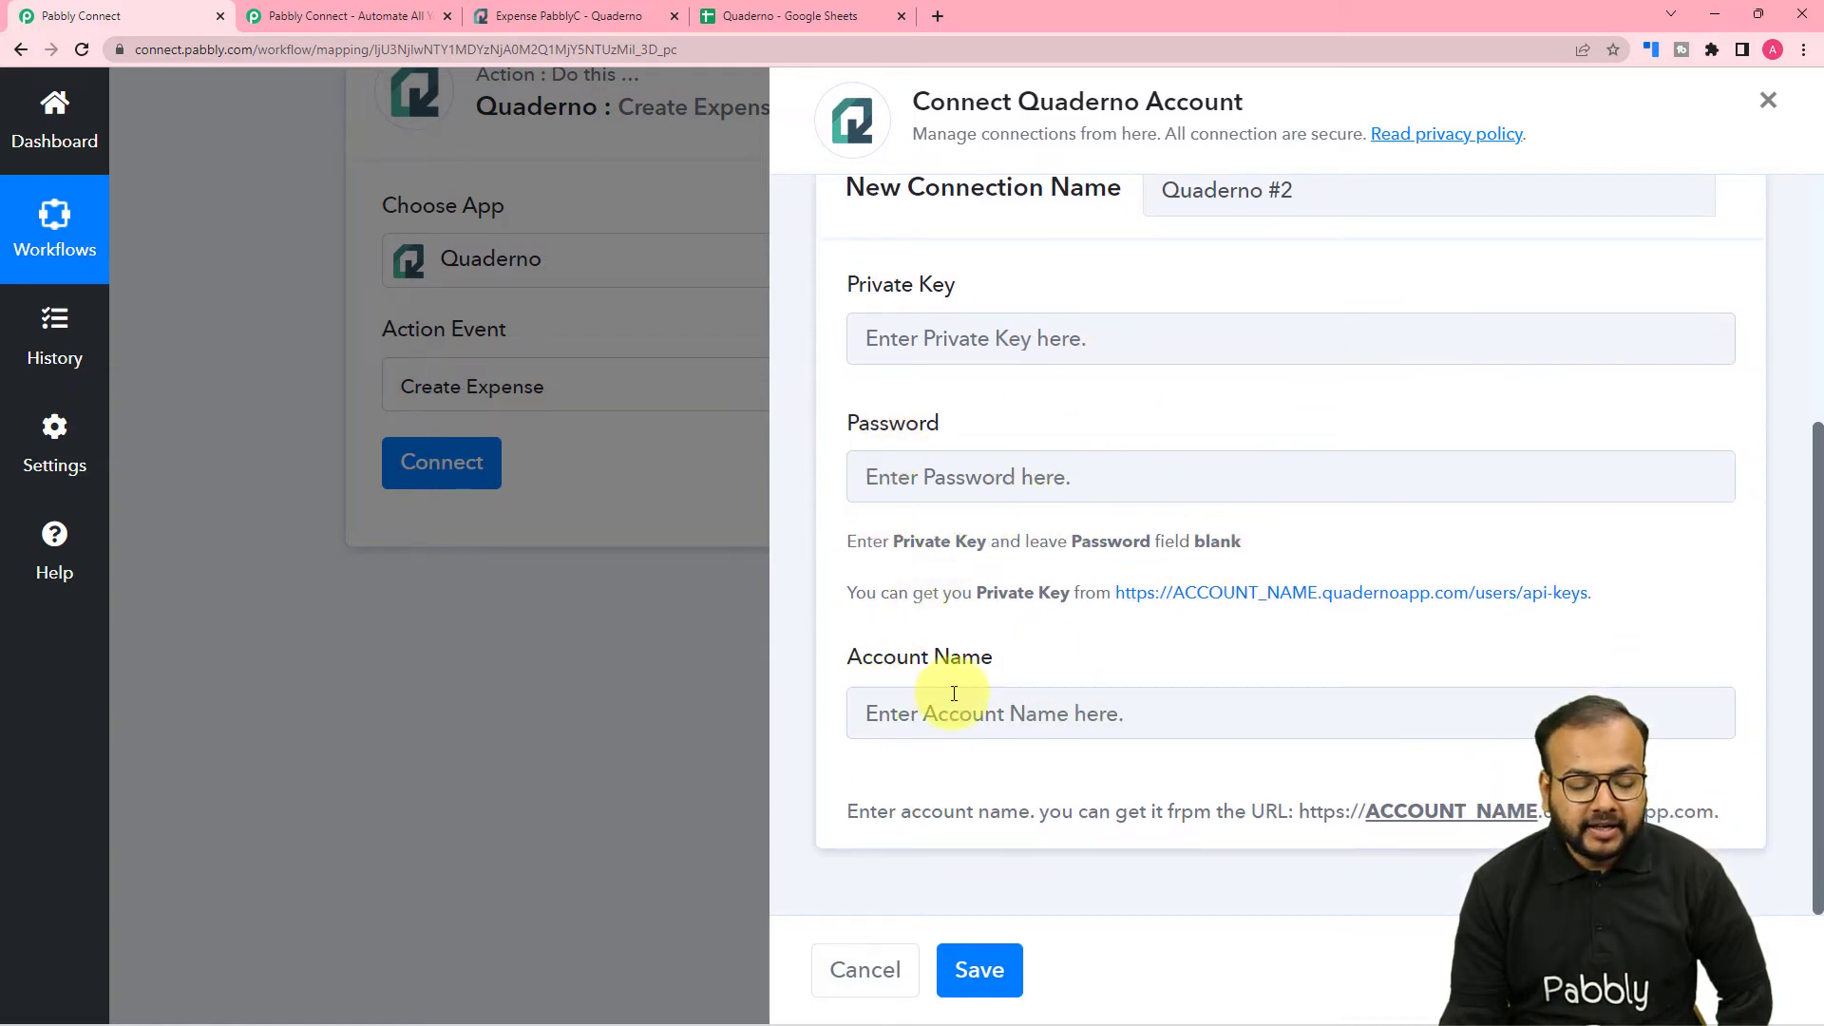
scroll(983, 714, "up", 1)
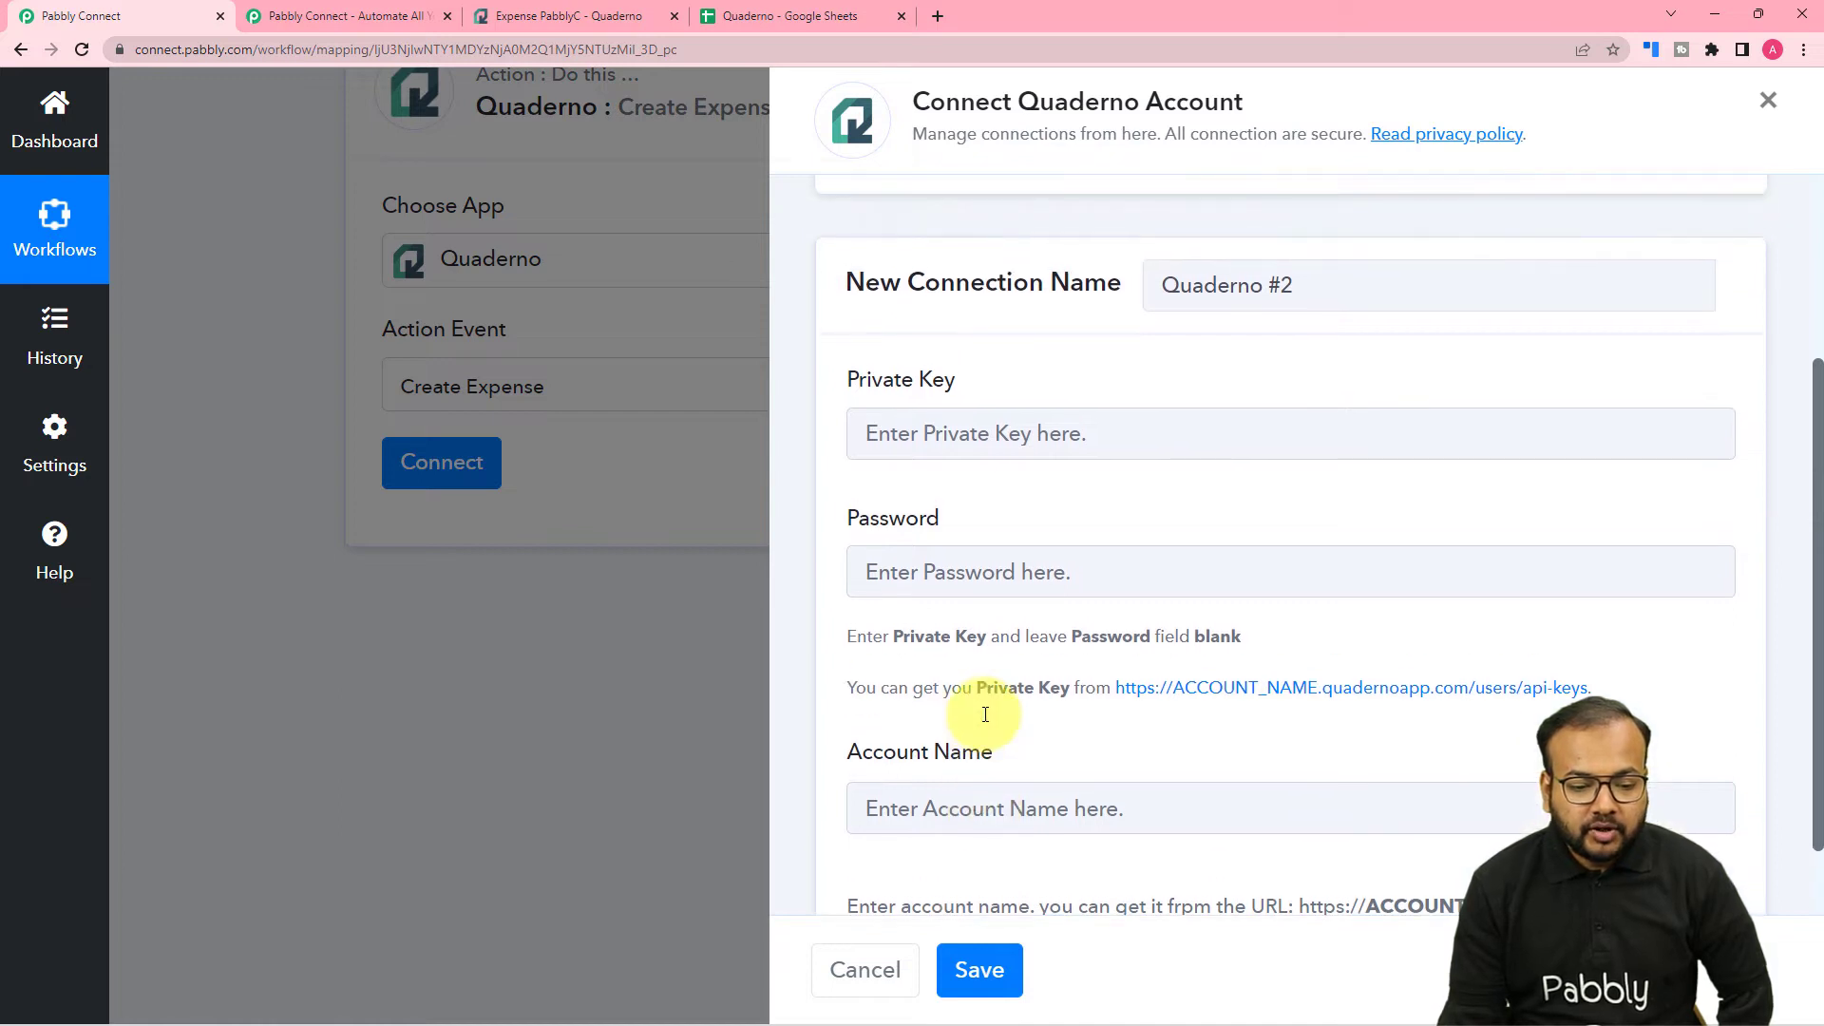
scroll(978, 712, "down", 1)
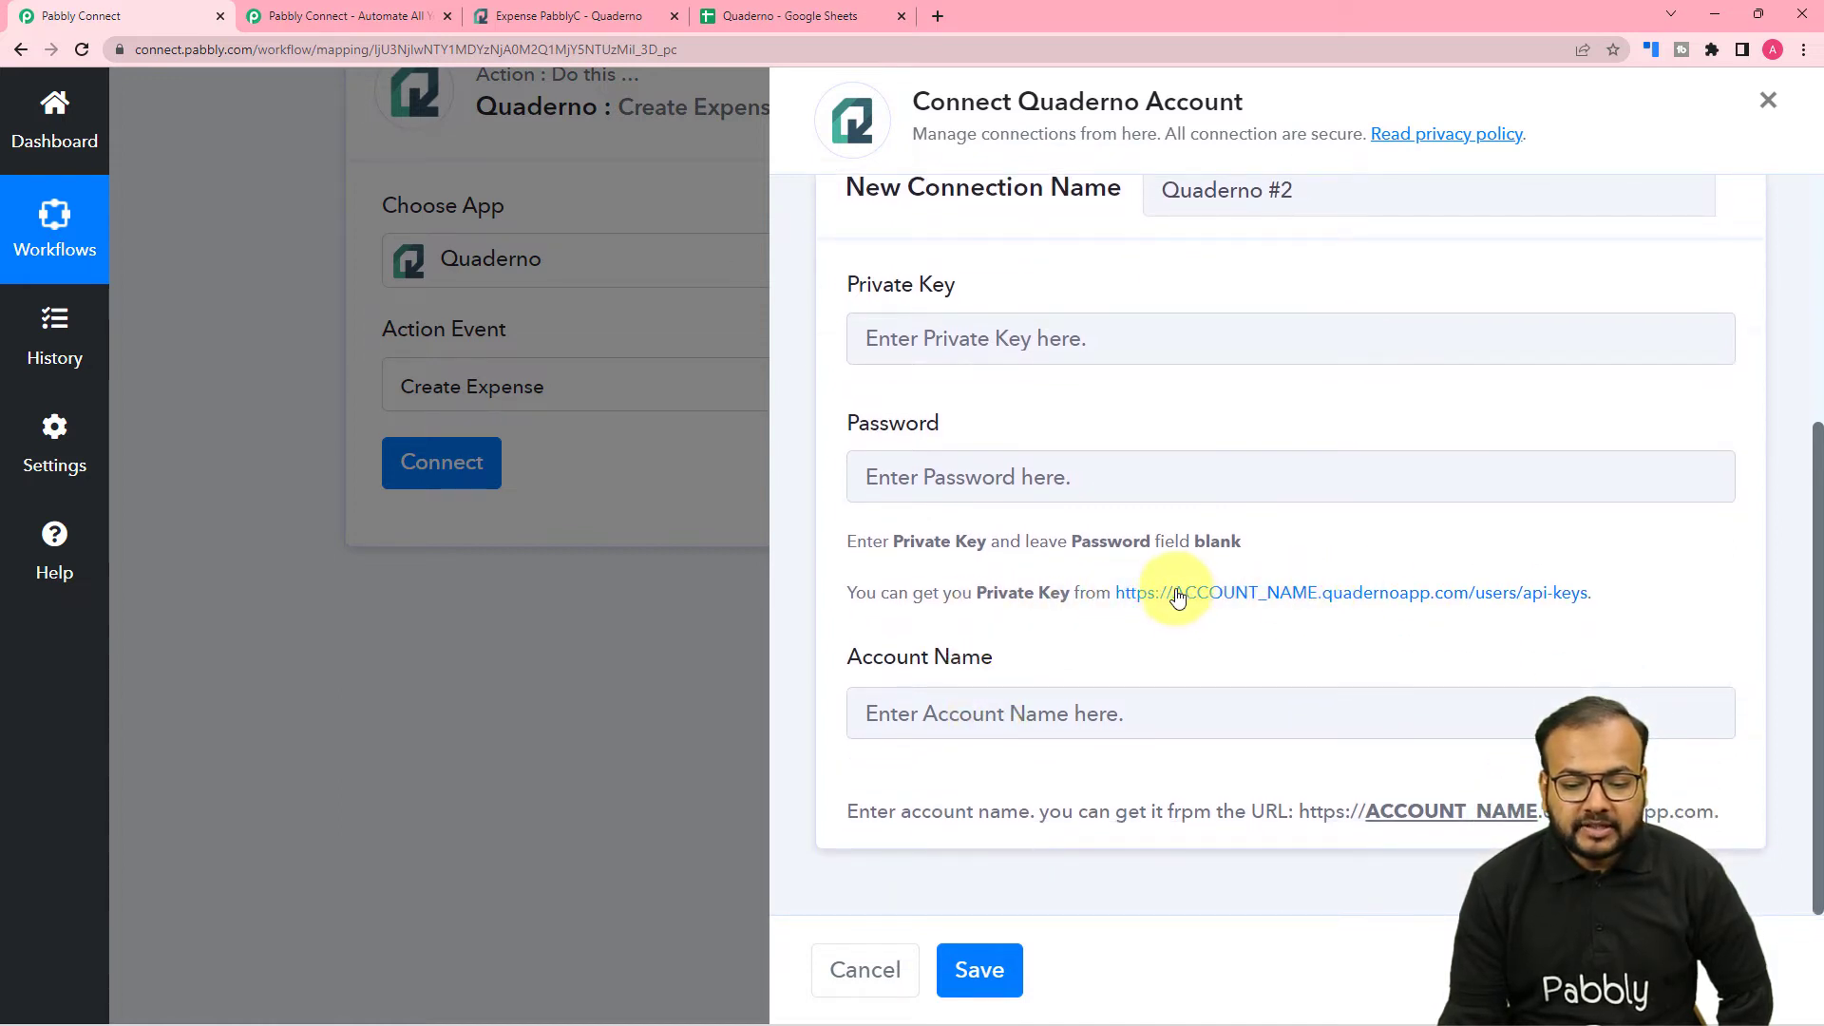
- Follow the connection form's link to Quaderno's API keys page and copy the private key
left_click(1259, 594)
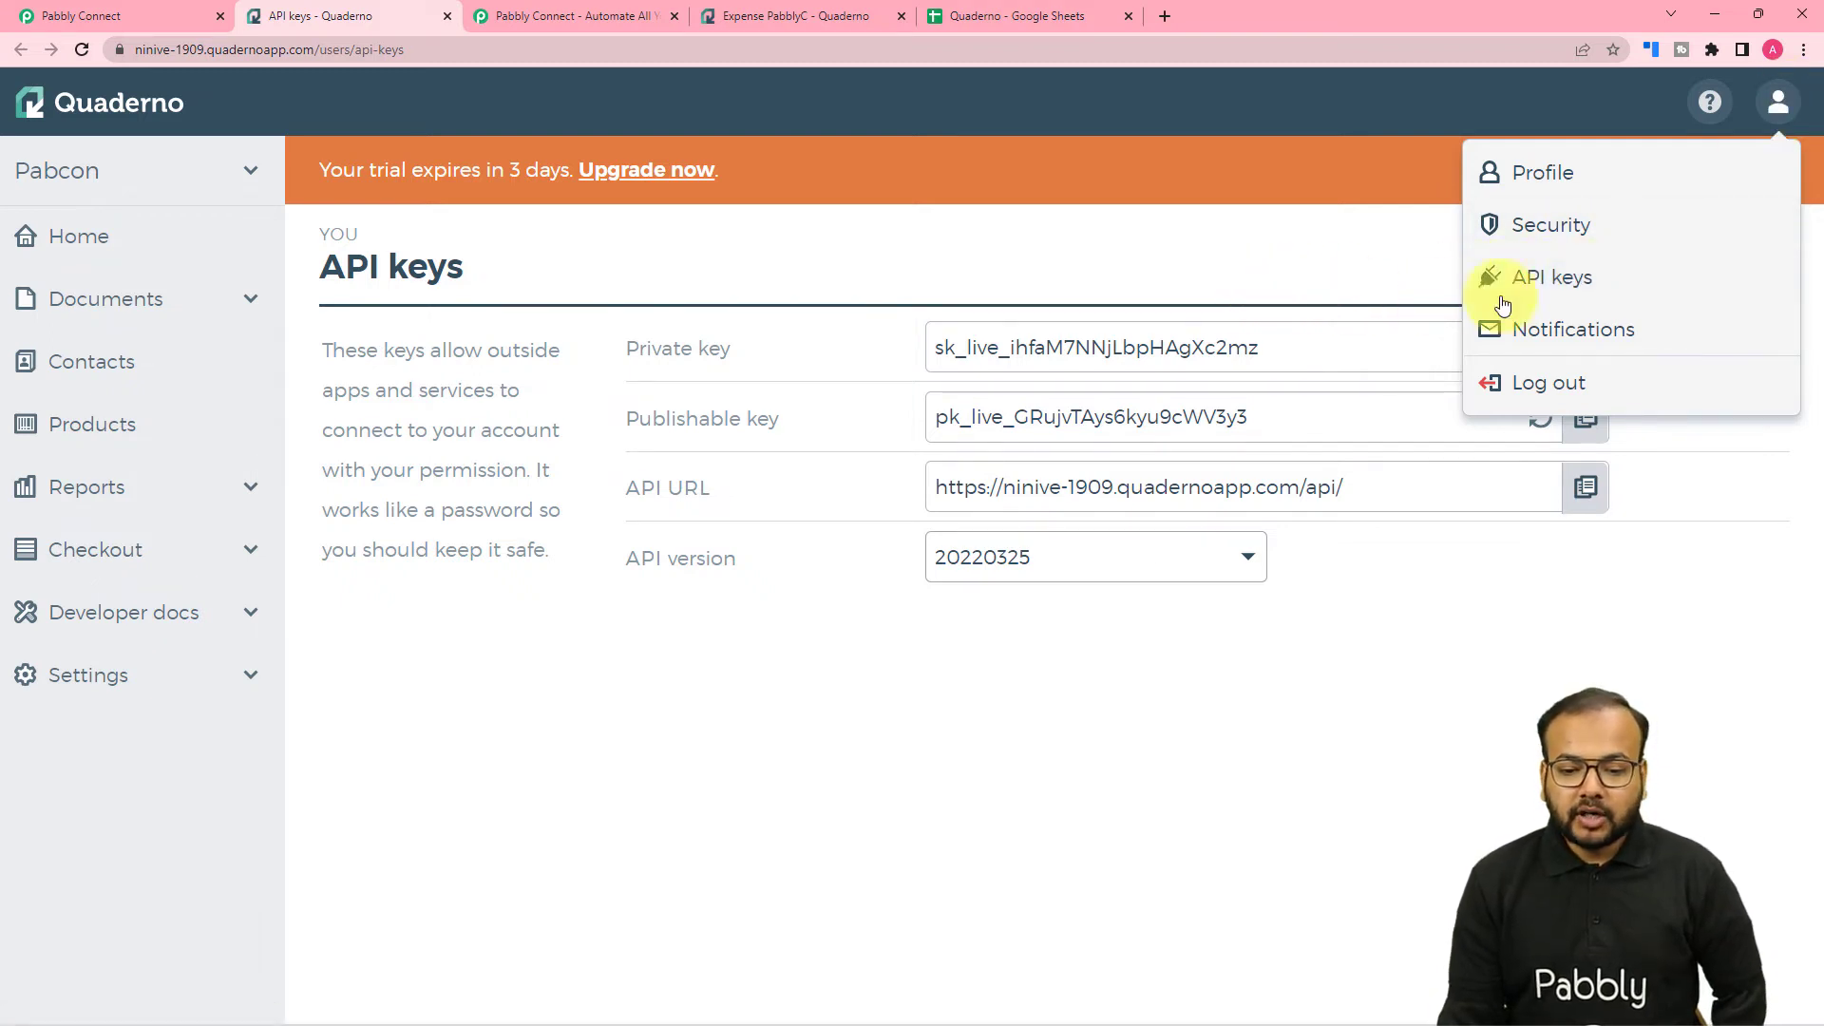
left_click(1185, 285)
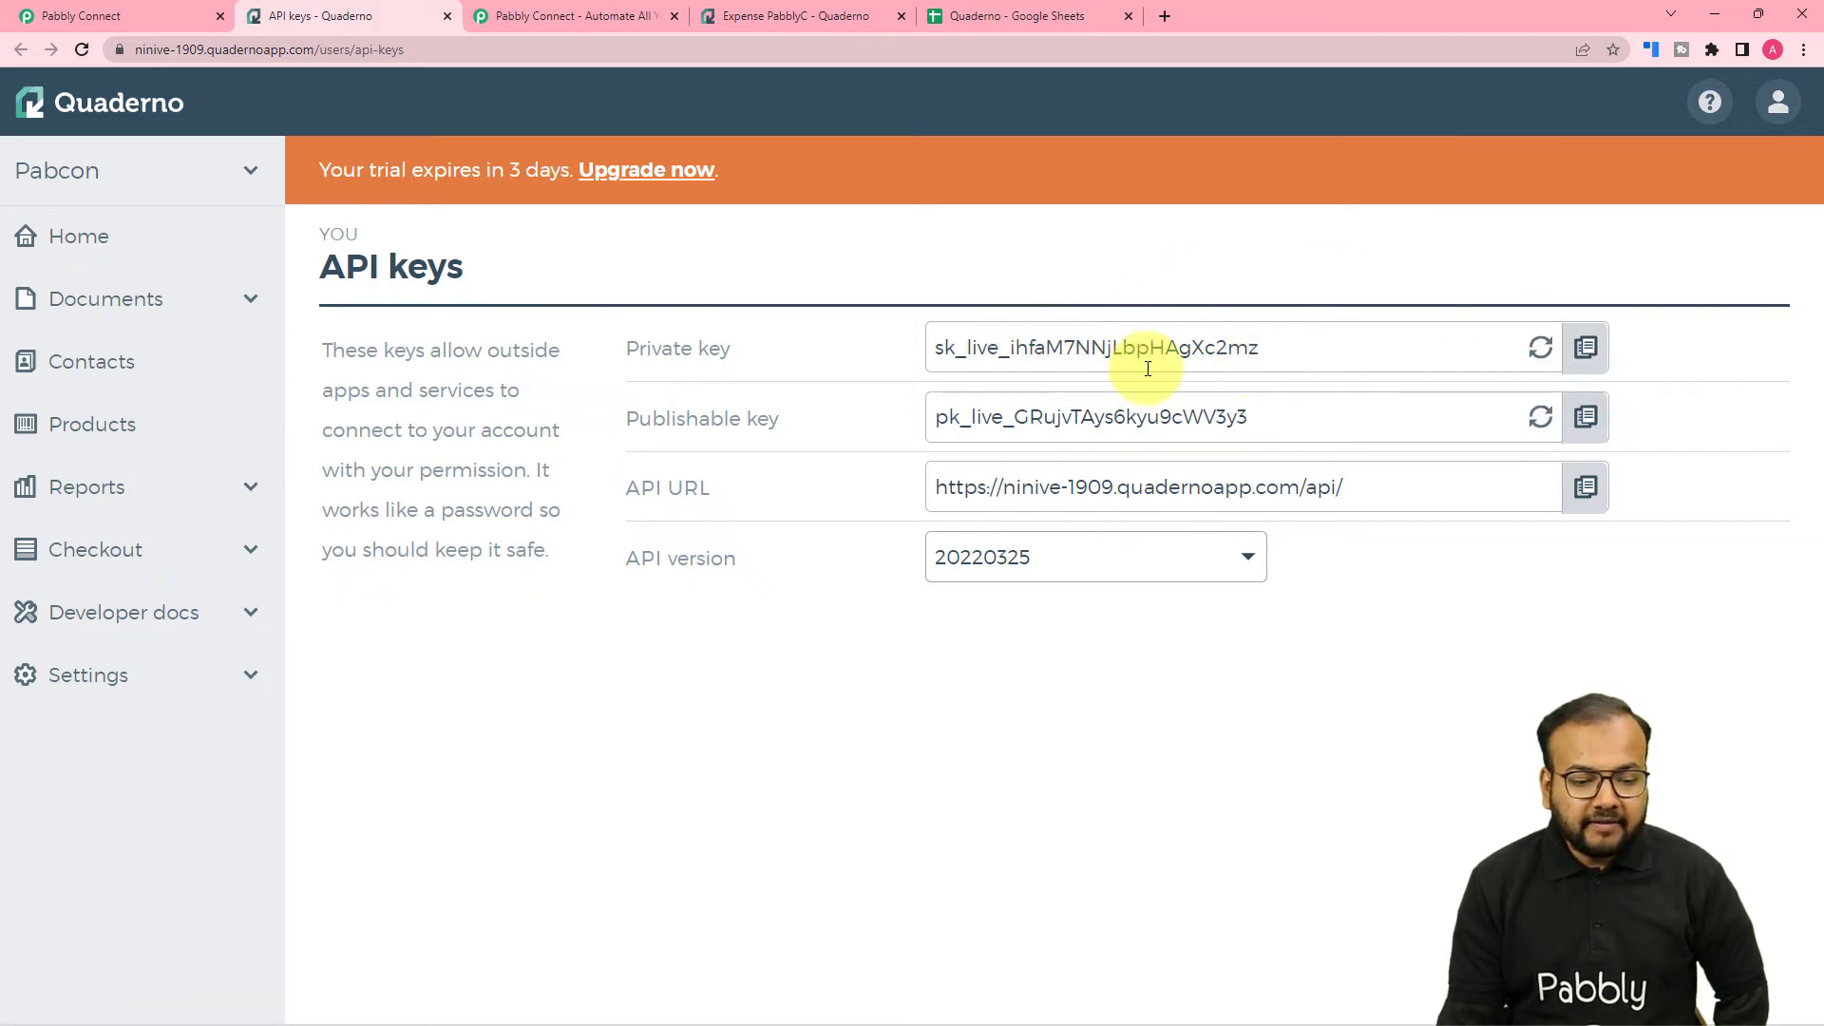
left_click(1585, 347)
key("ctrl+c")
- Return to the Pabbly Connect workflow and paste the copied key into the new connection's Private Key field
left_click(159, 9)
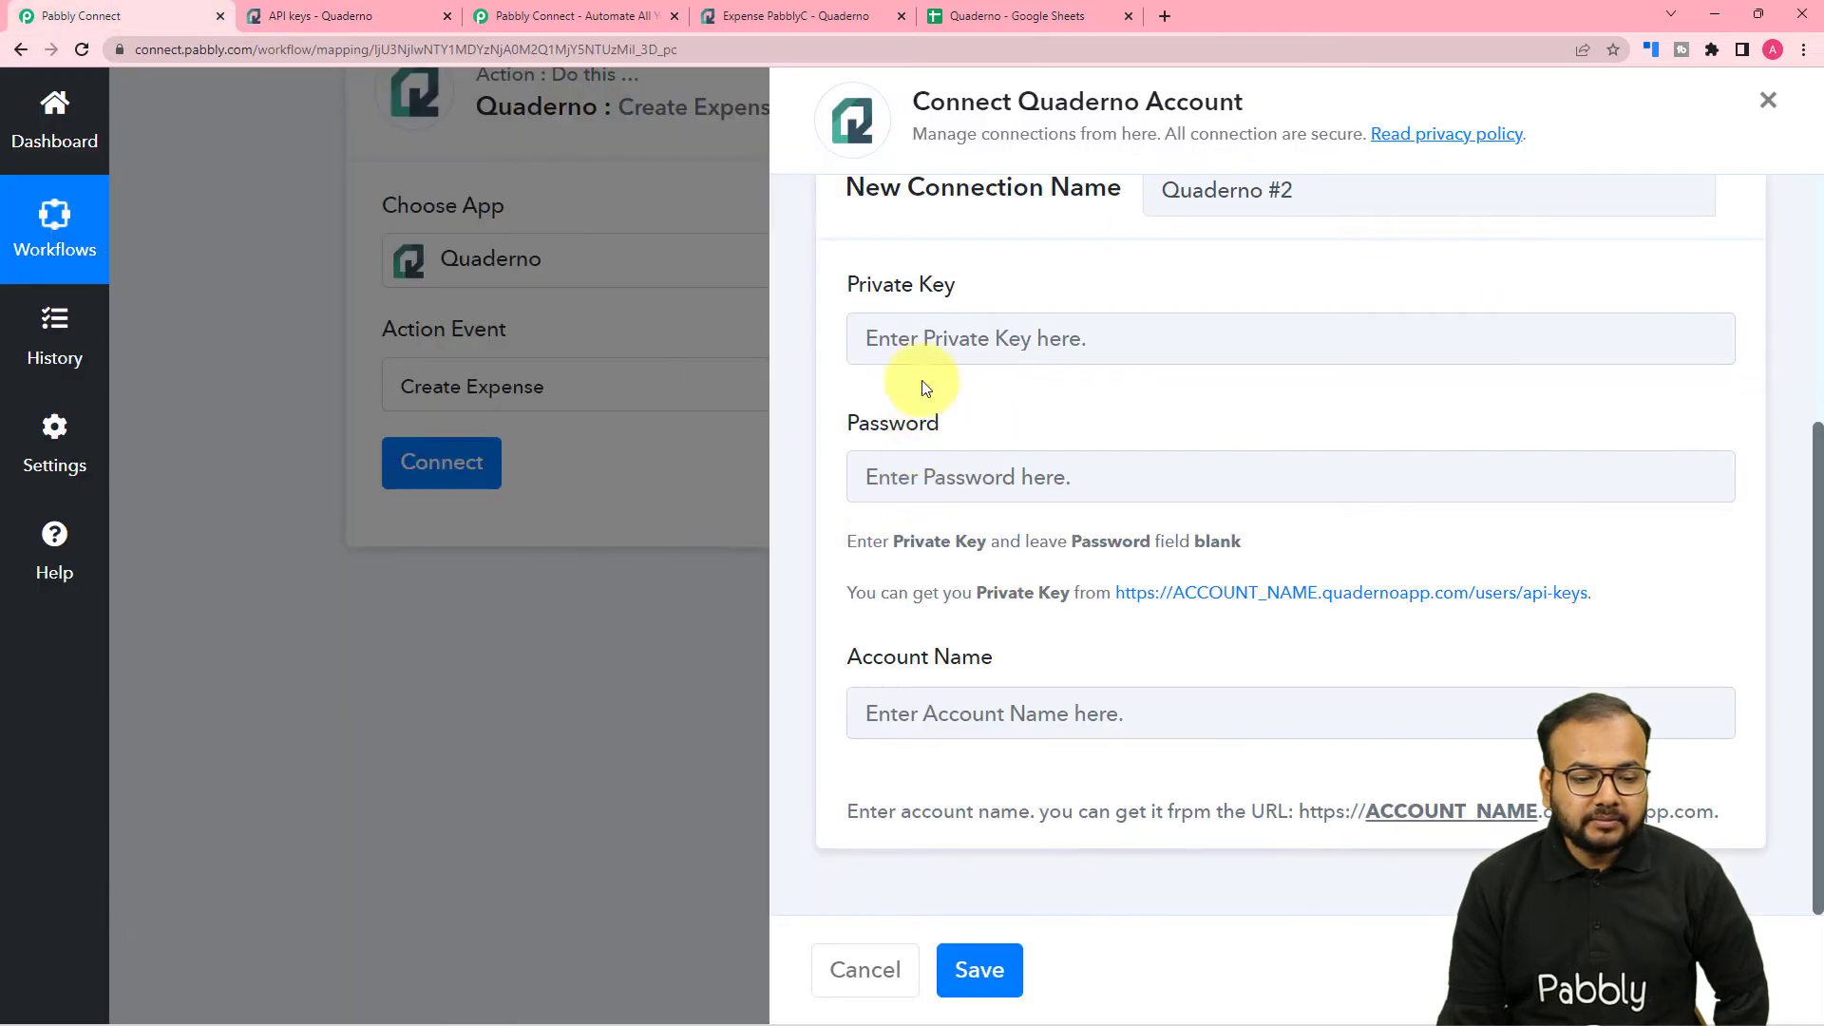
left_click(887, 338)
right_click(921, 340)
left_click(961, 492)
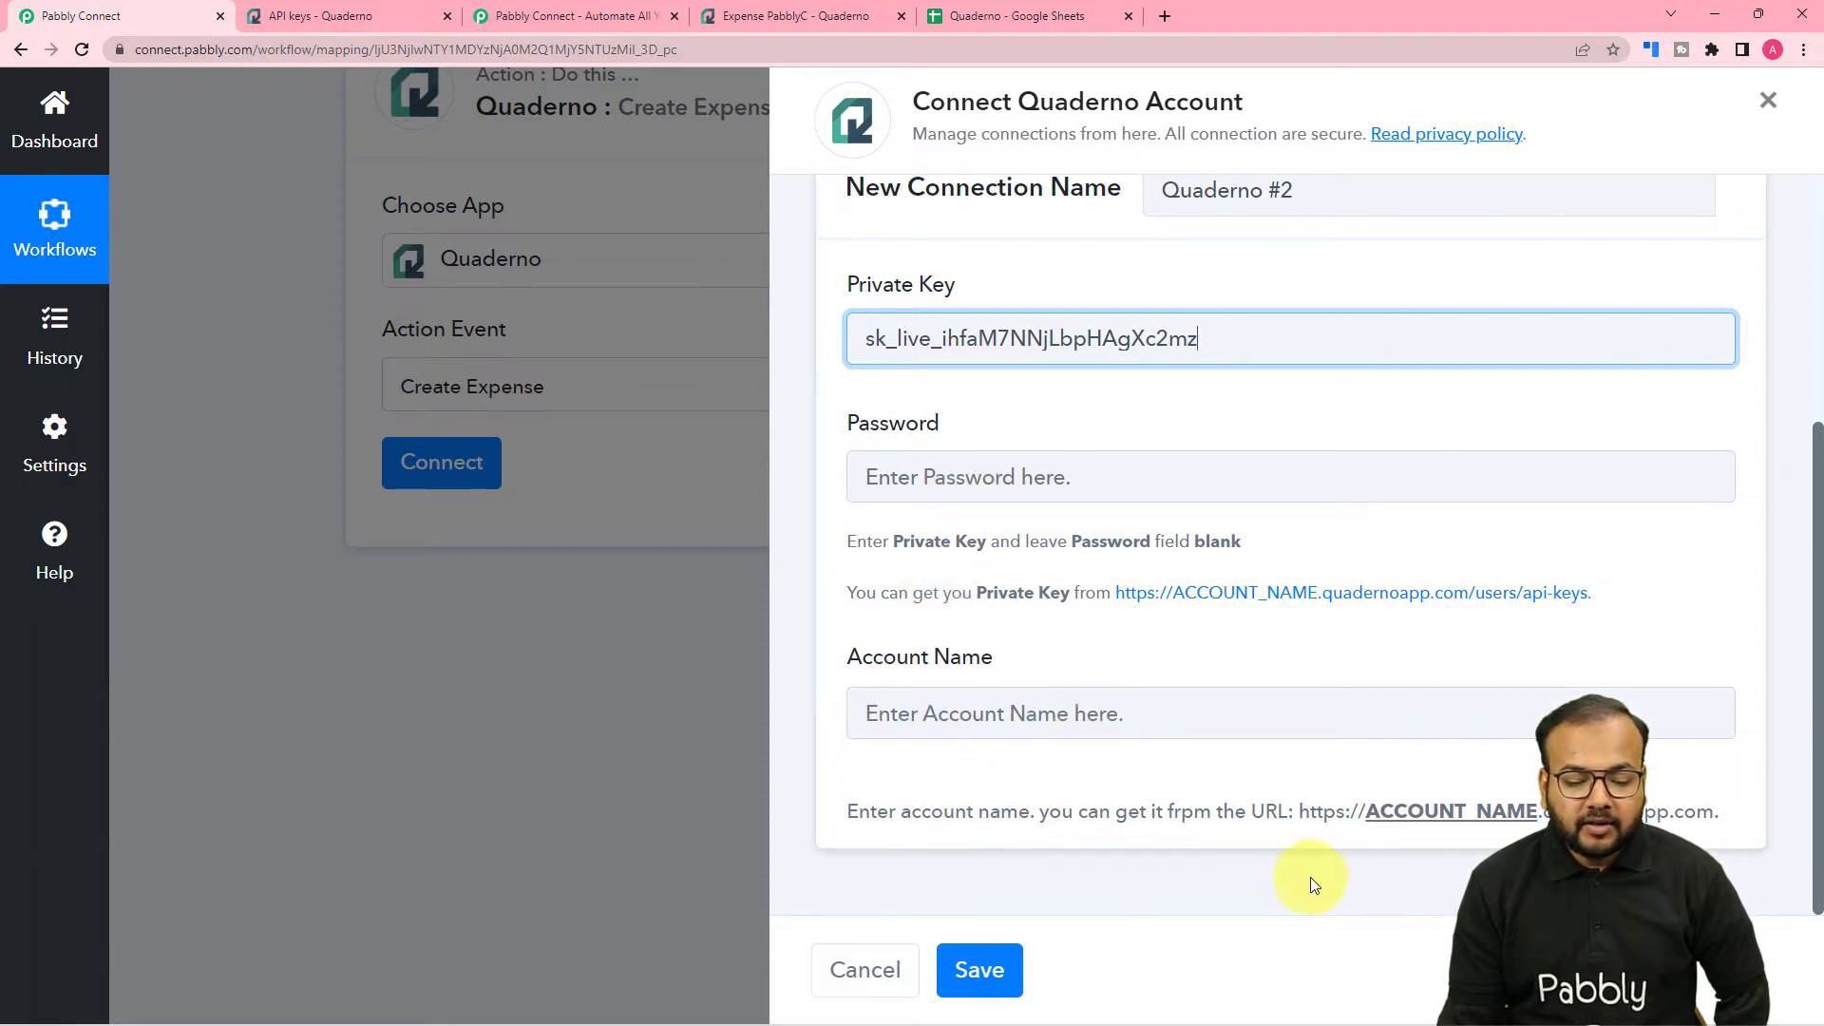
- Copy the web address of the open Quaderno expense page and paste it into the connection's Account Name field
left_click(749, 13)
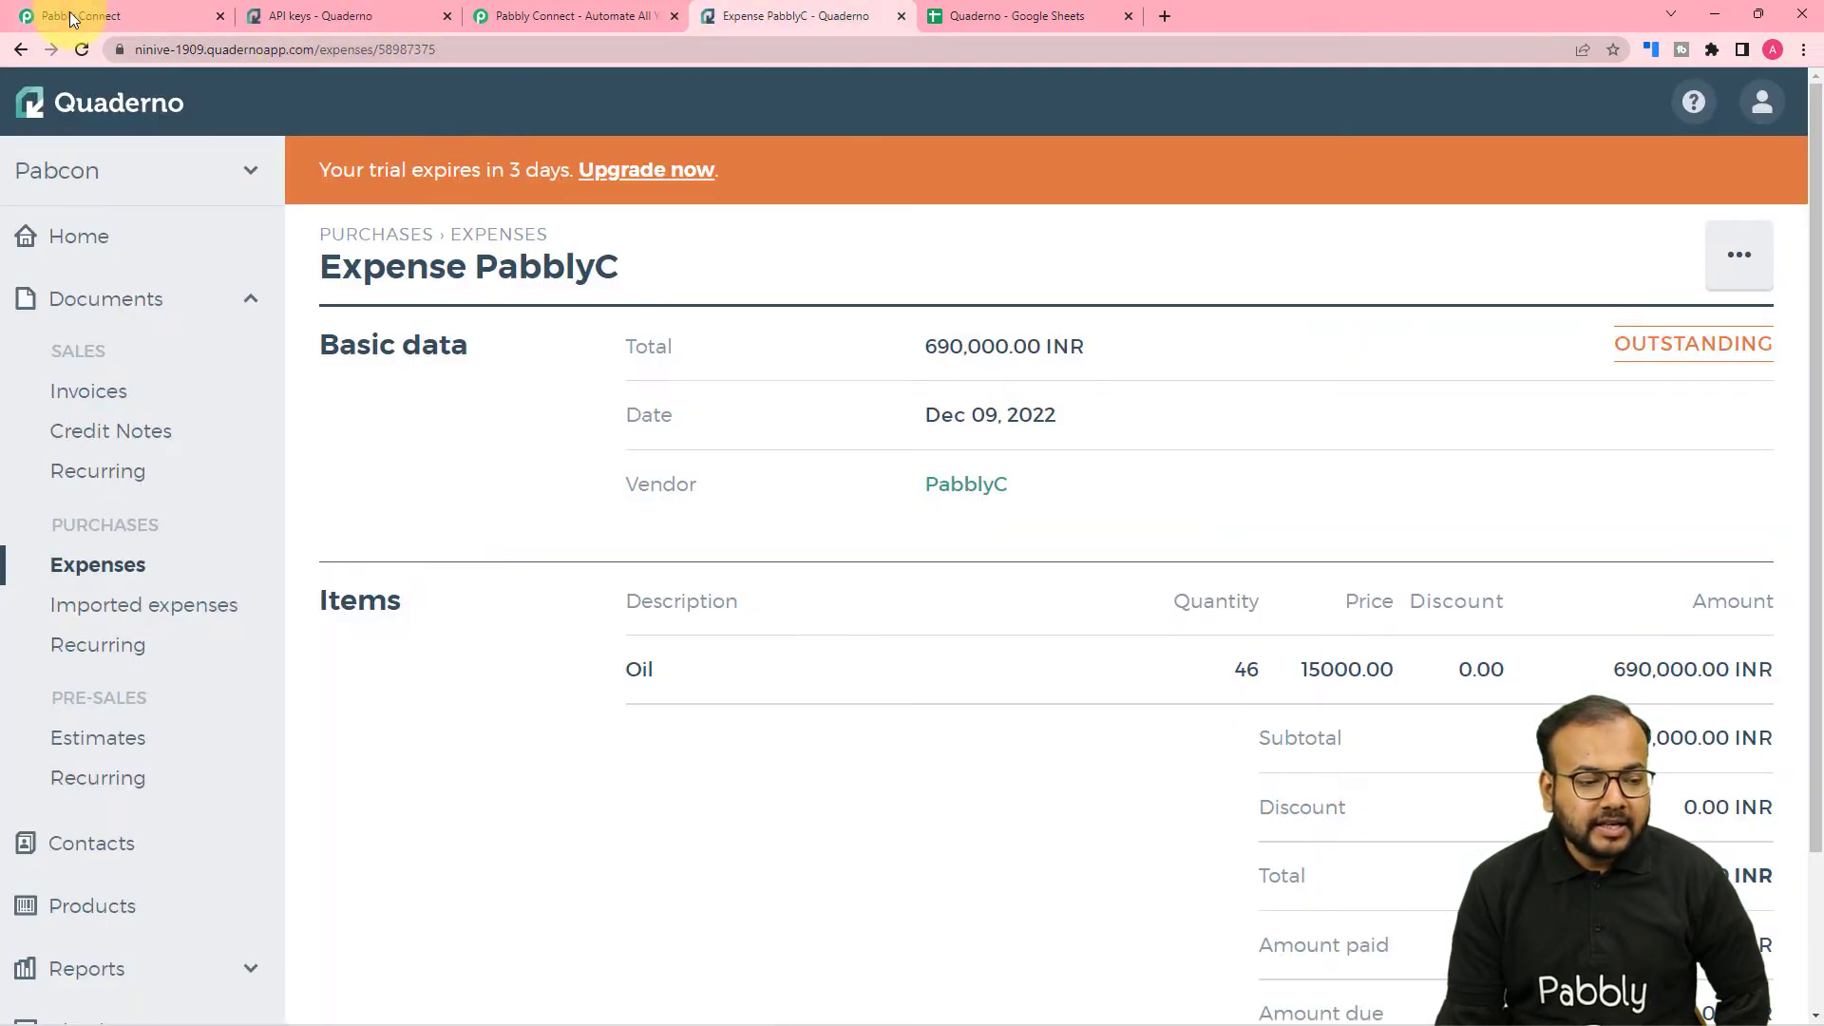
left_click(437, 54)
key("ctrl+c")
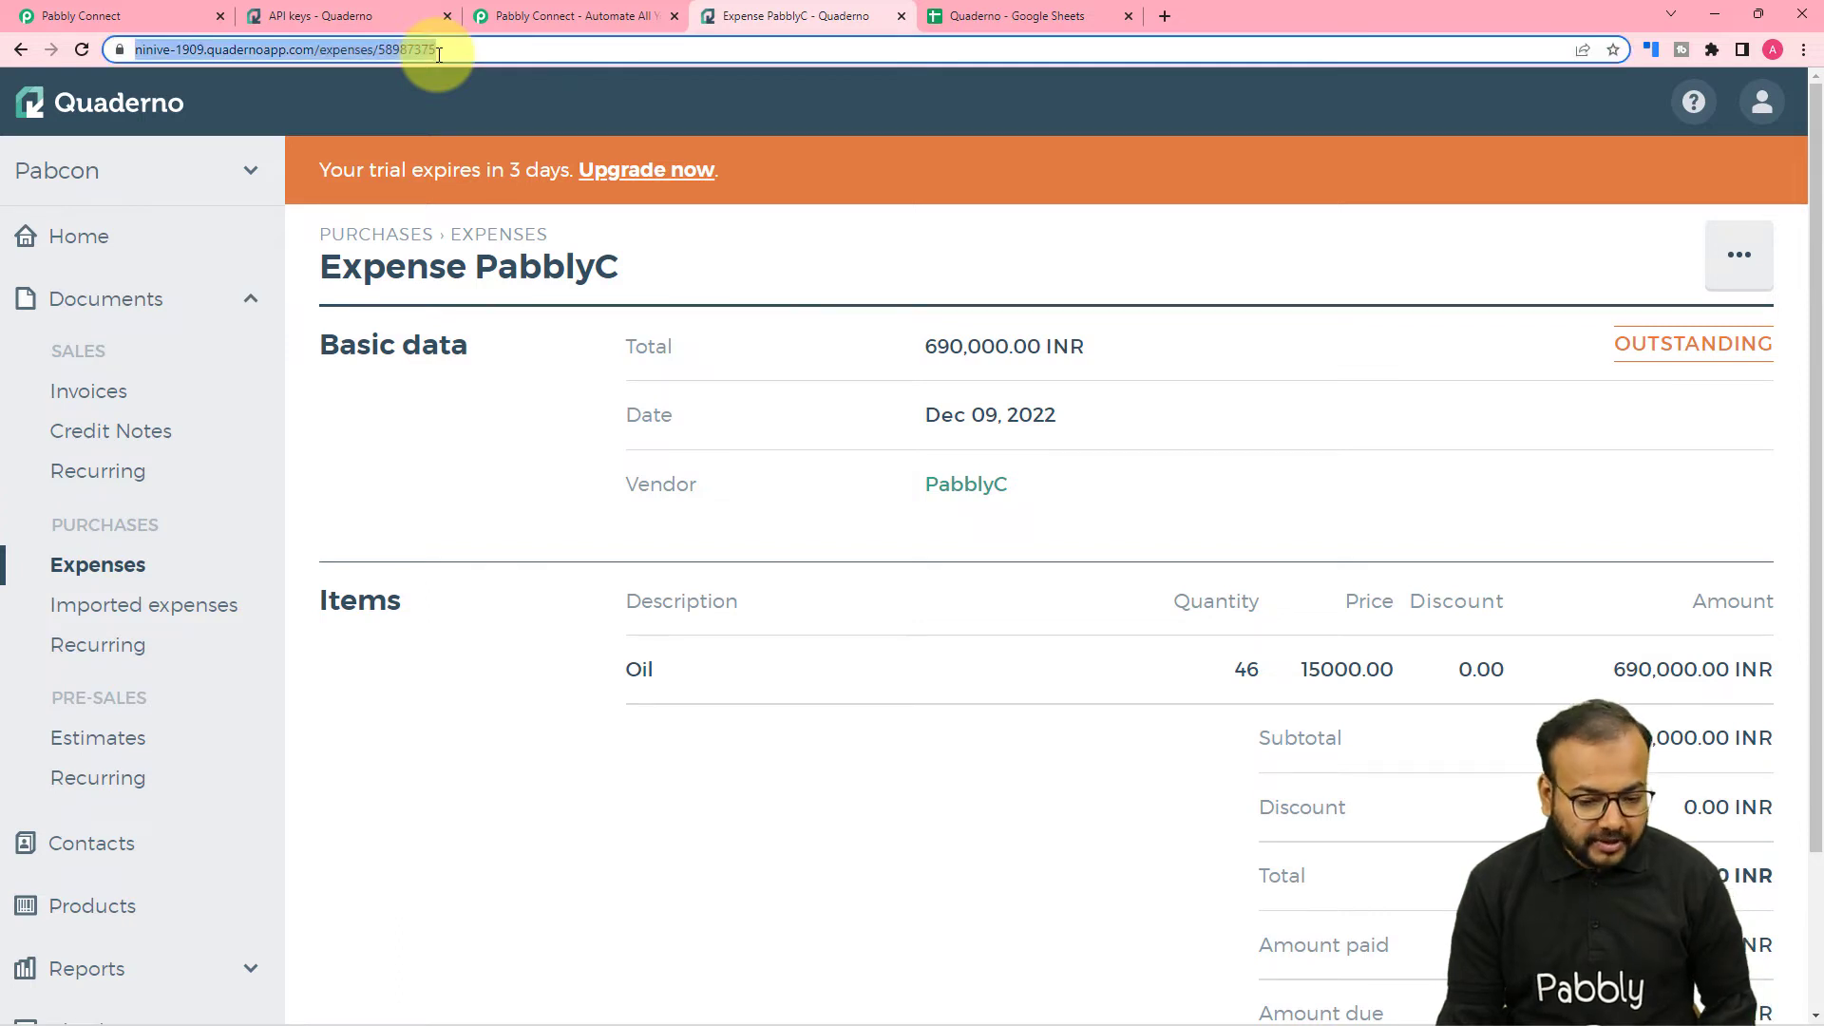
left_click(114, 15)
left_click(890, 727)
key("ctrl+v")
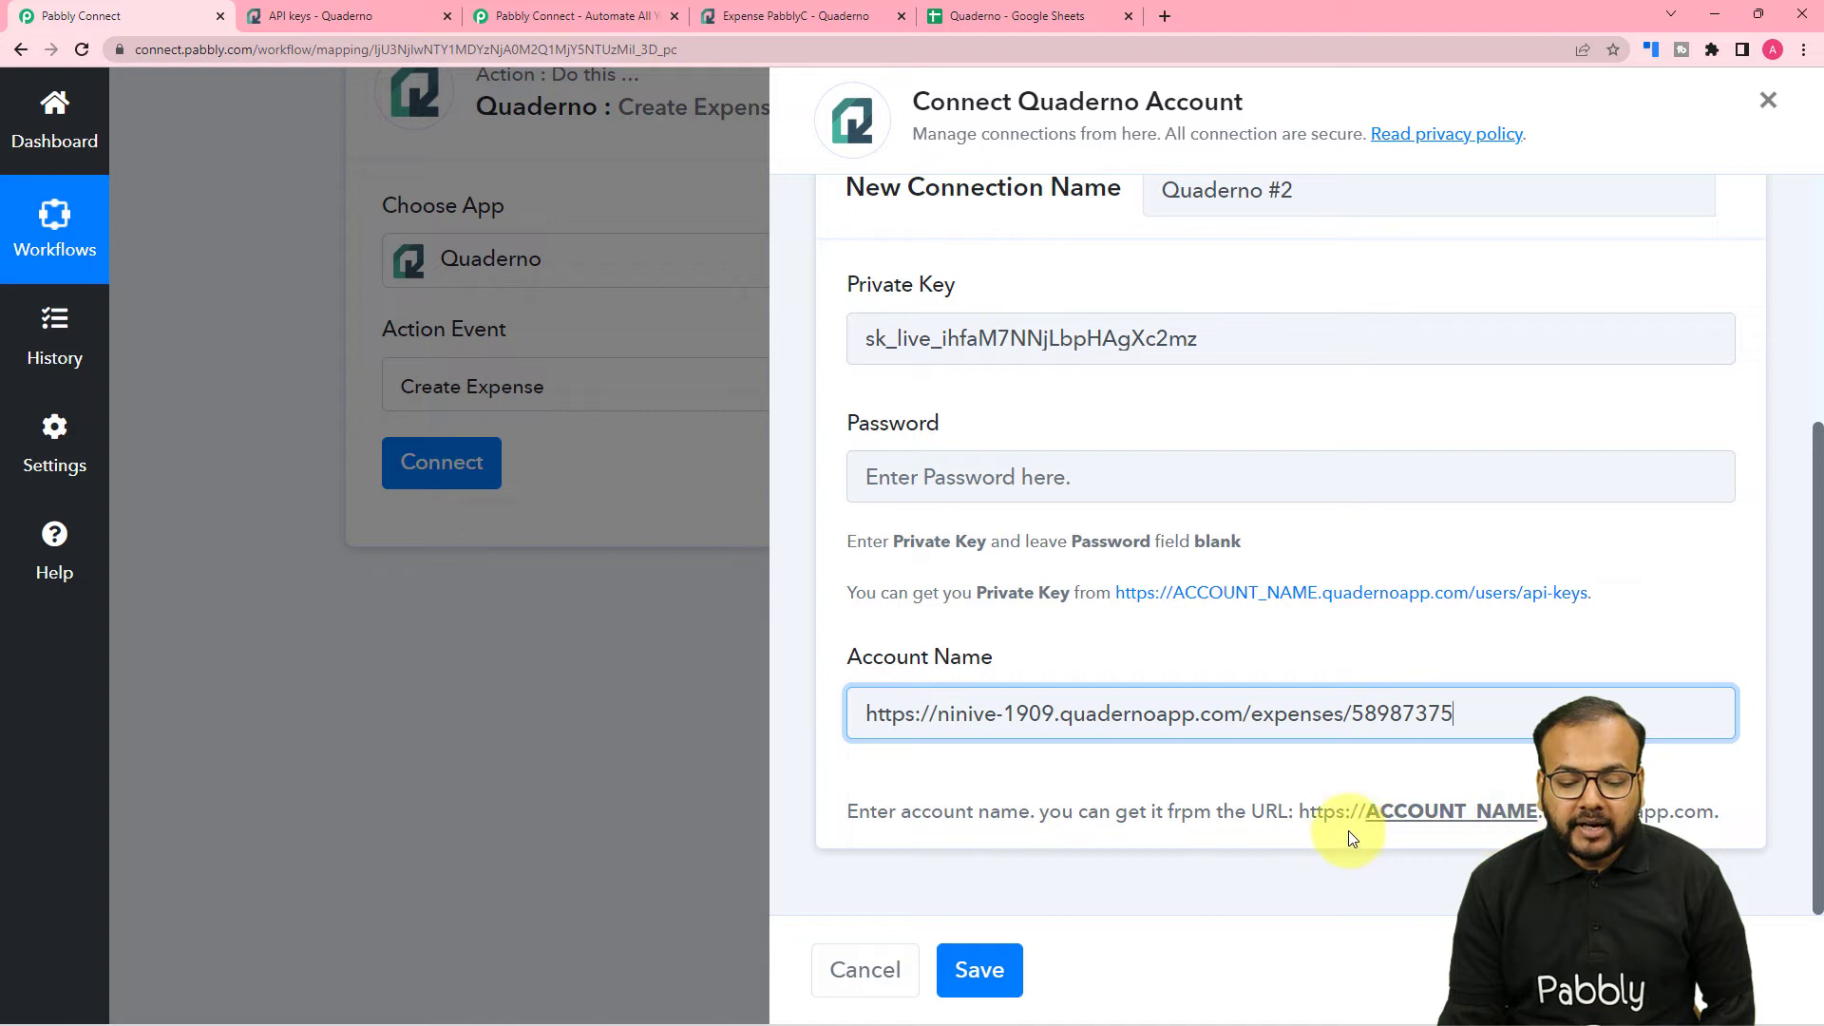
- Trim the pasted address in Account Name to just the account's subdomain and save the Quaderno connection
left_click(936, 715)
key("BackSpace")
key("BackSpace")
key("BackSpace")
key("BackSpace")
key("BackSpace")
key("BackSpace")
key("BackSpace")
key("BackSpace")
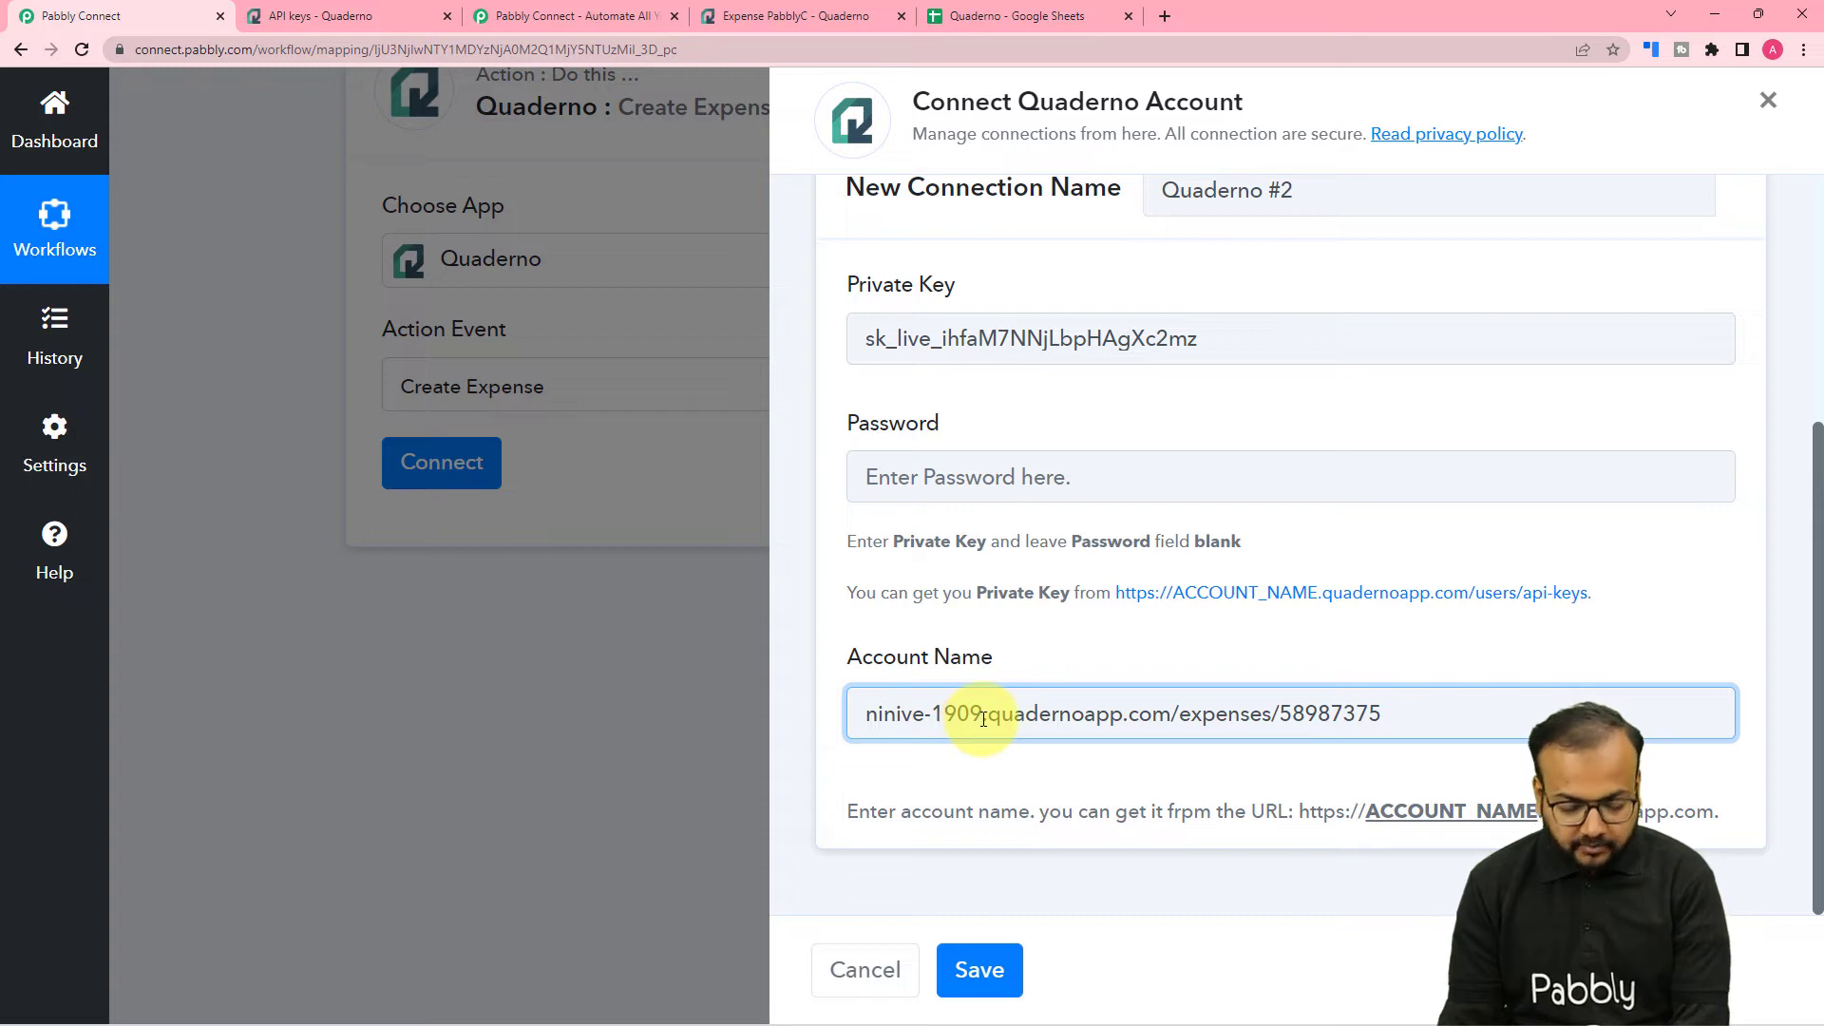
key("Delete")
key("Delete")
key("Delete")
key("Delete")
key("Delete")
key("Delete")
key("Delete")
key("Delete")
key("Delete")
key("Delete")
key("Delete")
key("Delete")
key("Delete")
key("Delete")
key("Delete")
key("Delete")
key("Delete")
key("Delete")
key("Delete")
key("Delete")
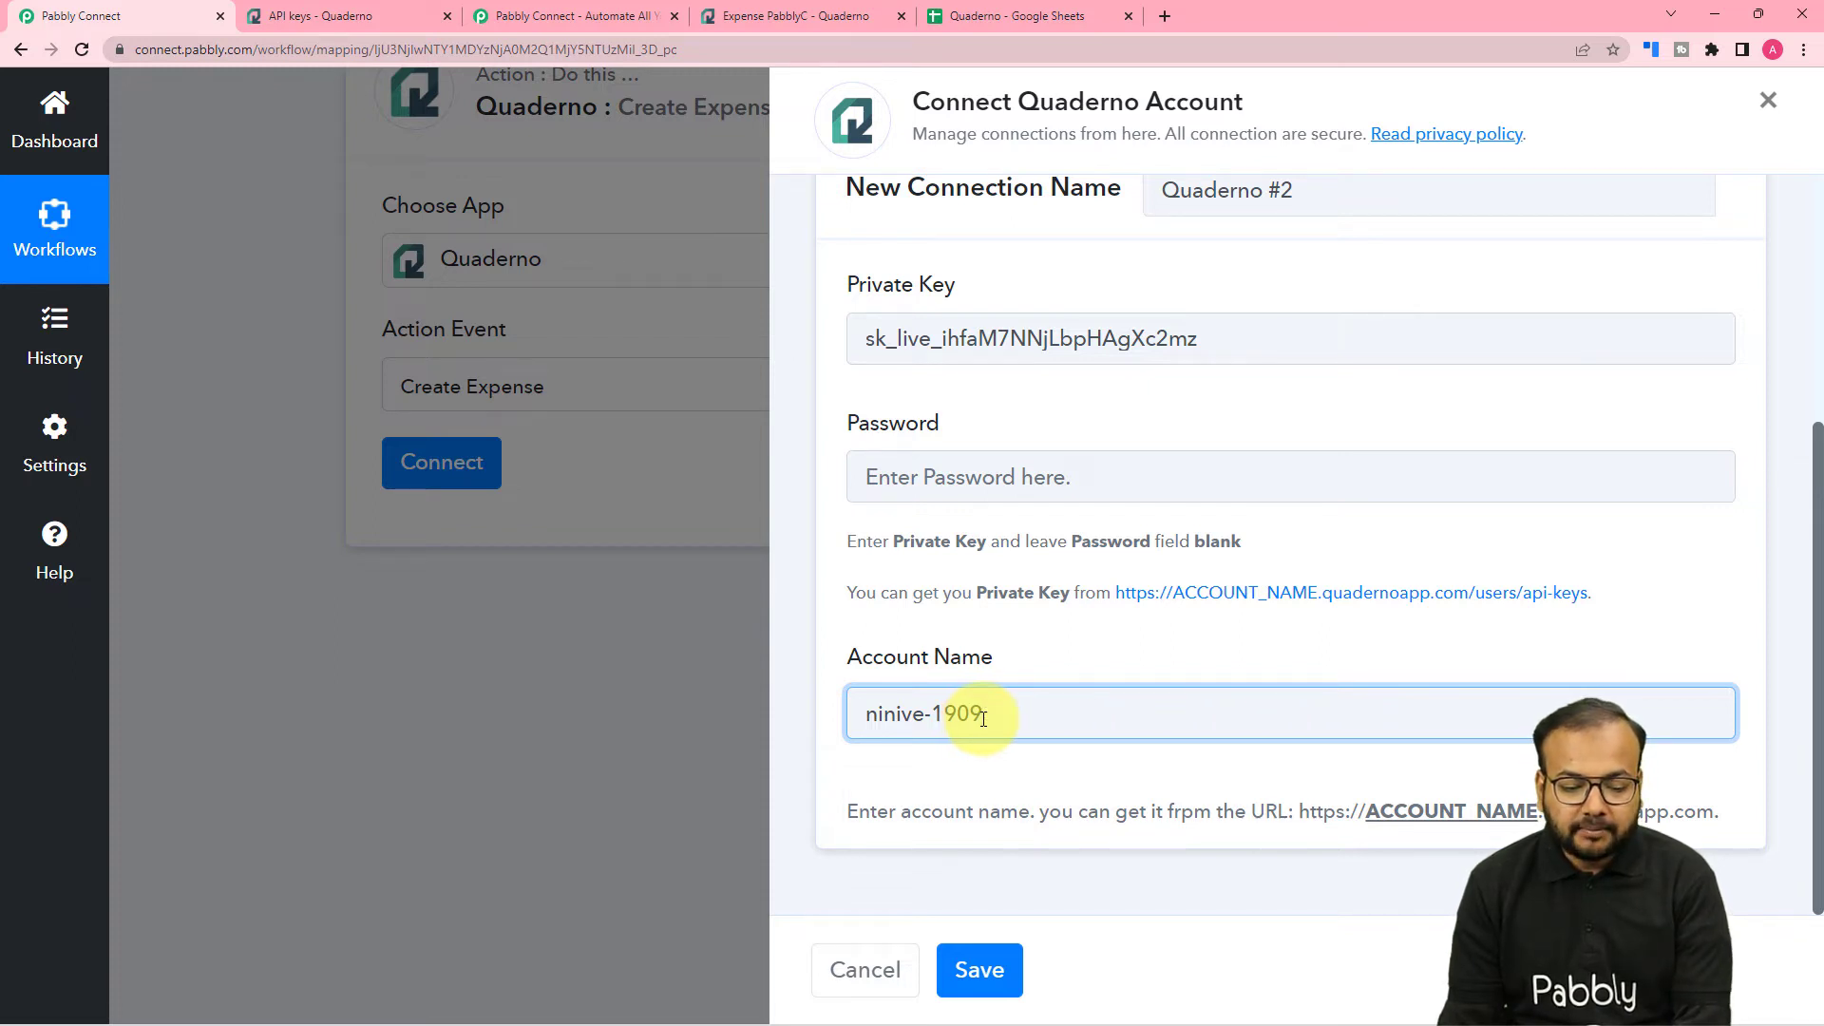
left_click(988, 979)
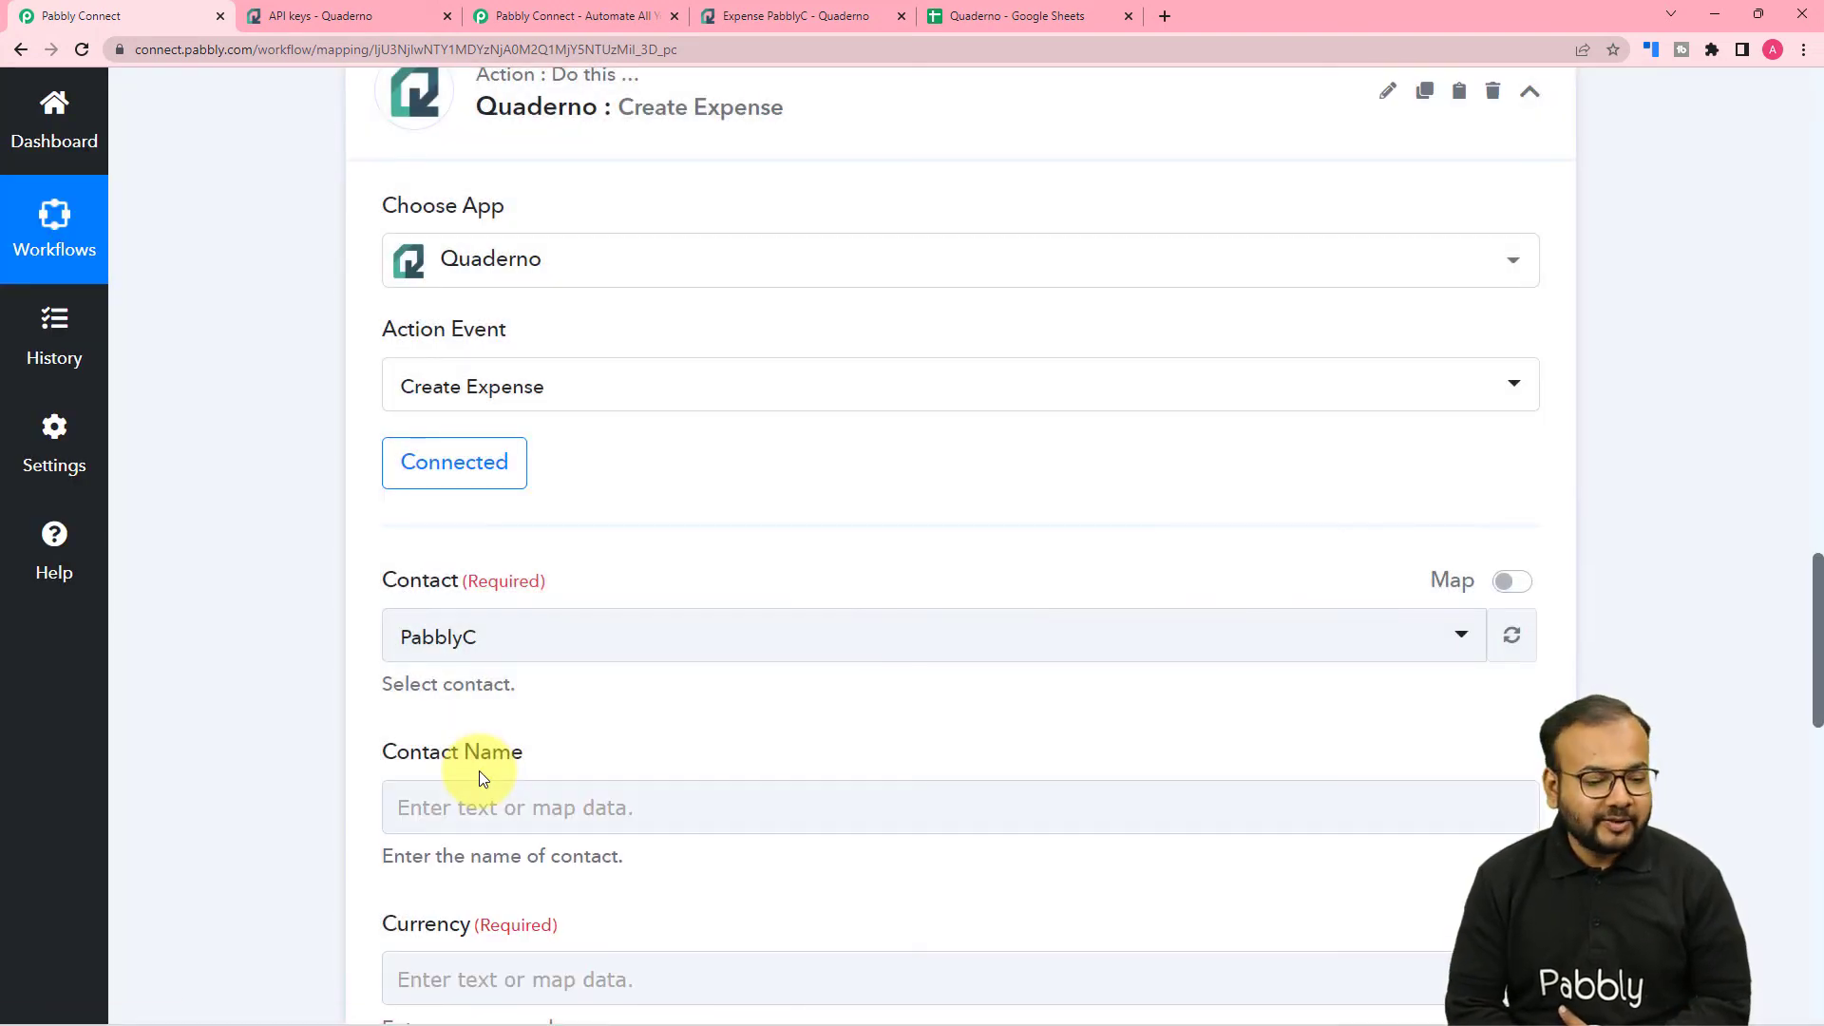
- Choose PabblyC as the contact for the expense
scroll(477, 764, "down", 2)
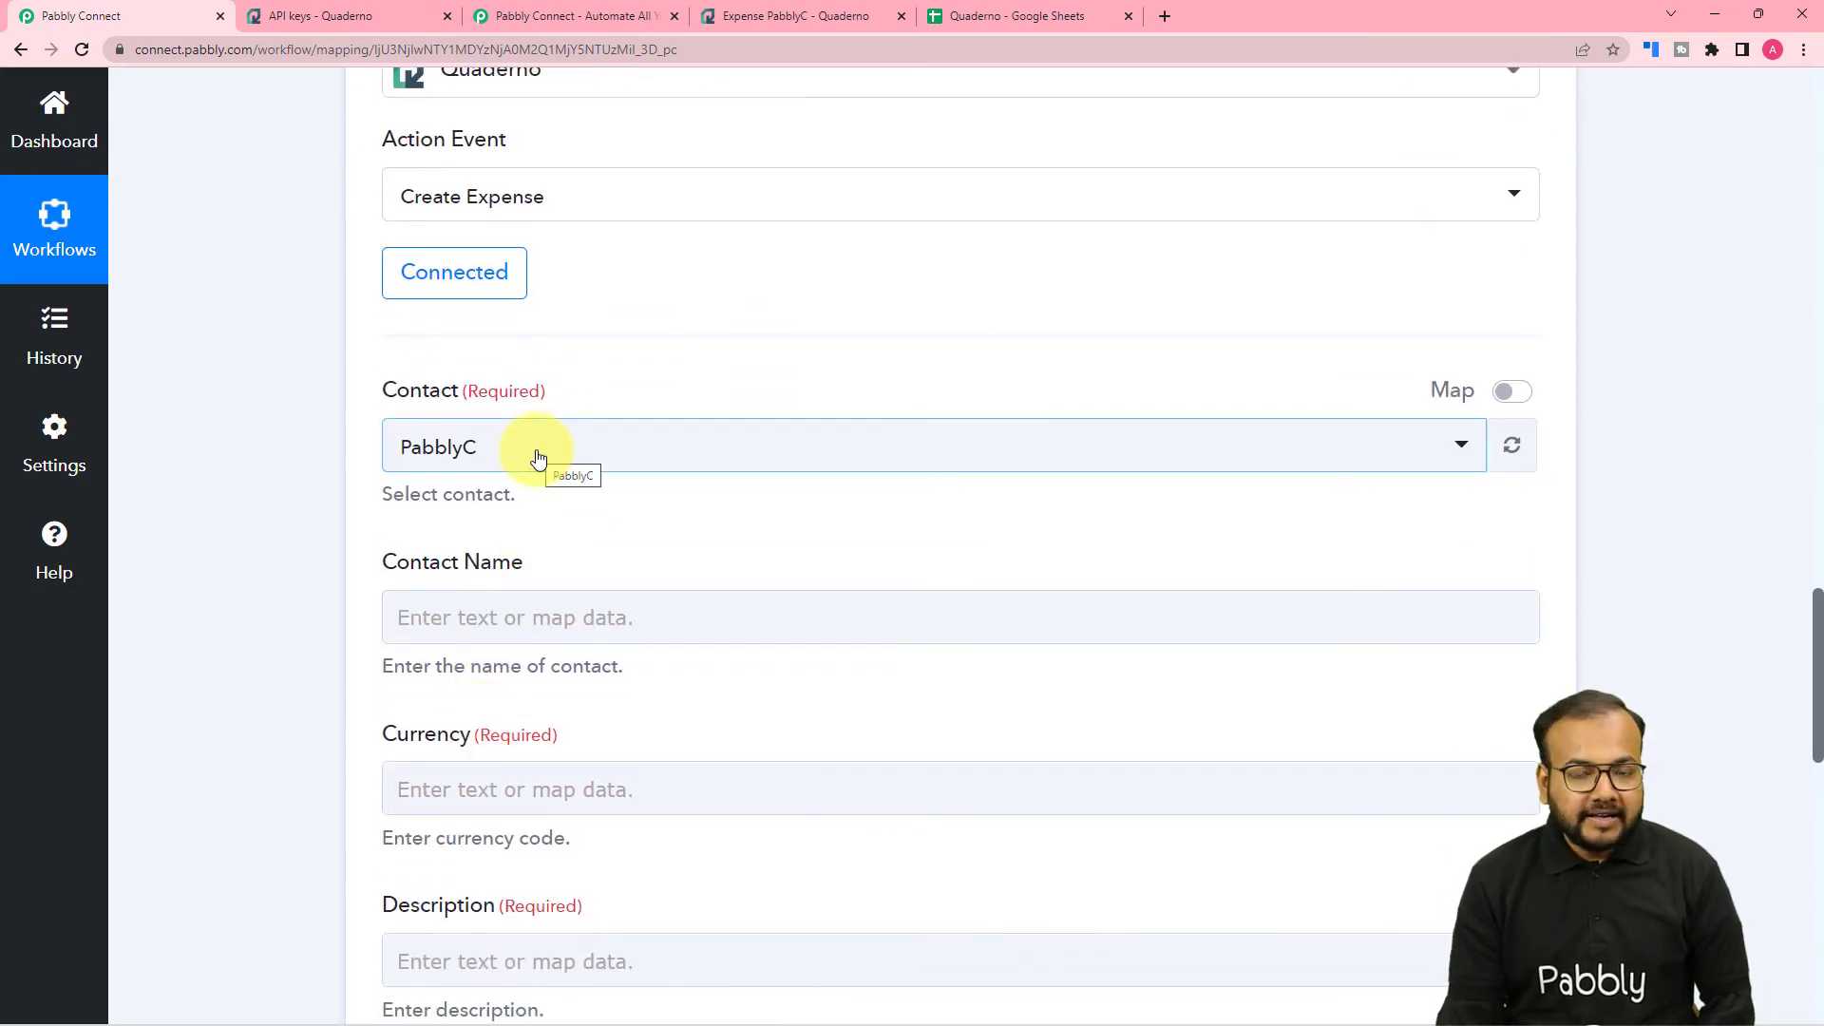
scroll(537, 459, "down", 1)
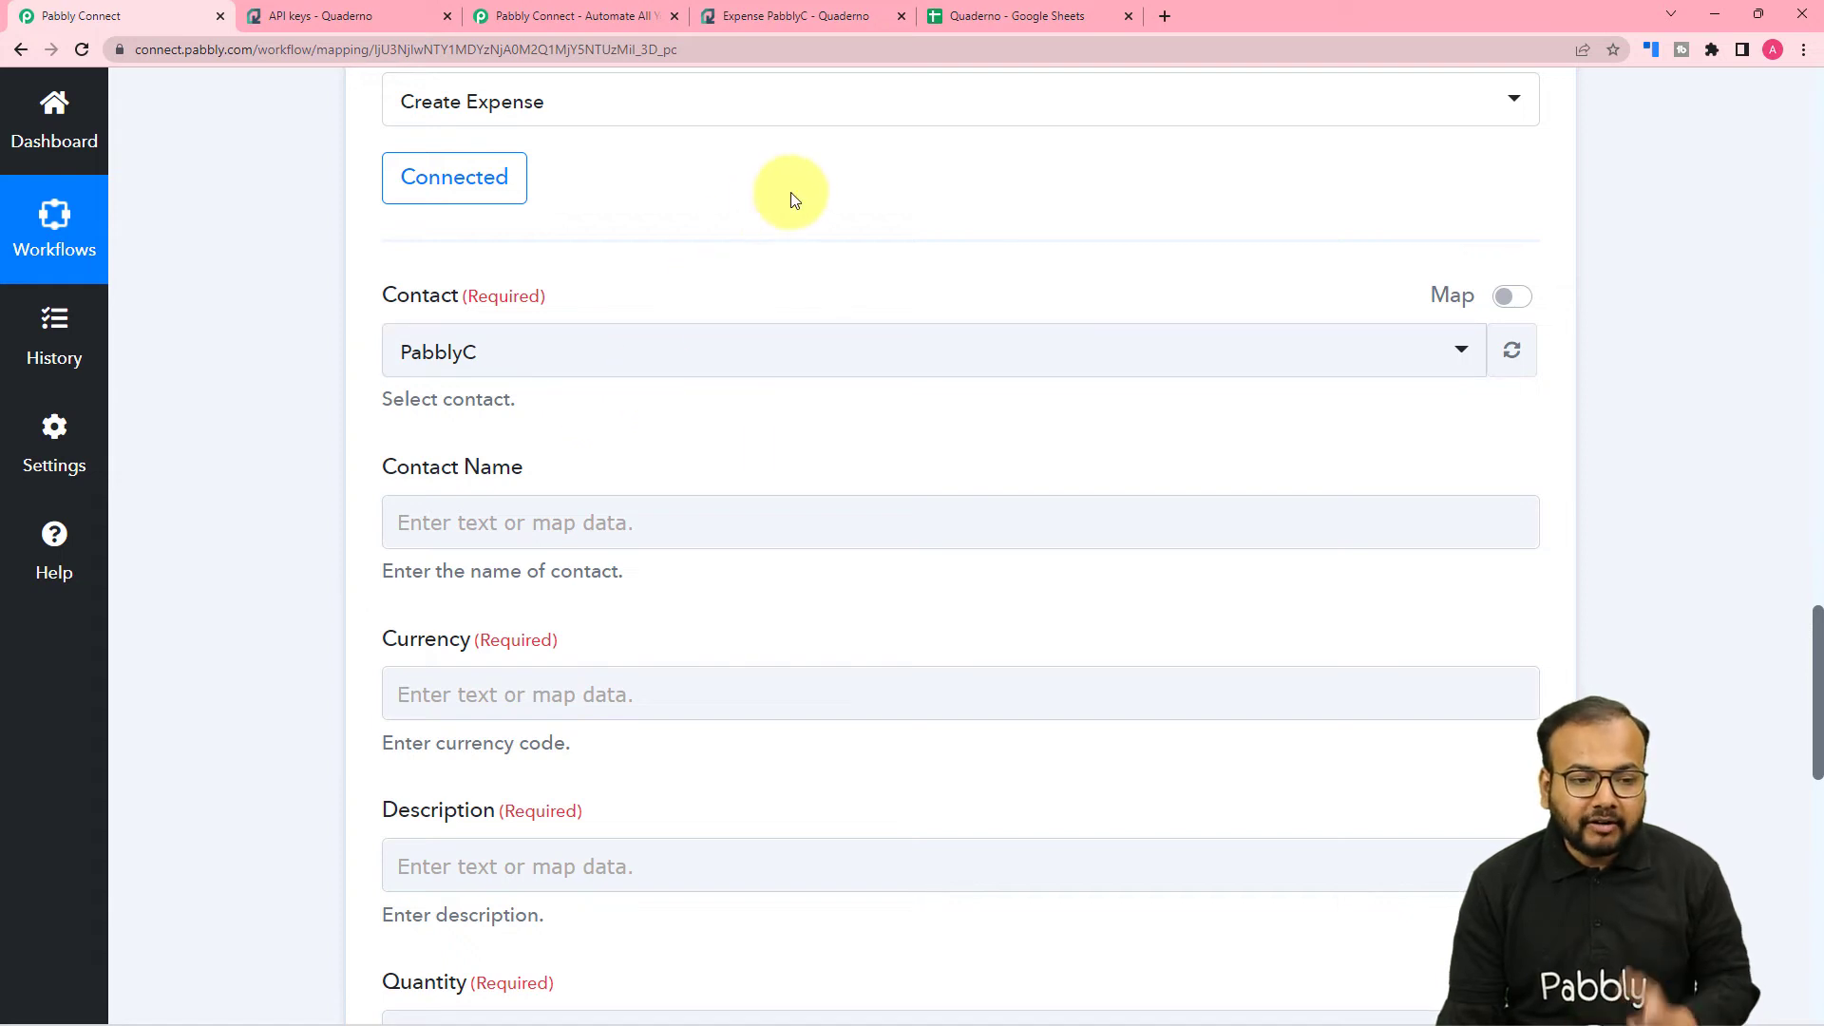
left_click(668, 356)
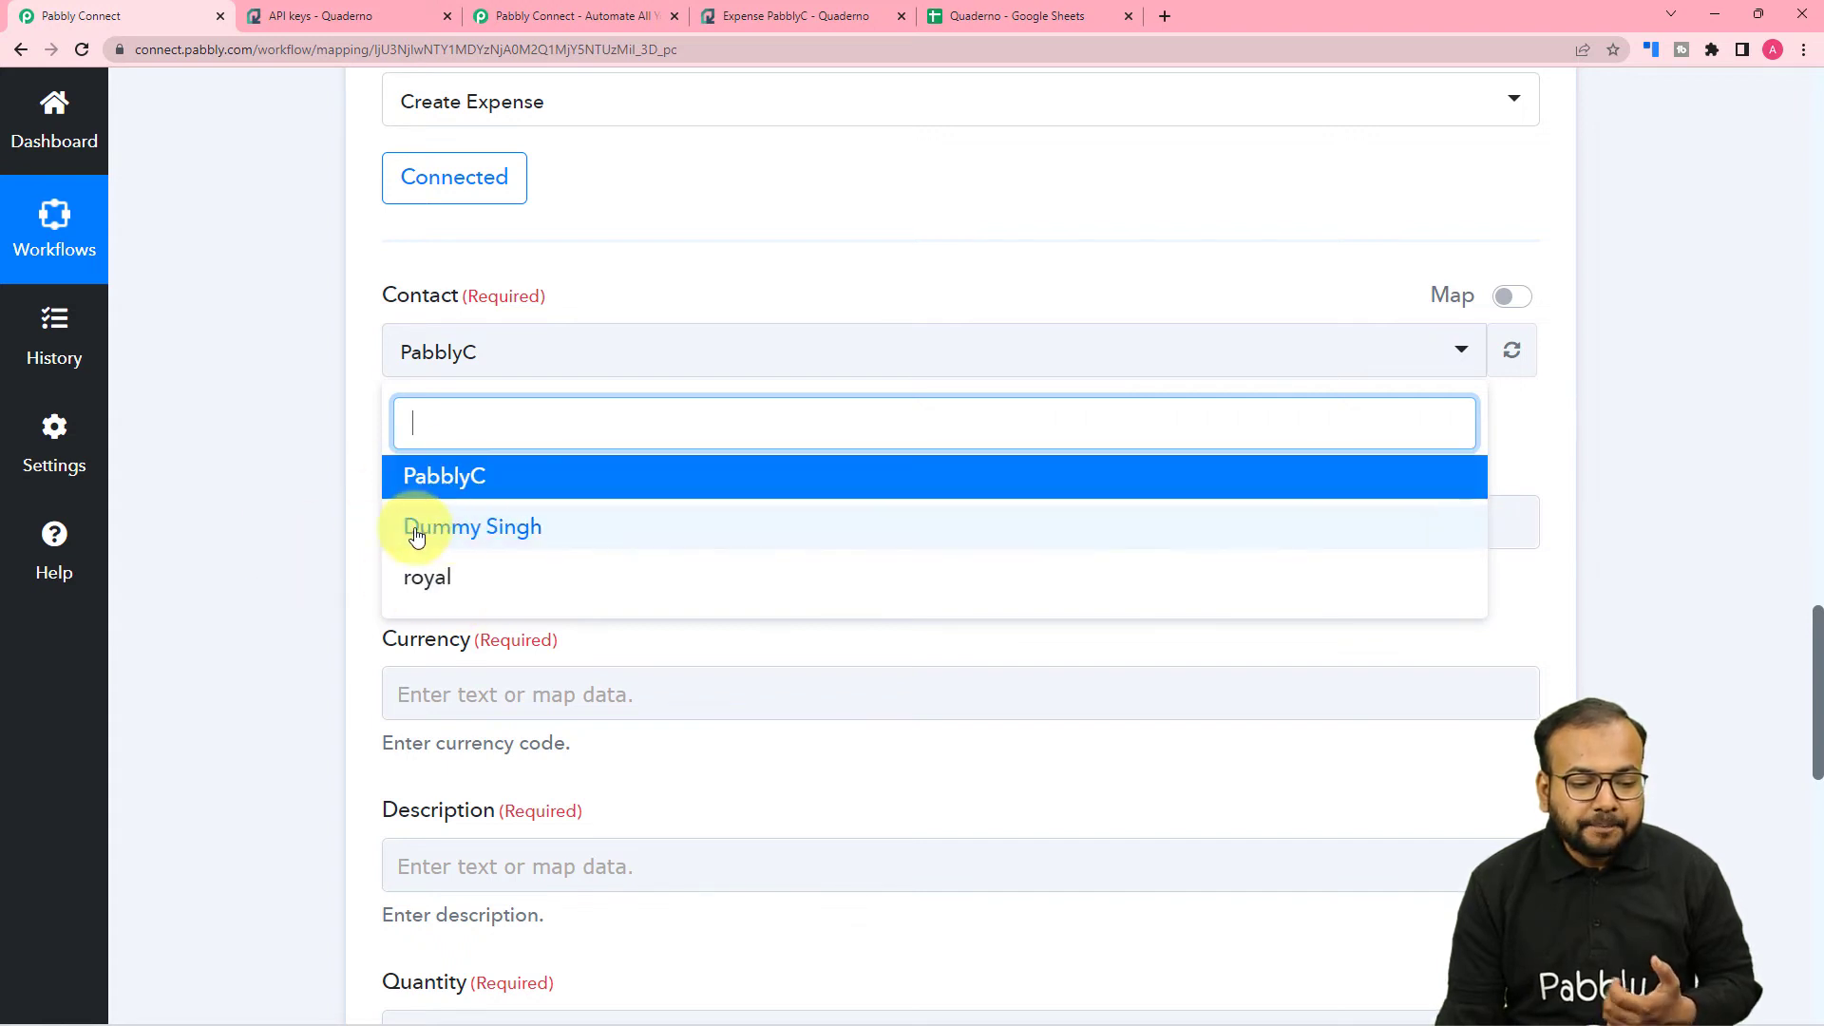
left_click(442, 477)
scroll(340, 380, "down", 2)
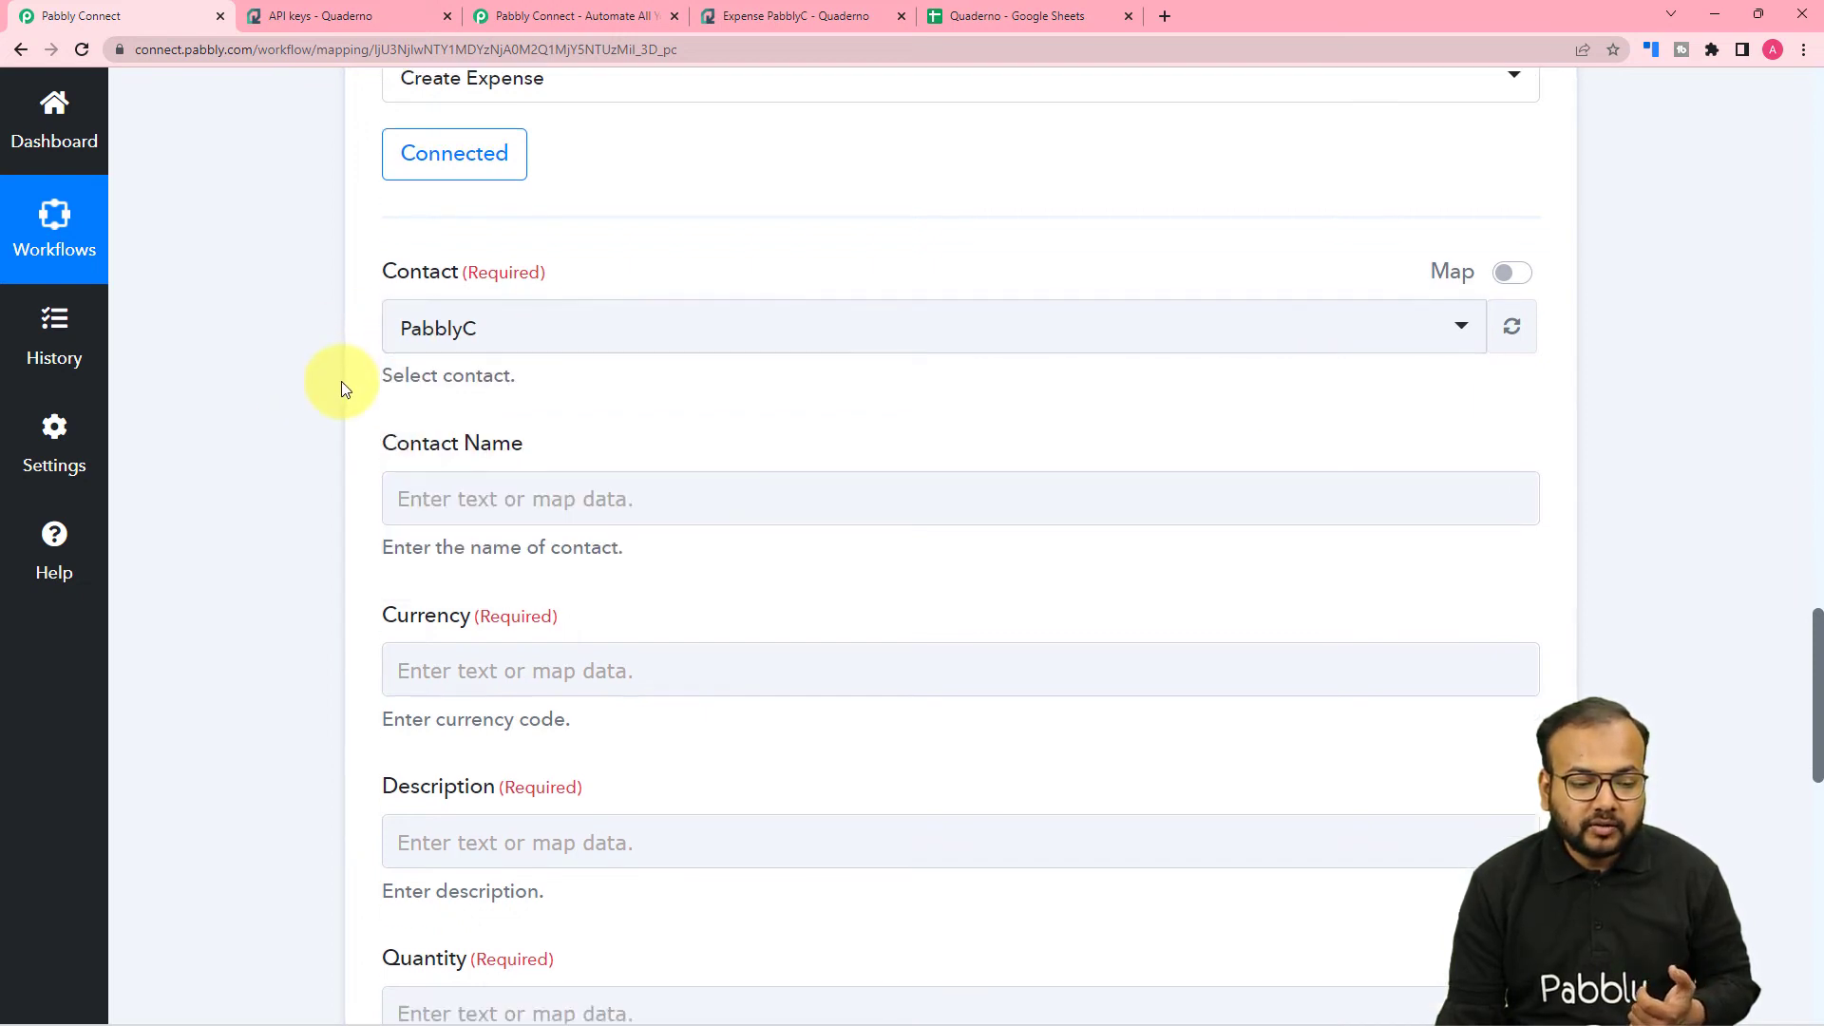
left_click(526, 333)
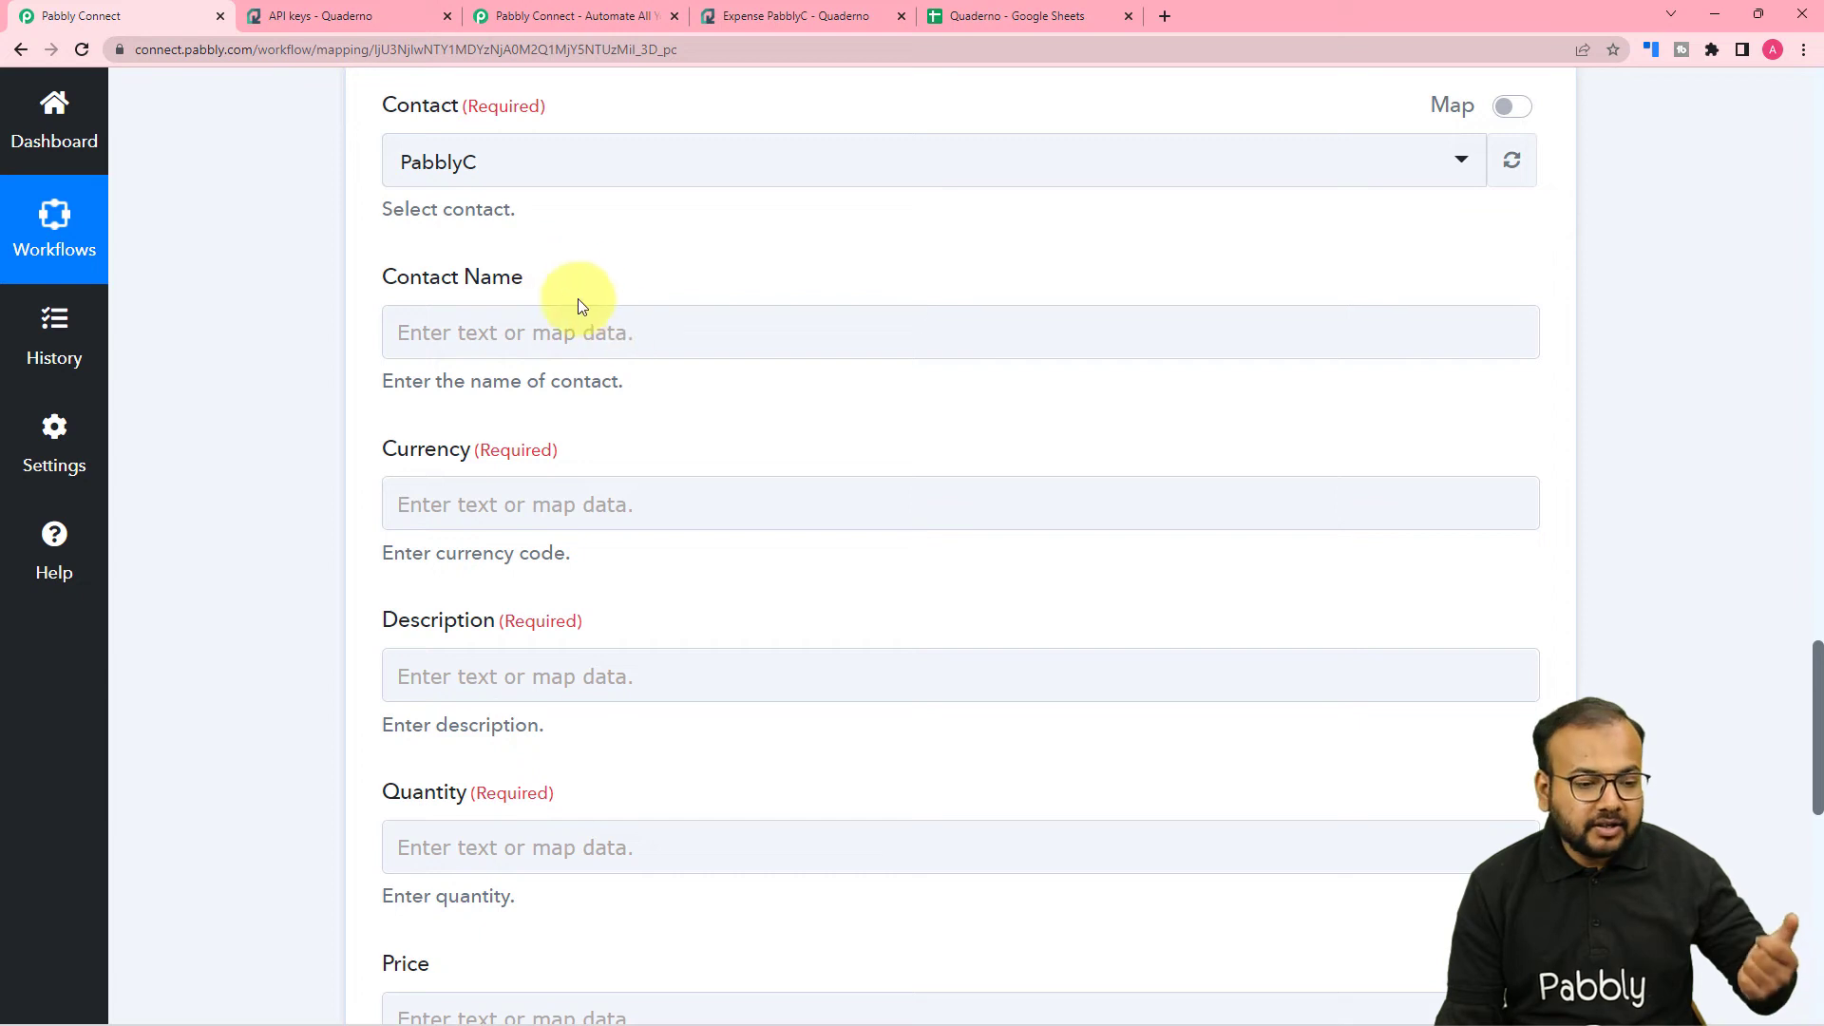
- Enter "Demo person" as the contact name
left_click(660, 342)
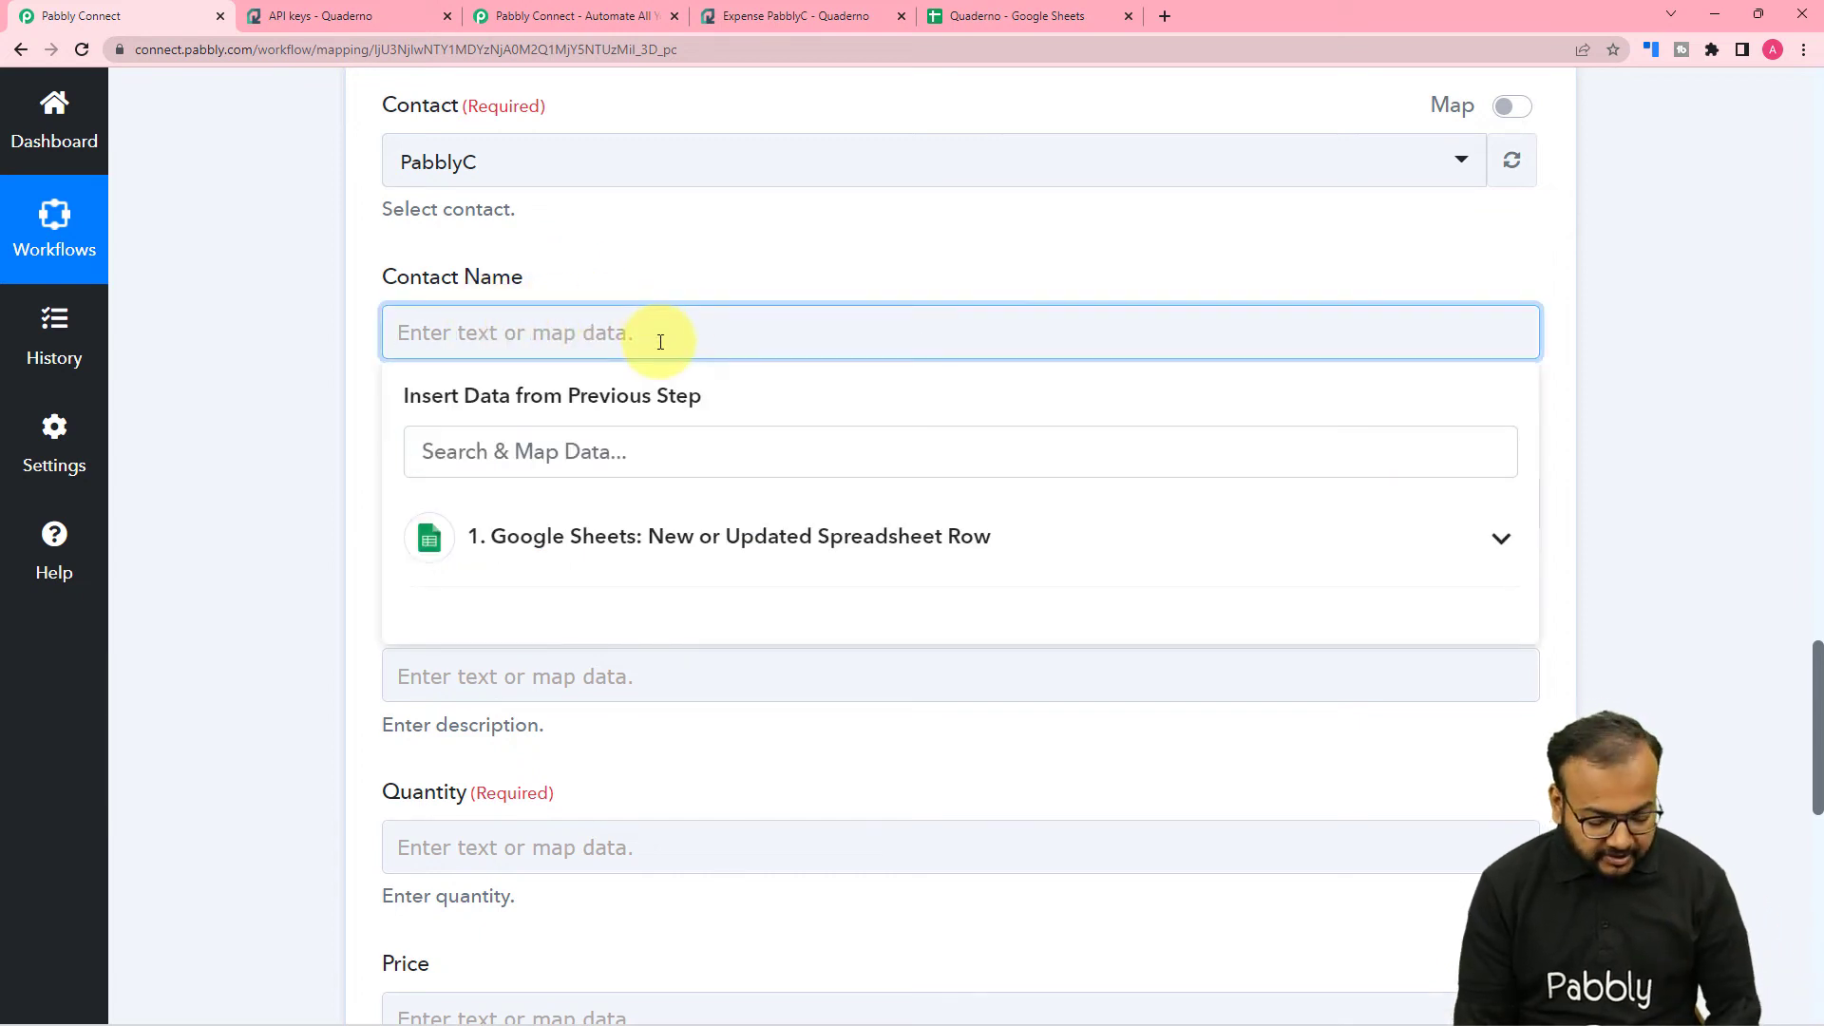
type("Demo person")
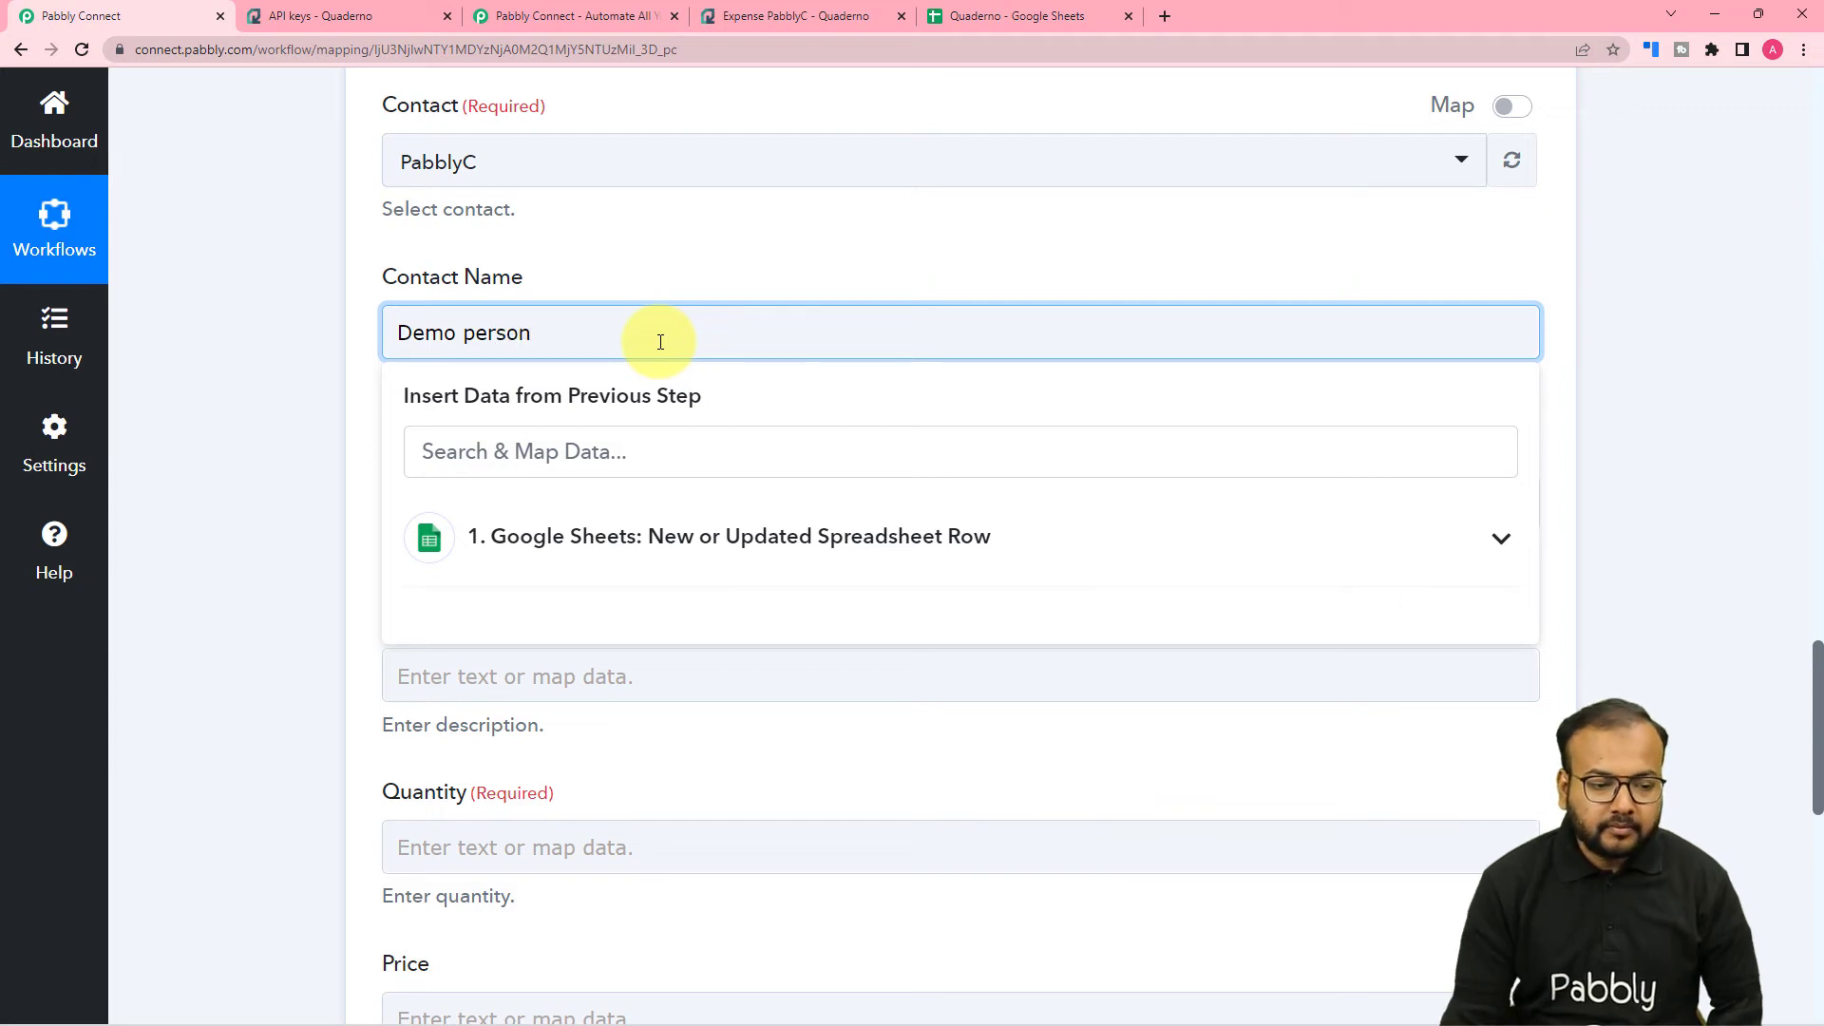
left_click(684, 232)
- Review the remaining expense fields and compare them with the data in the trigger's received response
scroll(684, 232, "down", 2)
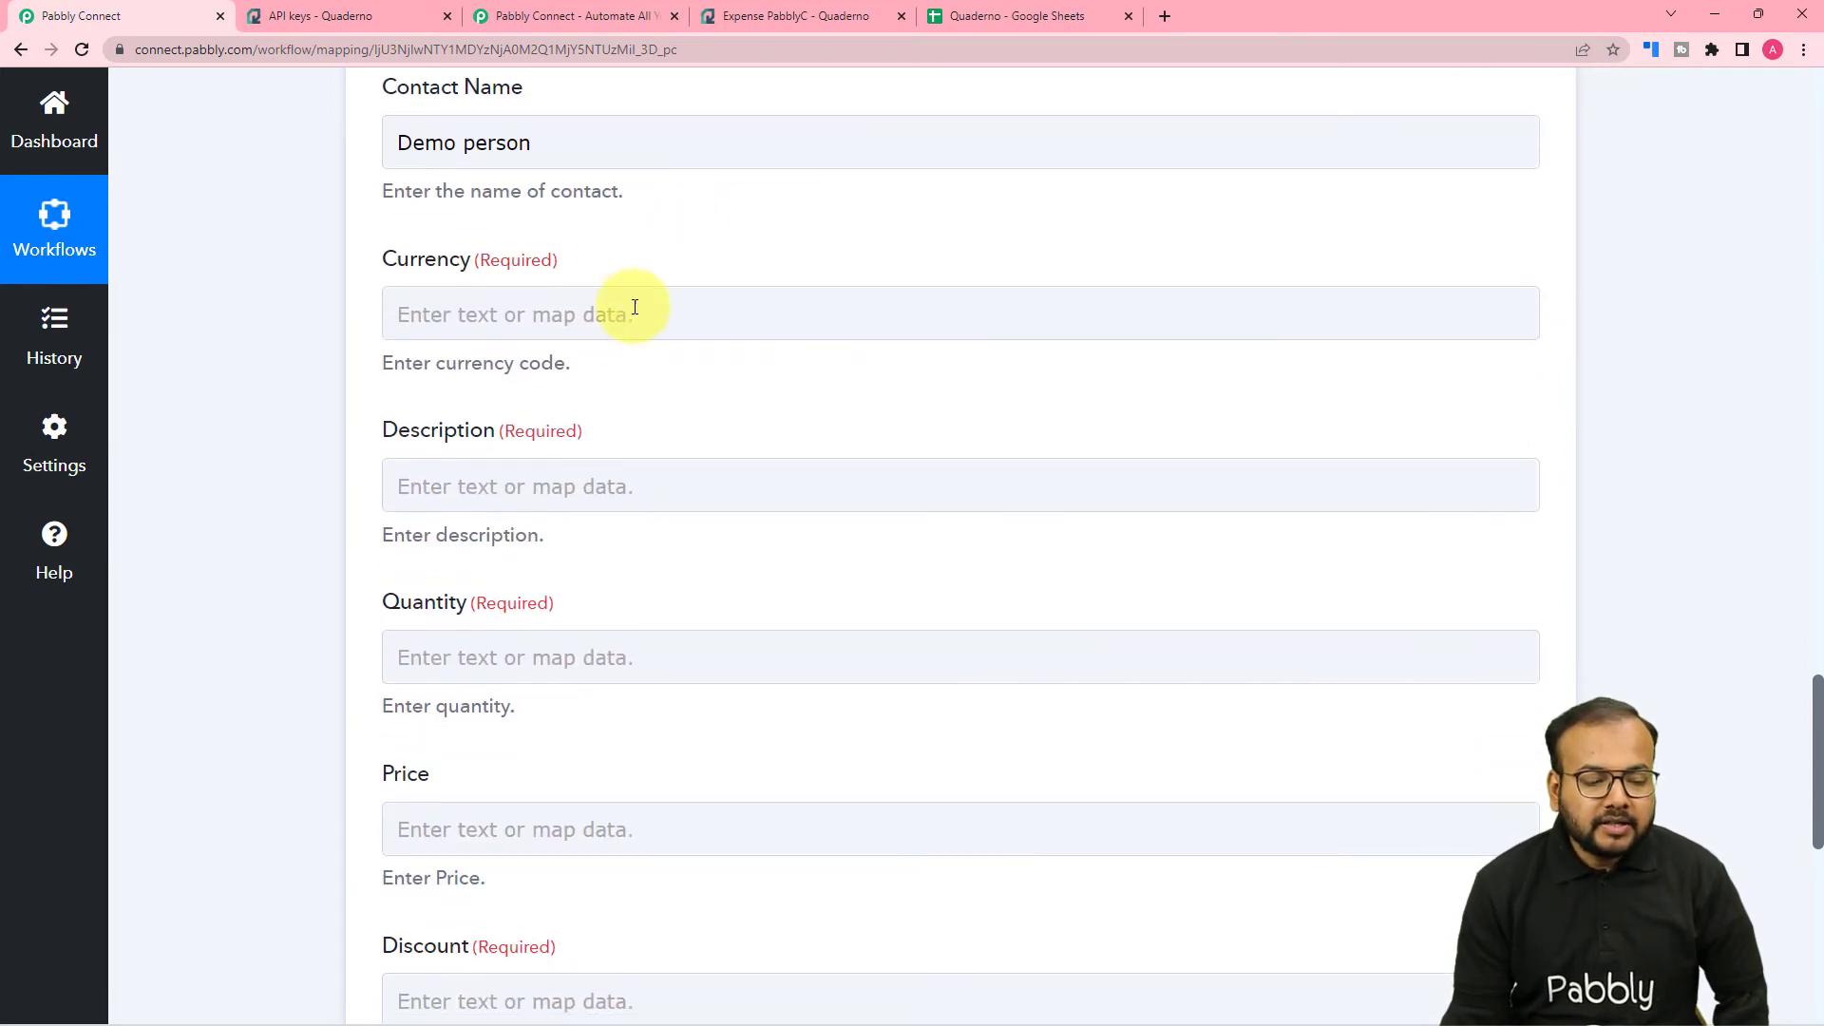
scroll(552, 608, "down", 3)
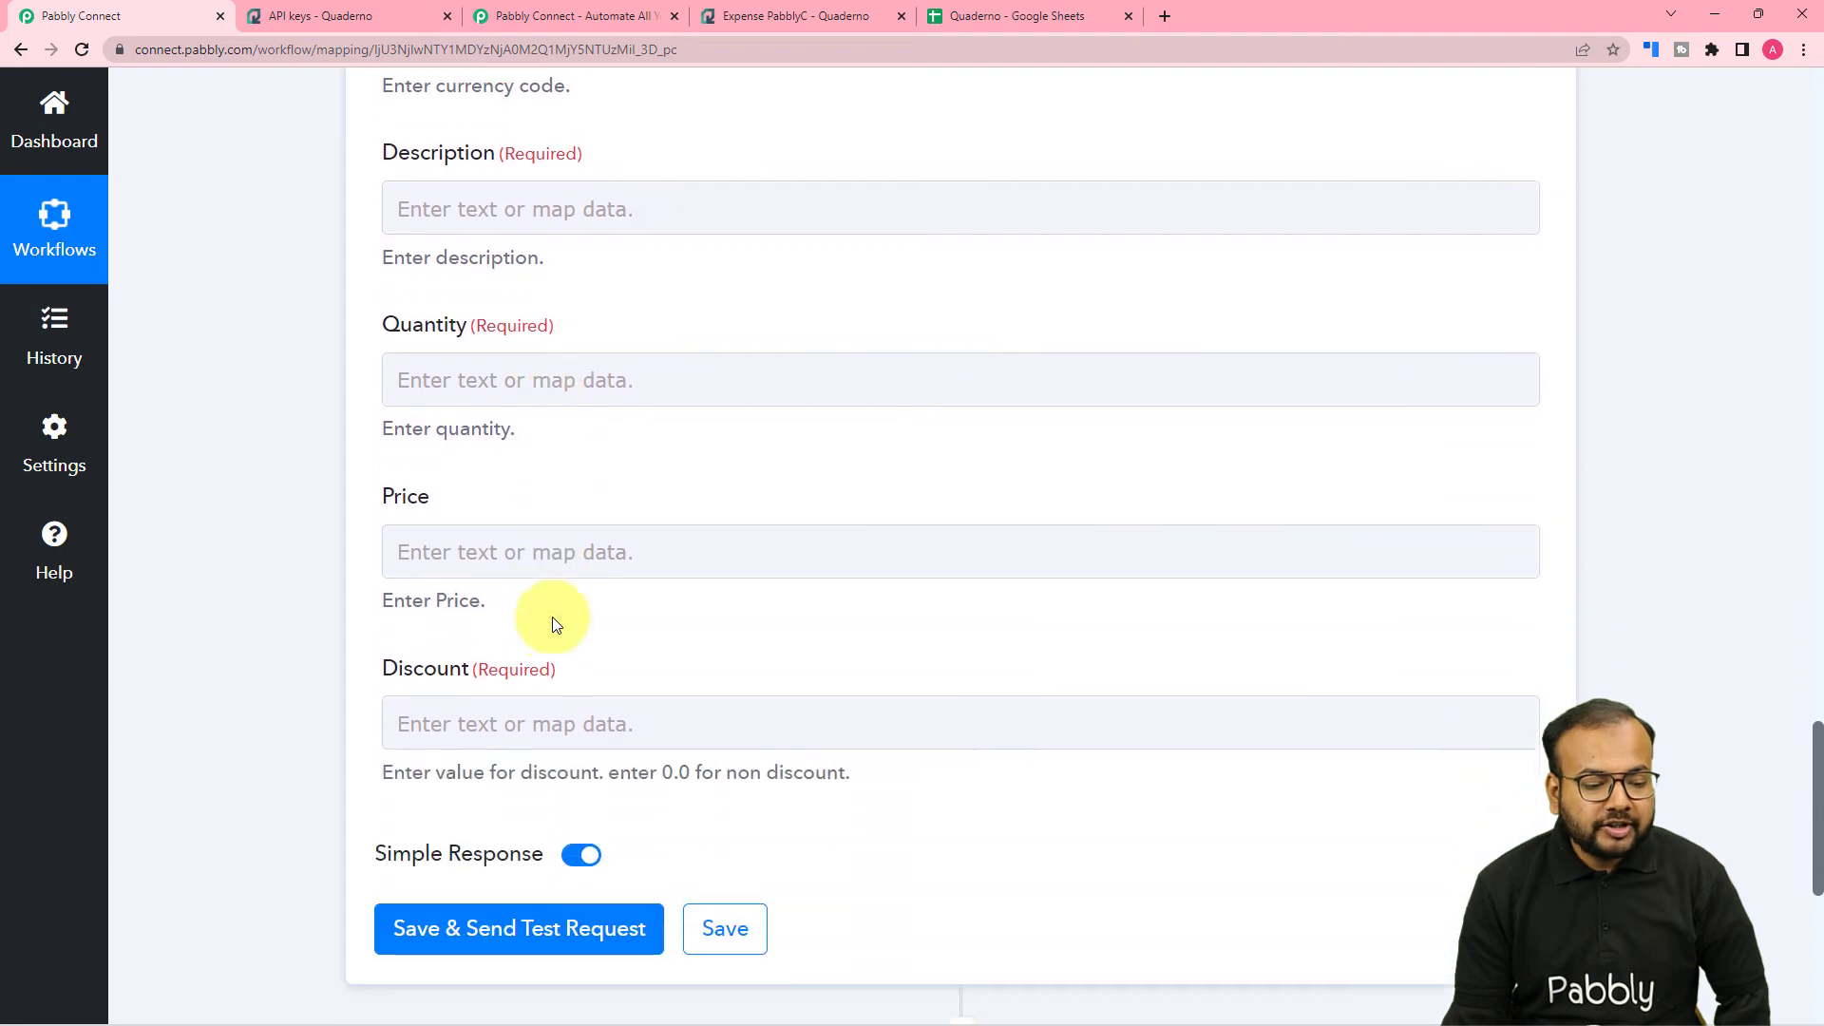
scroll(571, 688, "up", 3)
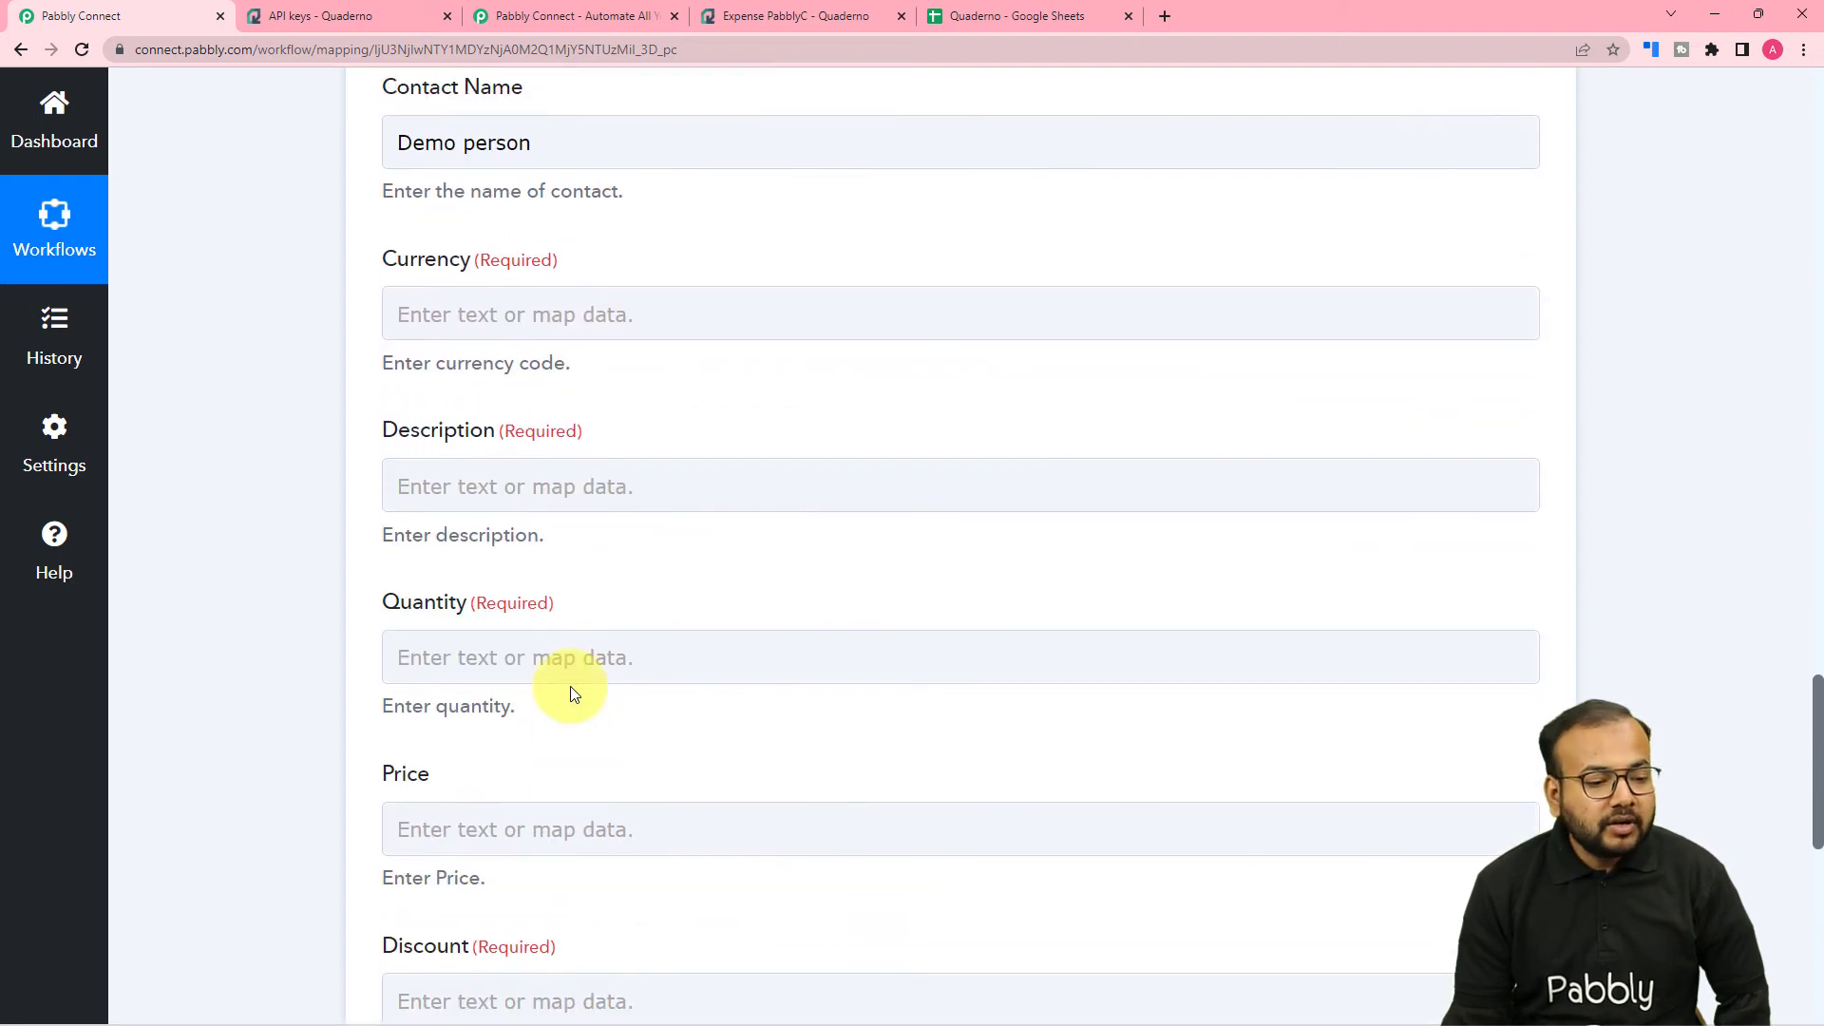
scroll(573, 693, "up", 9)
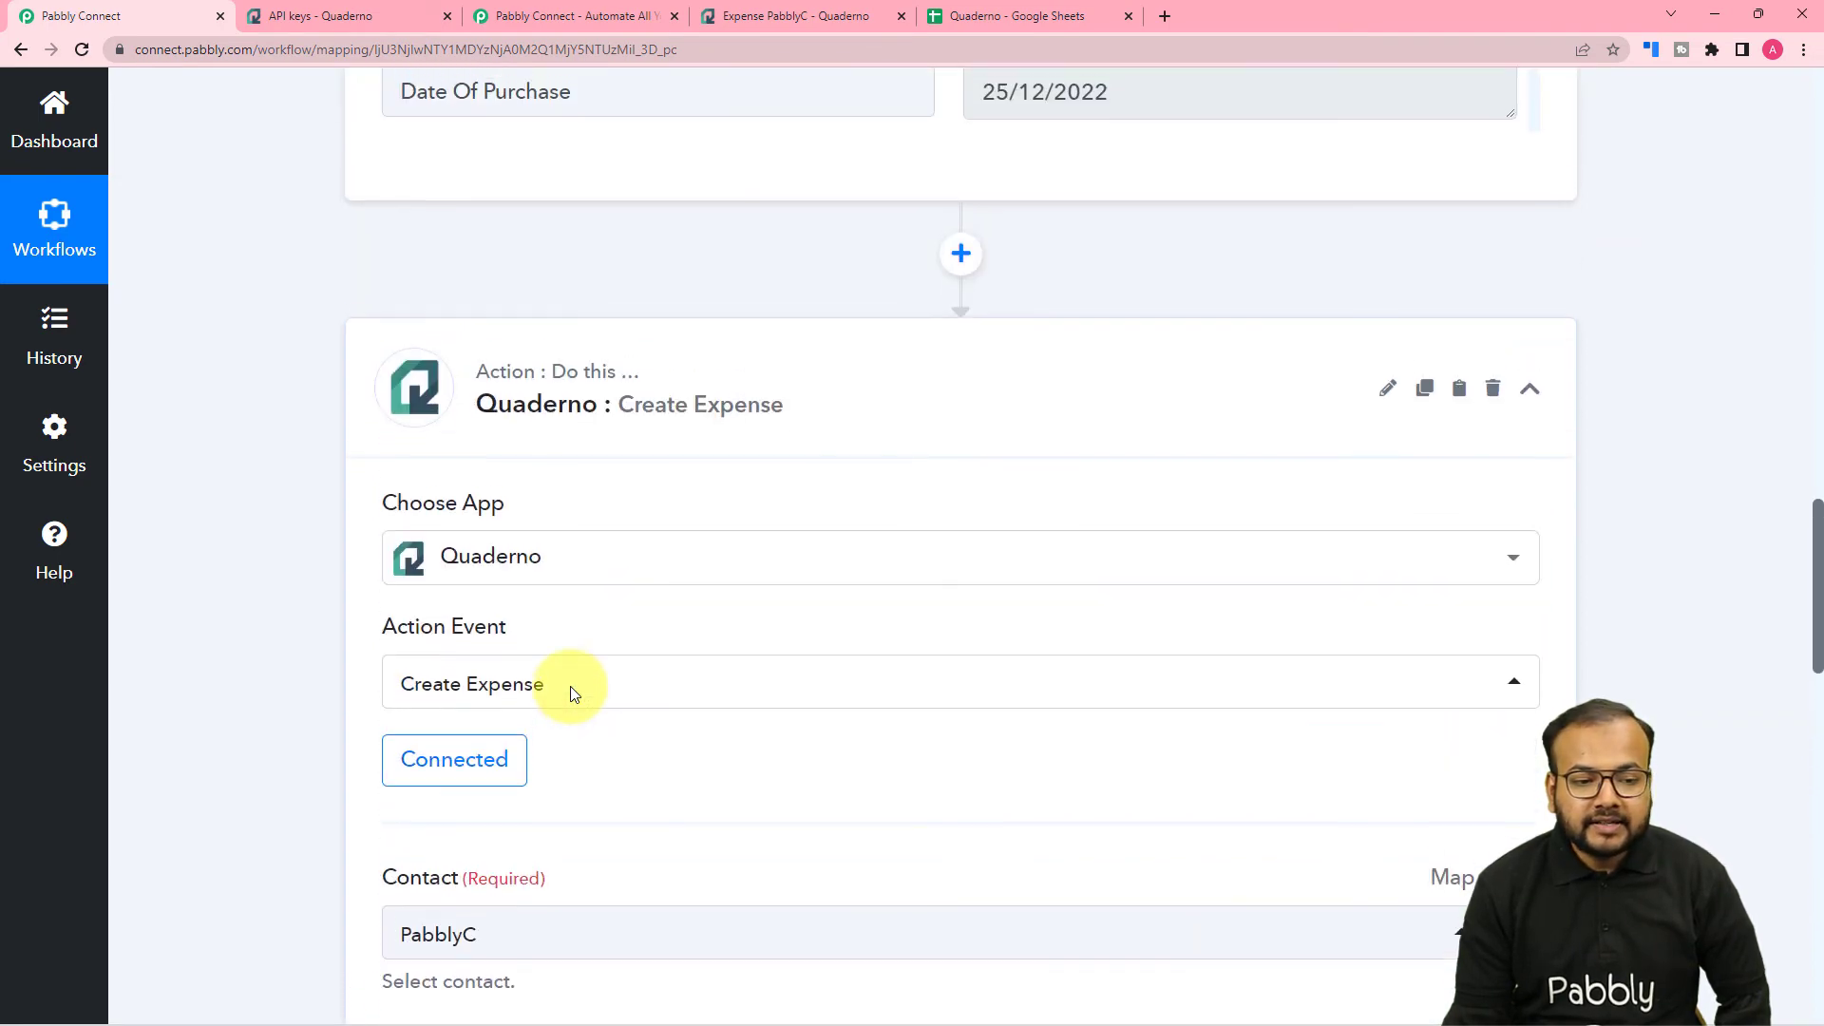
scroll(570, 686, "up", 9)
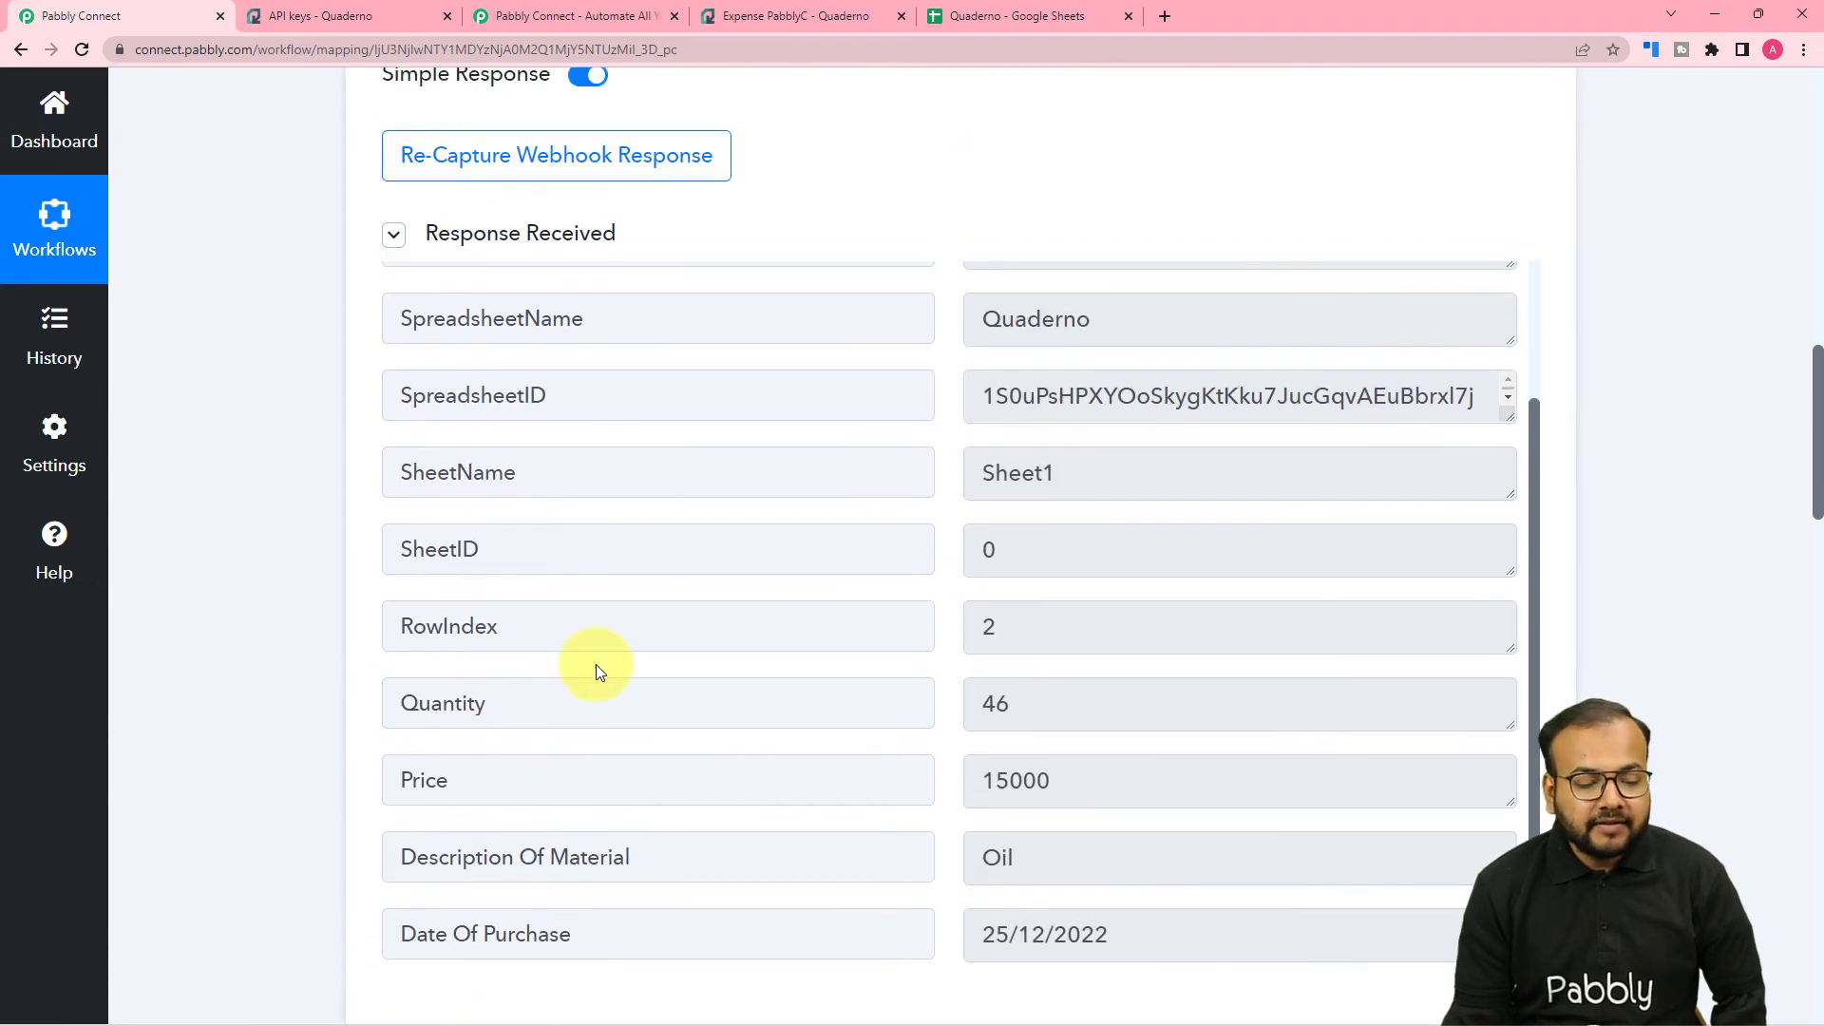
scroll(699, 499, "down", 4)
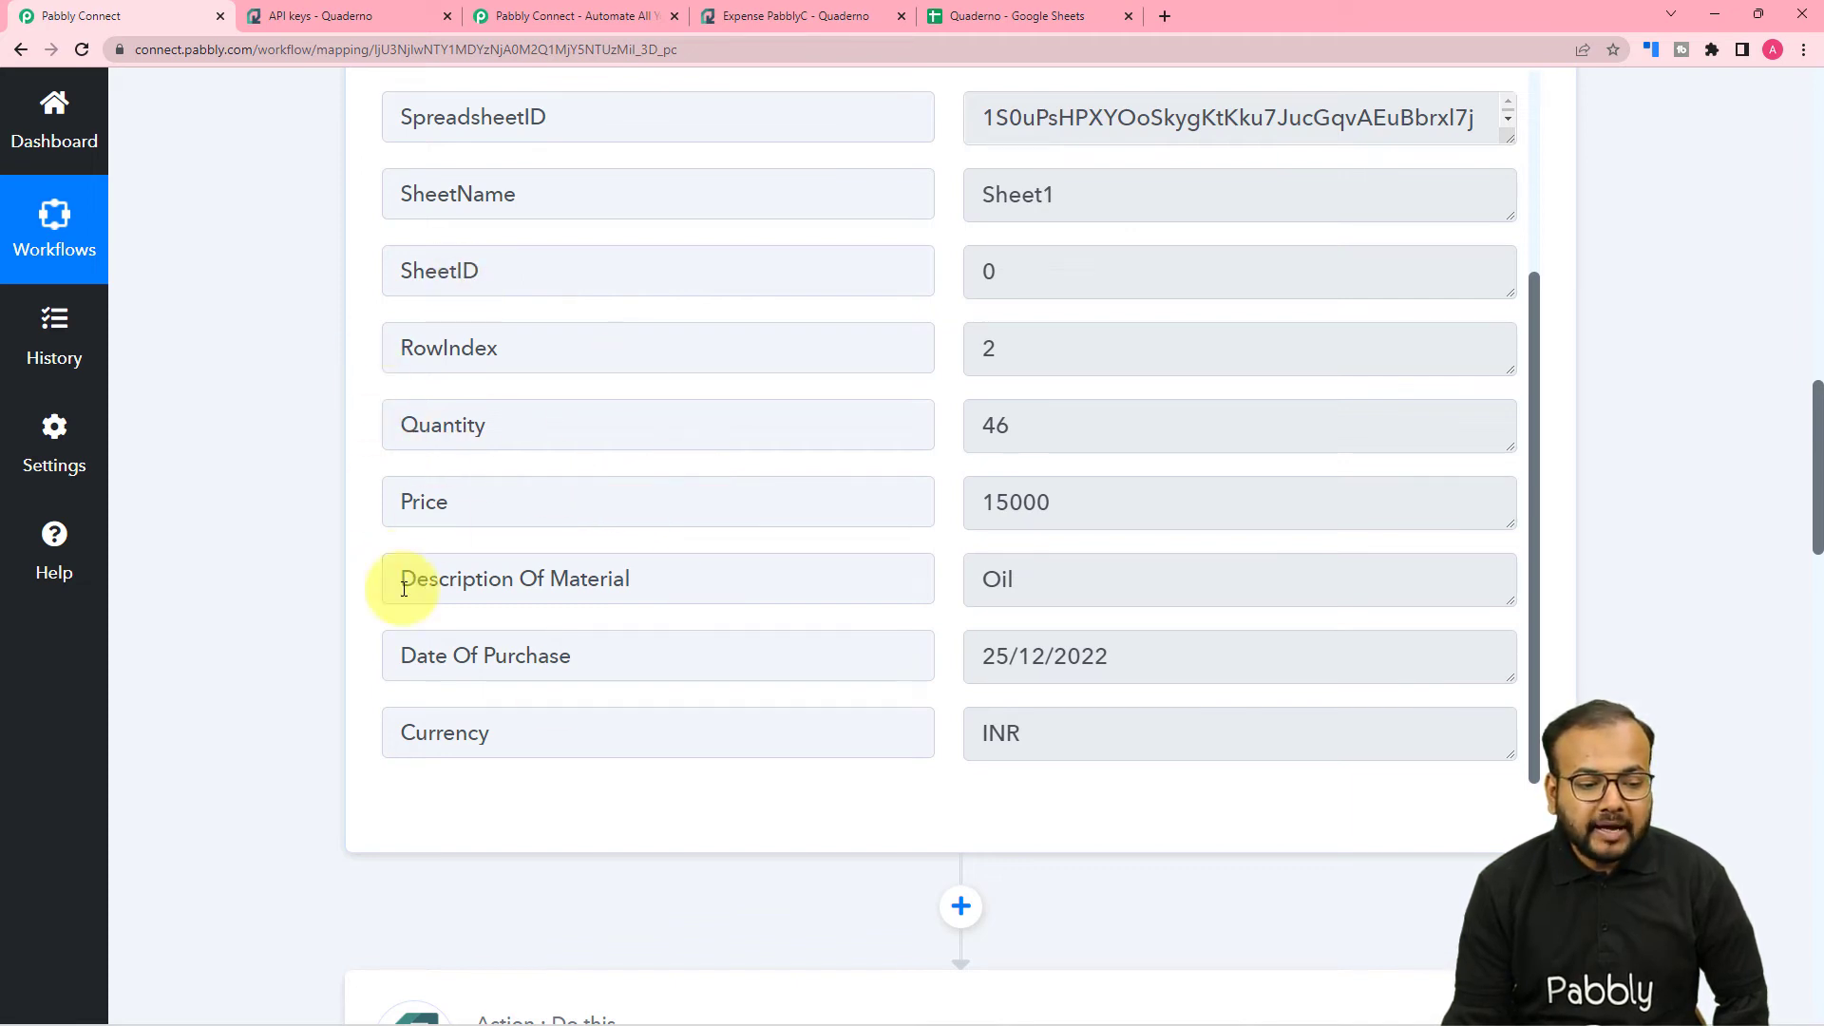
scroll(278, 663, "down", 15)
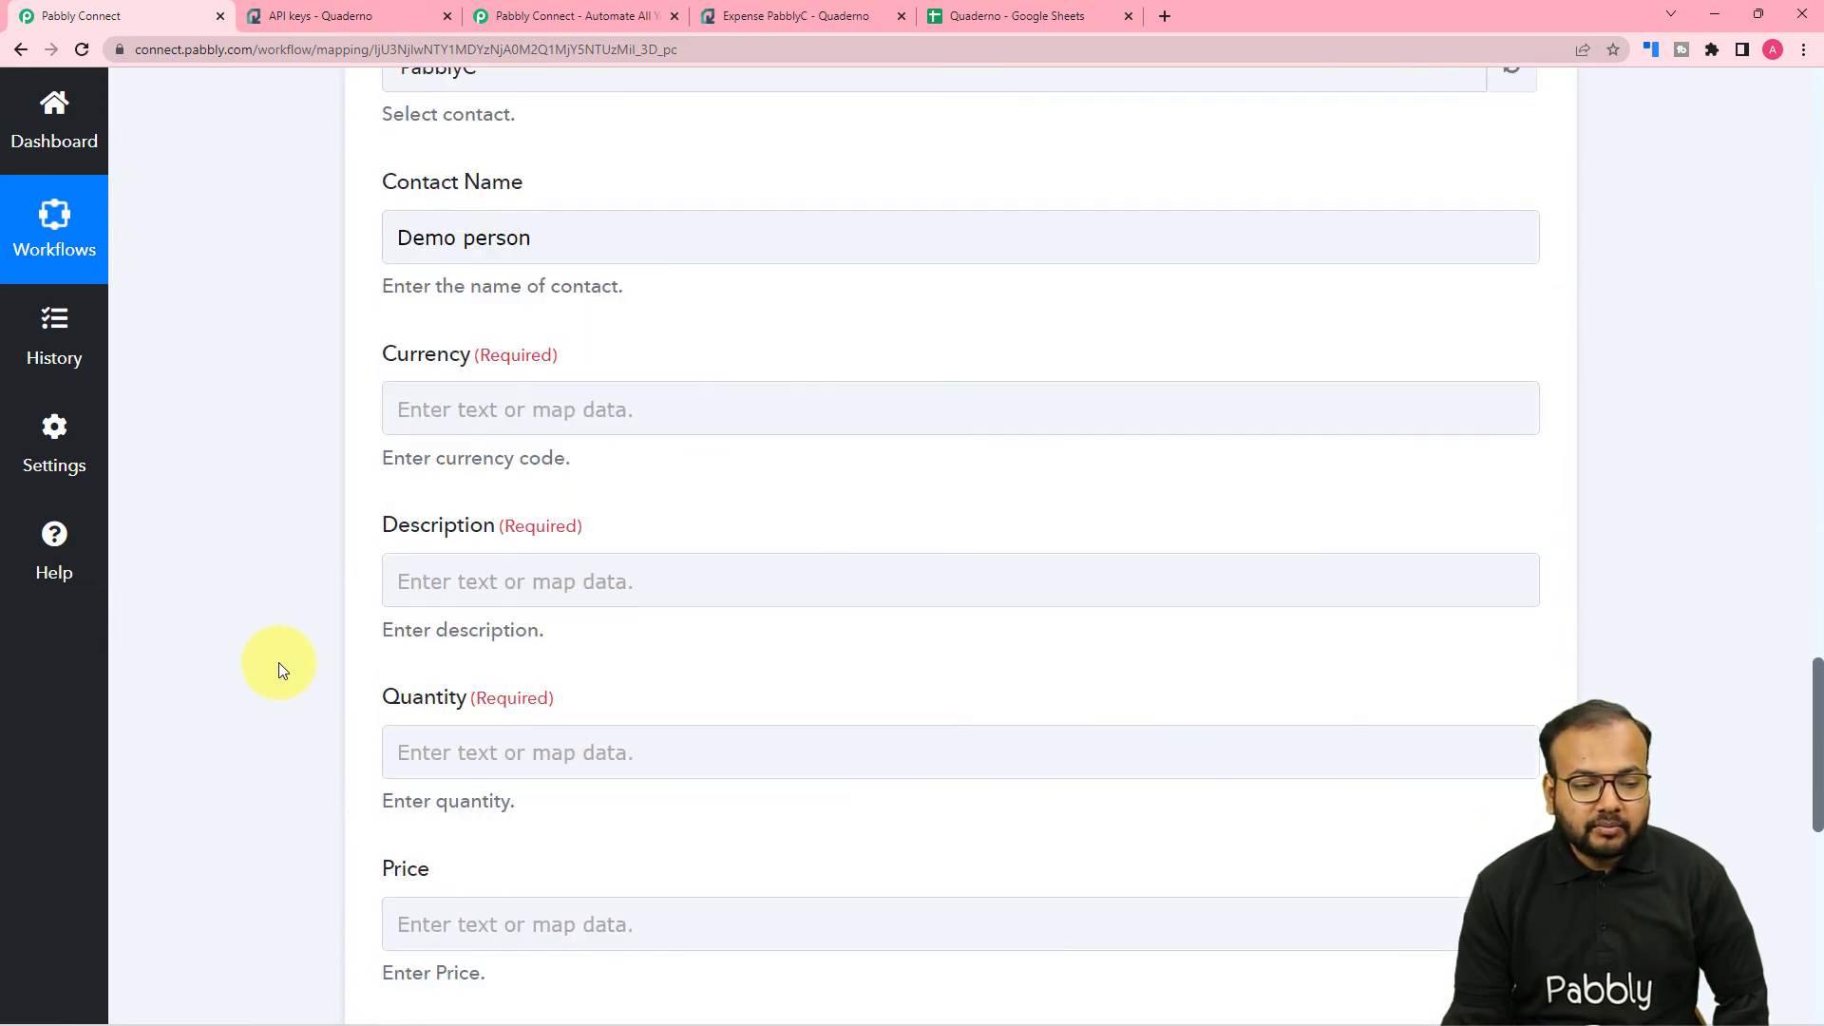
- Map the expense's Currency field to the Currency value from the Google Sheets trigger
left_click(426, 408)
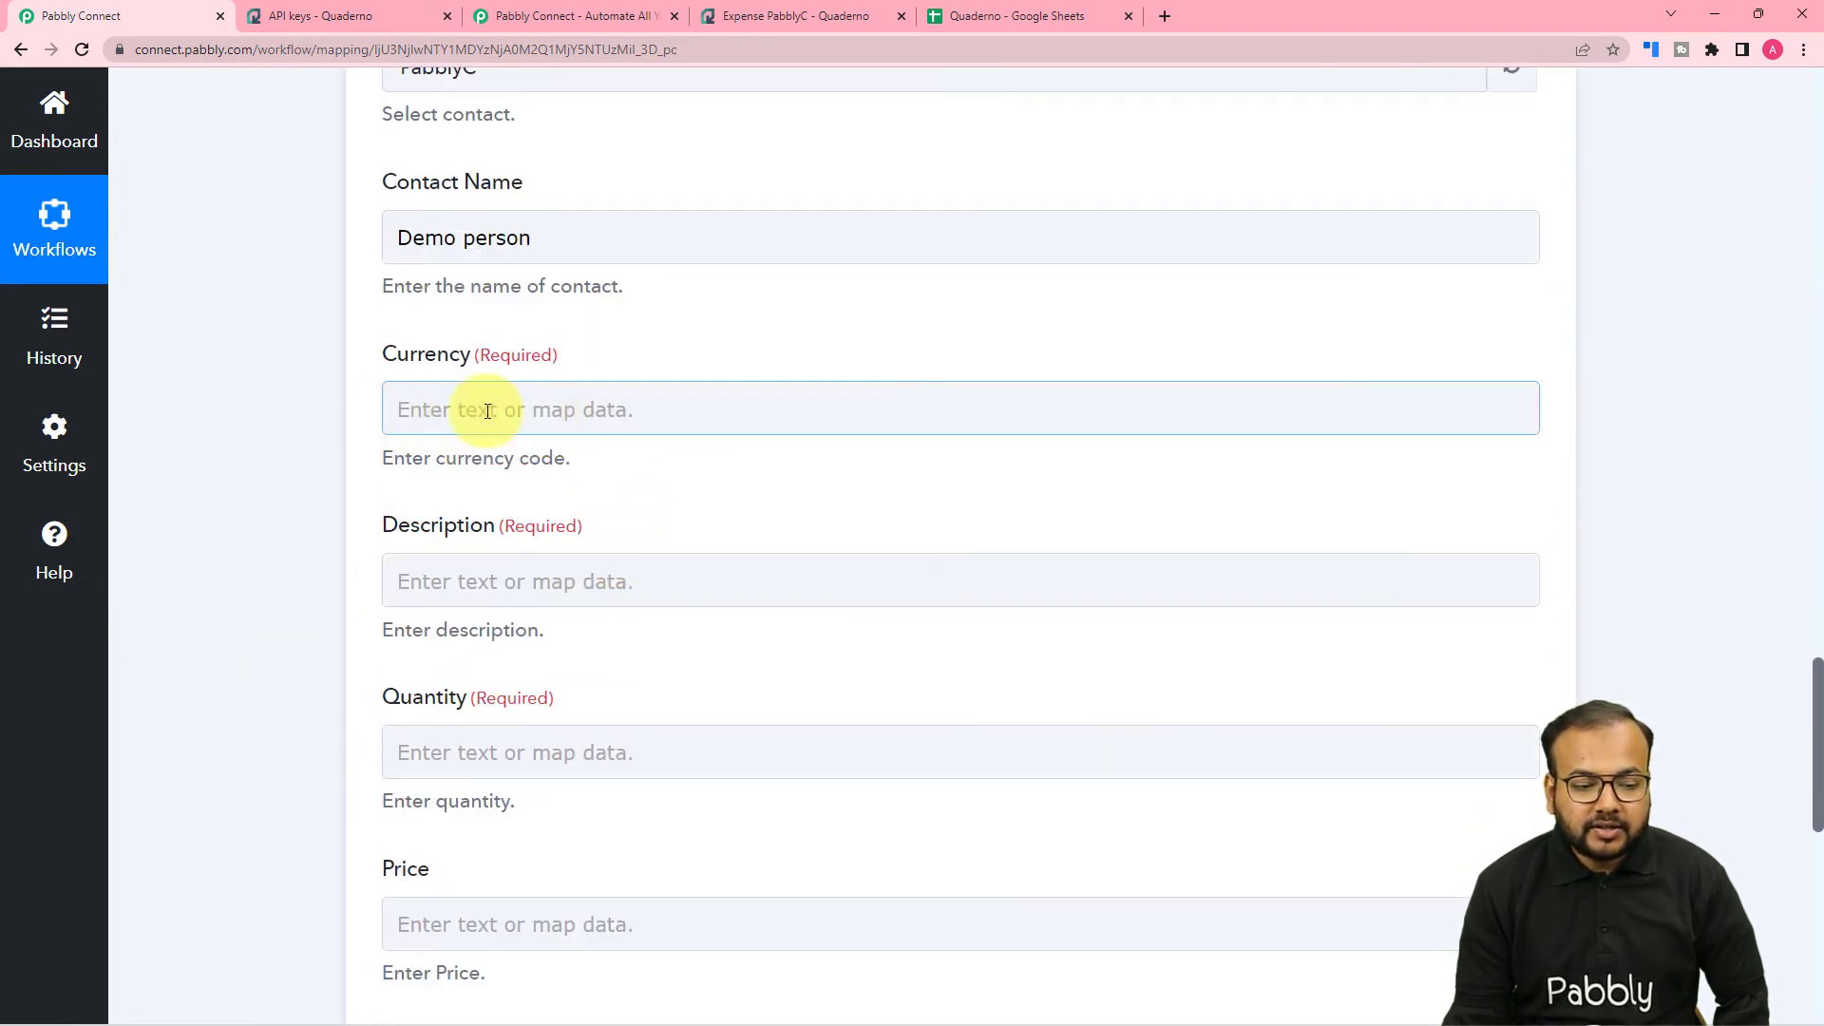
left_click(487, 411)
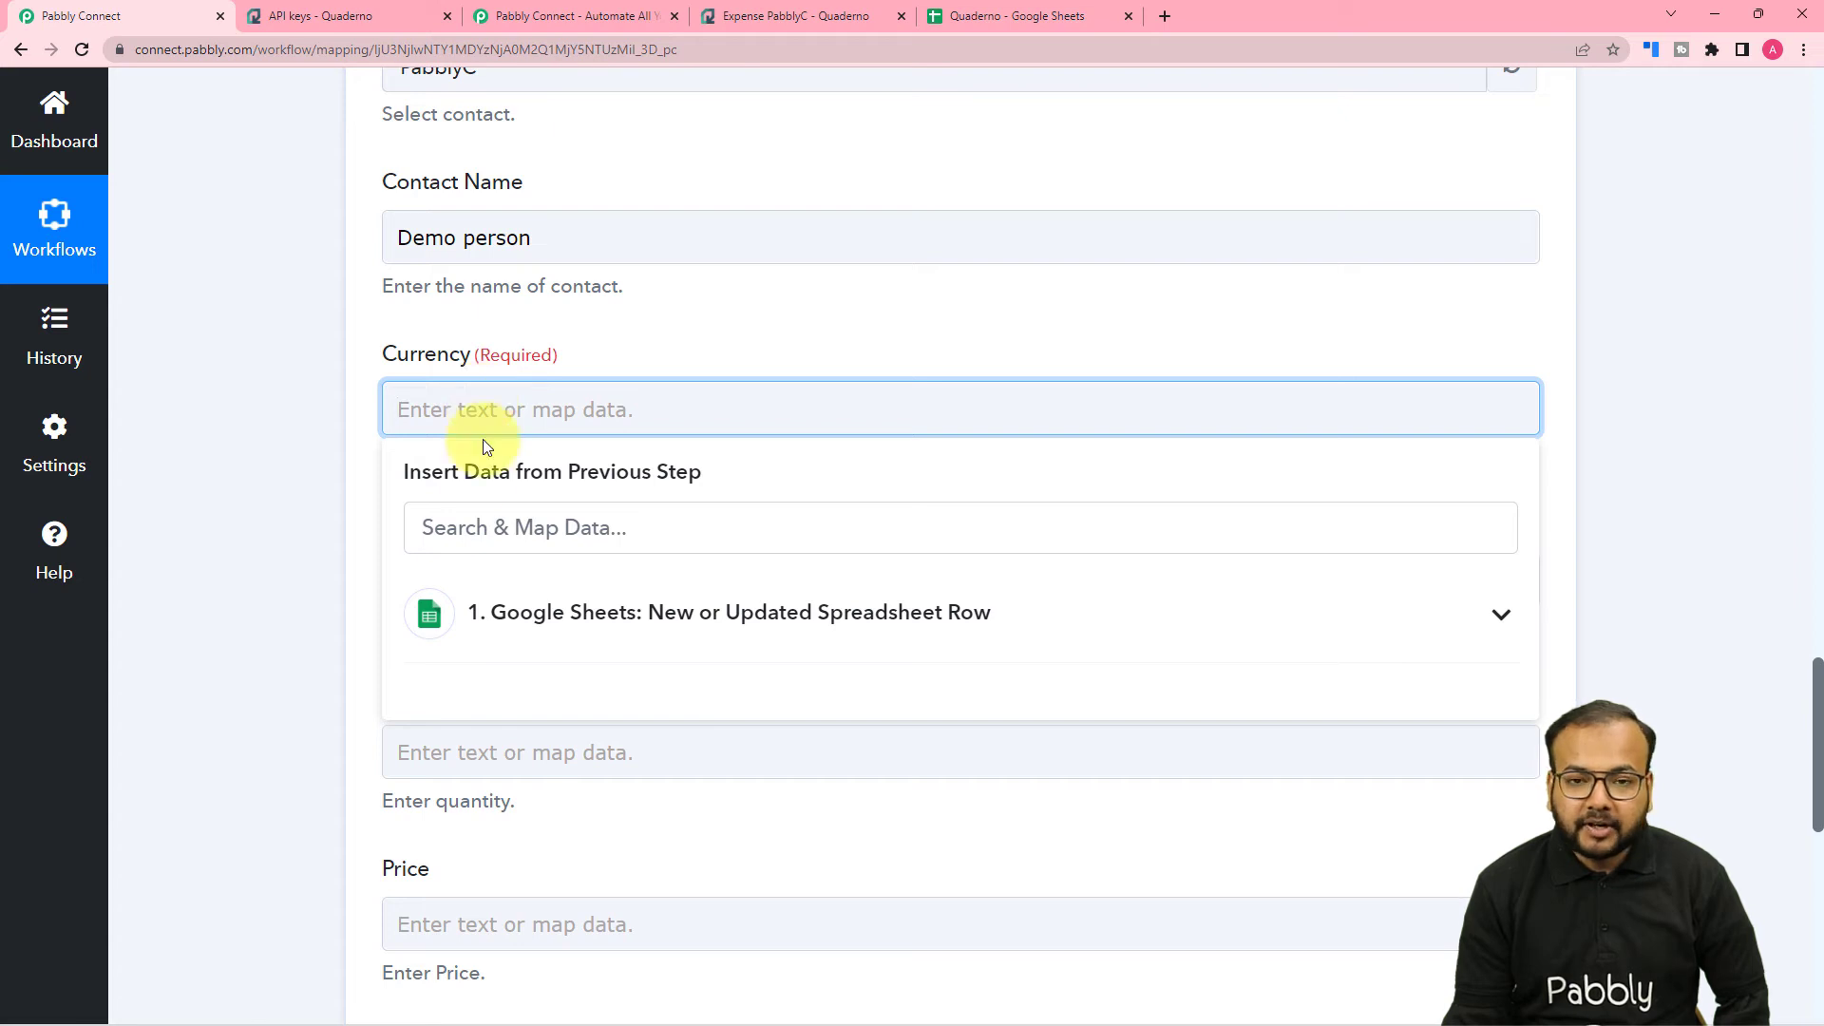
left_click(668, 629)
scroll(675, 779, "down", 3)
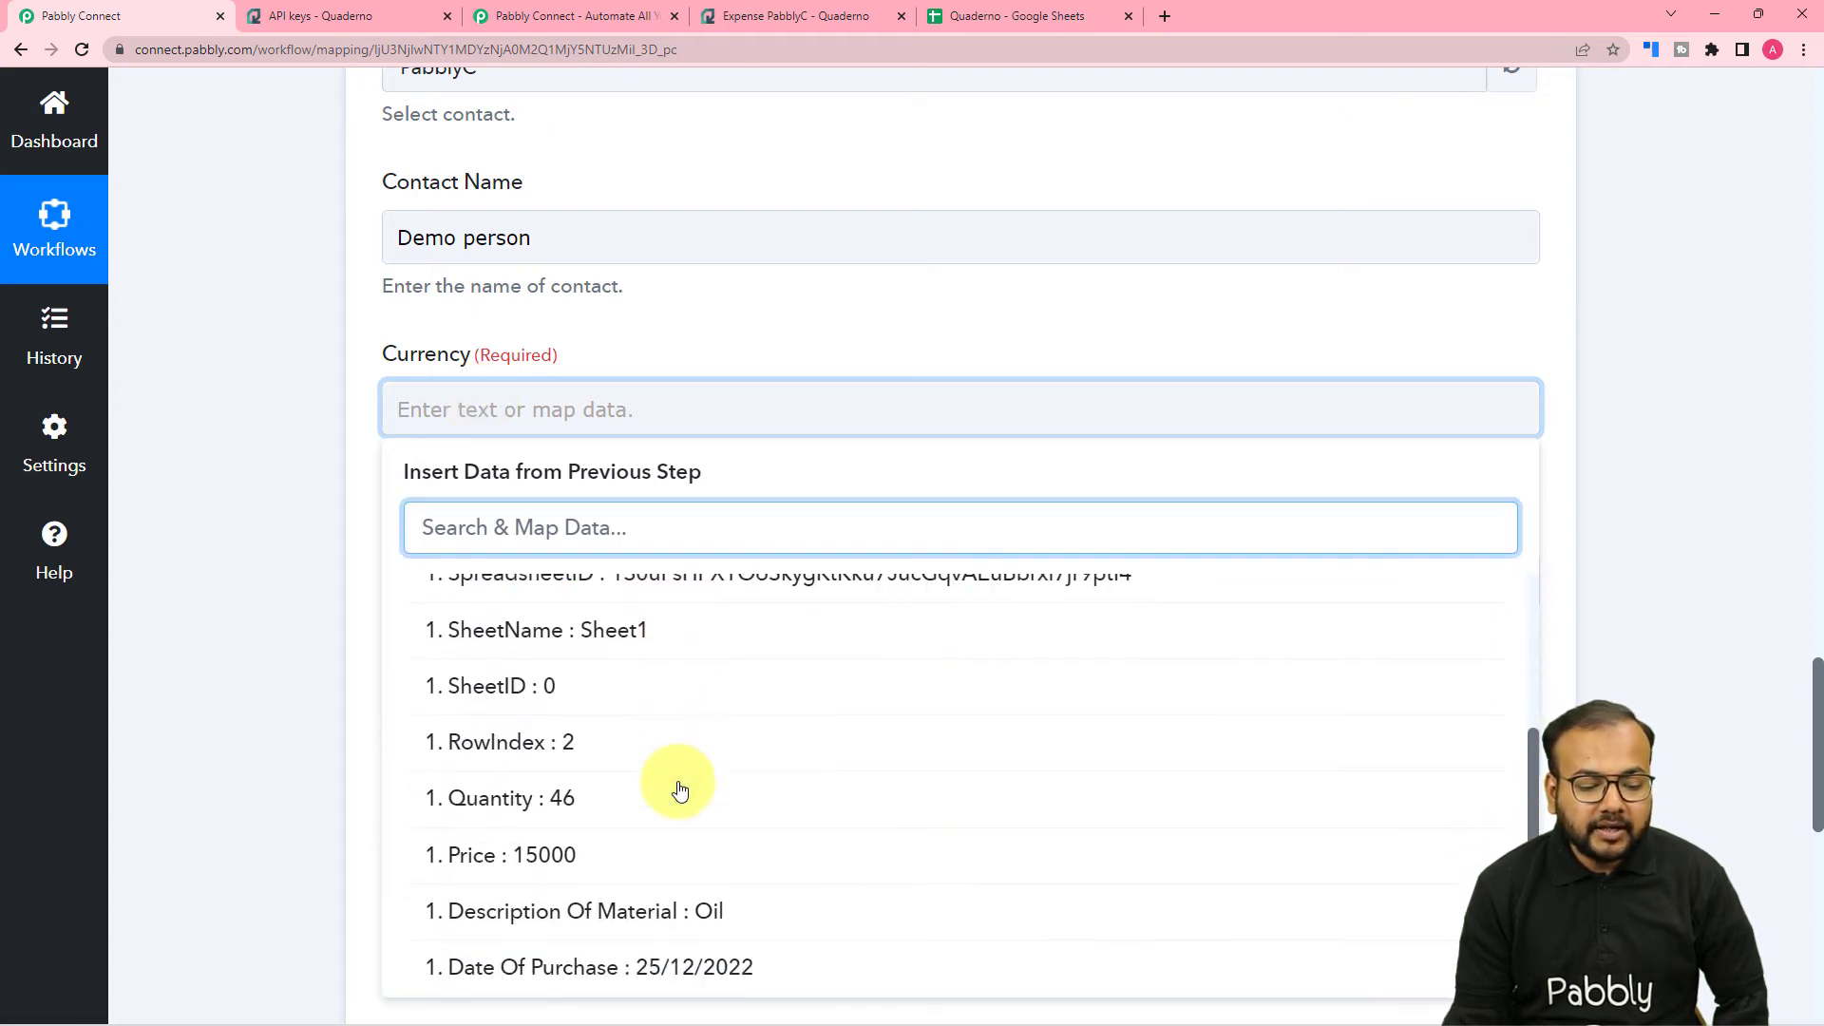
scroll(680, 789, "down", 1)
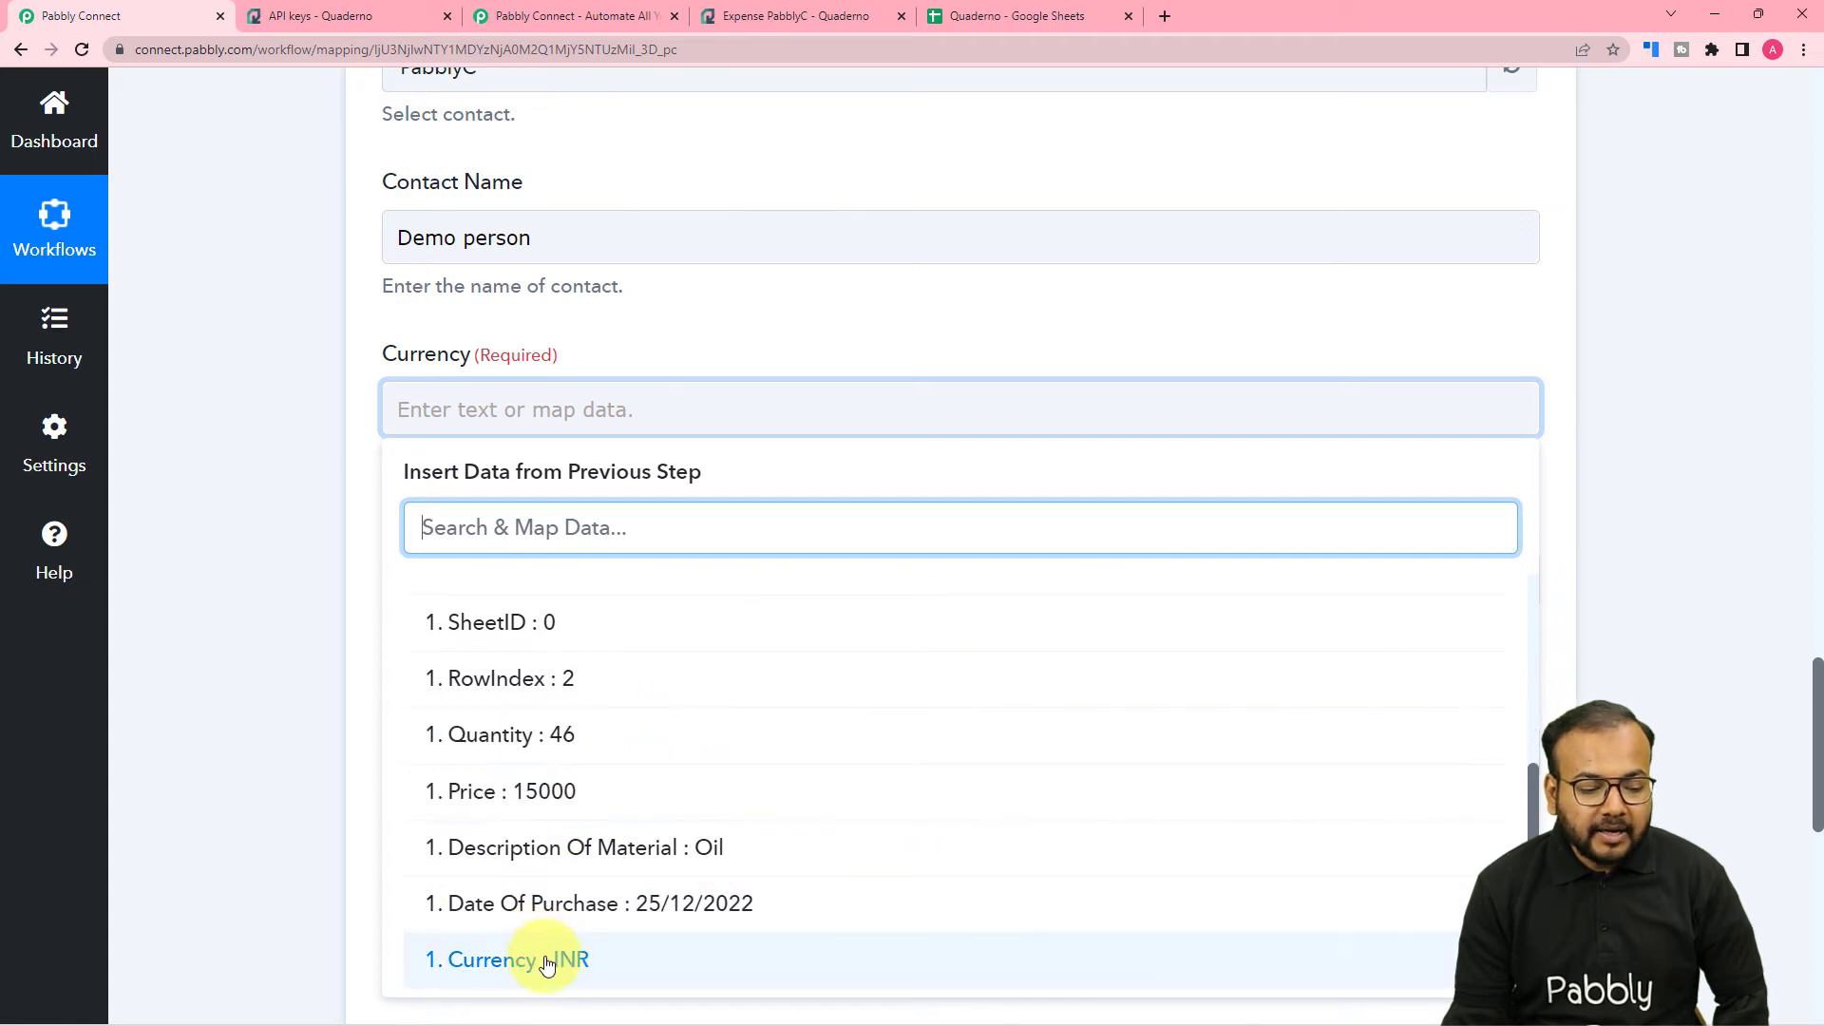
left_click(546, 962)
- Map the expense's Description field to Description Of Material from the Google Sheets trigger
scroll(296, 688, "down", 2)
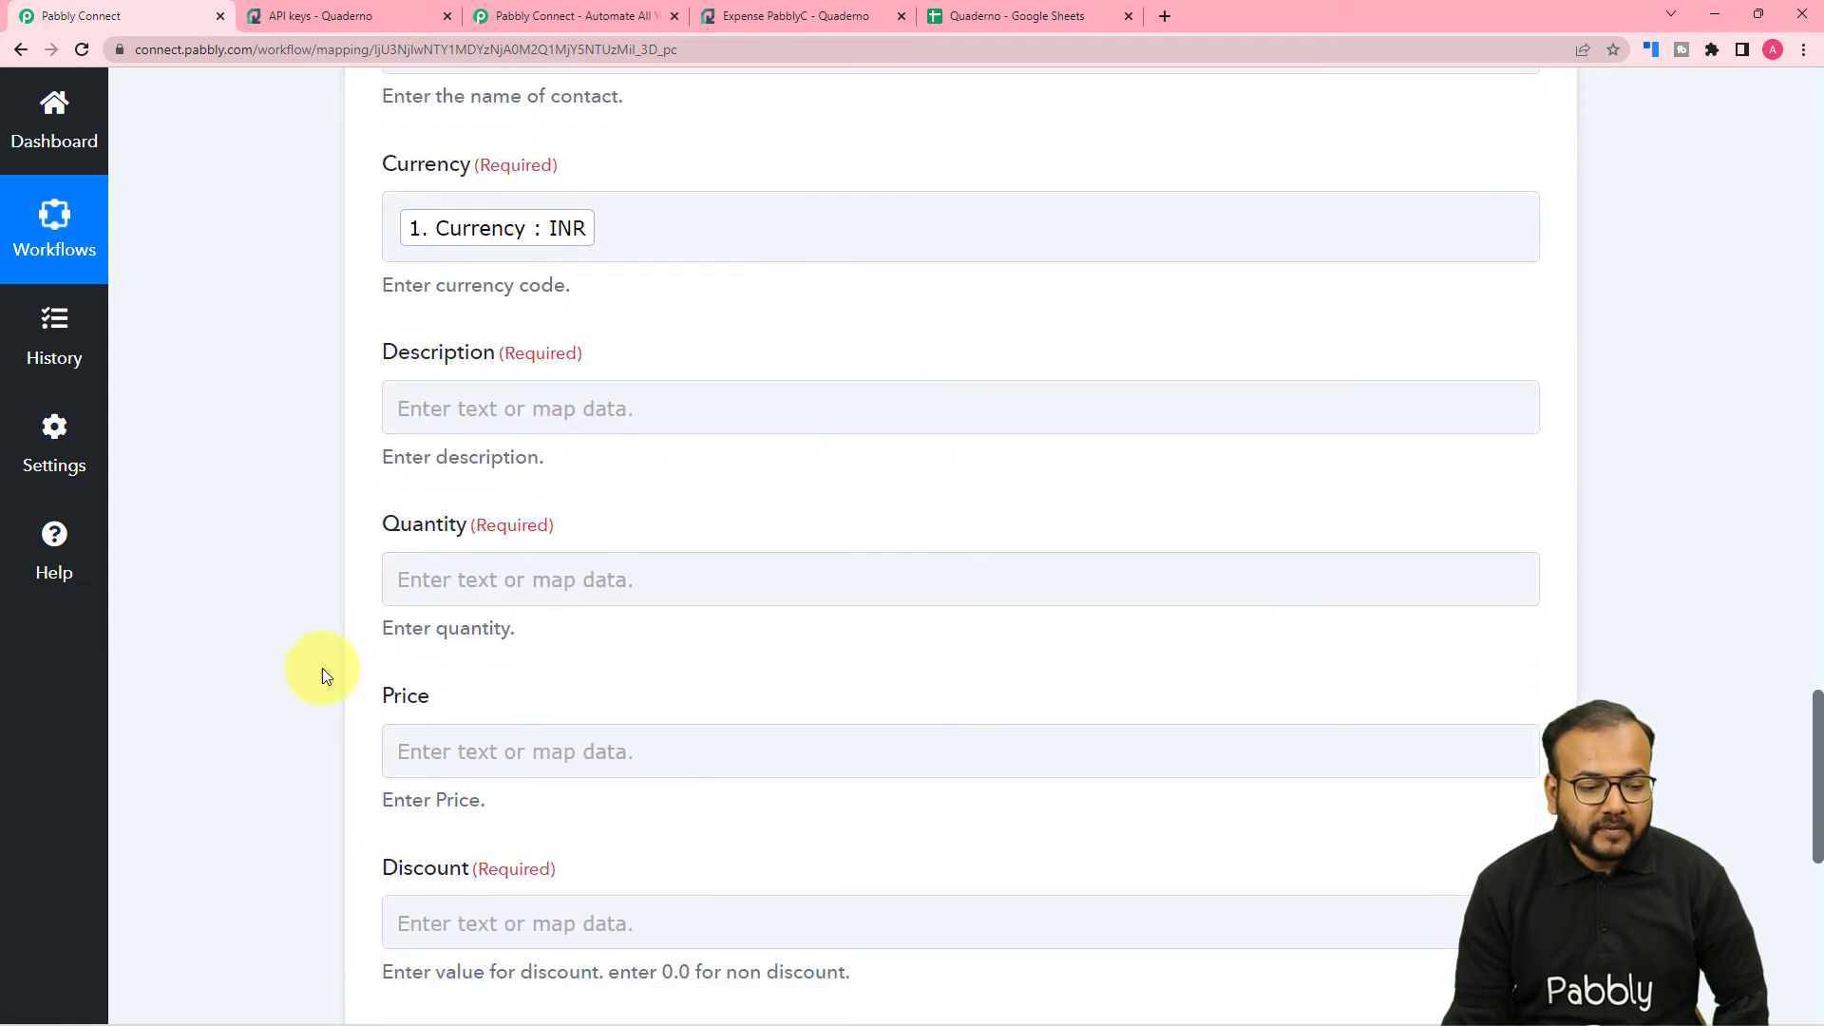
left_click(464, 419)
left_click(488, 608)
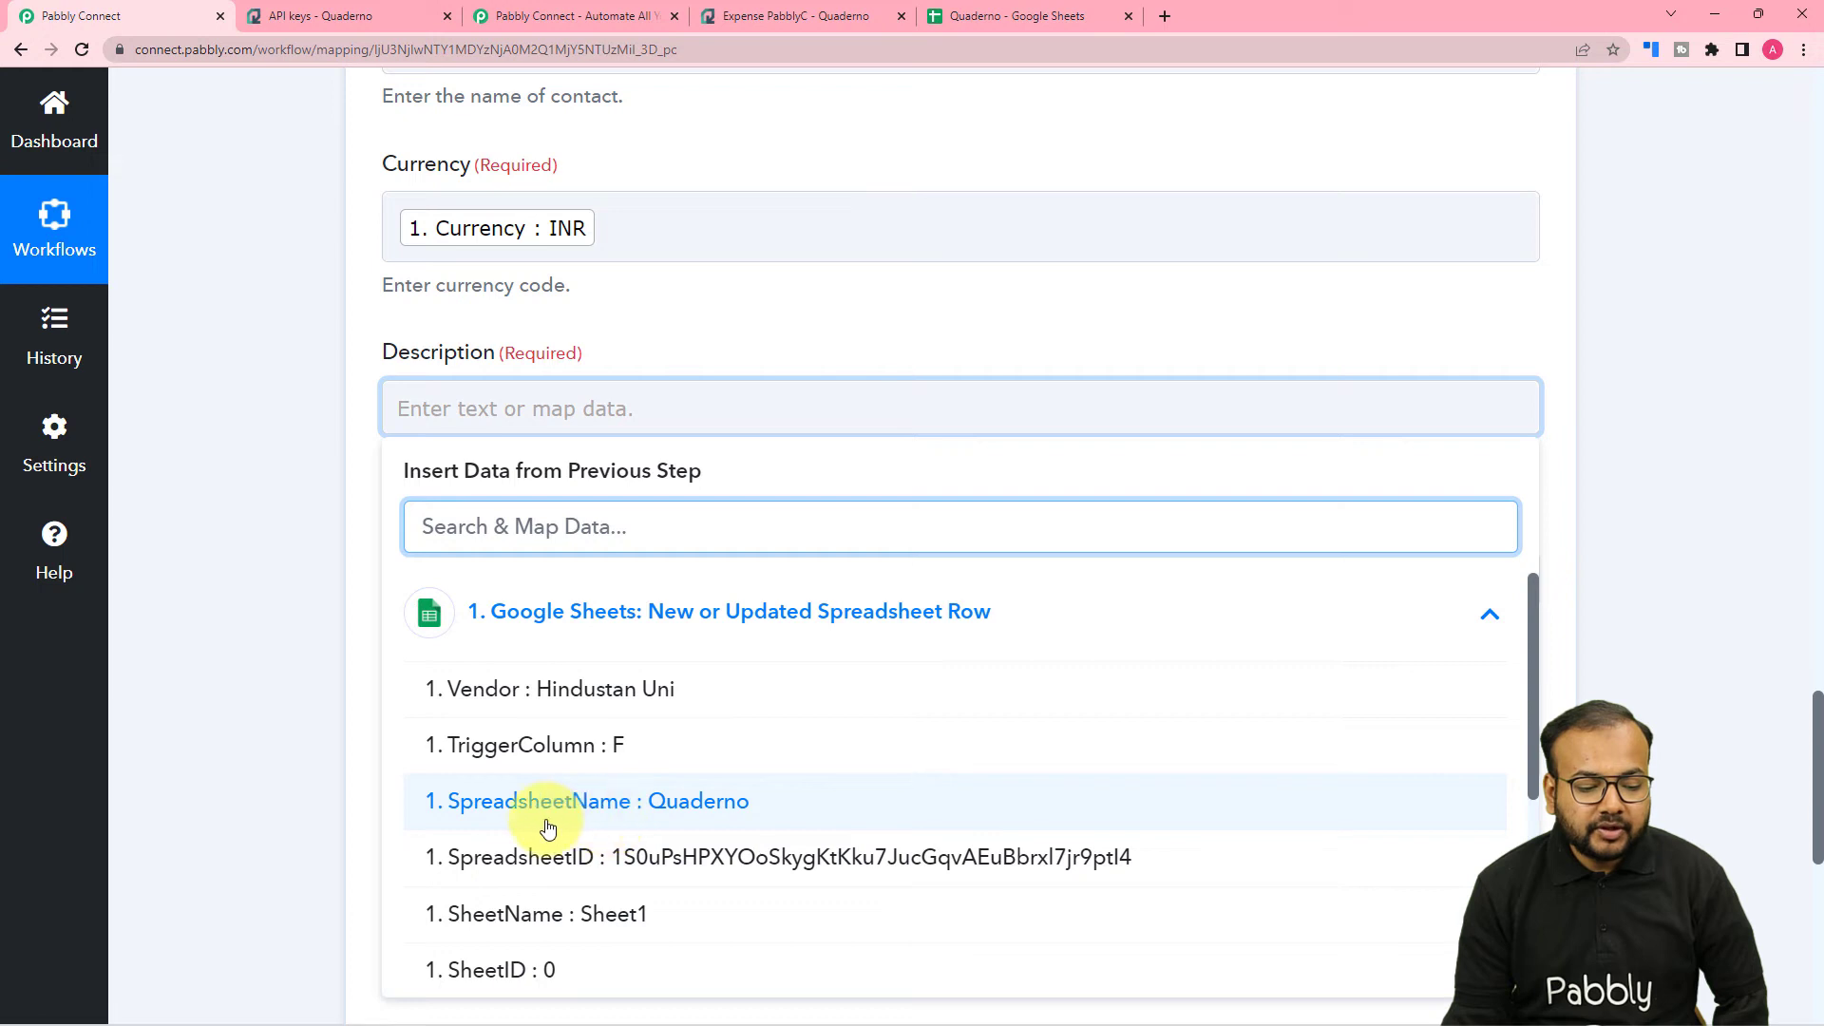
scroll(548, 830, "down", 5)
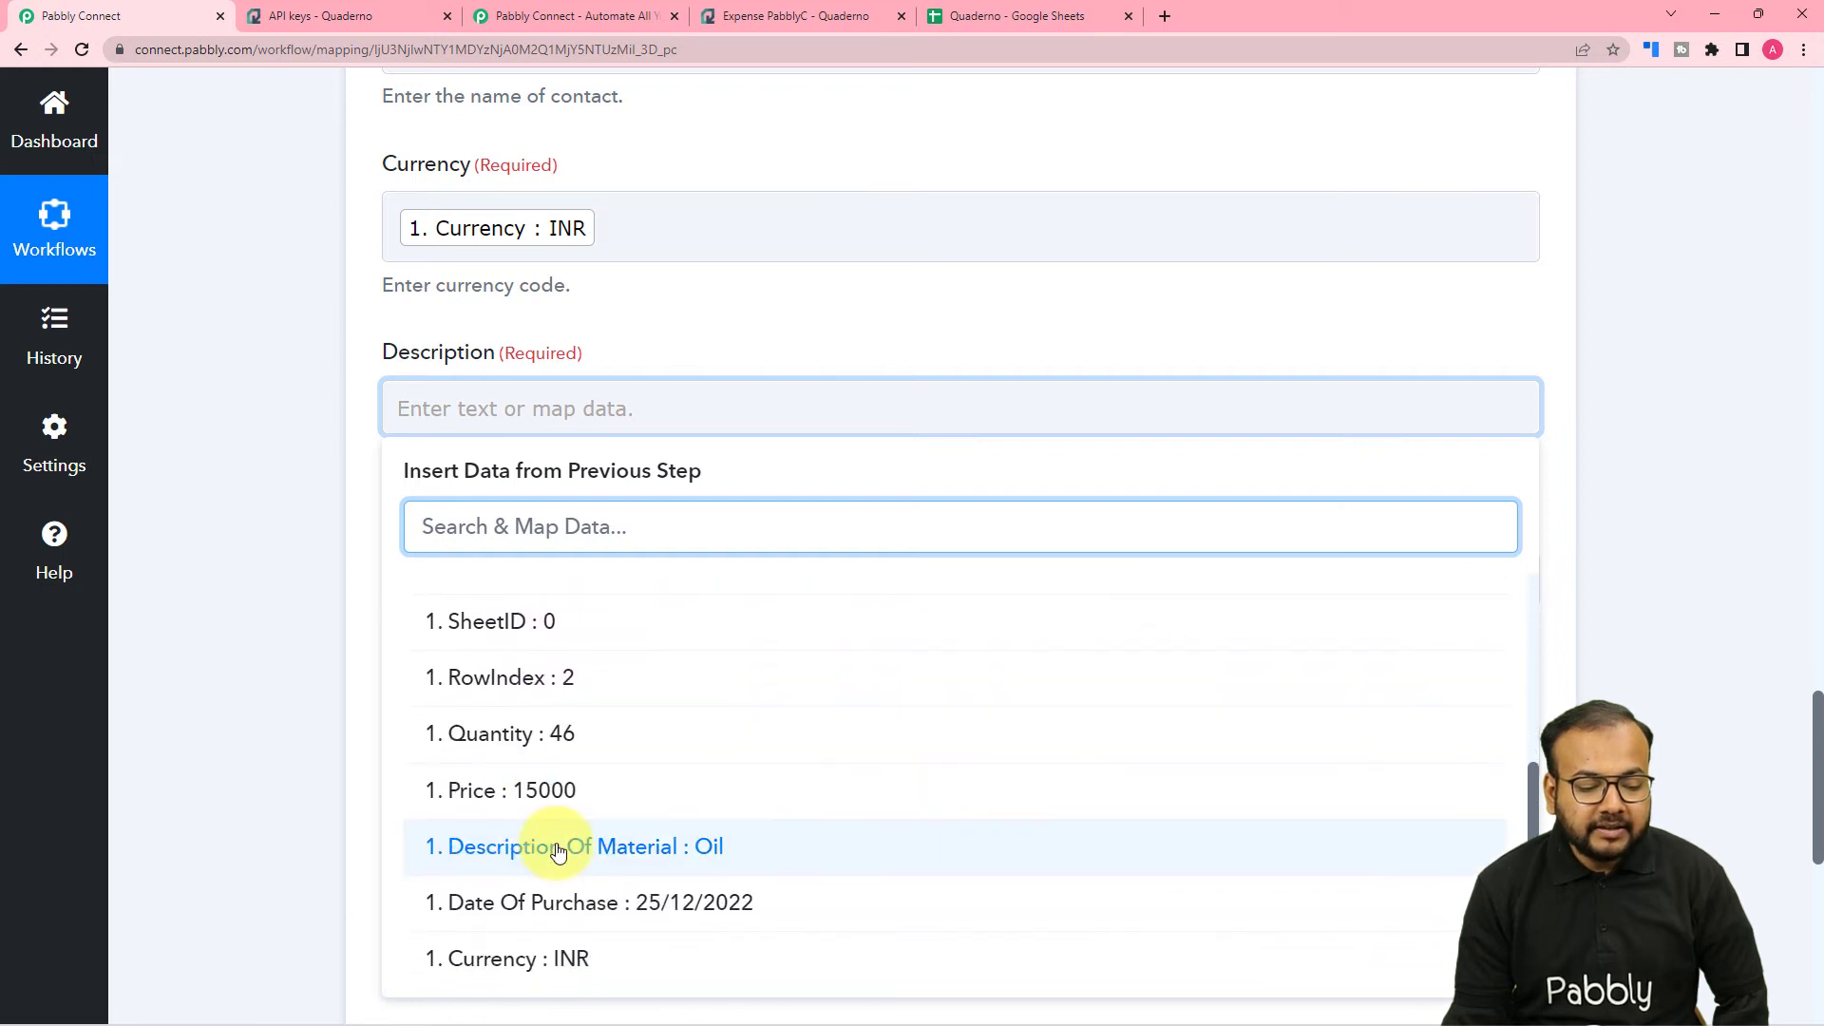
left_click(559, 852)
left_click(325, 646)
- Map the expense's Quantity field to the Quantity value from the Google Sheets trigger
scroll(505, 524, "down", 1)
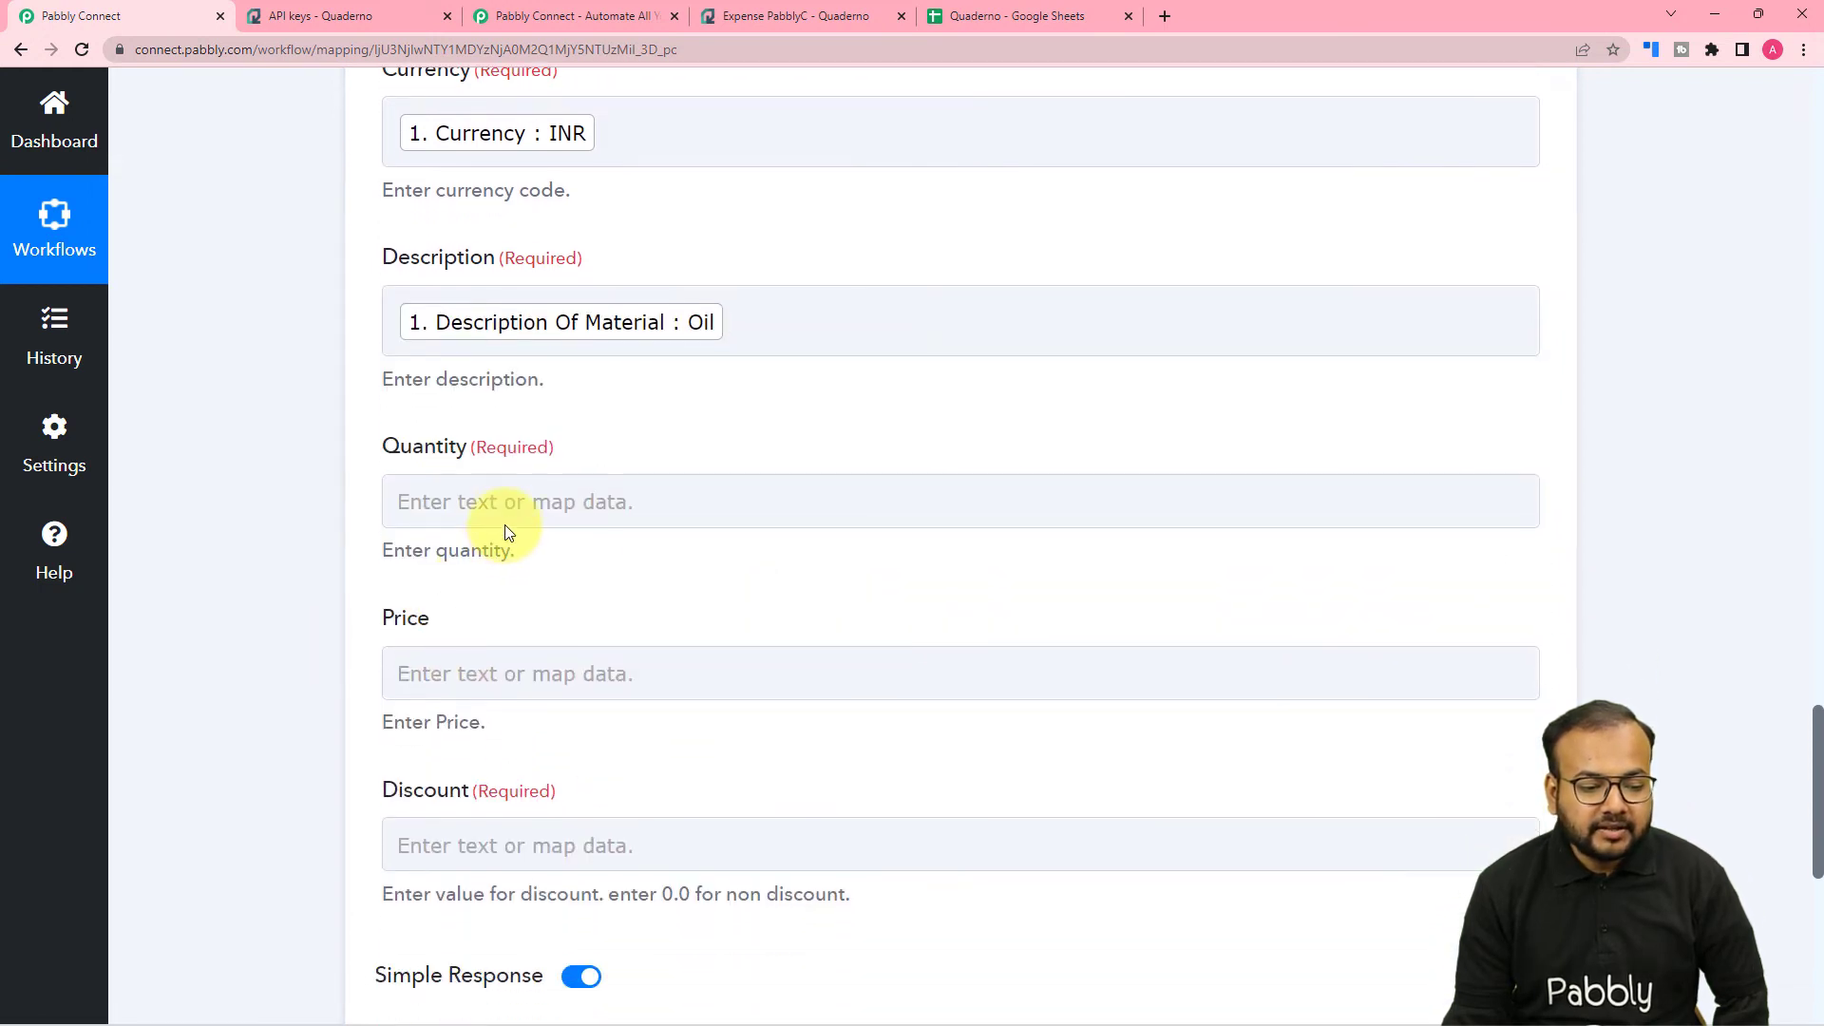
left_click(507, 503)
left_click(517, 700)
scroll(583, 940, "down", 3)
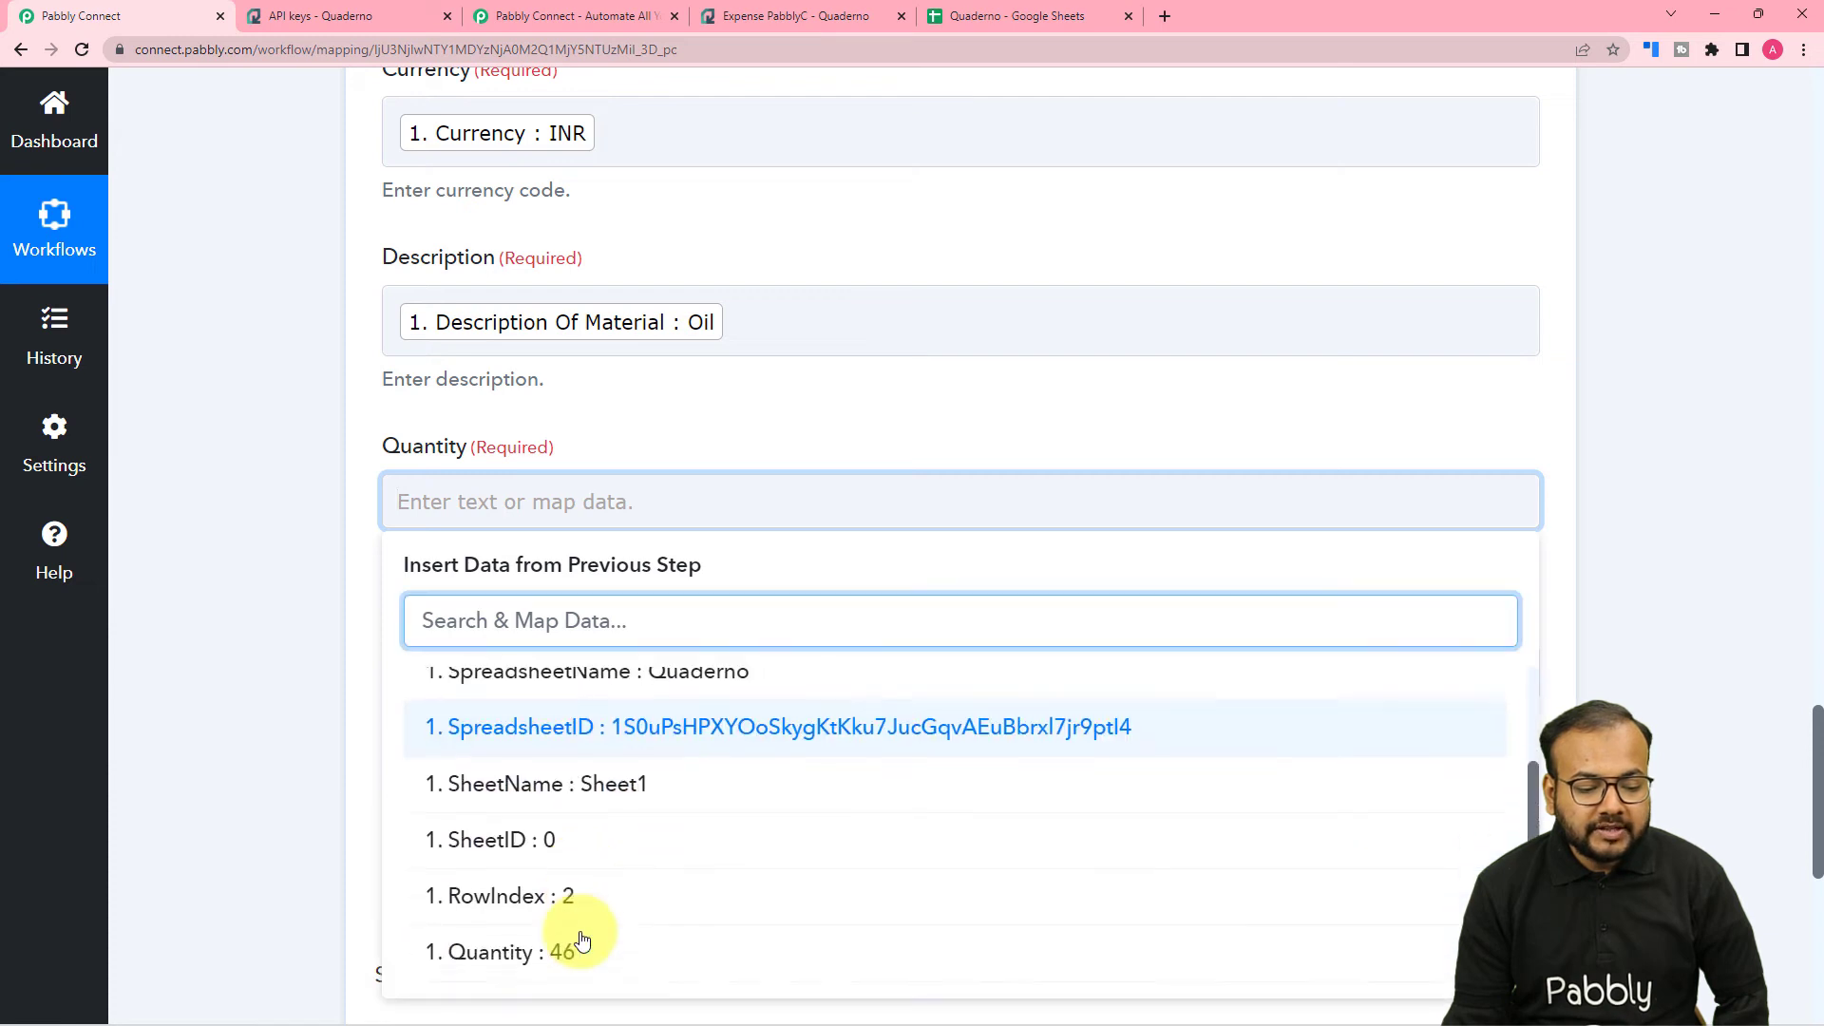
scroll(583, 941, "down", 2)
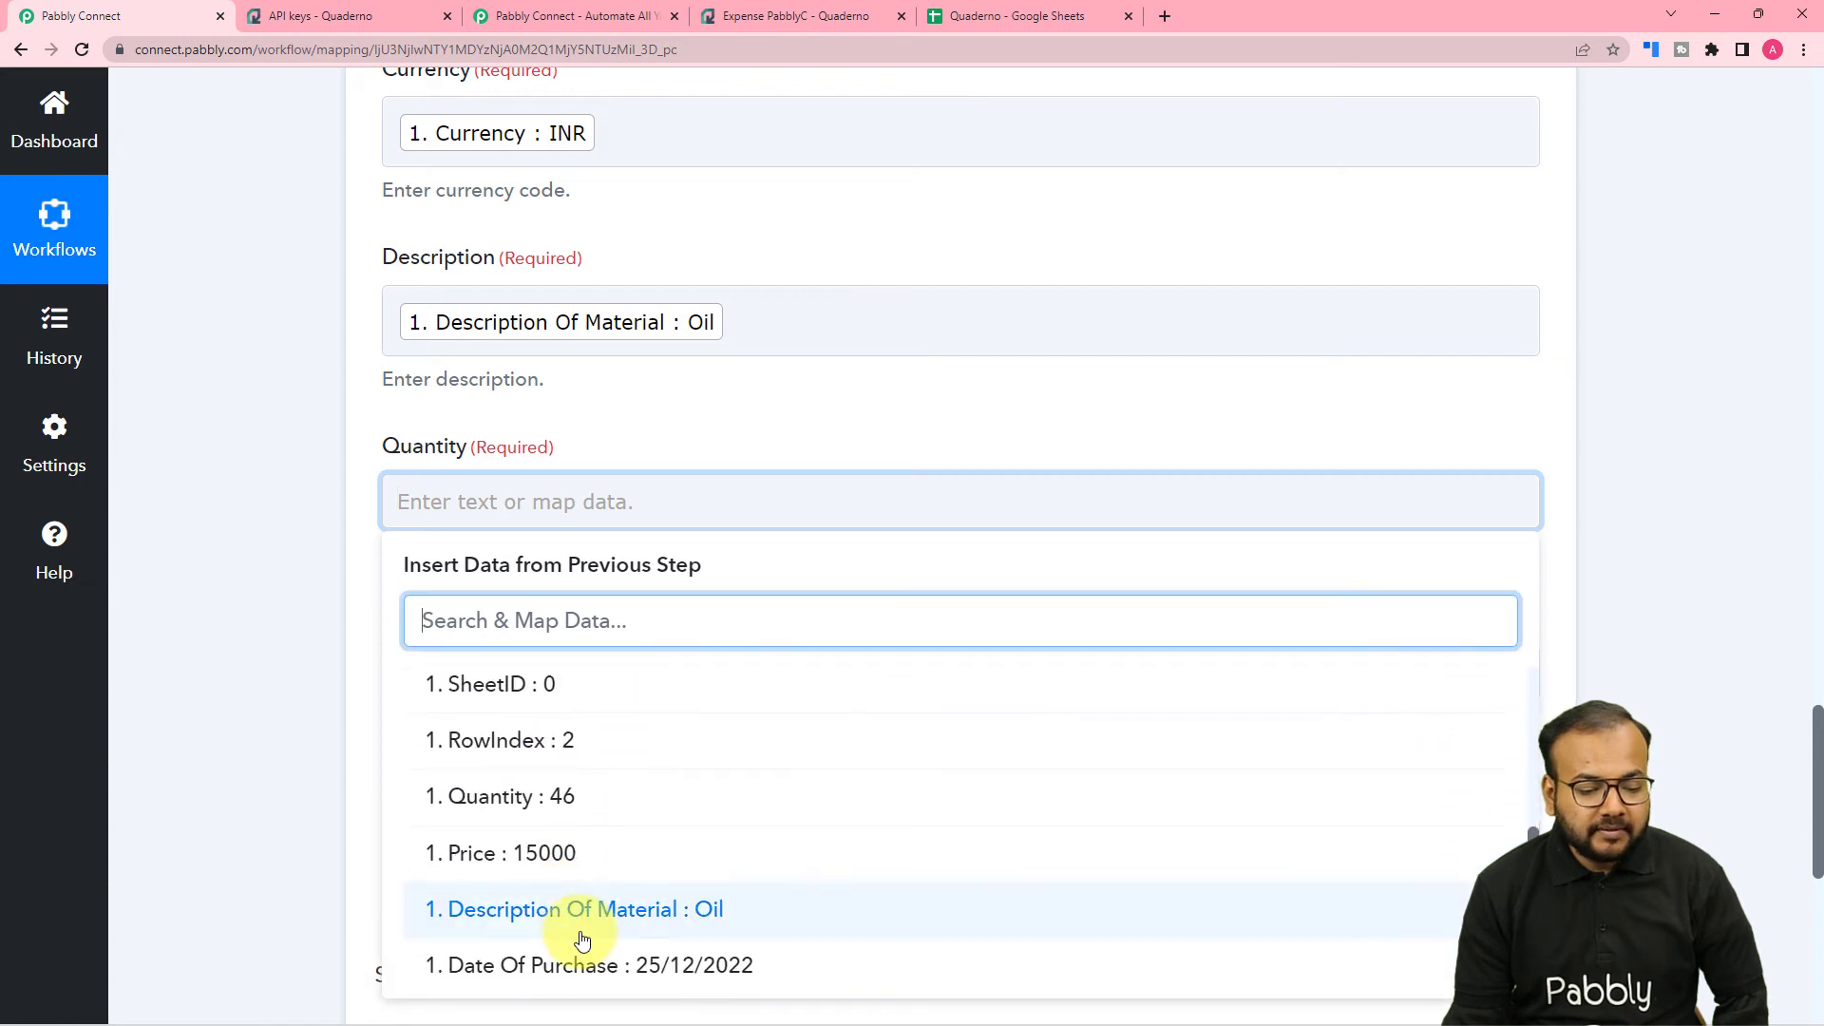
left_click(570, 796)
left_click(326, 655)
- Map the expense's Price field to the Price value from the Google Sheets trigger
scroll(326, 660, "down", 2)
left_click(468, 501)
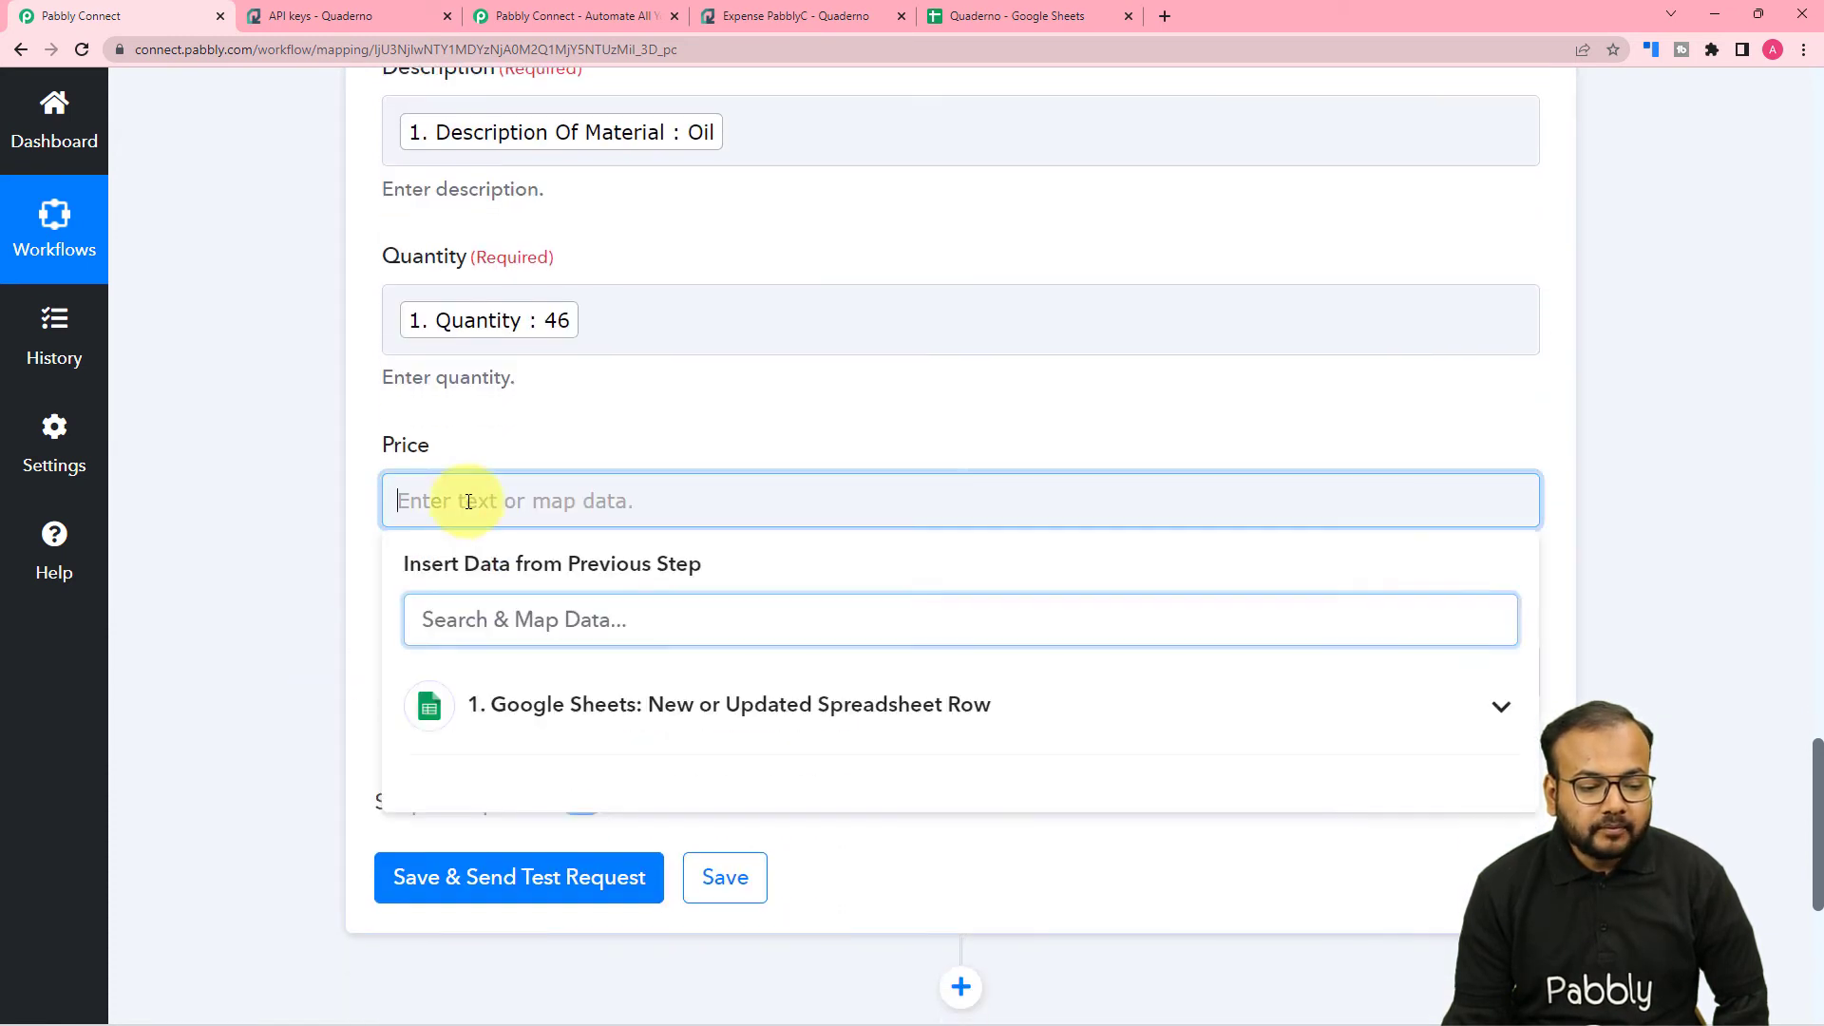
left_click(505, 720)
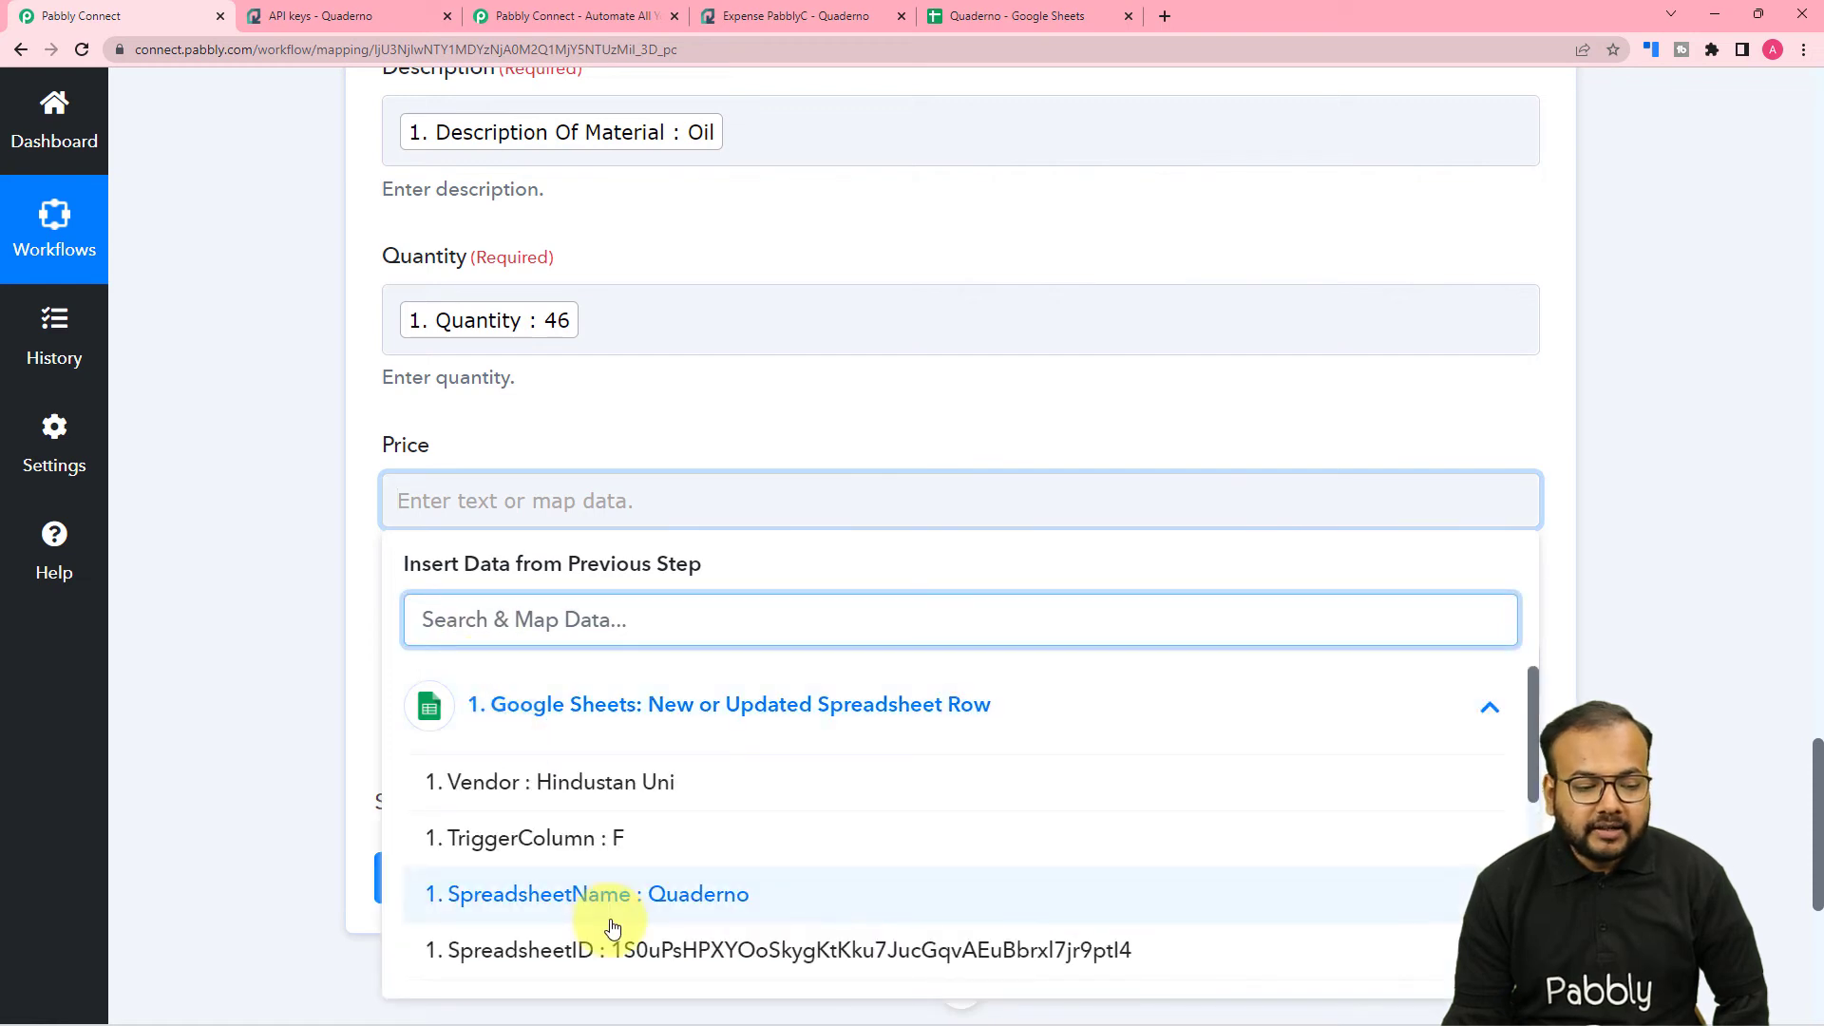
scroll(613, 926, "down", 5)
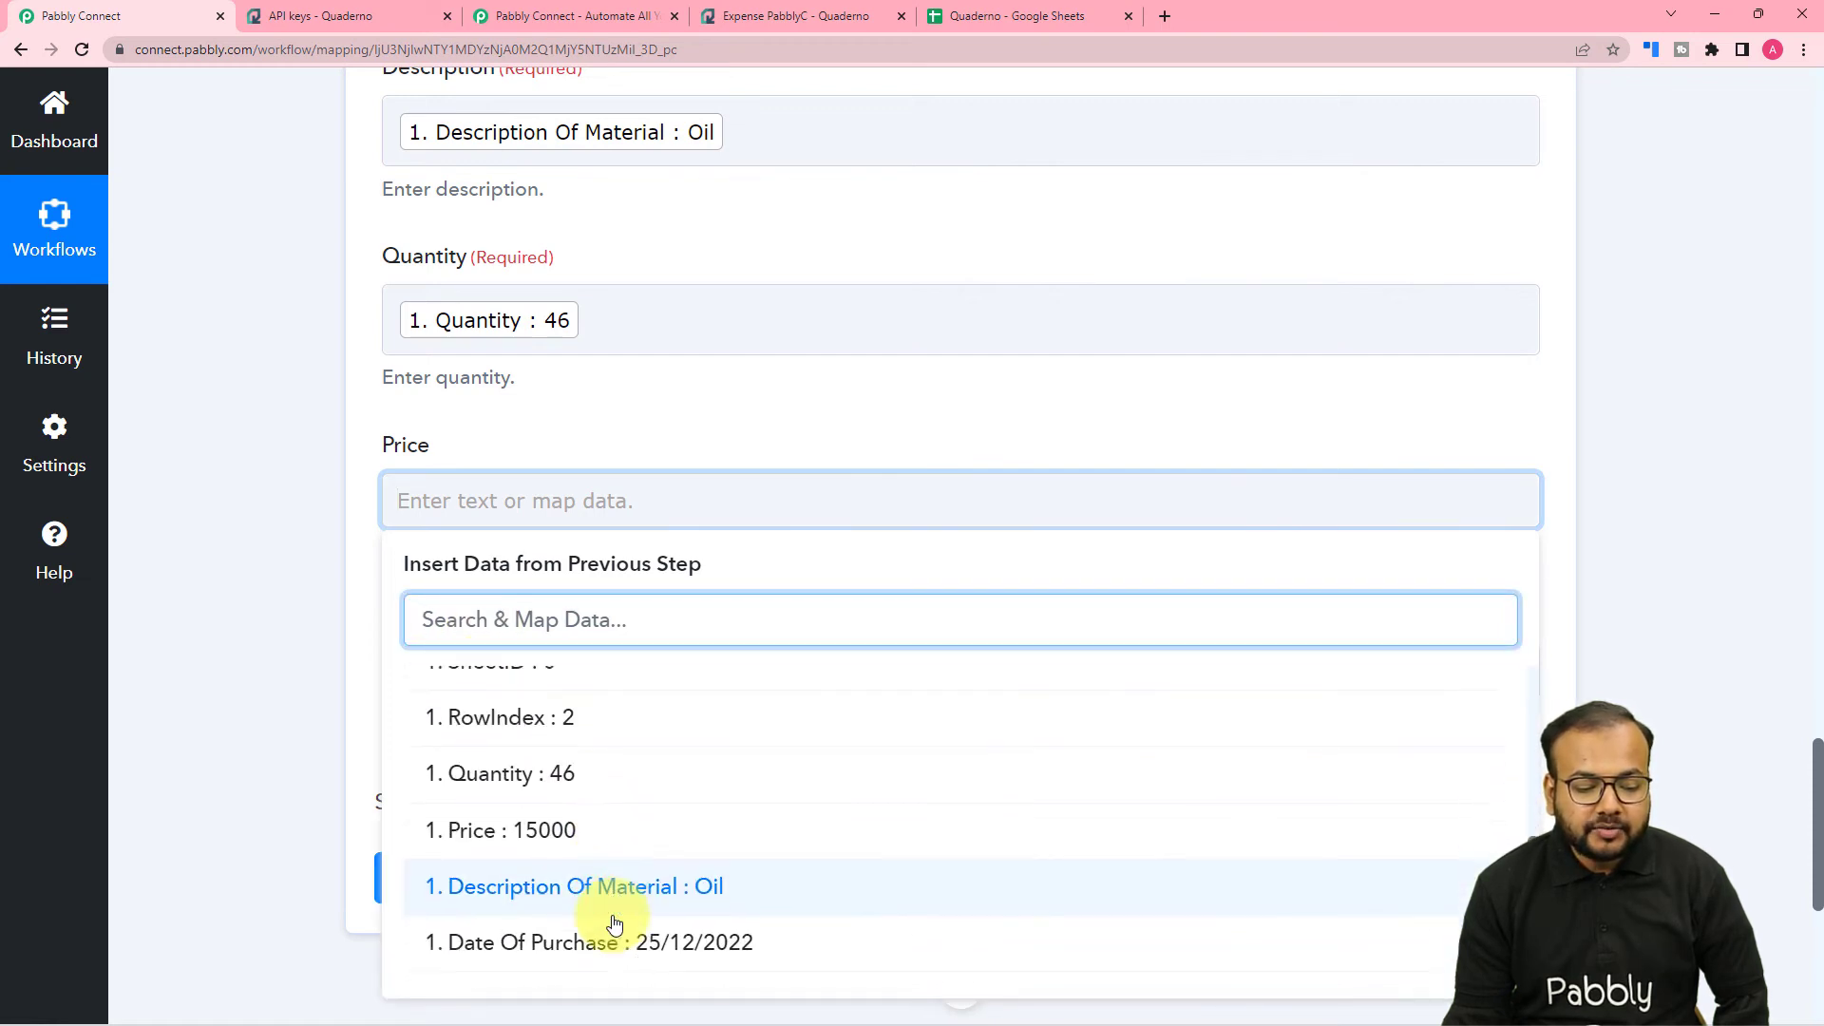
scroll(613, 927, "up", 5)
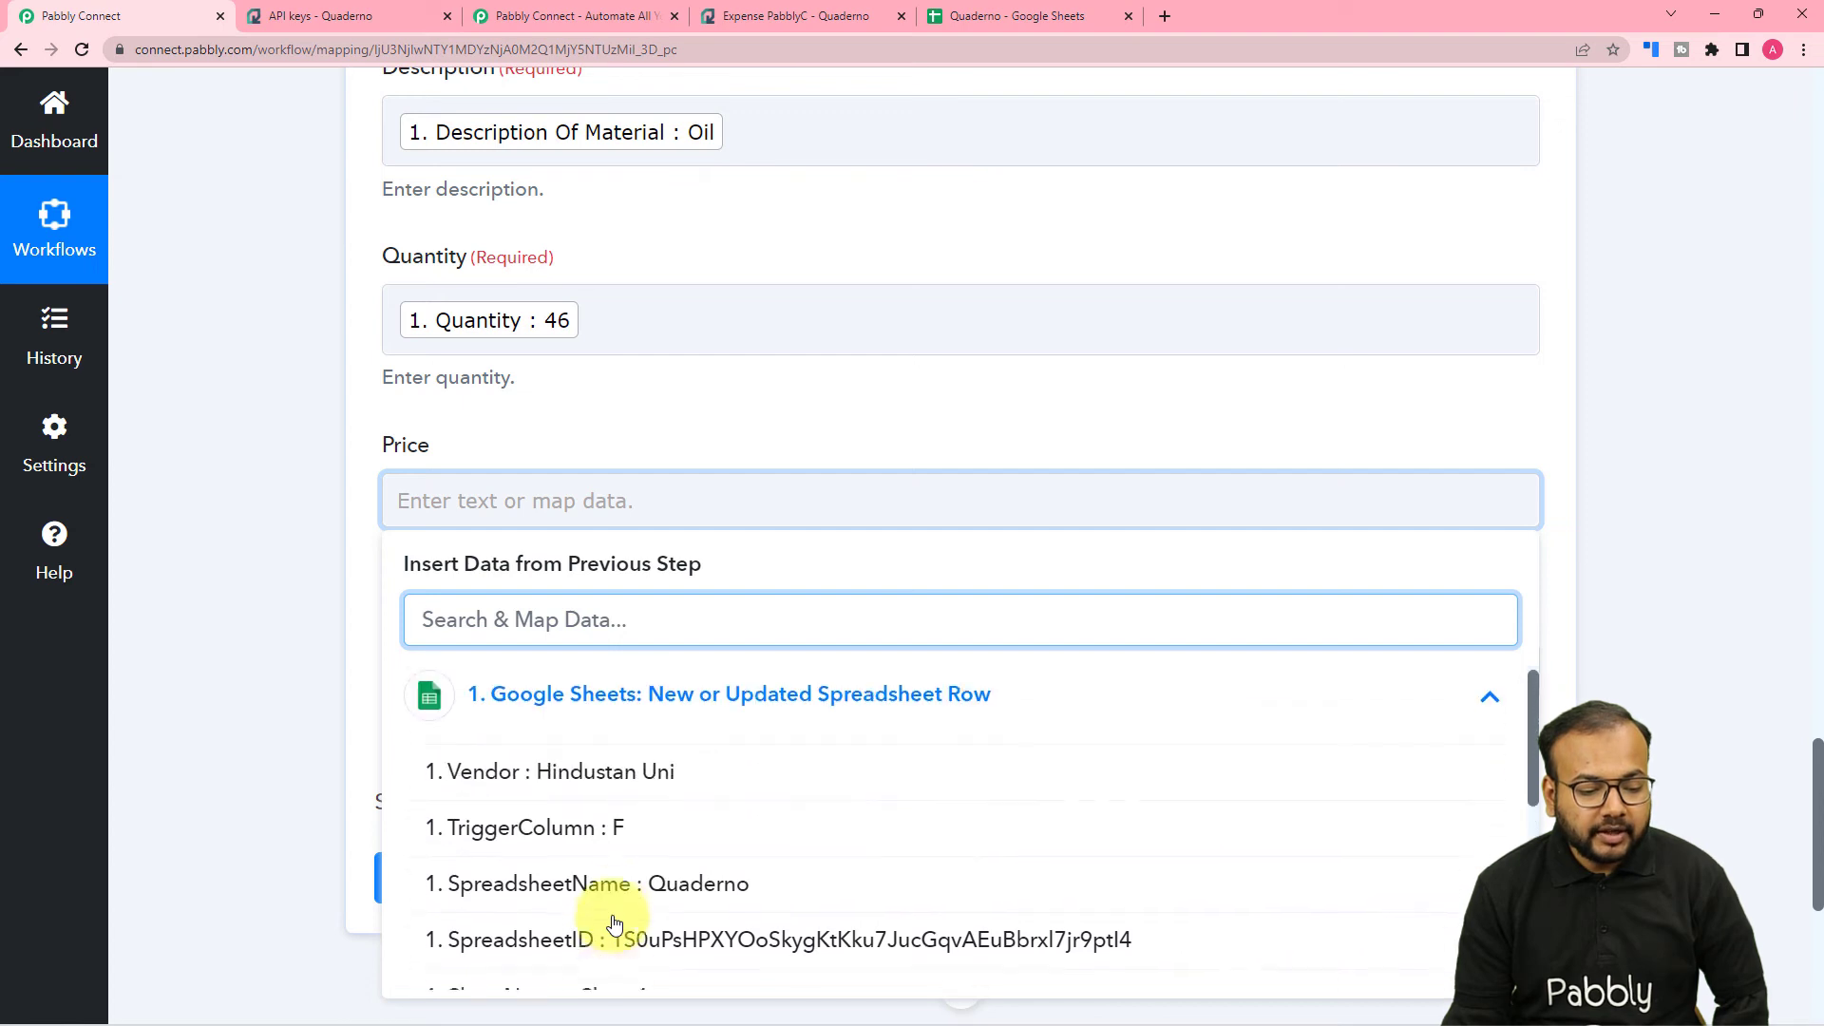
scroll(613, 923, "down", 5)
left_click(562, 786)
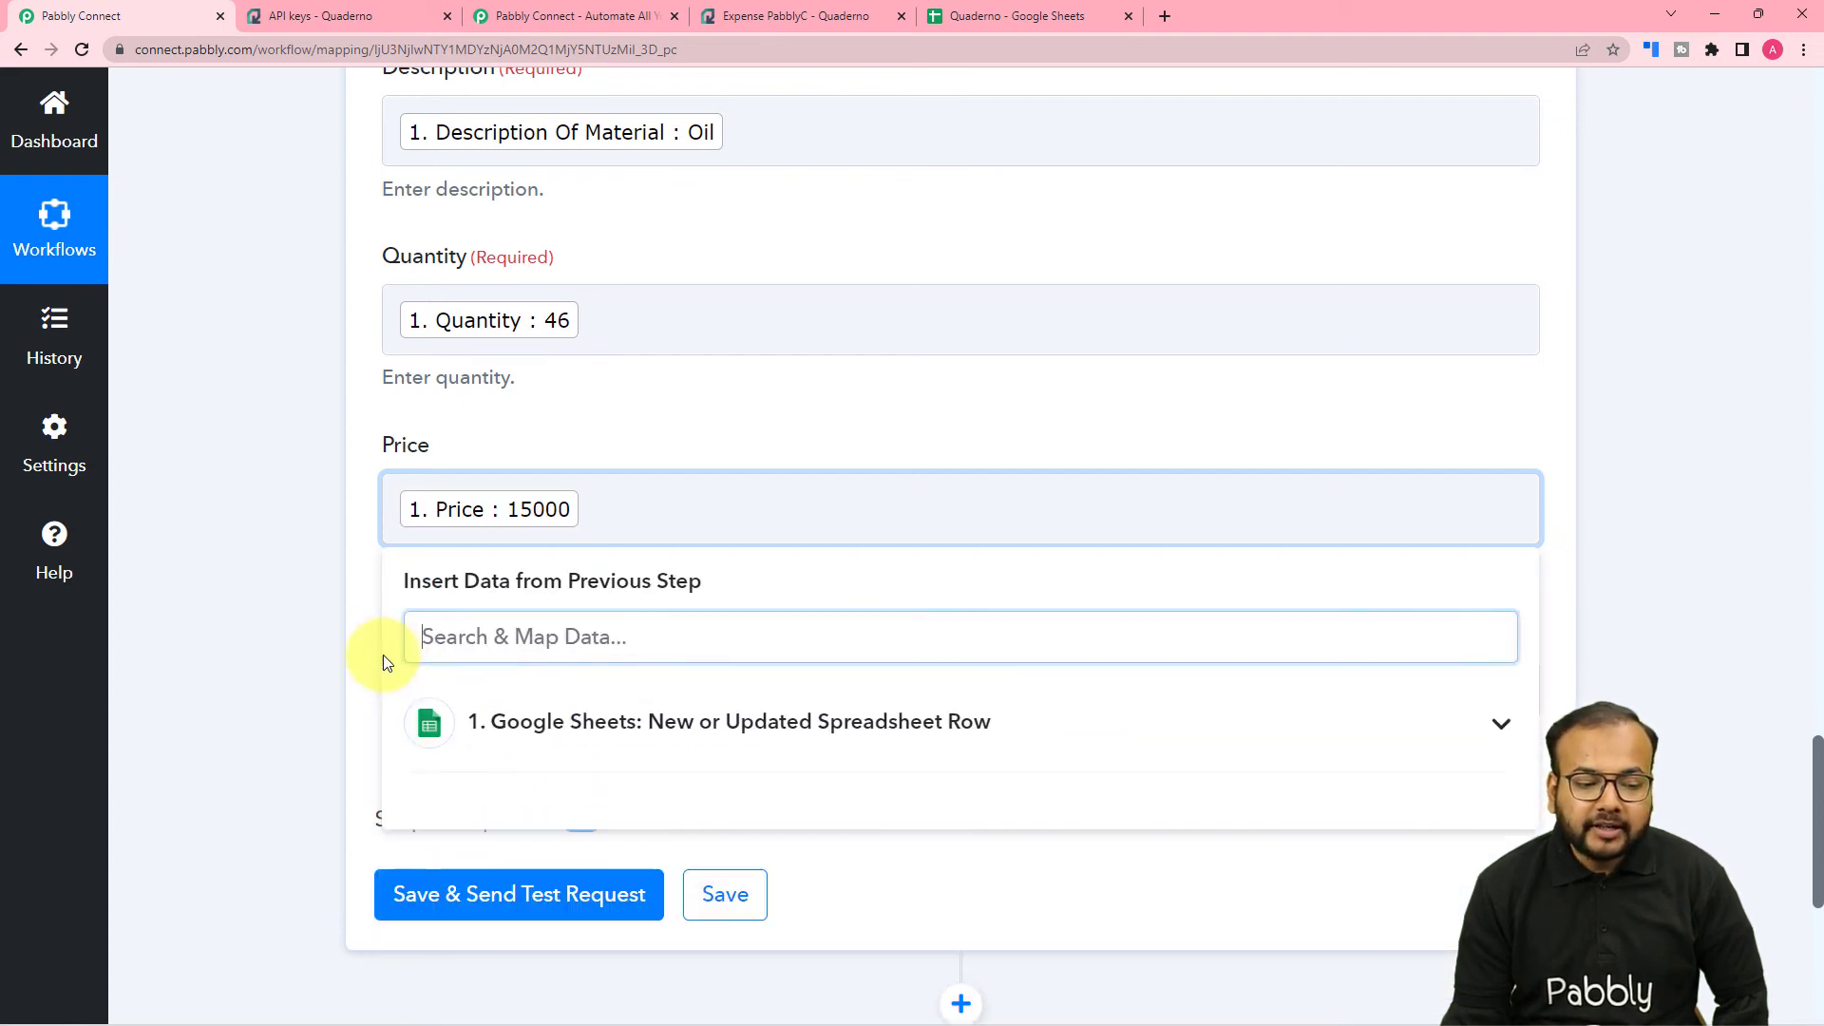
left_click(338, 696)
- Set the expense's Discount to 0.0
left_click(447, 684)
scroll(456, 693, "down", 2)
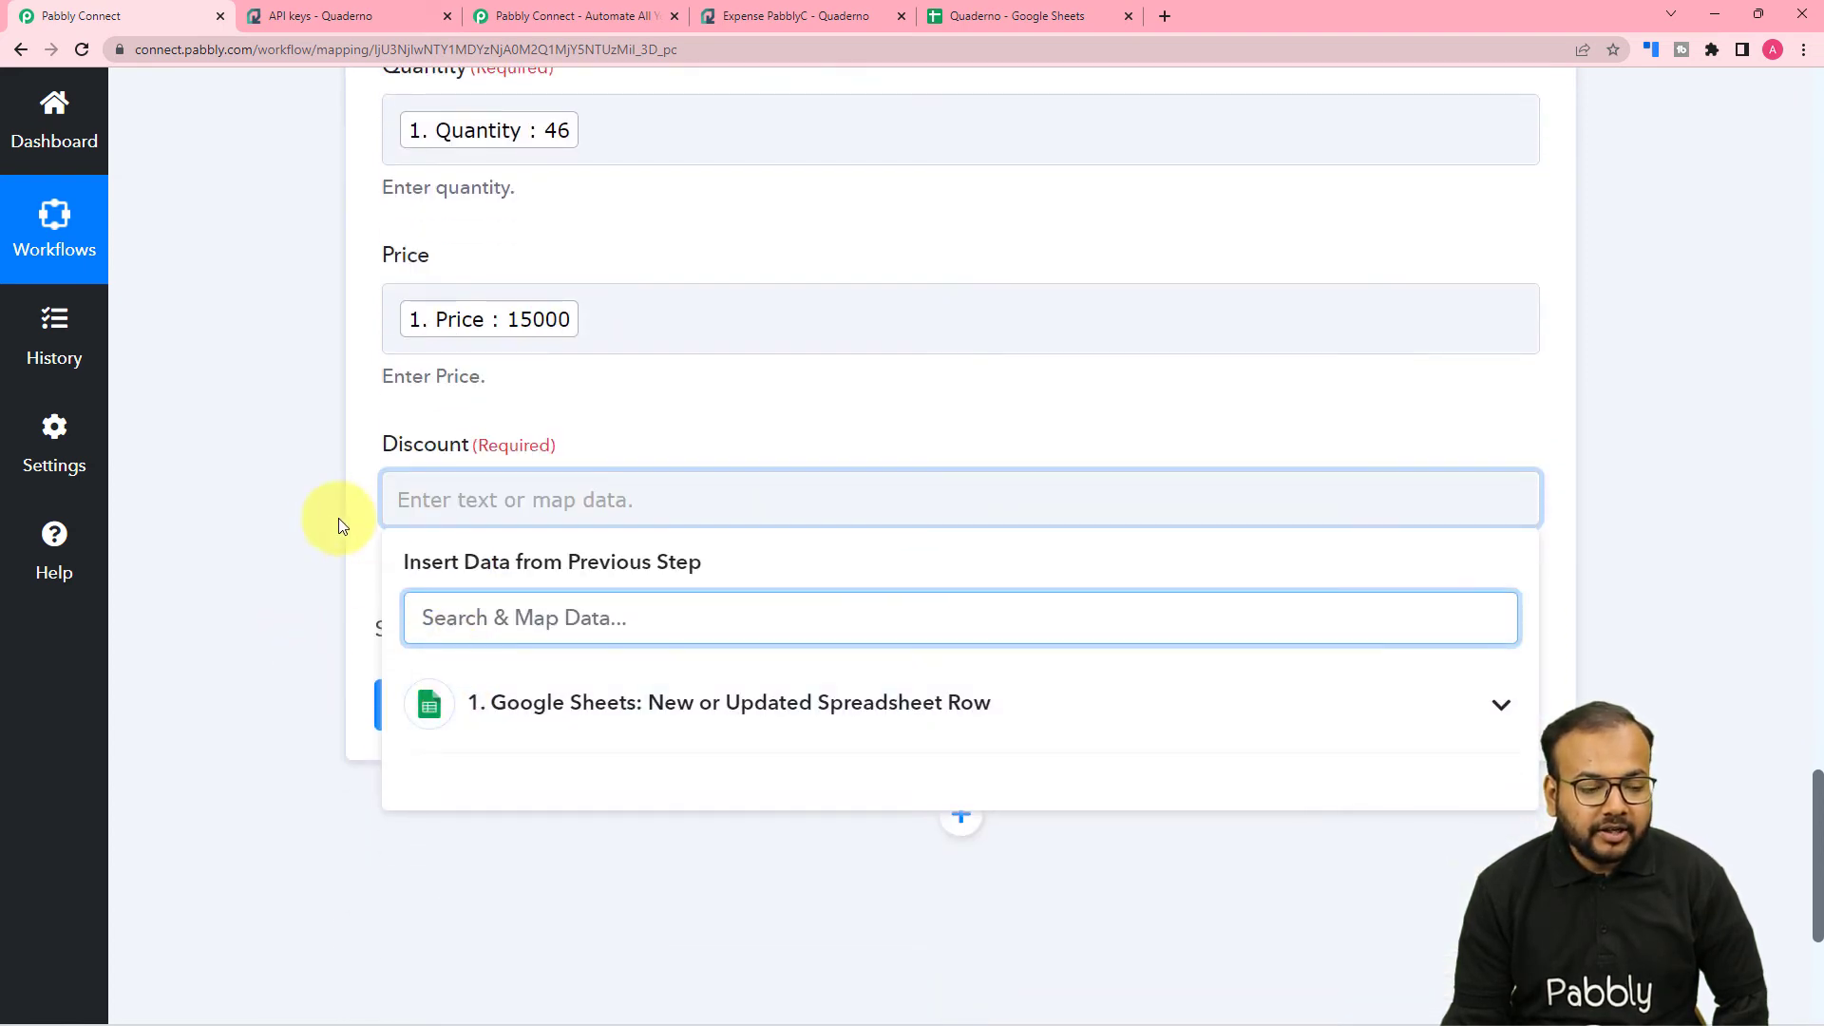
left_click(342, 527)
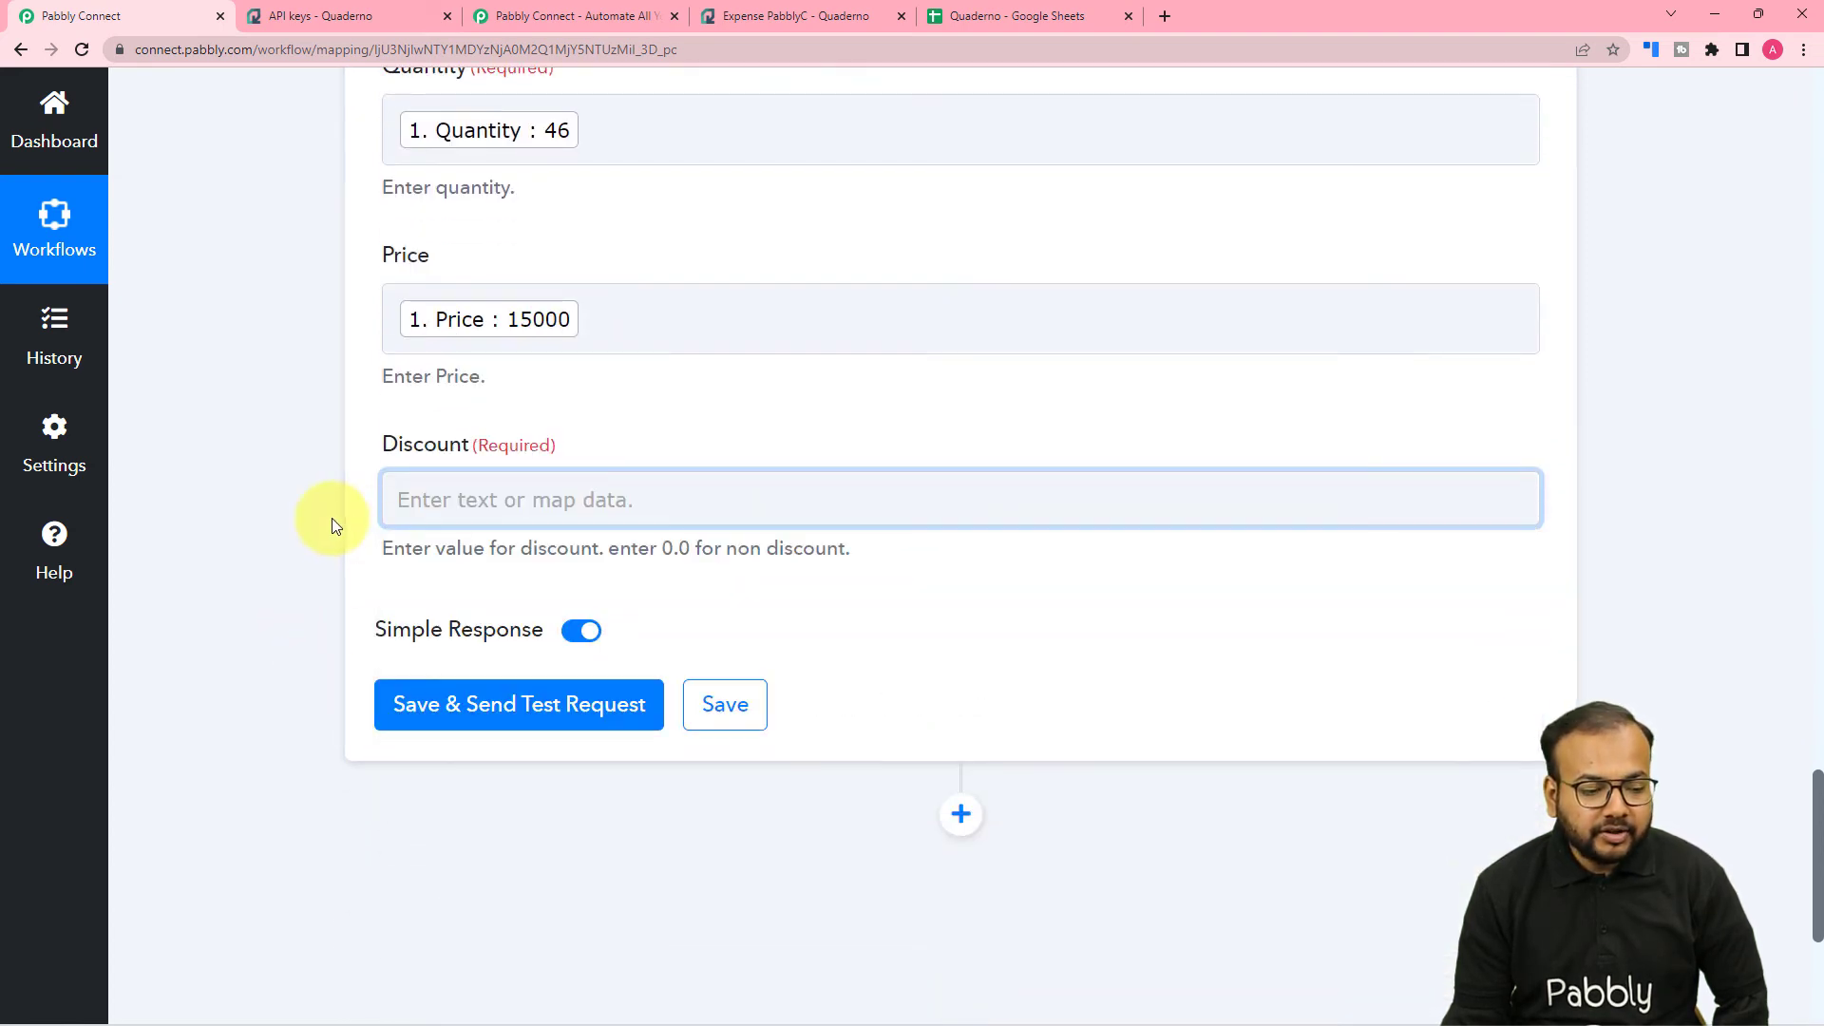
left_click(583, 498)
type("0")
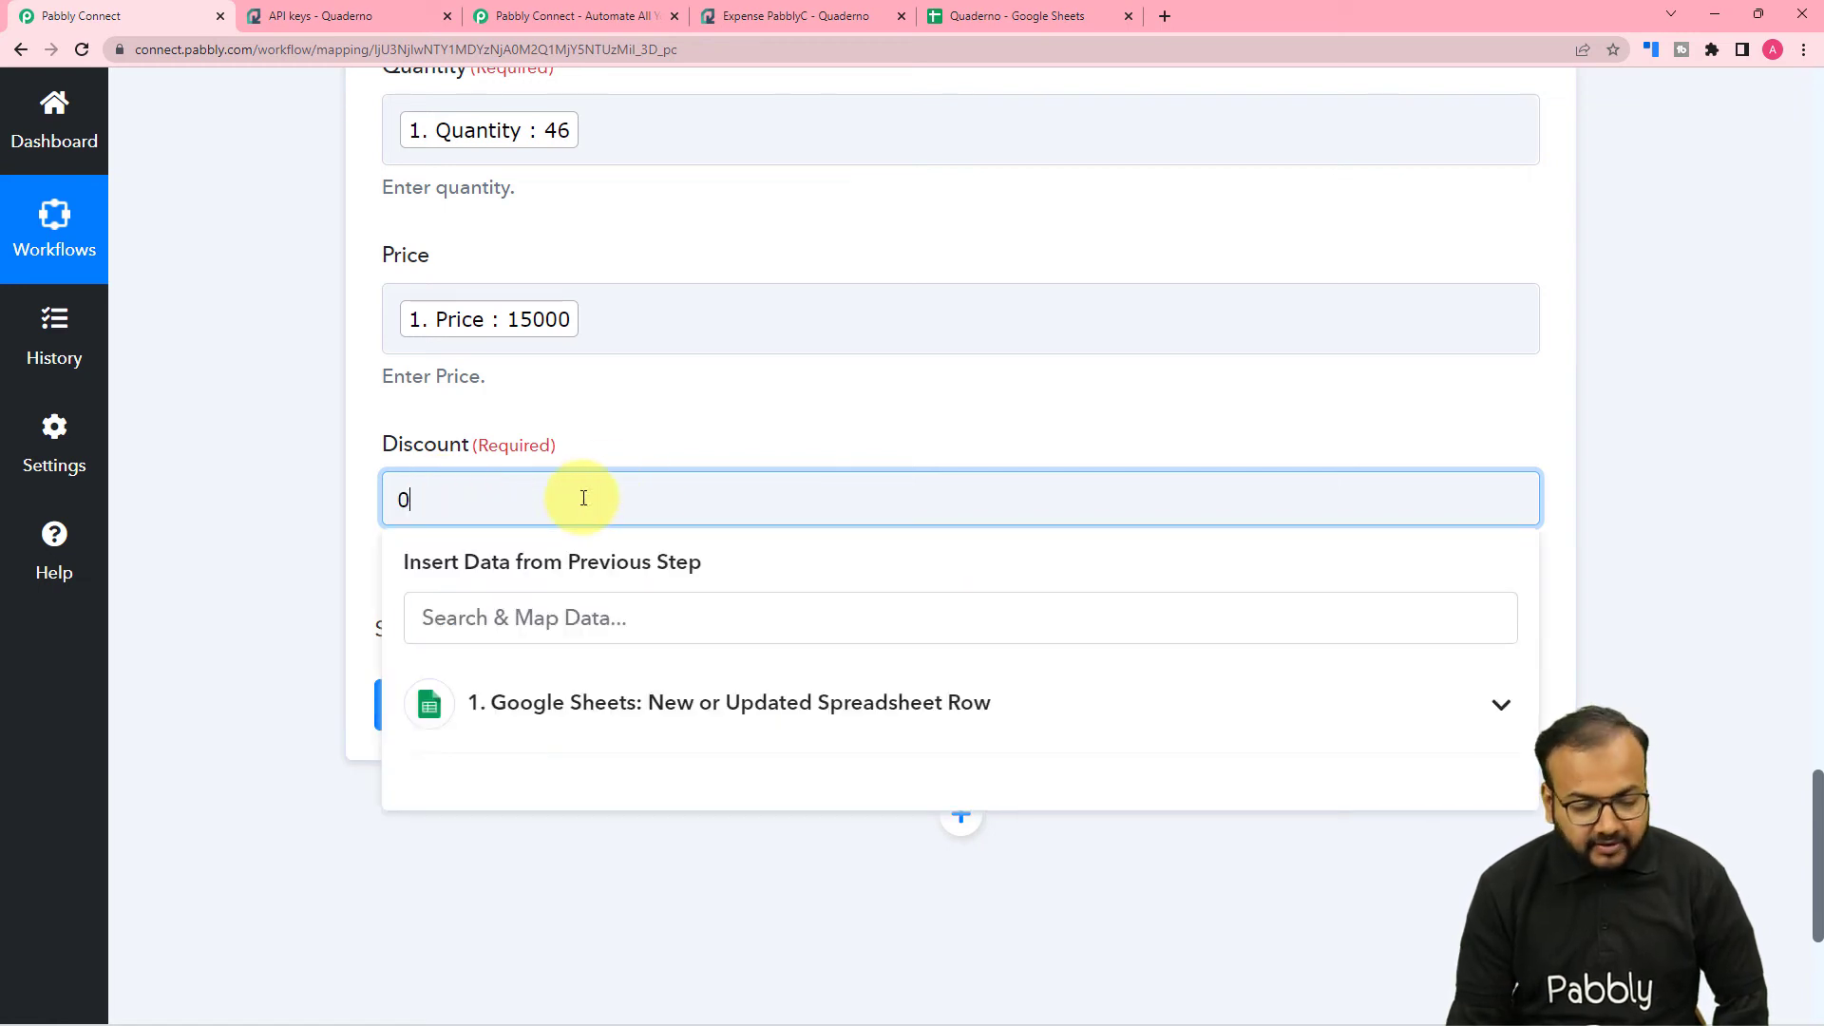
left_click(613, 452)
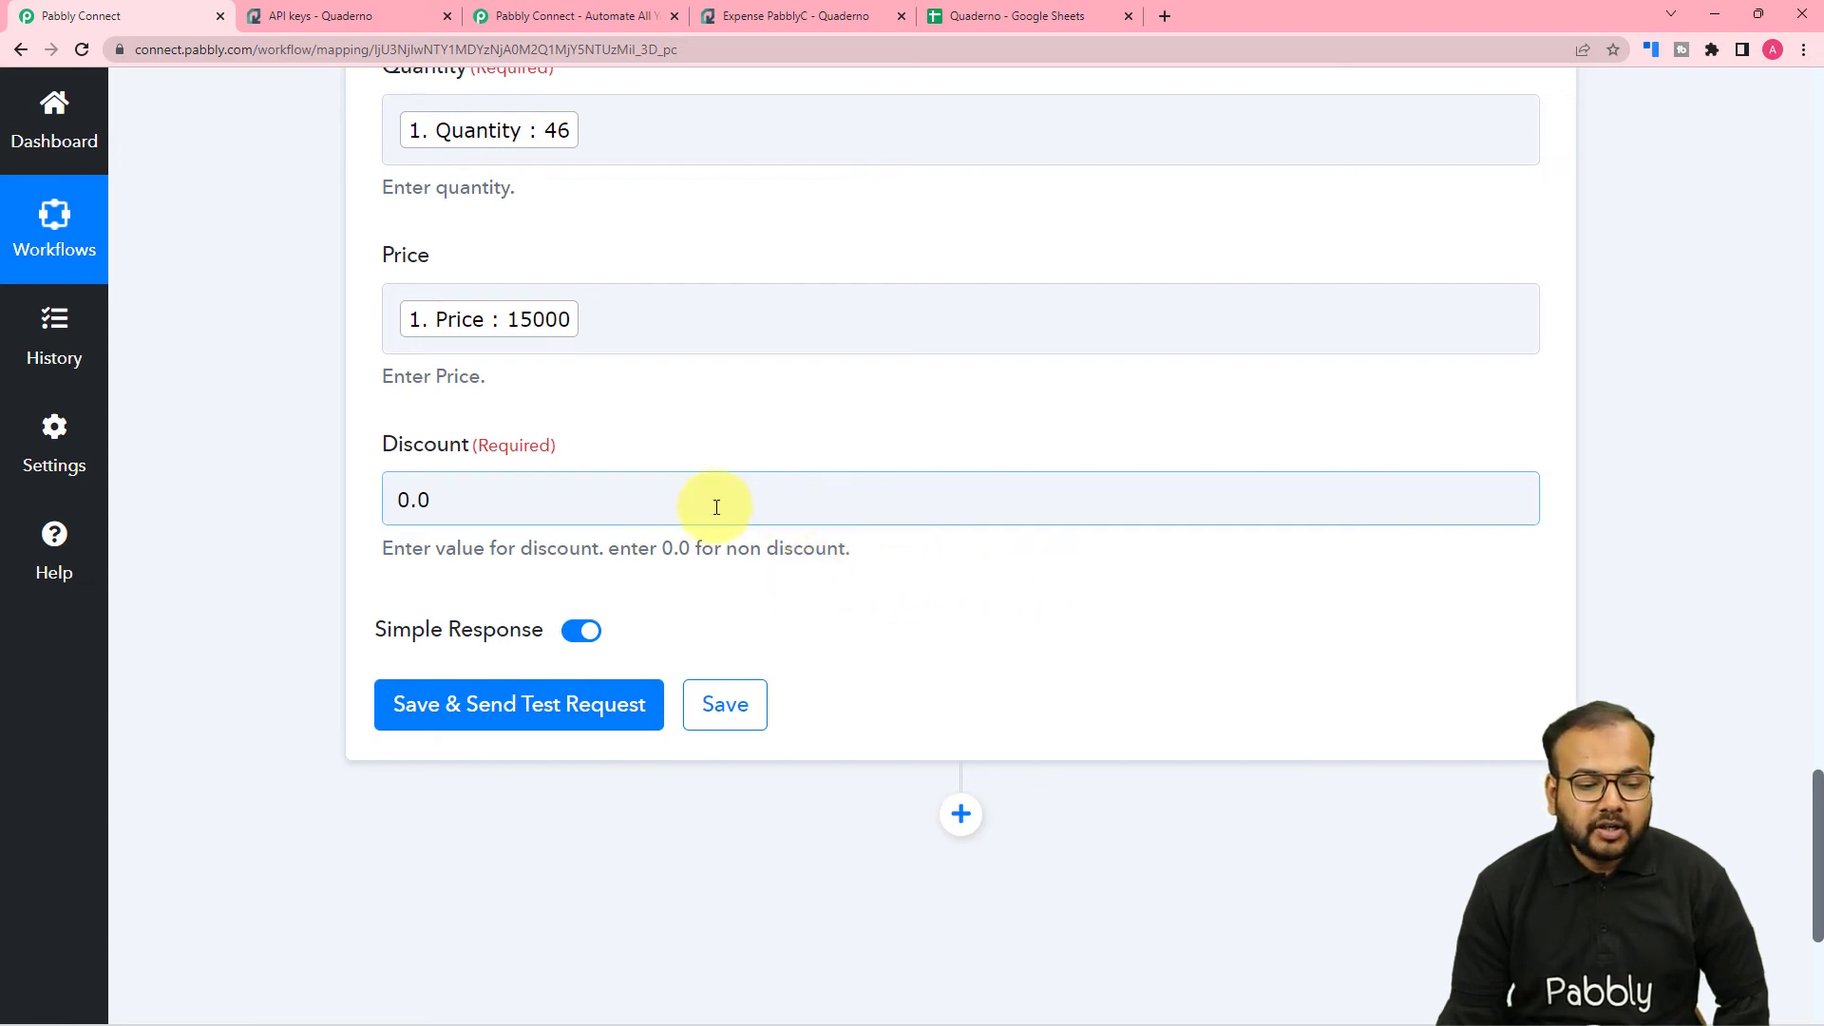
- Look over the mapped fields, switch to Quaderno and open the list of purchase expenses
scroll(1026, 731, "up", 10)
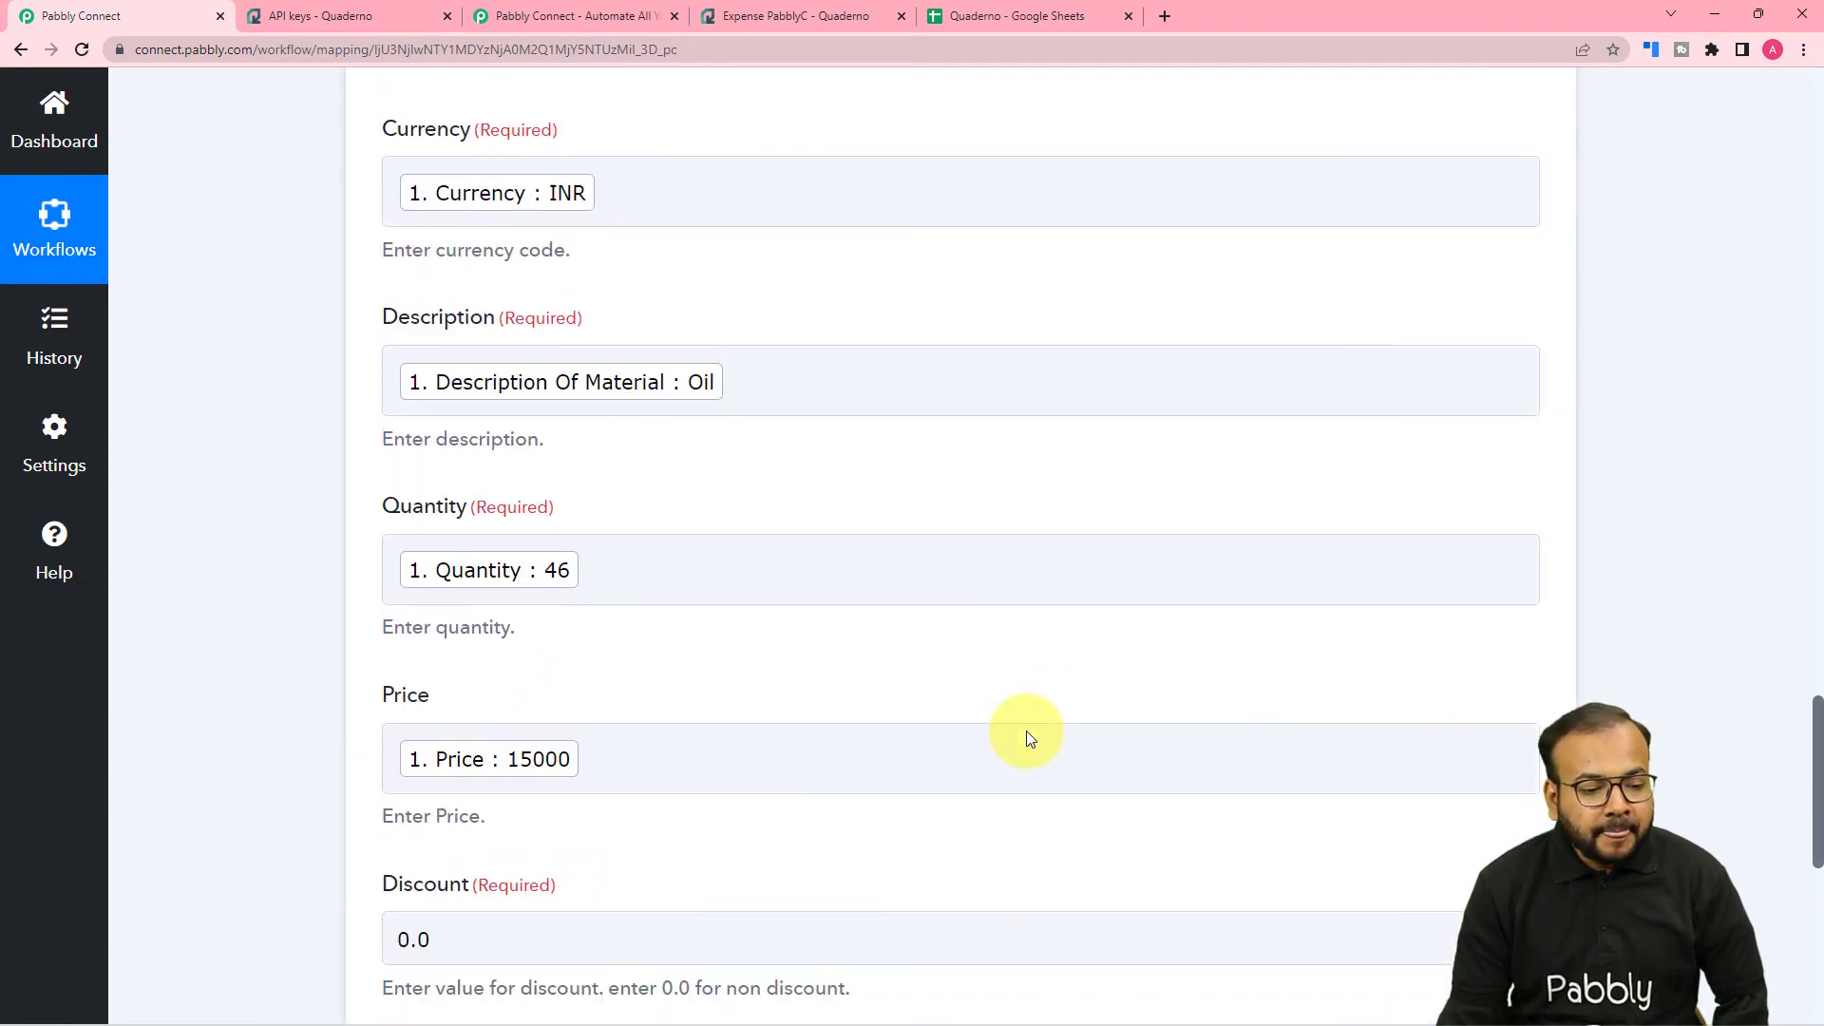
scroll(1026, 731, "up", 3)
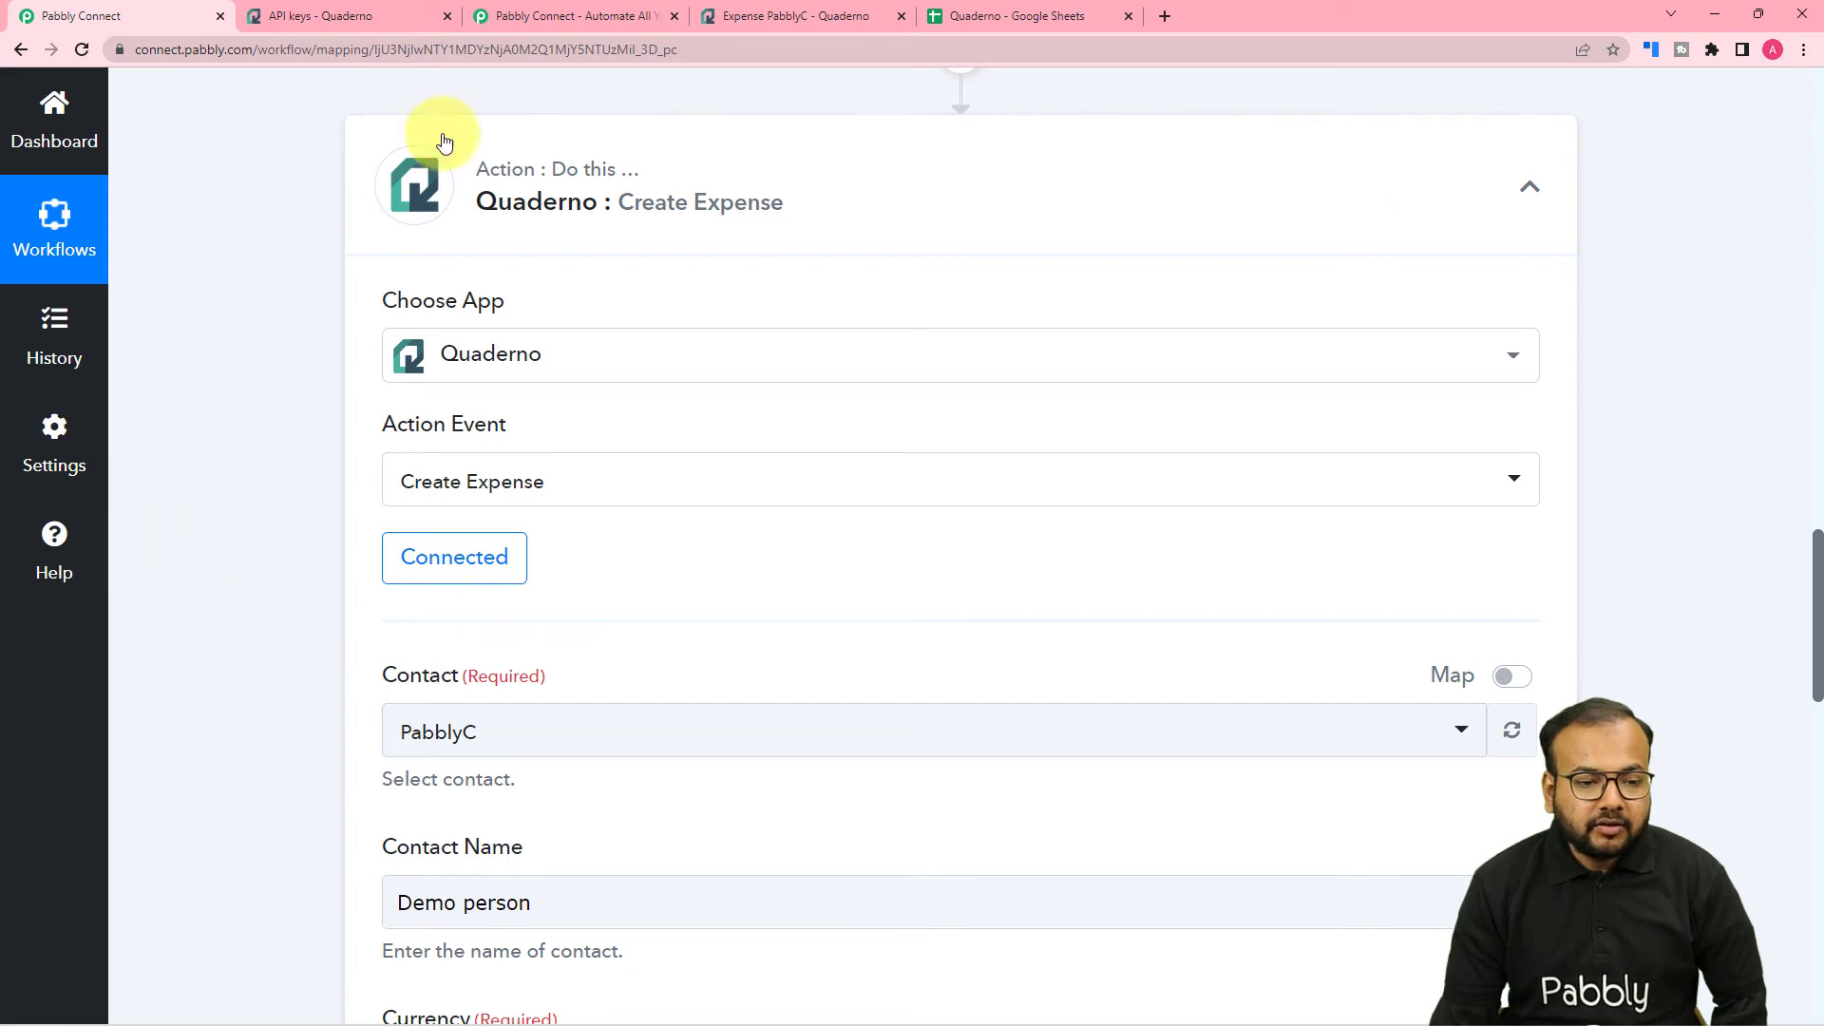
left_click(726, 12)
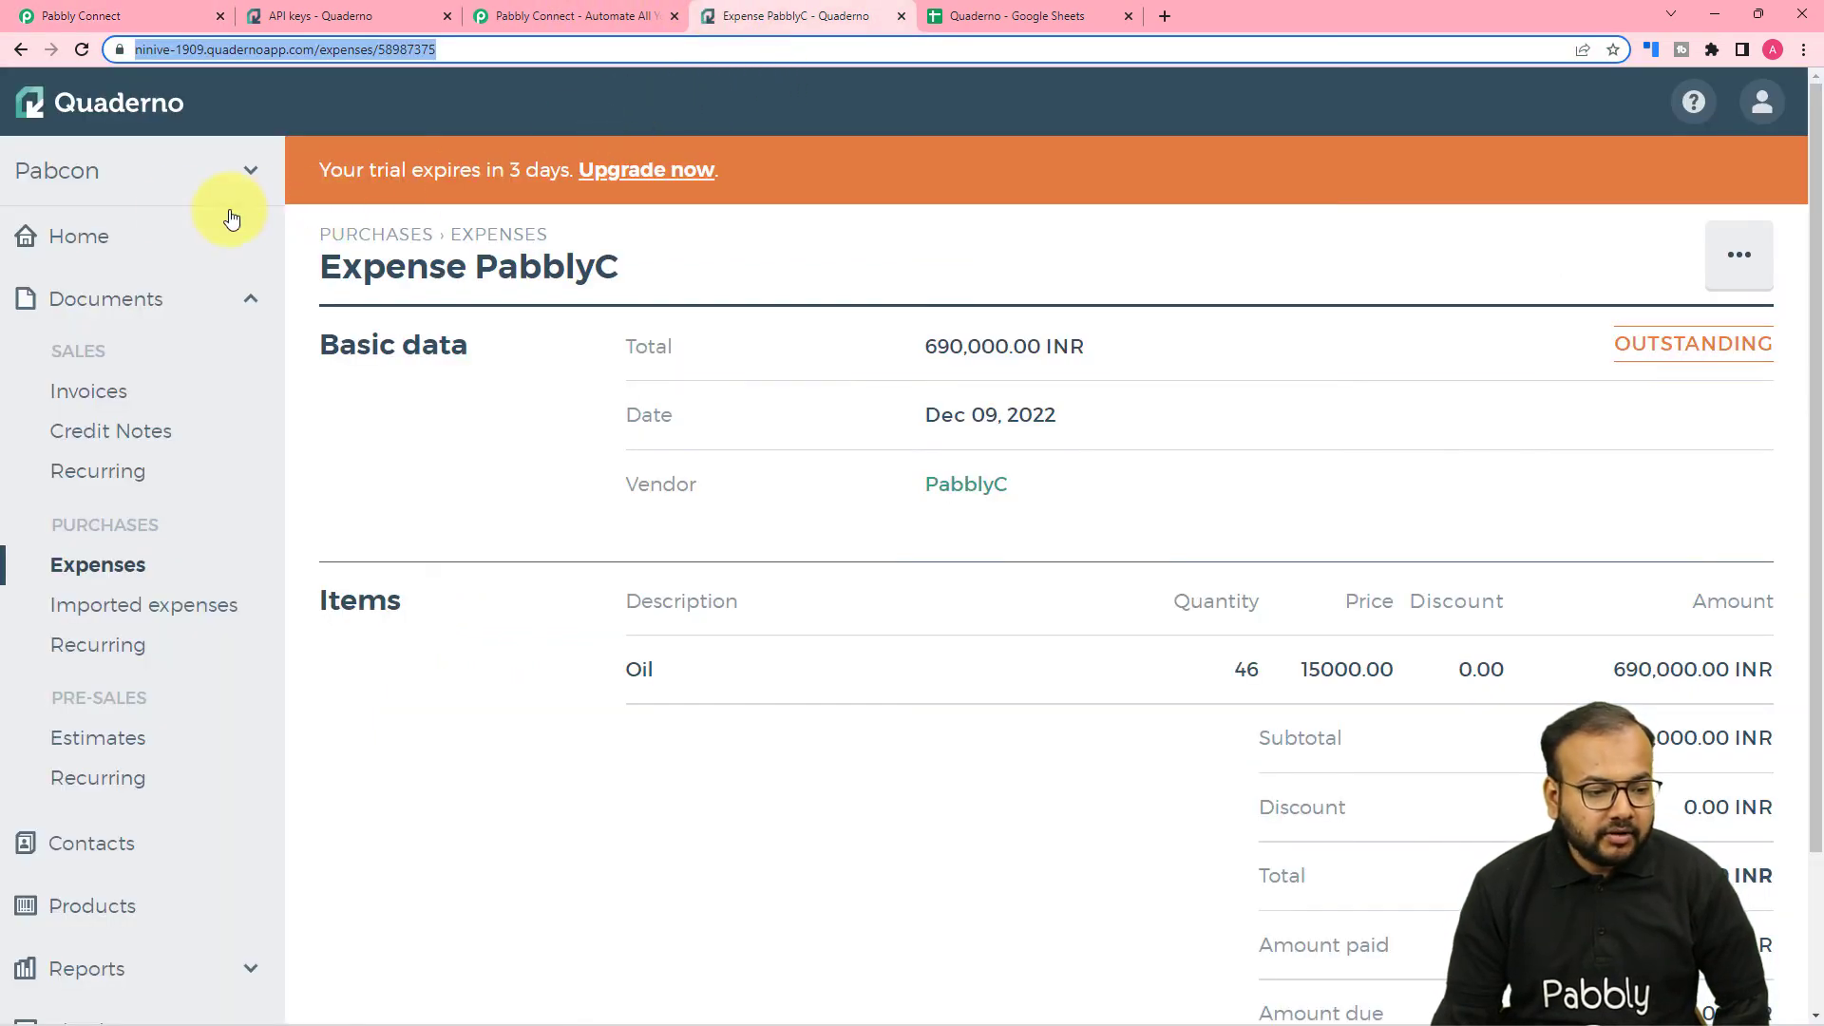
left_click(95, 564)
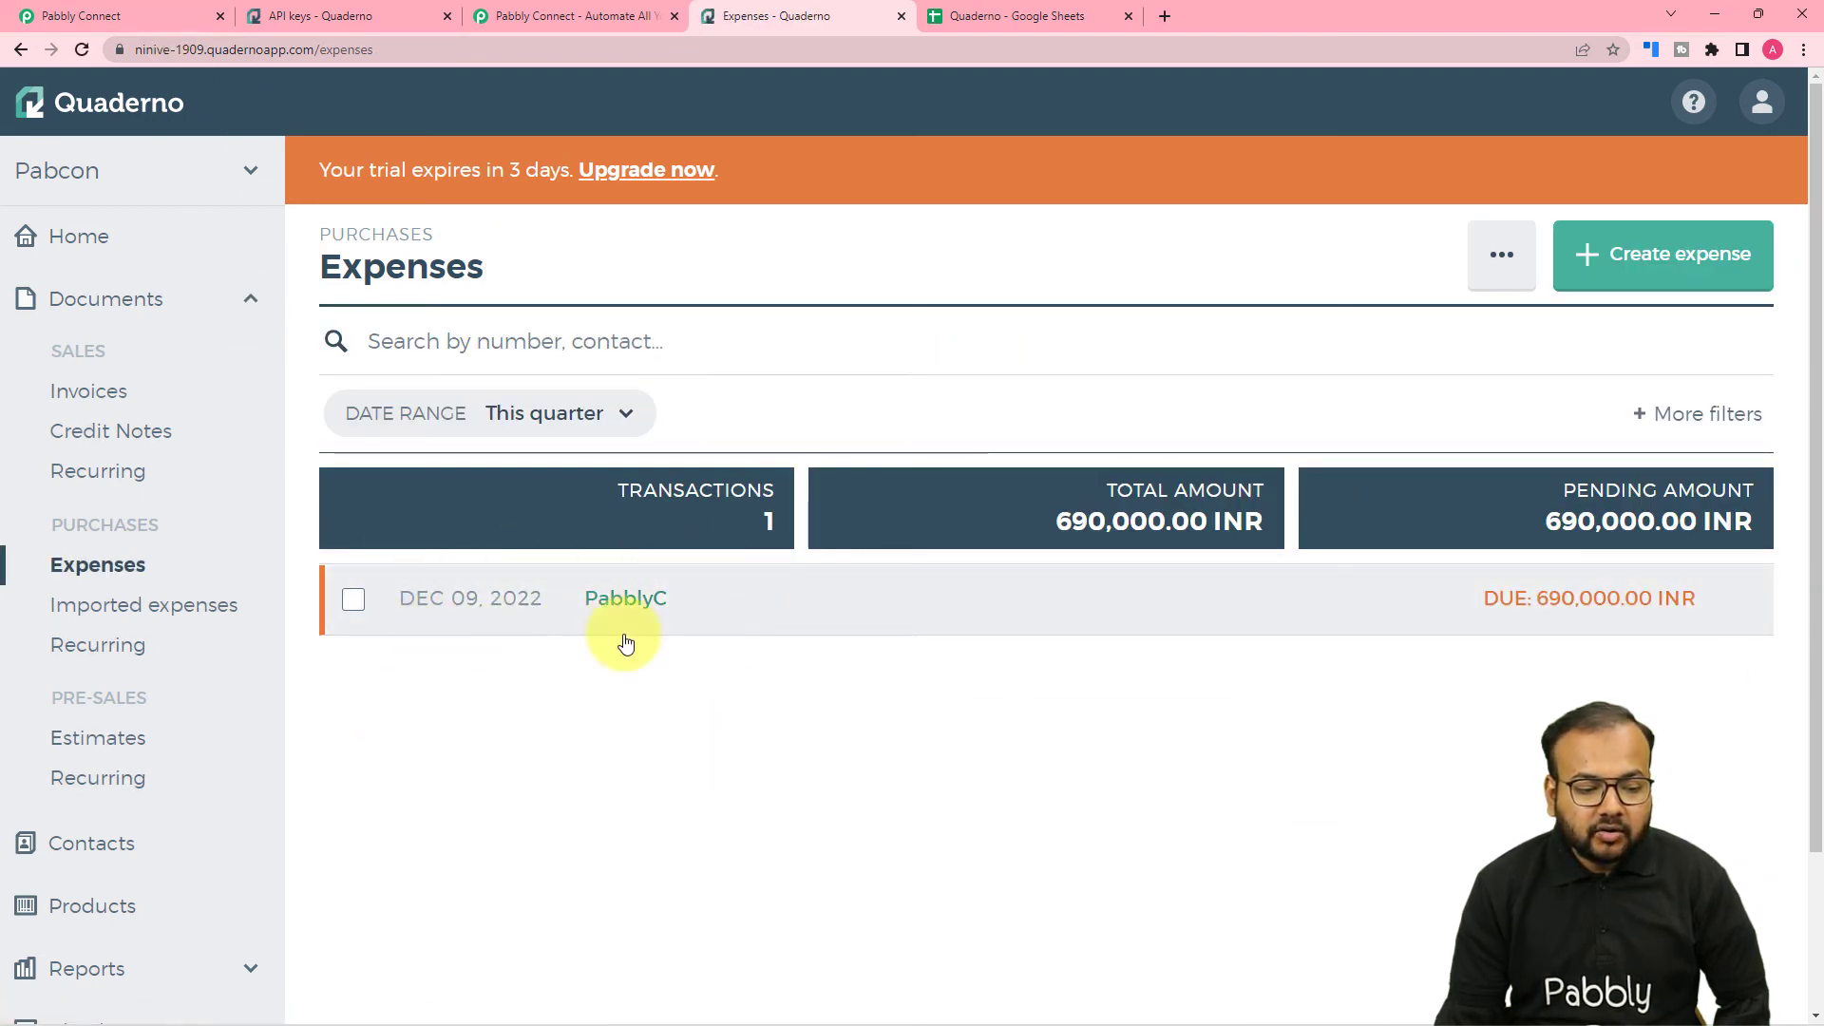
- Return to Pabbly Connect, save the Create Expense action with a test request, and review the response received
left_click(112, 15)
scroll(191, 553, "down", 15)
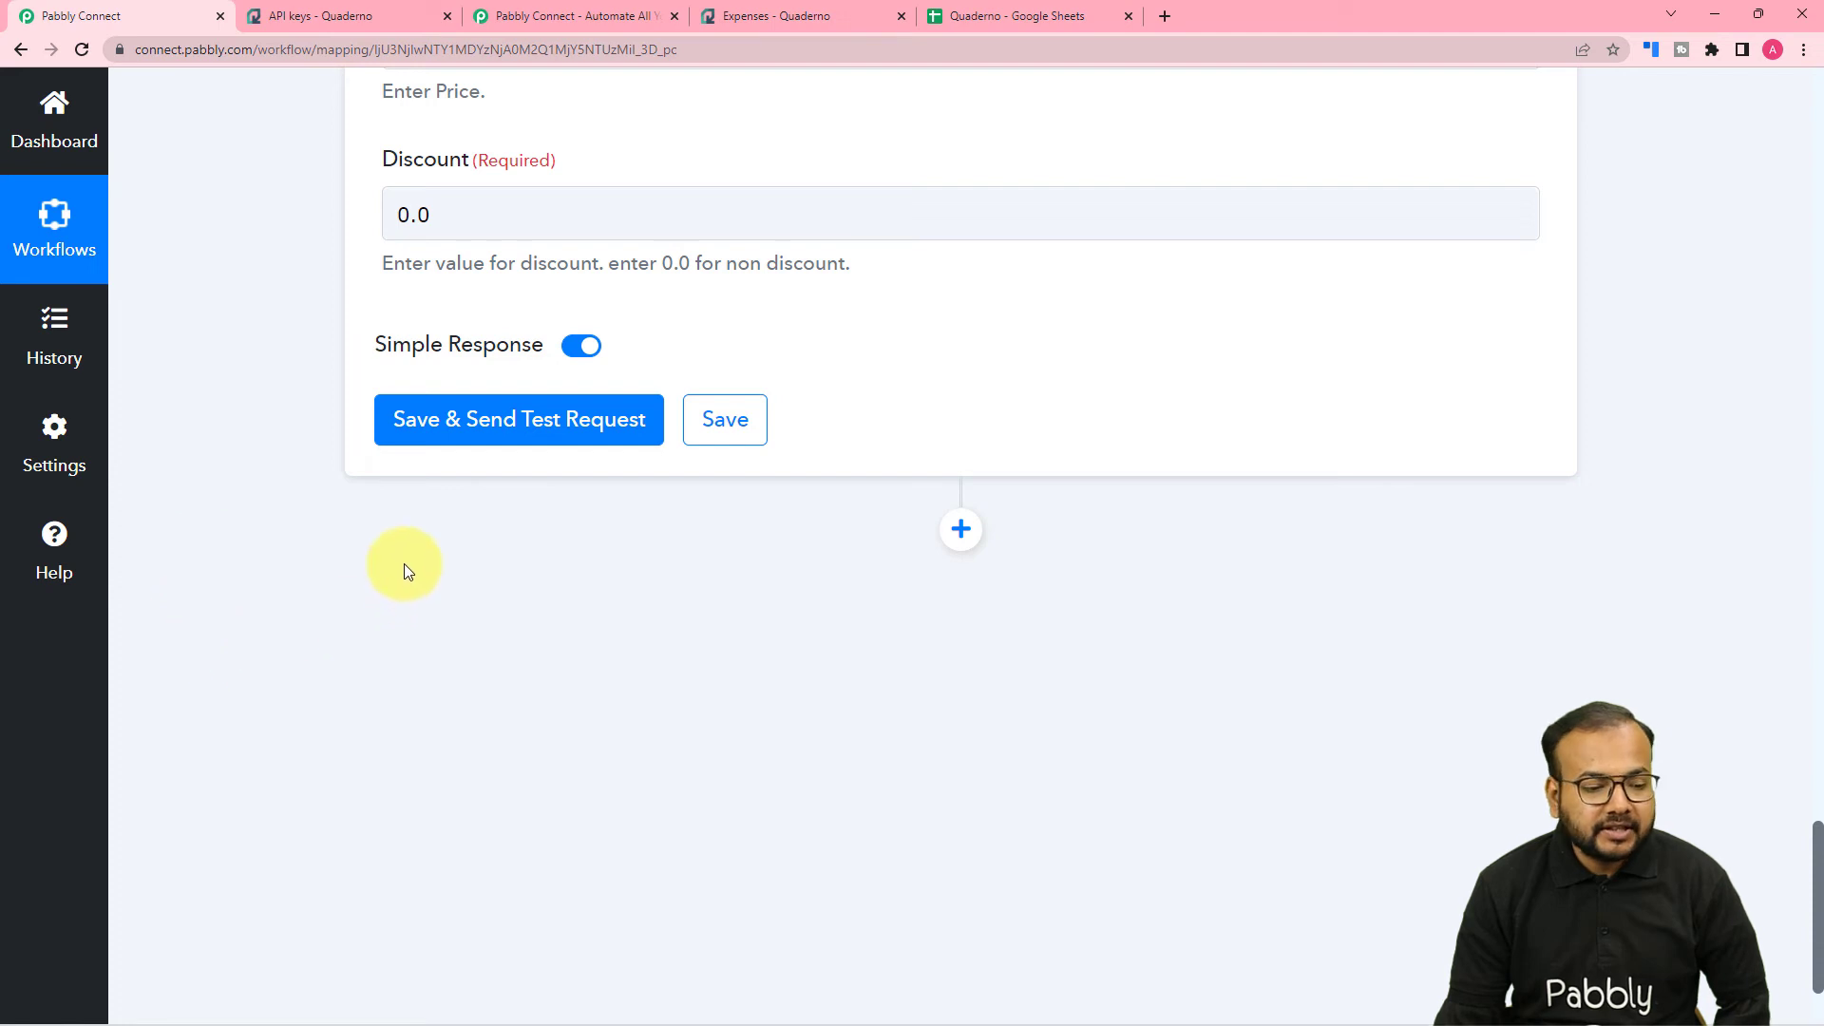
left_click(407, 422)
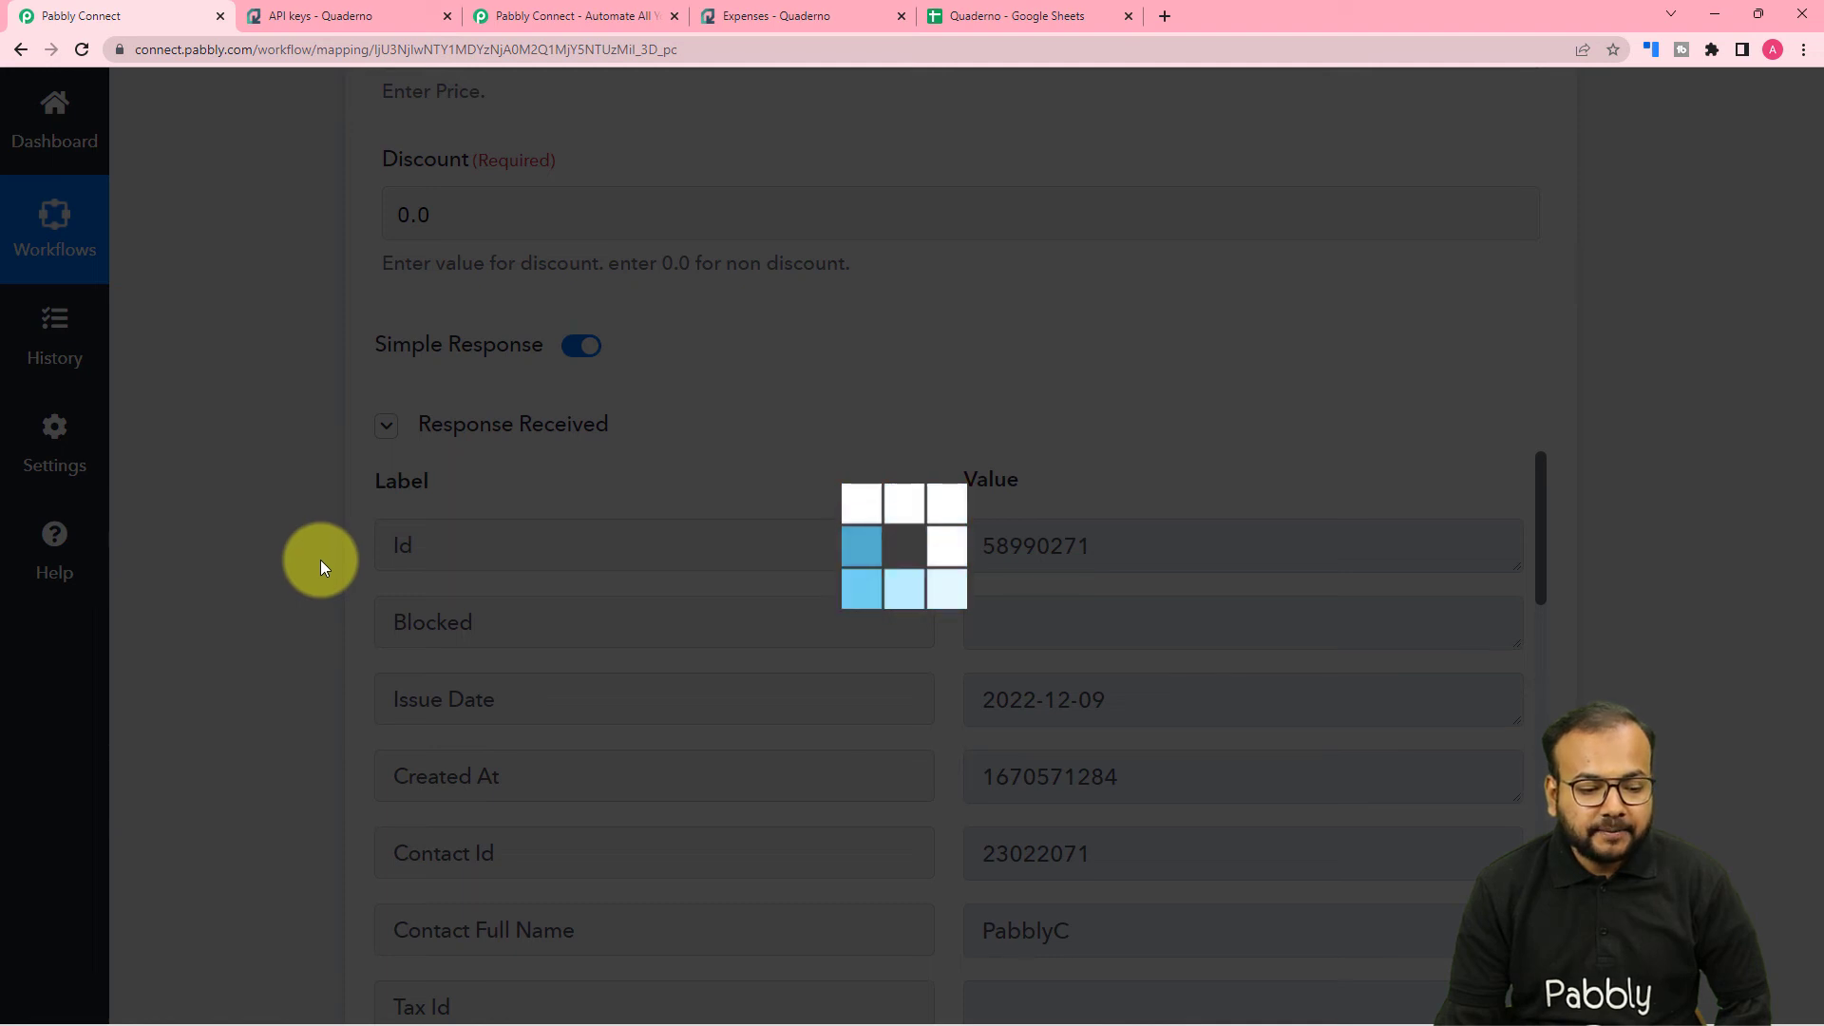
scroll(321, 560, "down", 1)
scroll(321, 560, "down", 6)
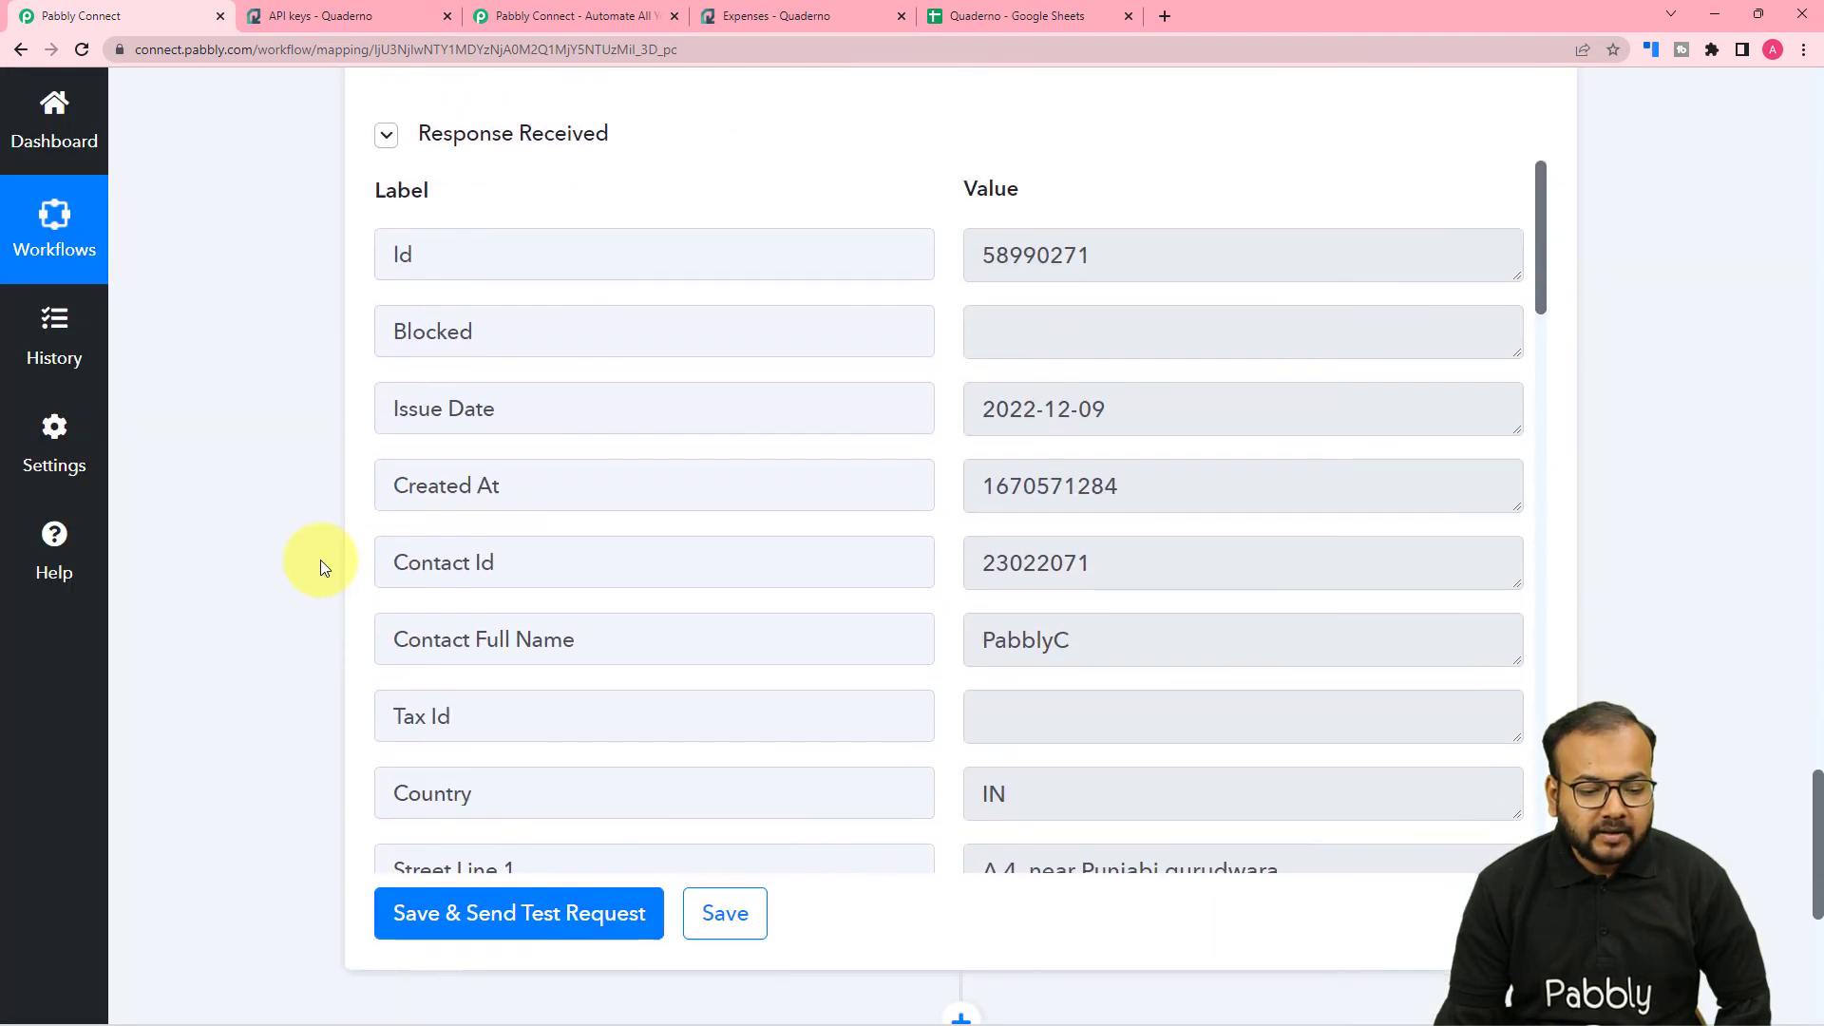
scroll(768, 538, "down", 9)
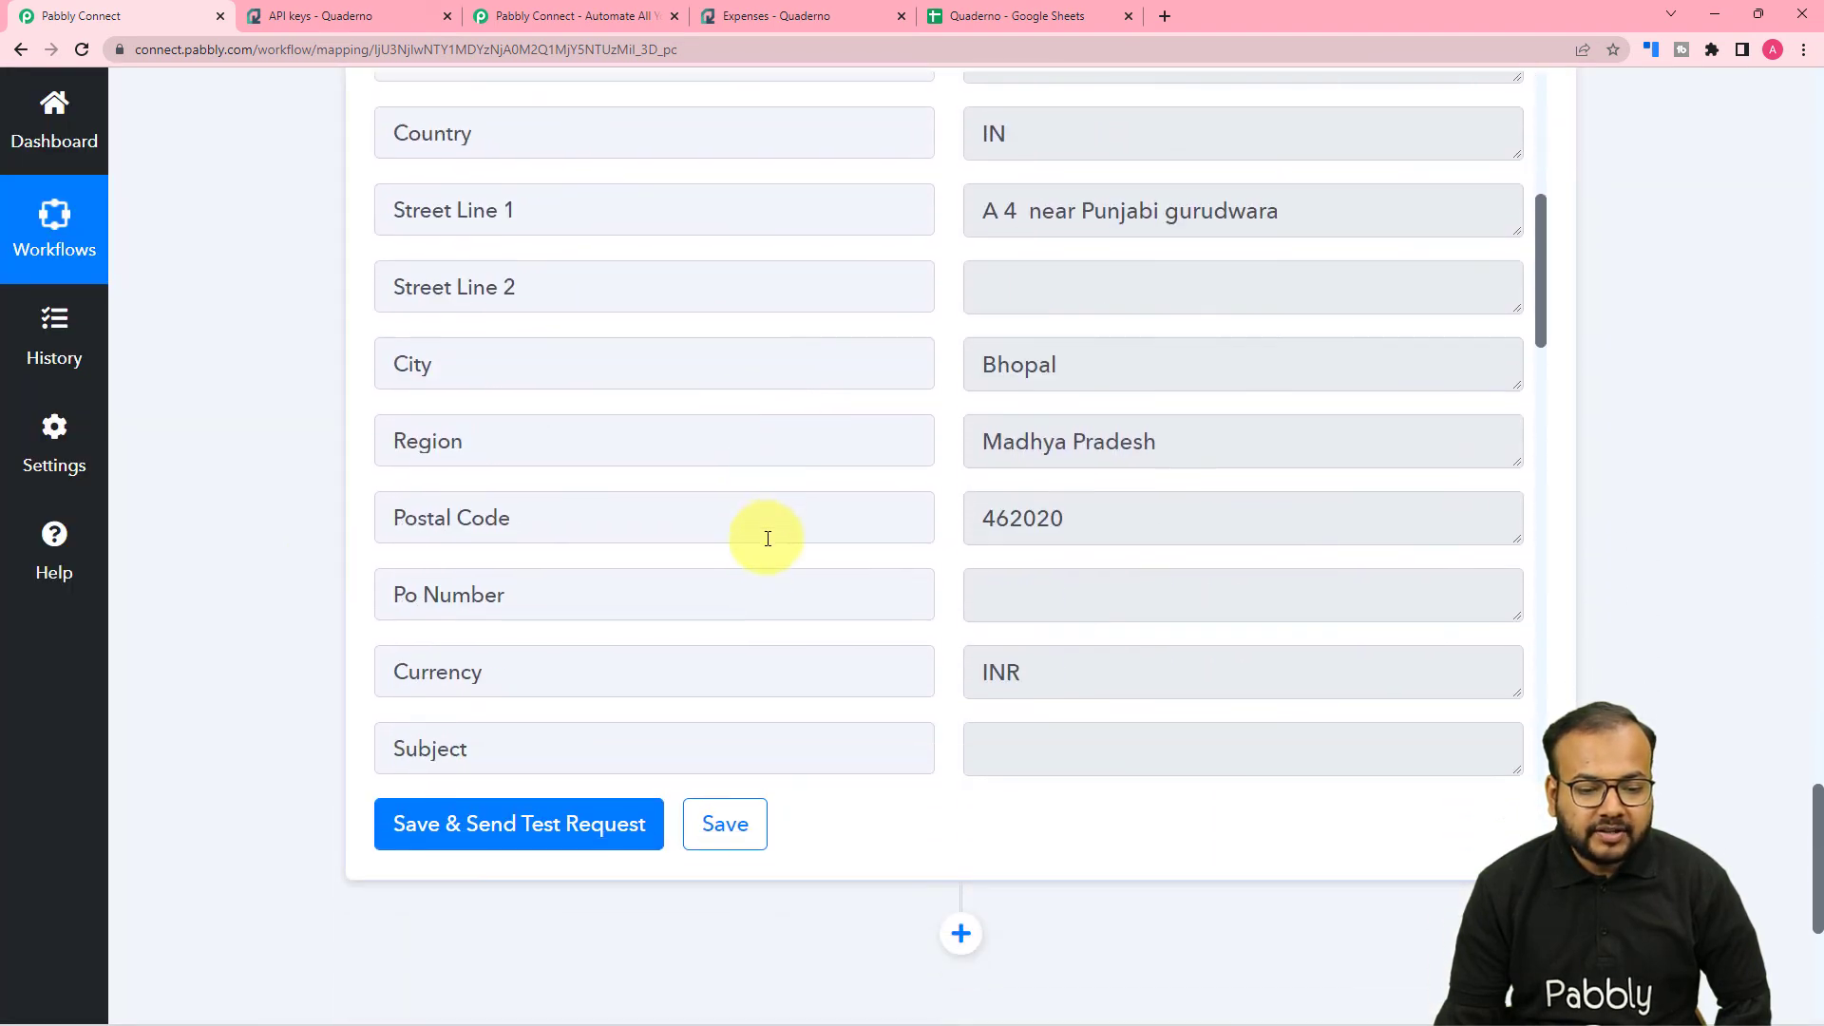
scroll(768, 539, "down", 6)
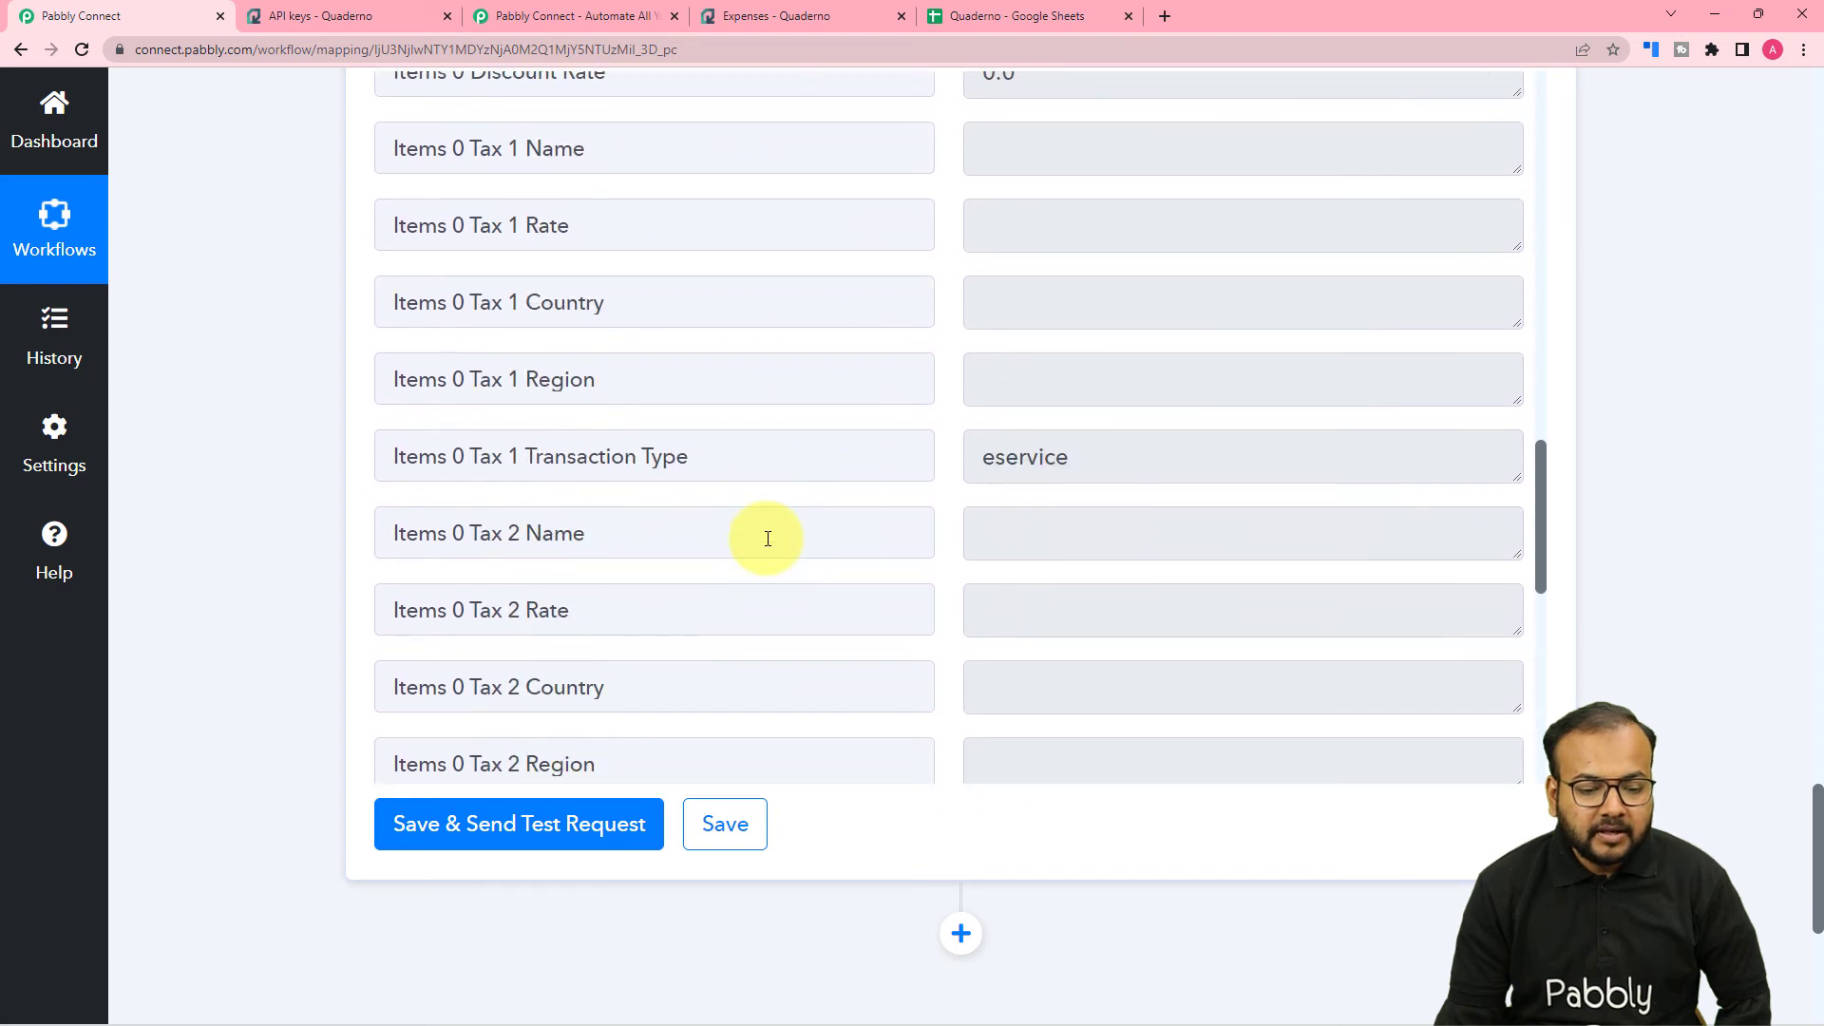
scroll(768, 538, "down", 3)
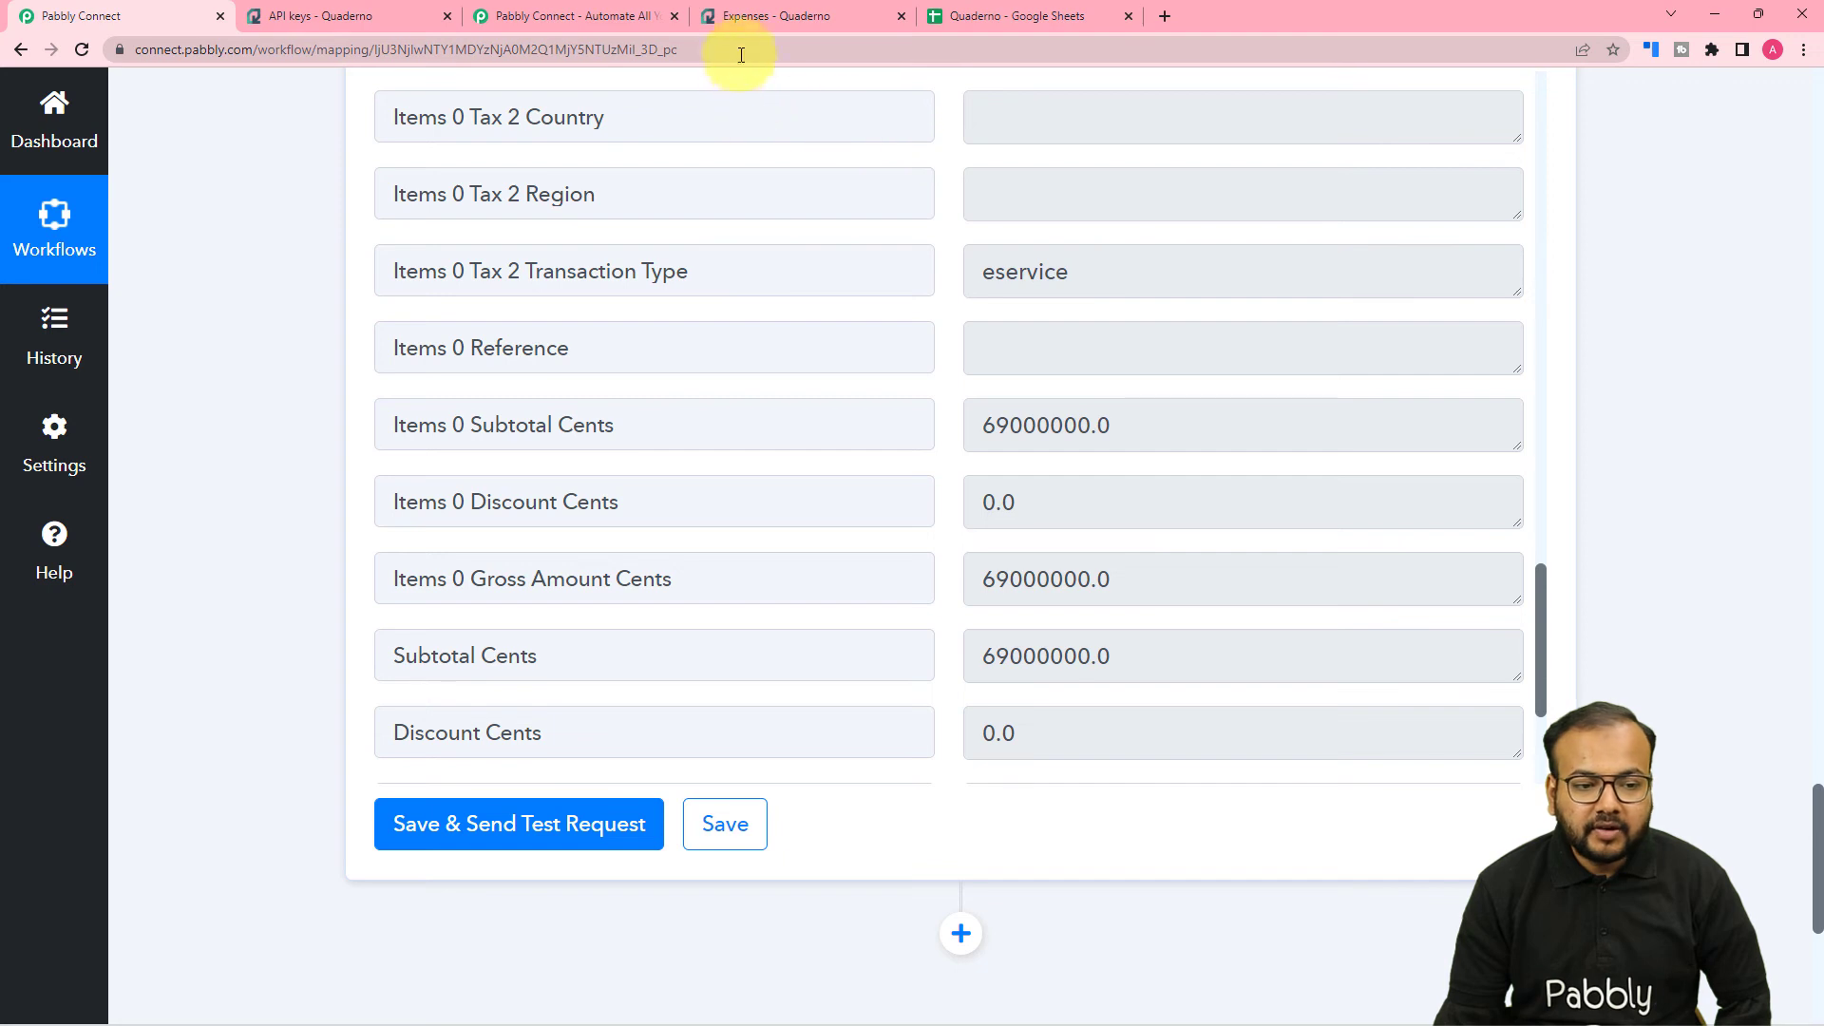
- Switch to Quaderno, reload the expenses list, and open the newly created PabblyC expense to check its details
left_click(745, 21)
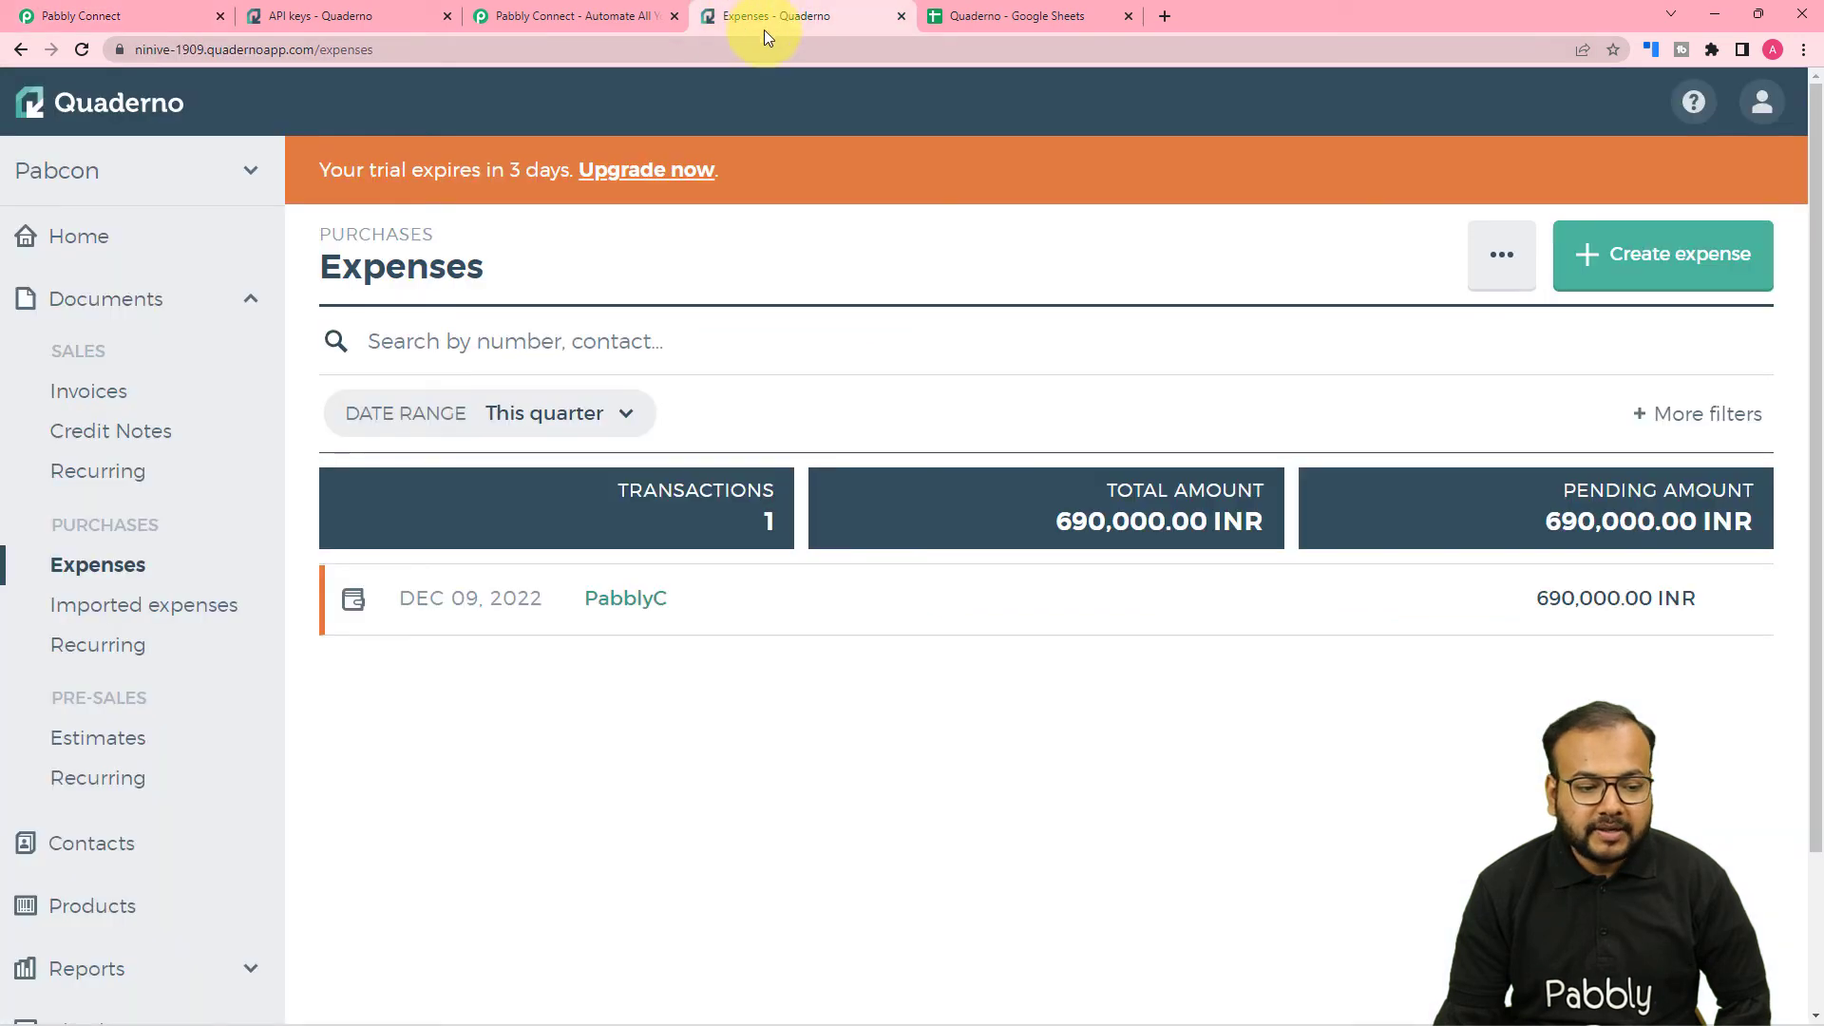
left_click(84, 48)
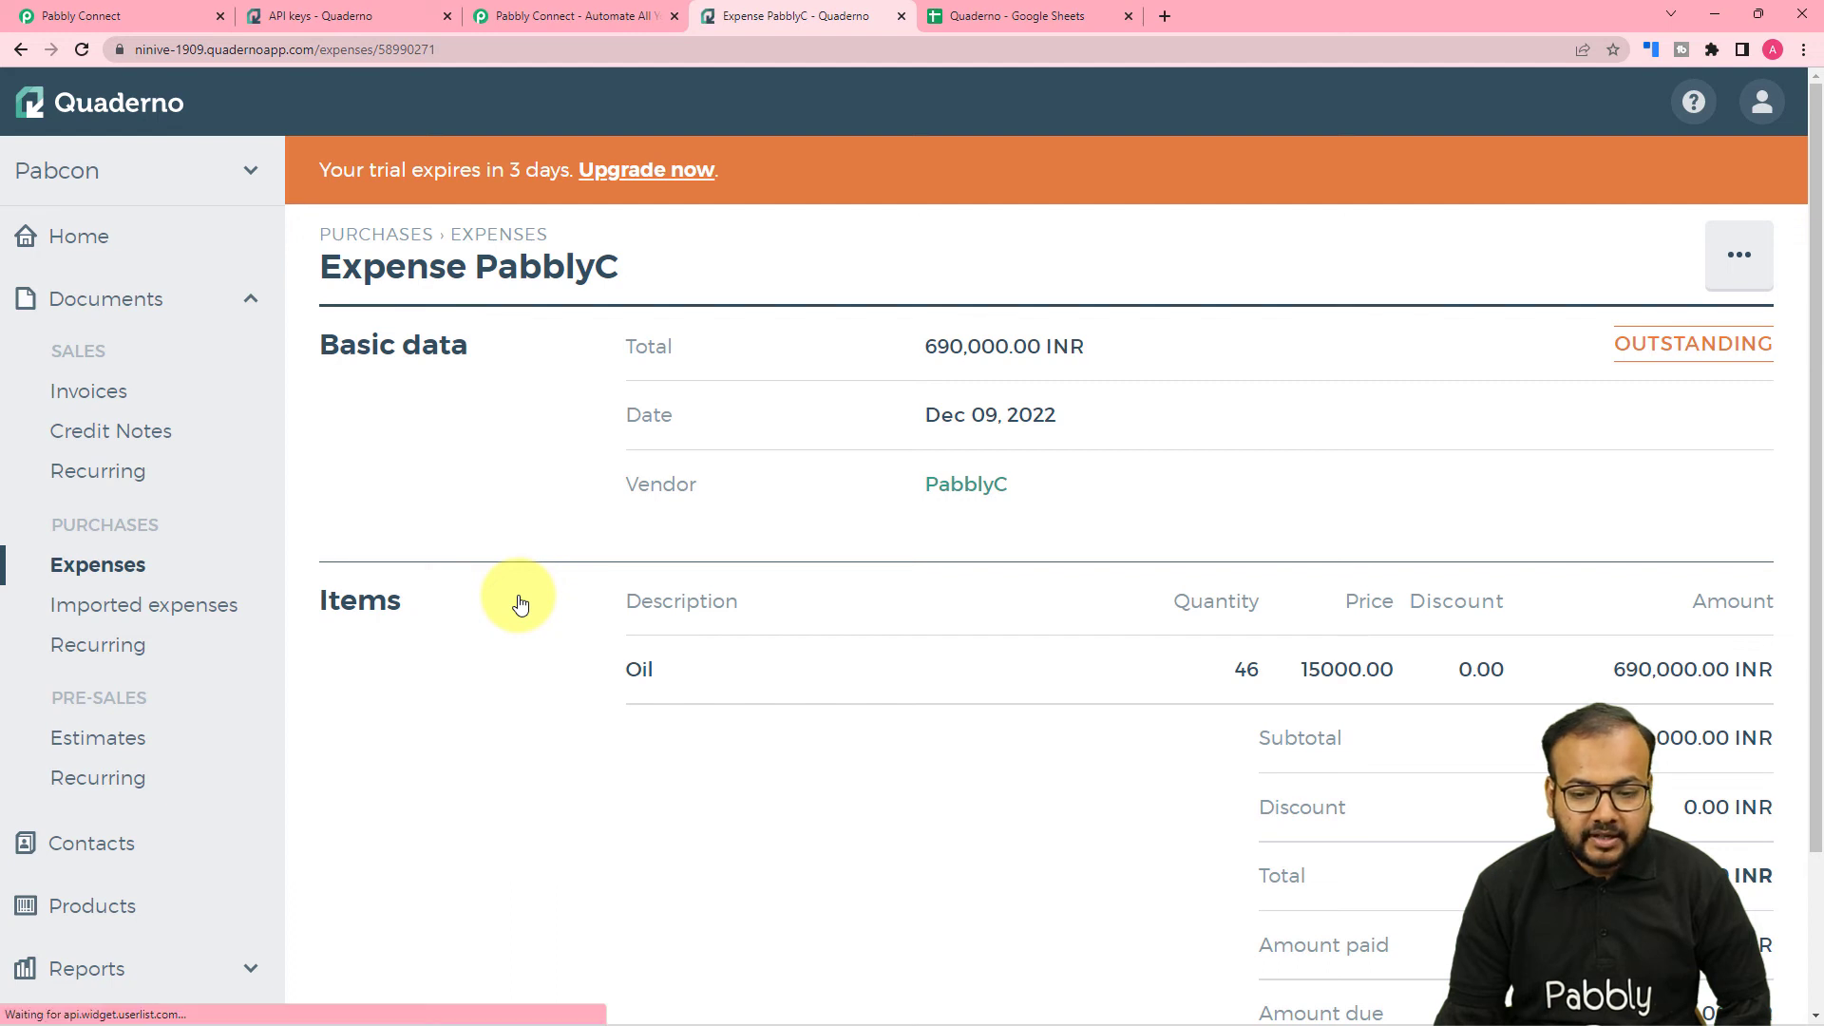
scroll(520, 604, "down", 2)
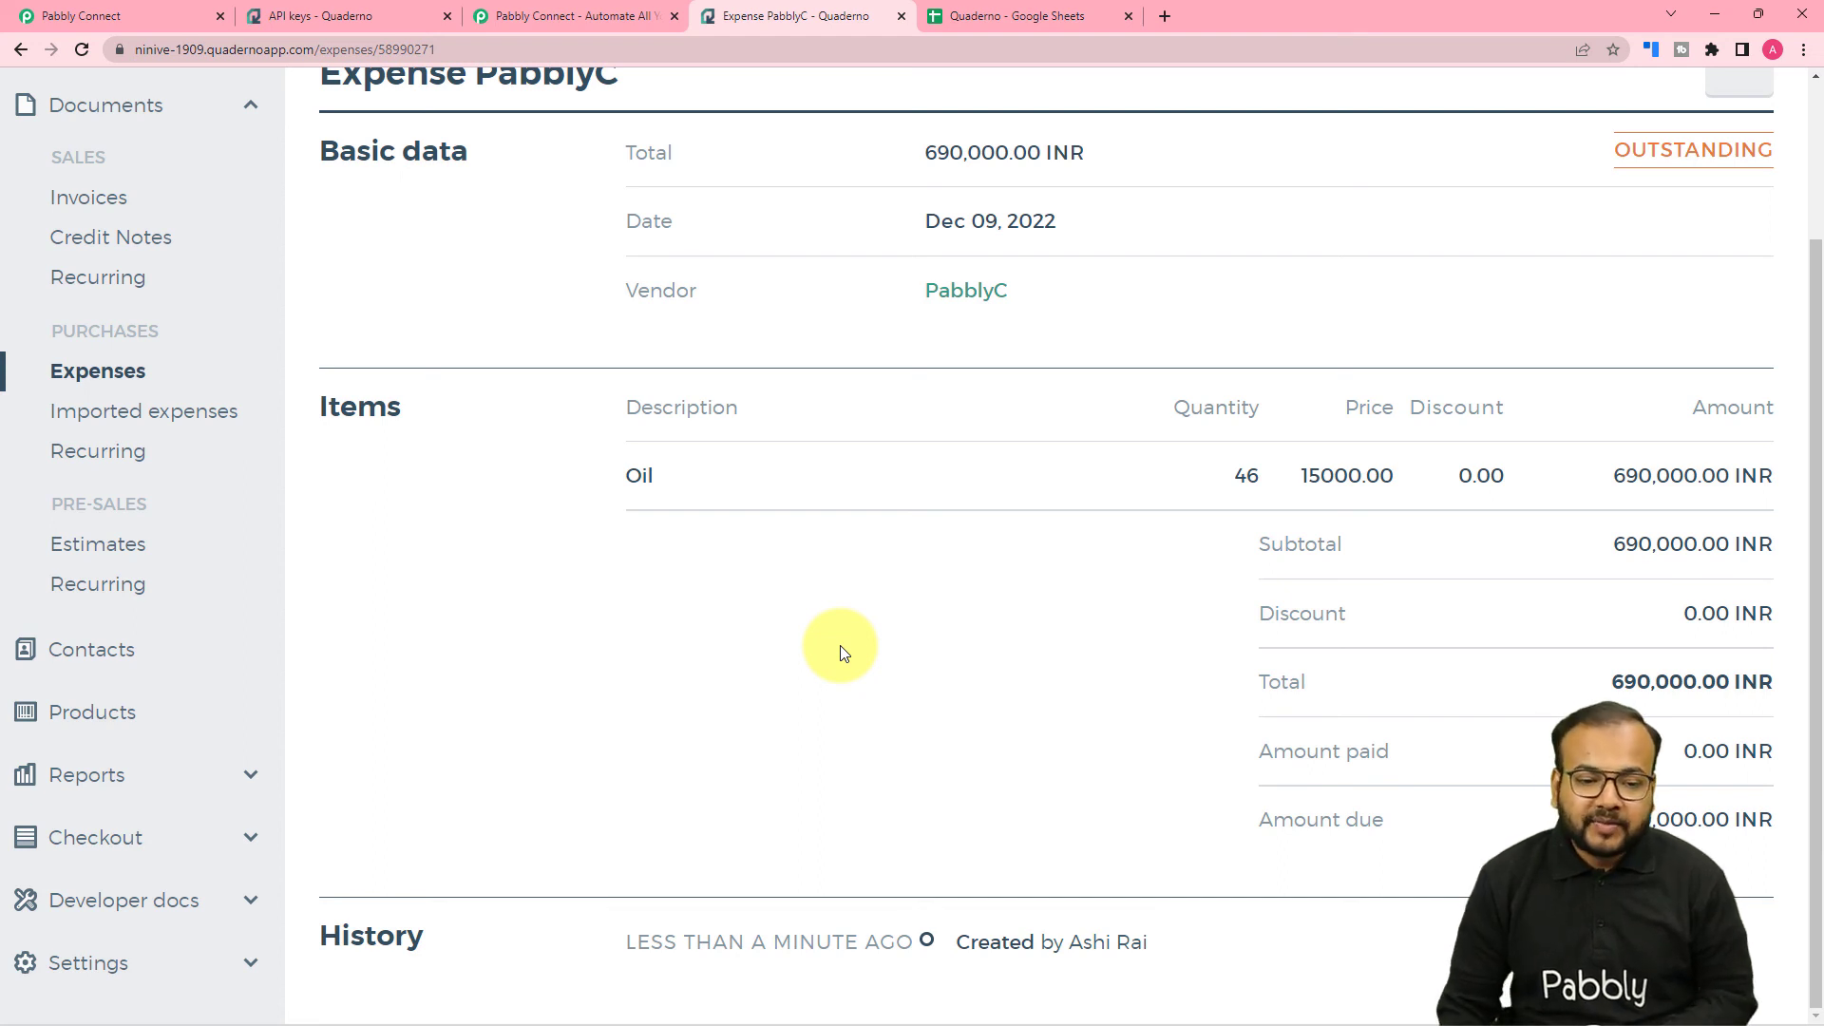
scroll(840, 653, "up", 3)
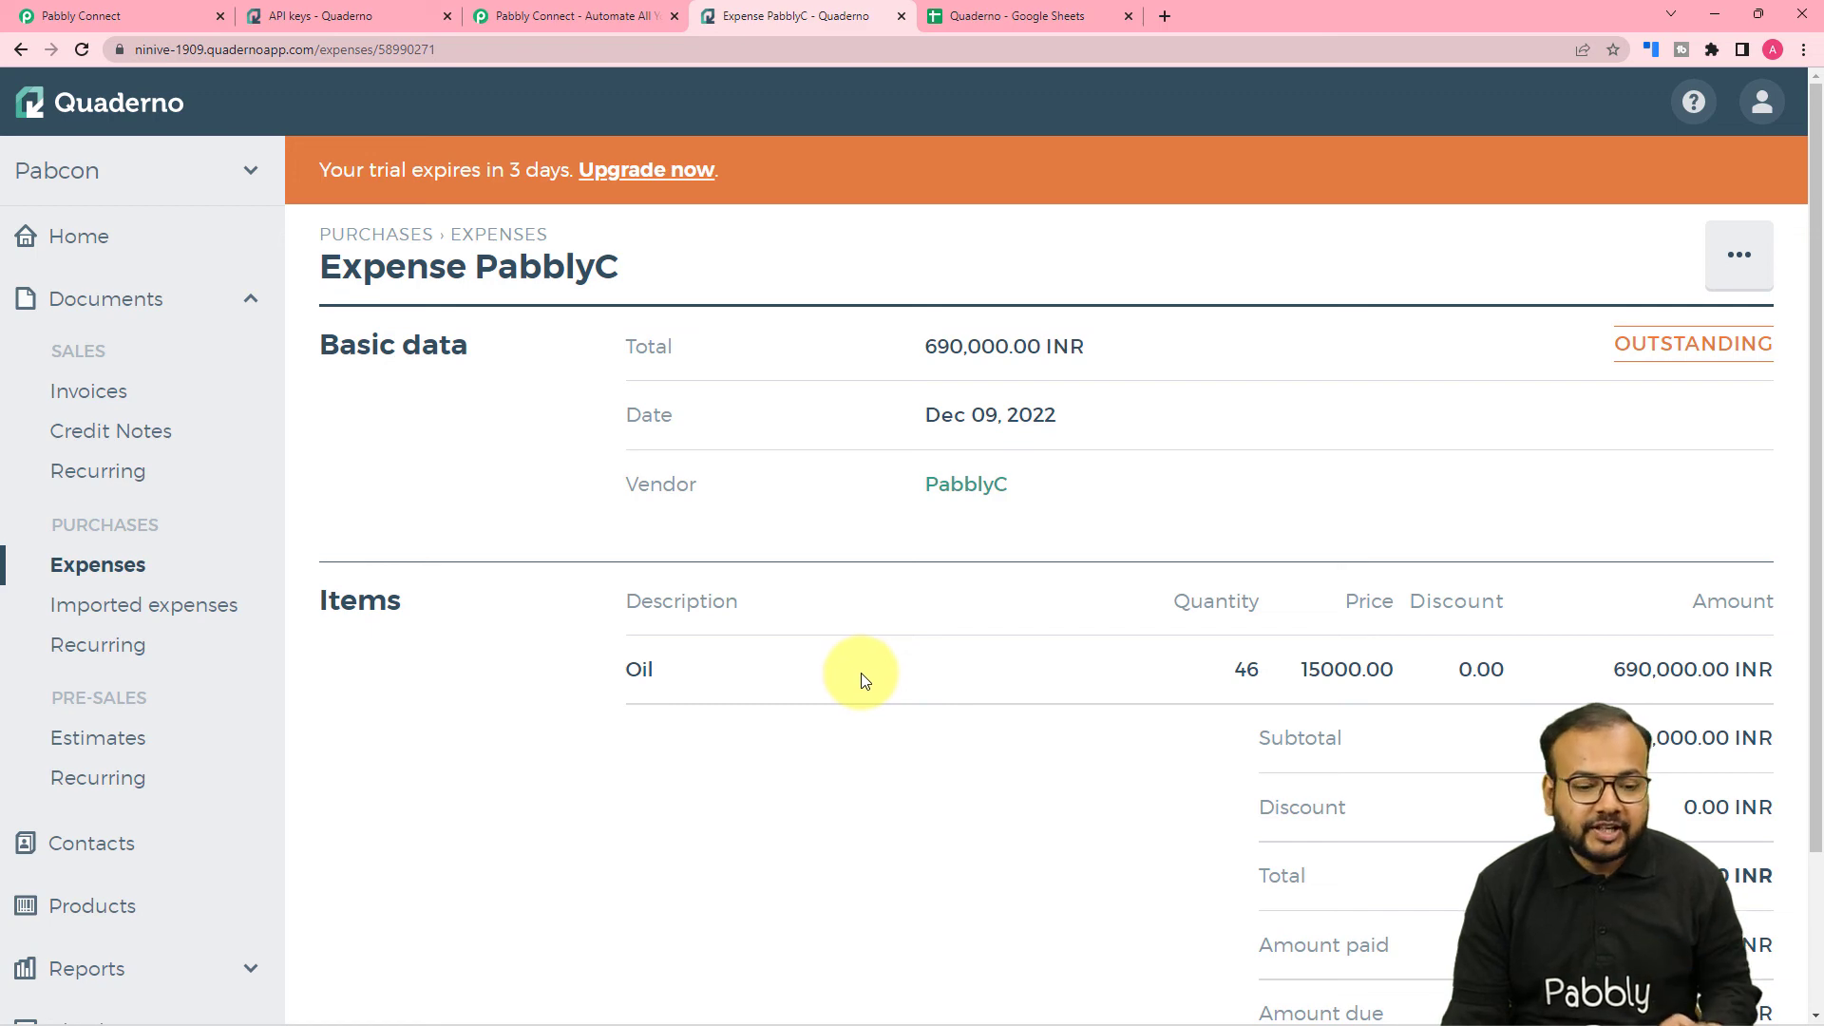
- Return to Pabbly Connect and collapse both the Quaderno action and the Google Sheets trigger
left_click(85, 17)
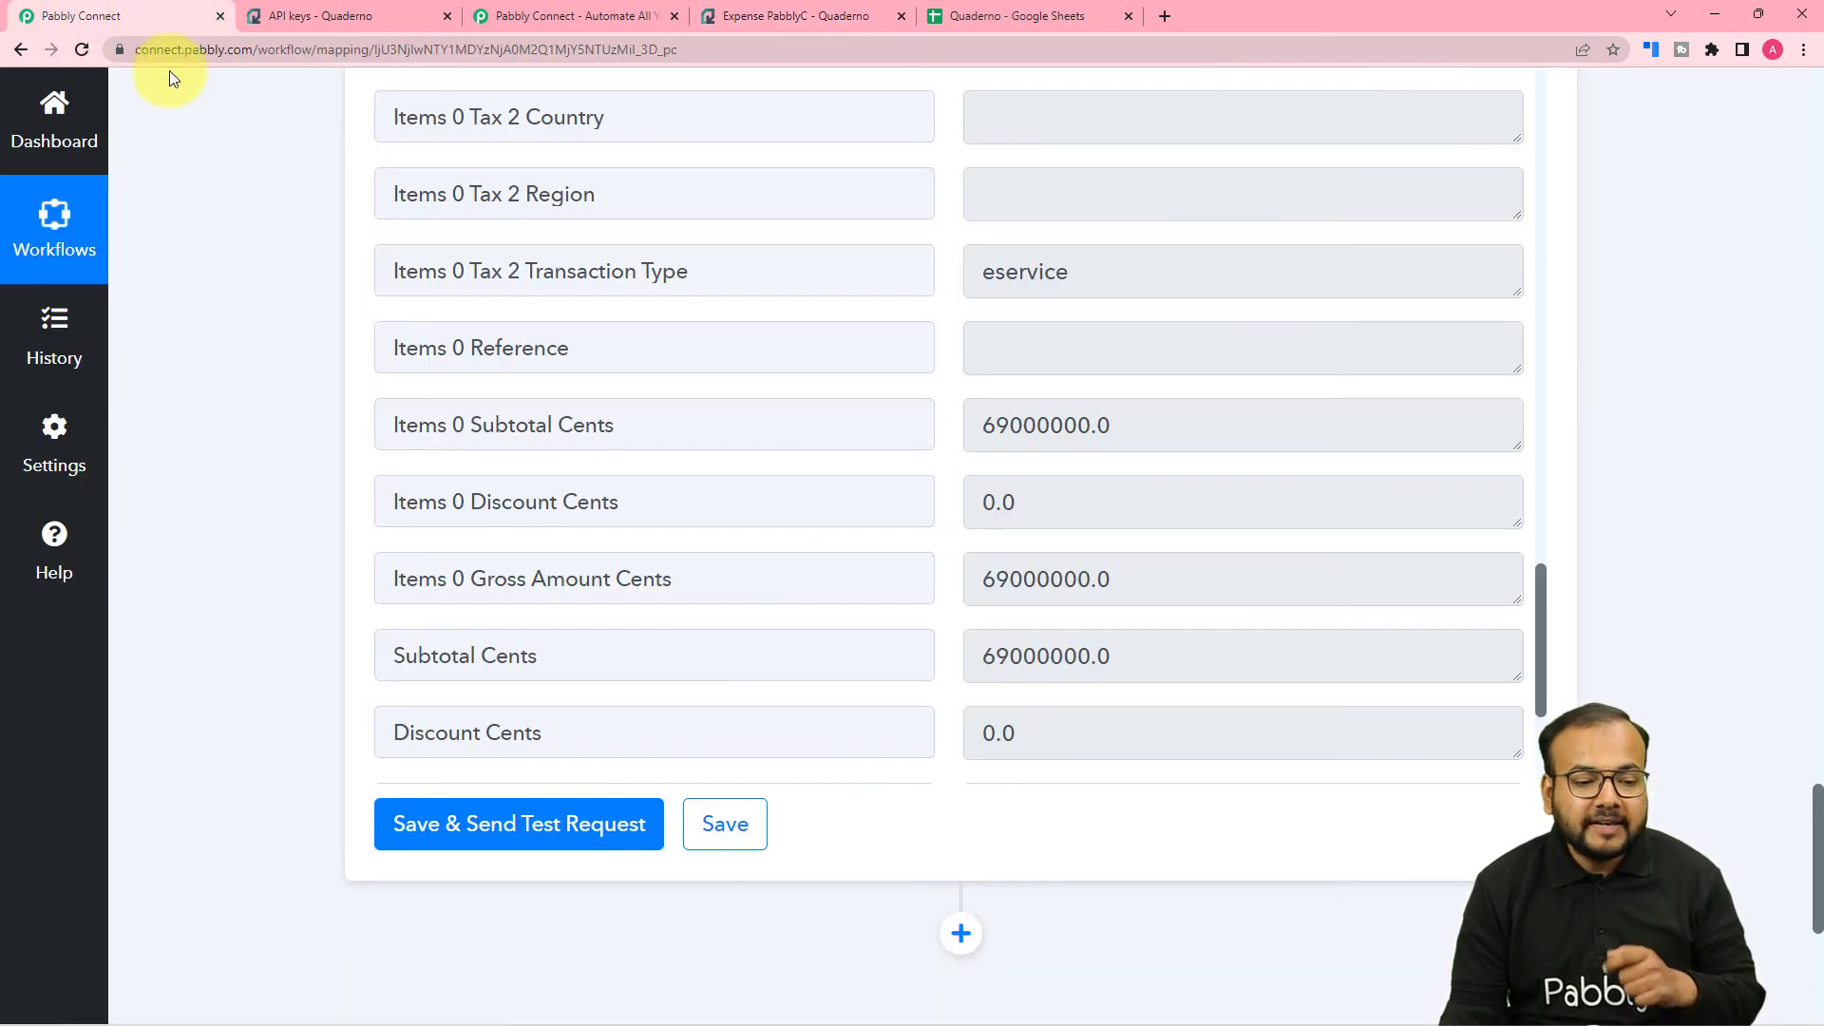
scroll(620, 412, "up", 10)
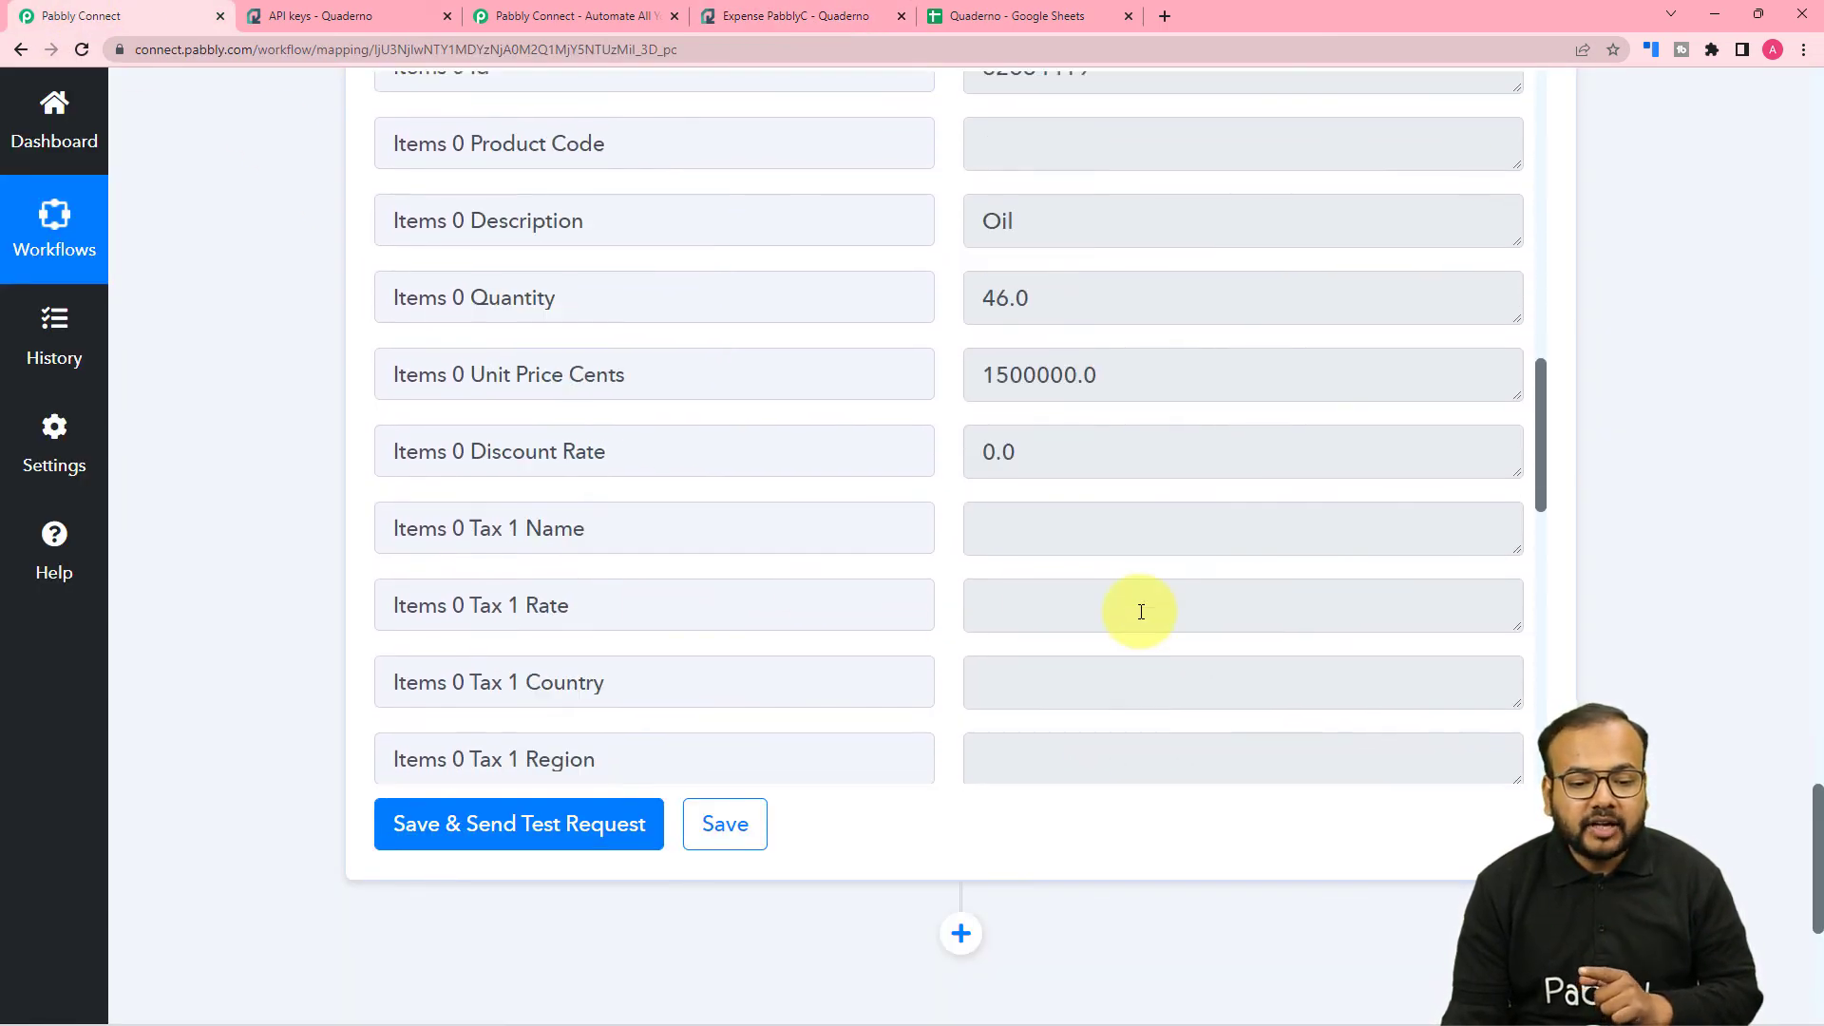
scroll(253, 497, "up", 15)
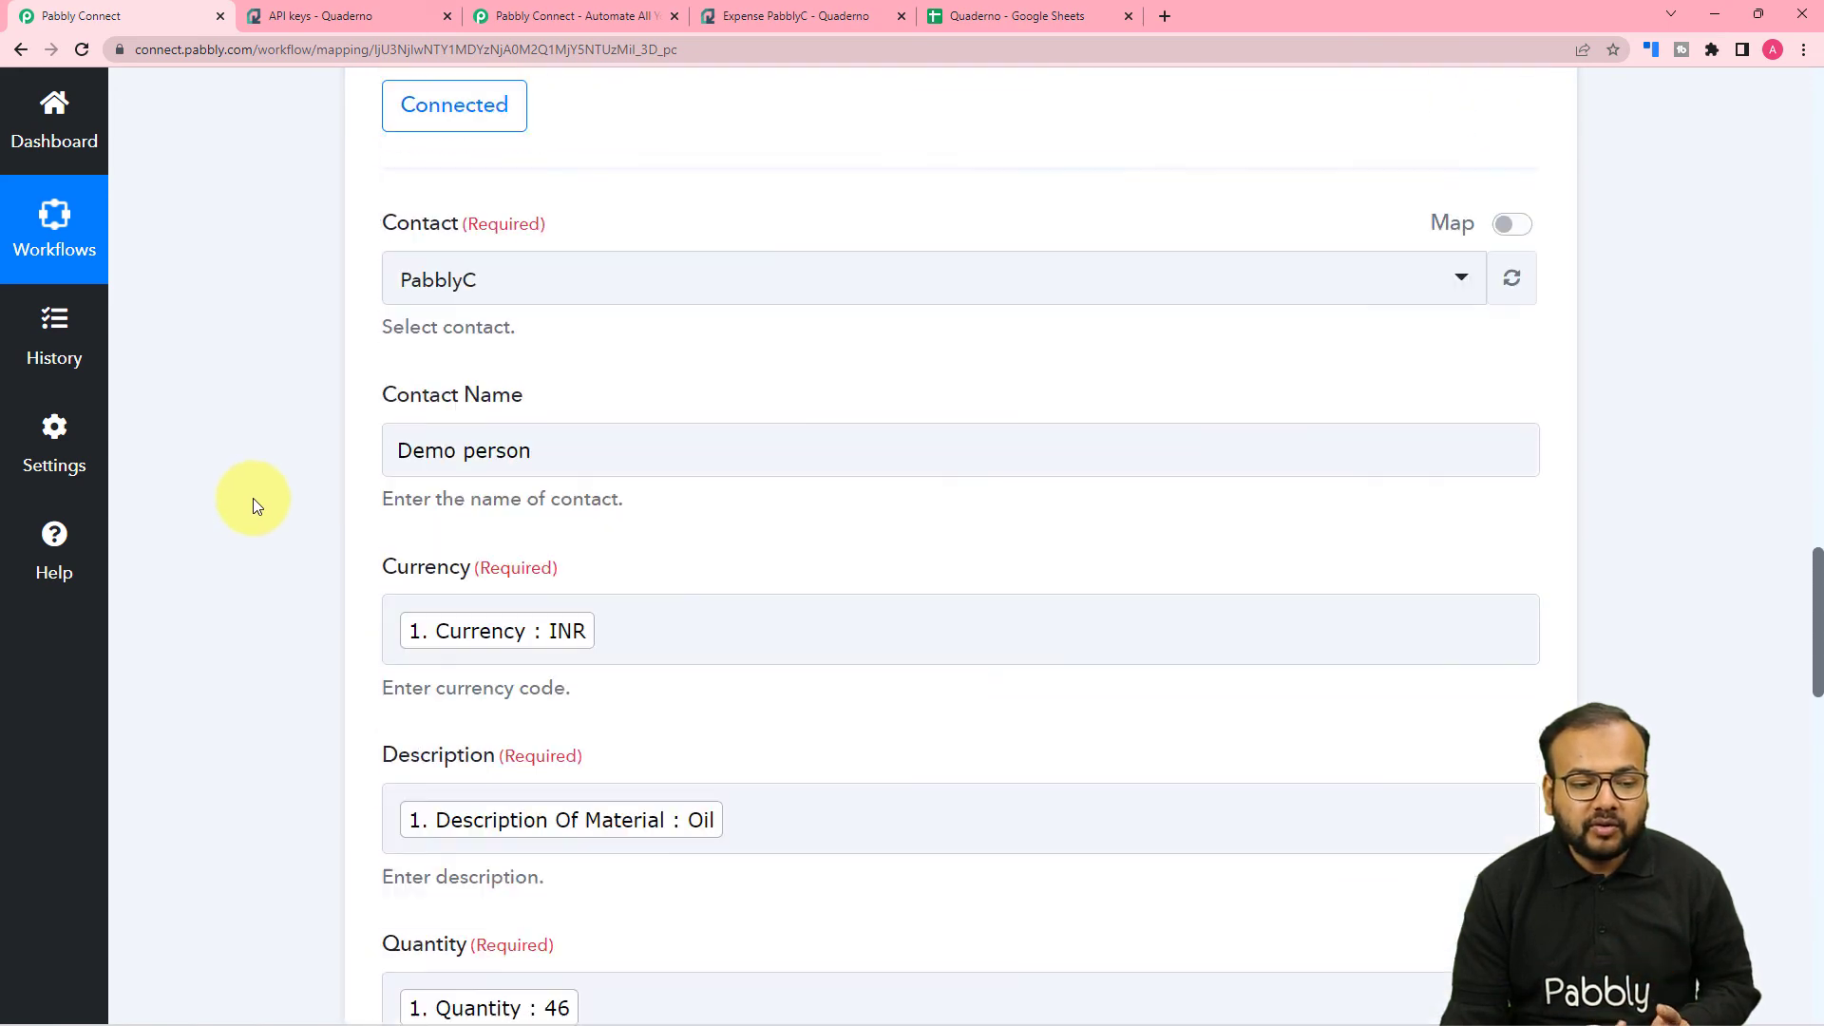
scroll(253, 498, "up", 5)
left_click(1530, 283)
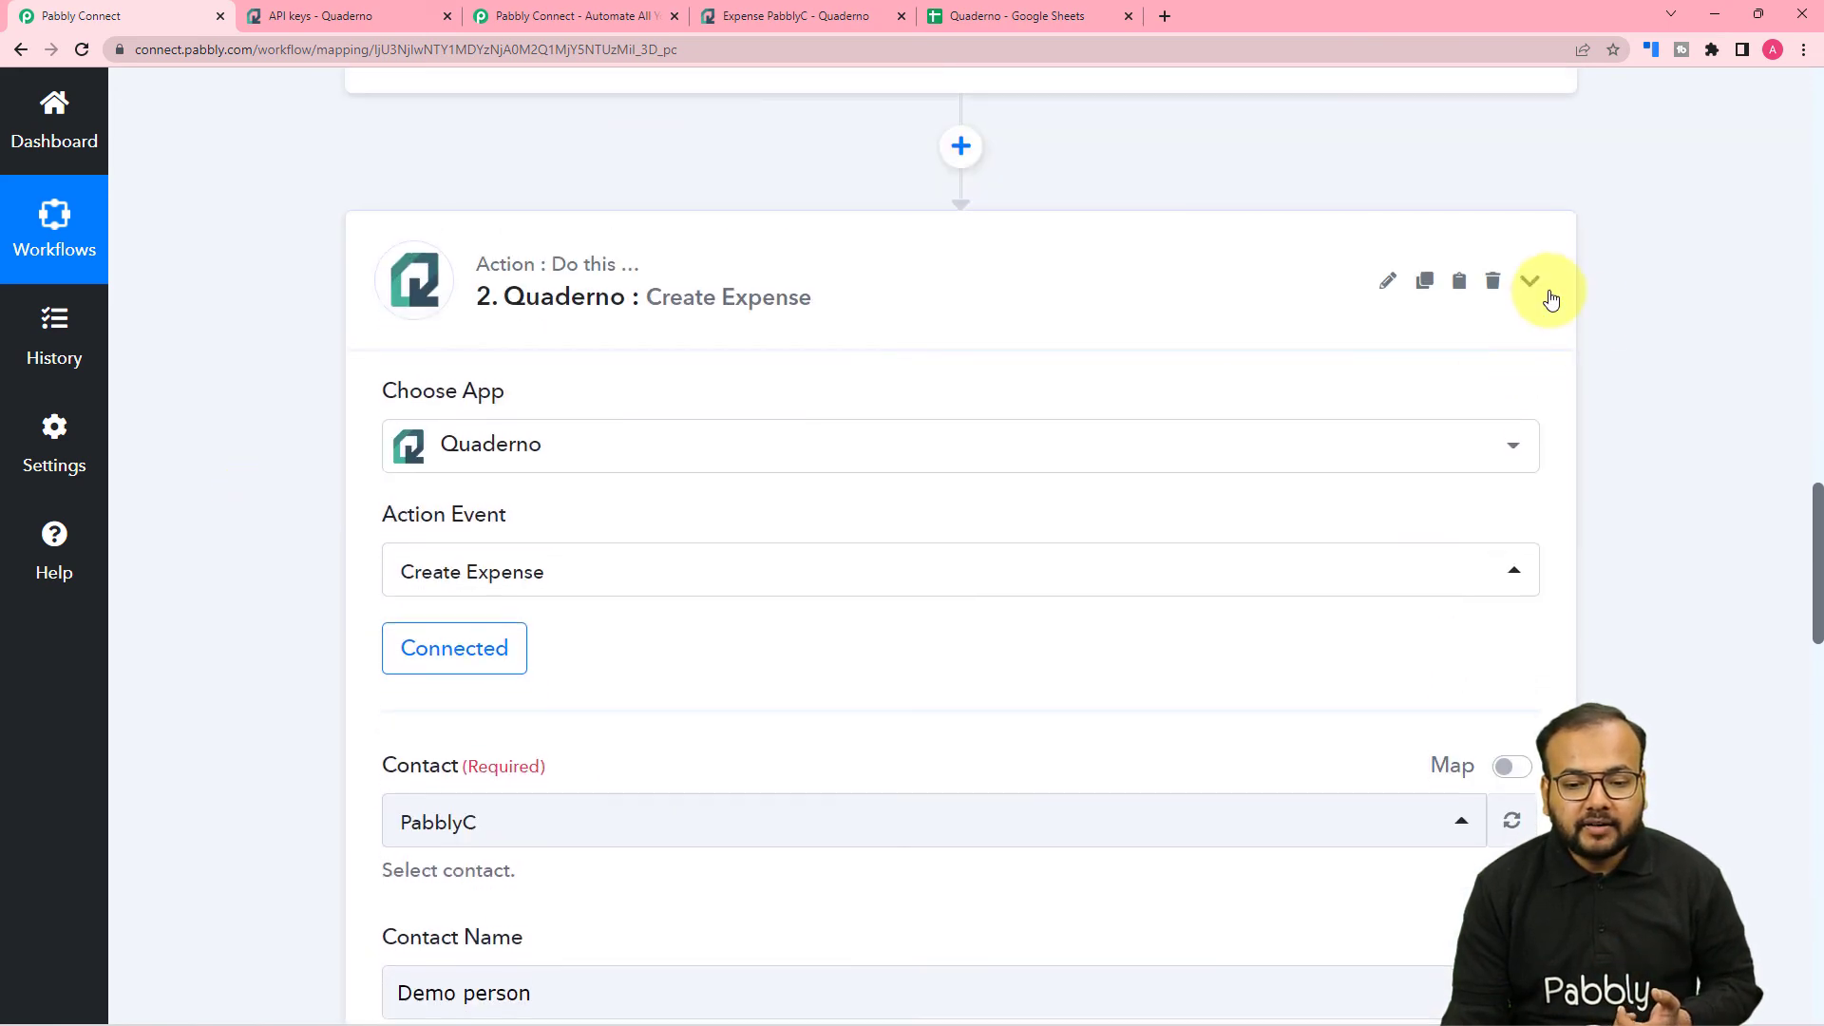
scroll(1686, 380, "up", 7)
scroll(1687, 385, "up", 15)
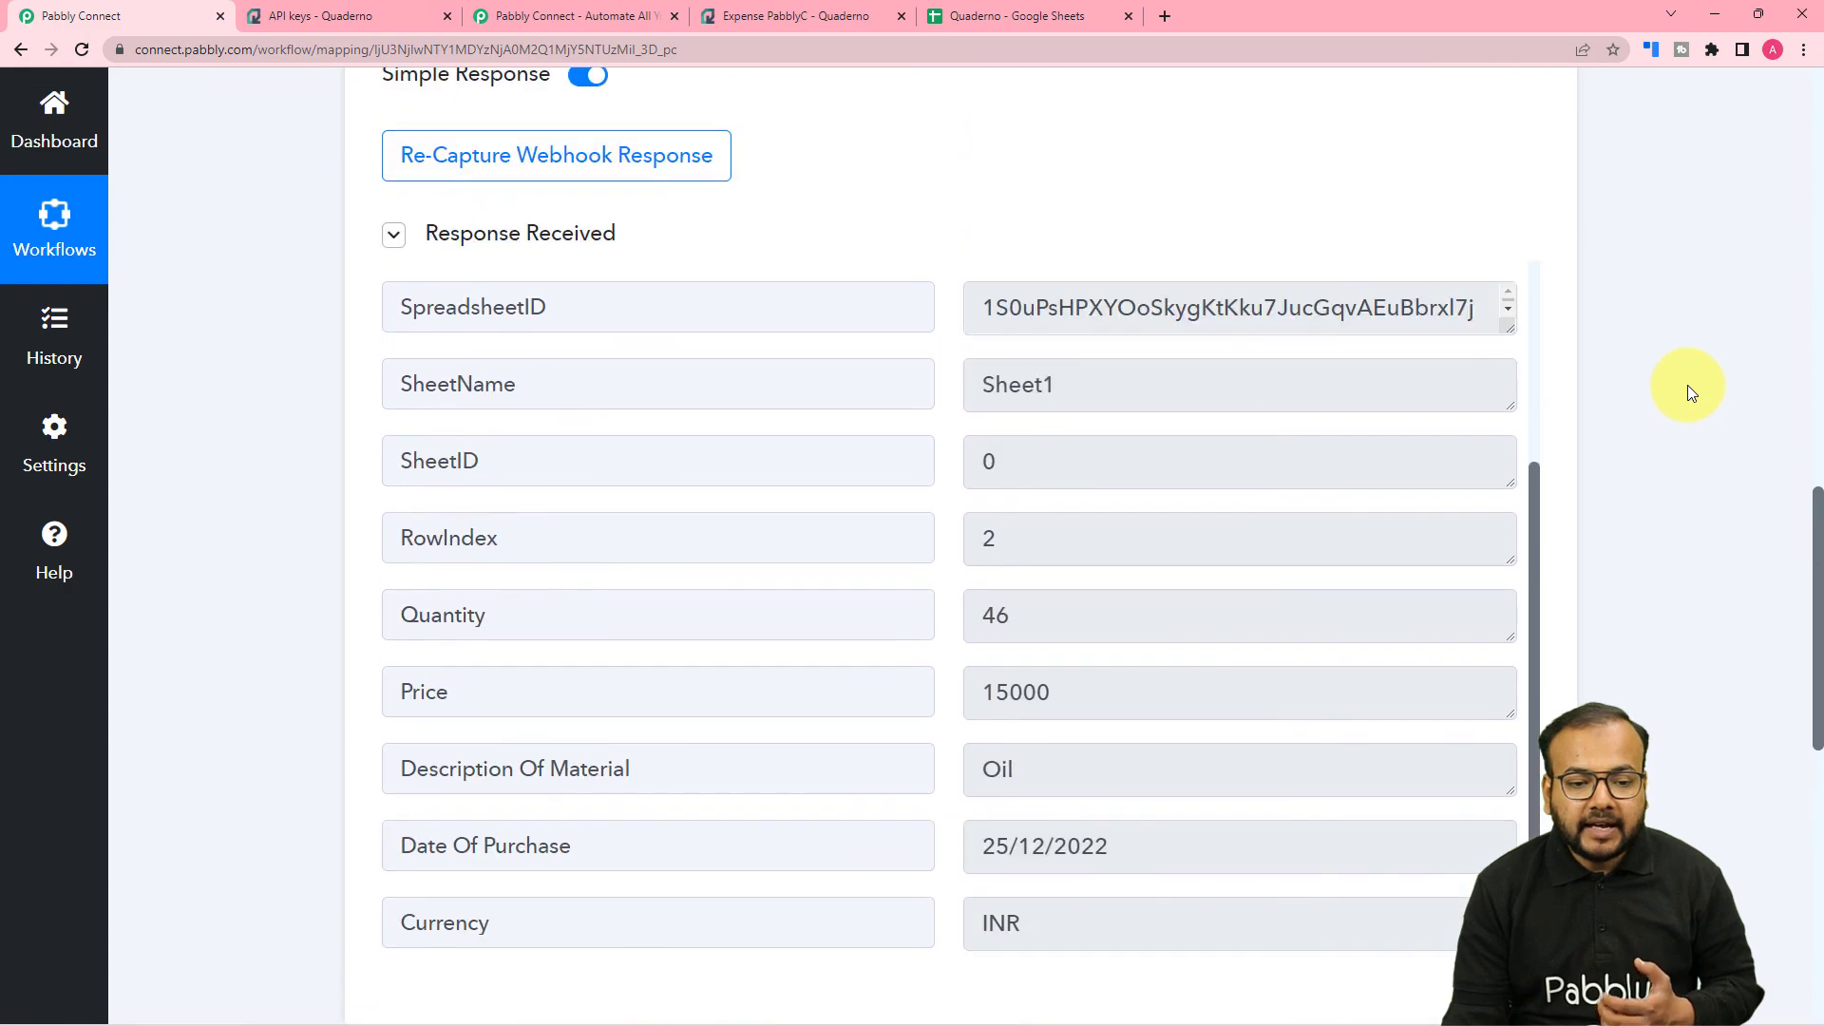
scroll(1665, 391, "up", 2)
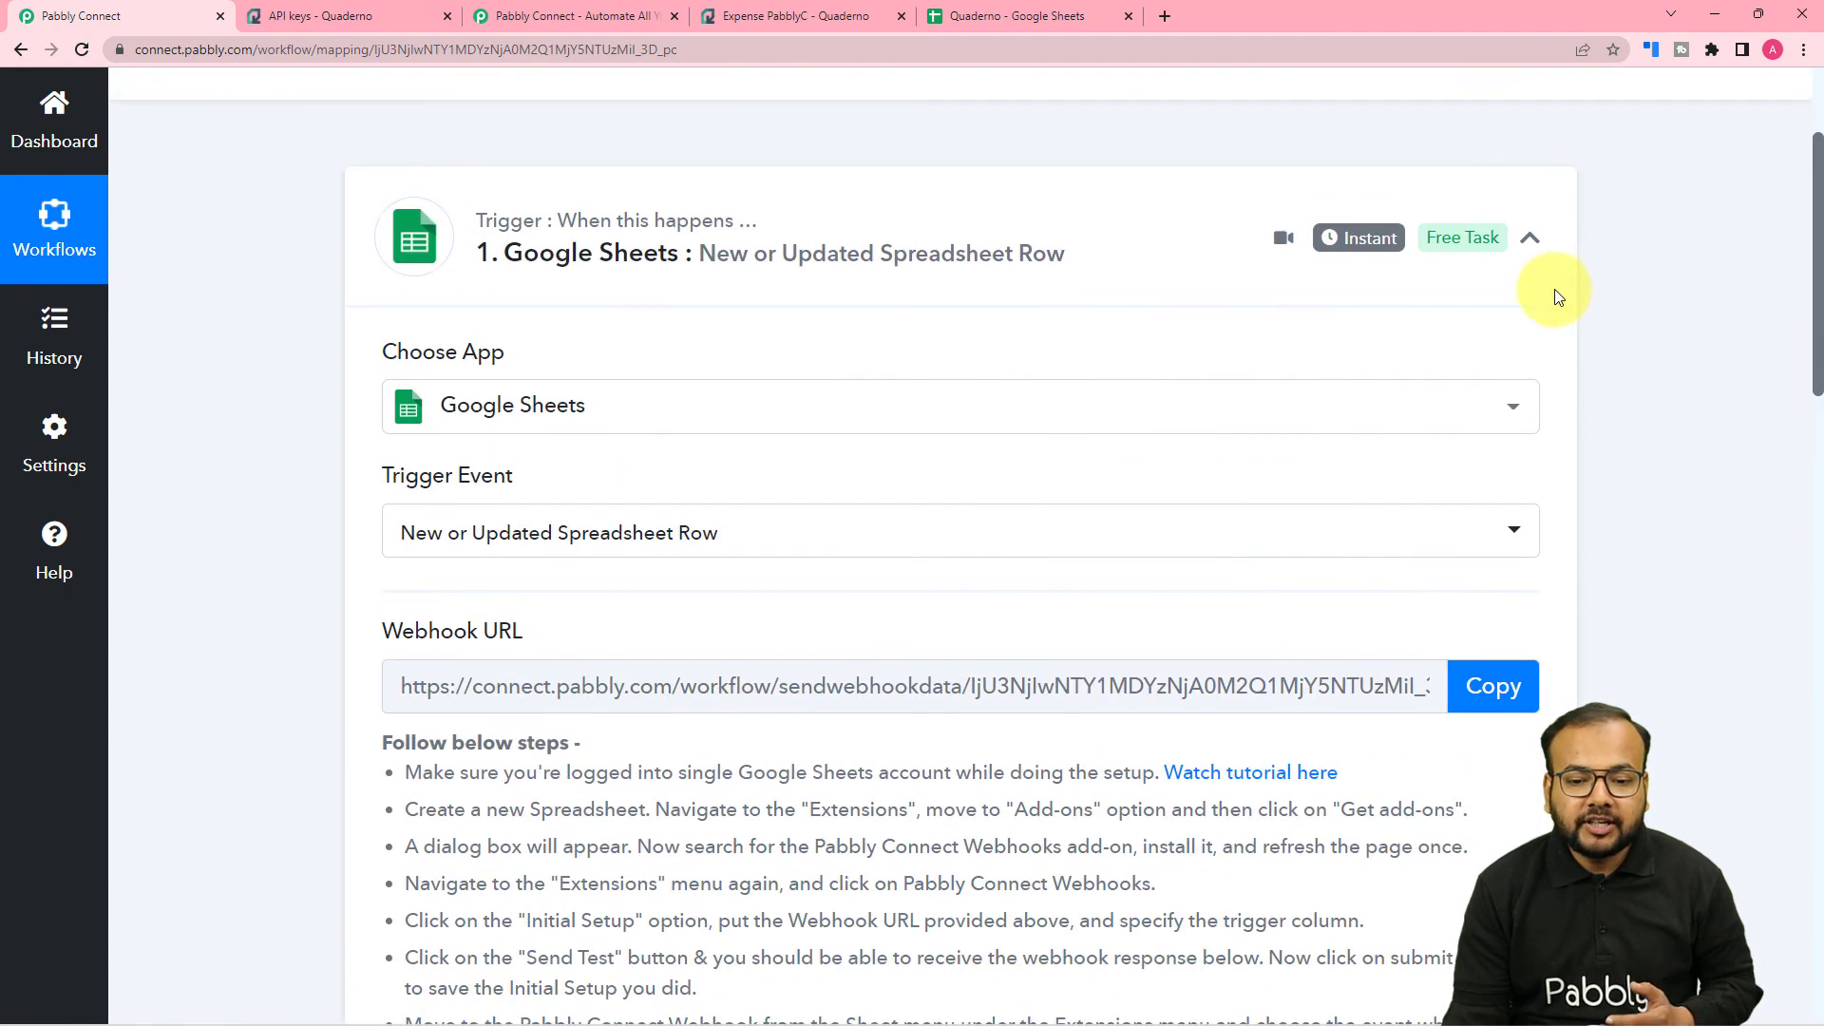
left_click(1529, 284)
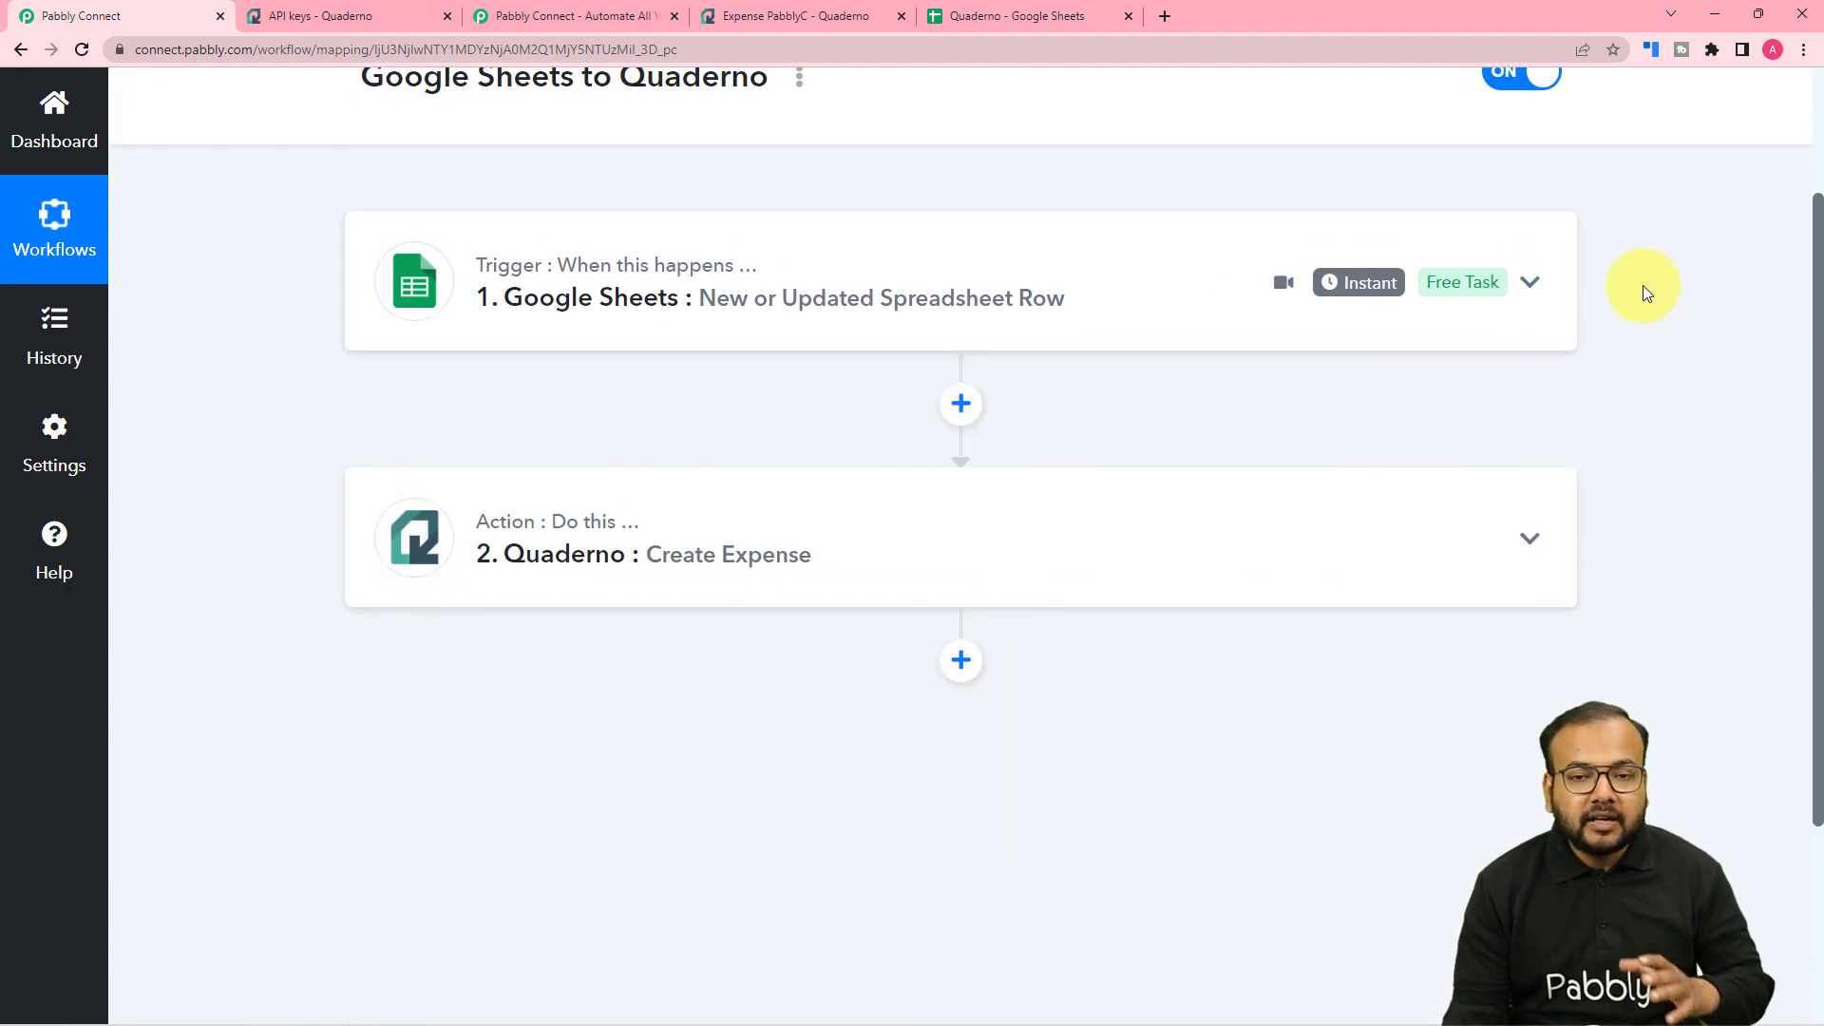